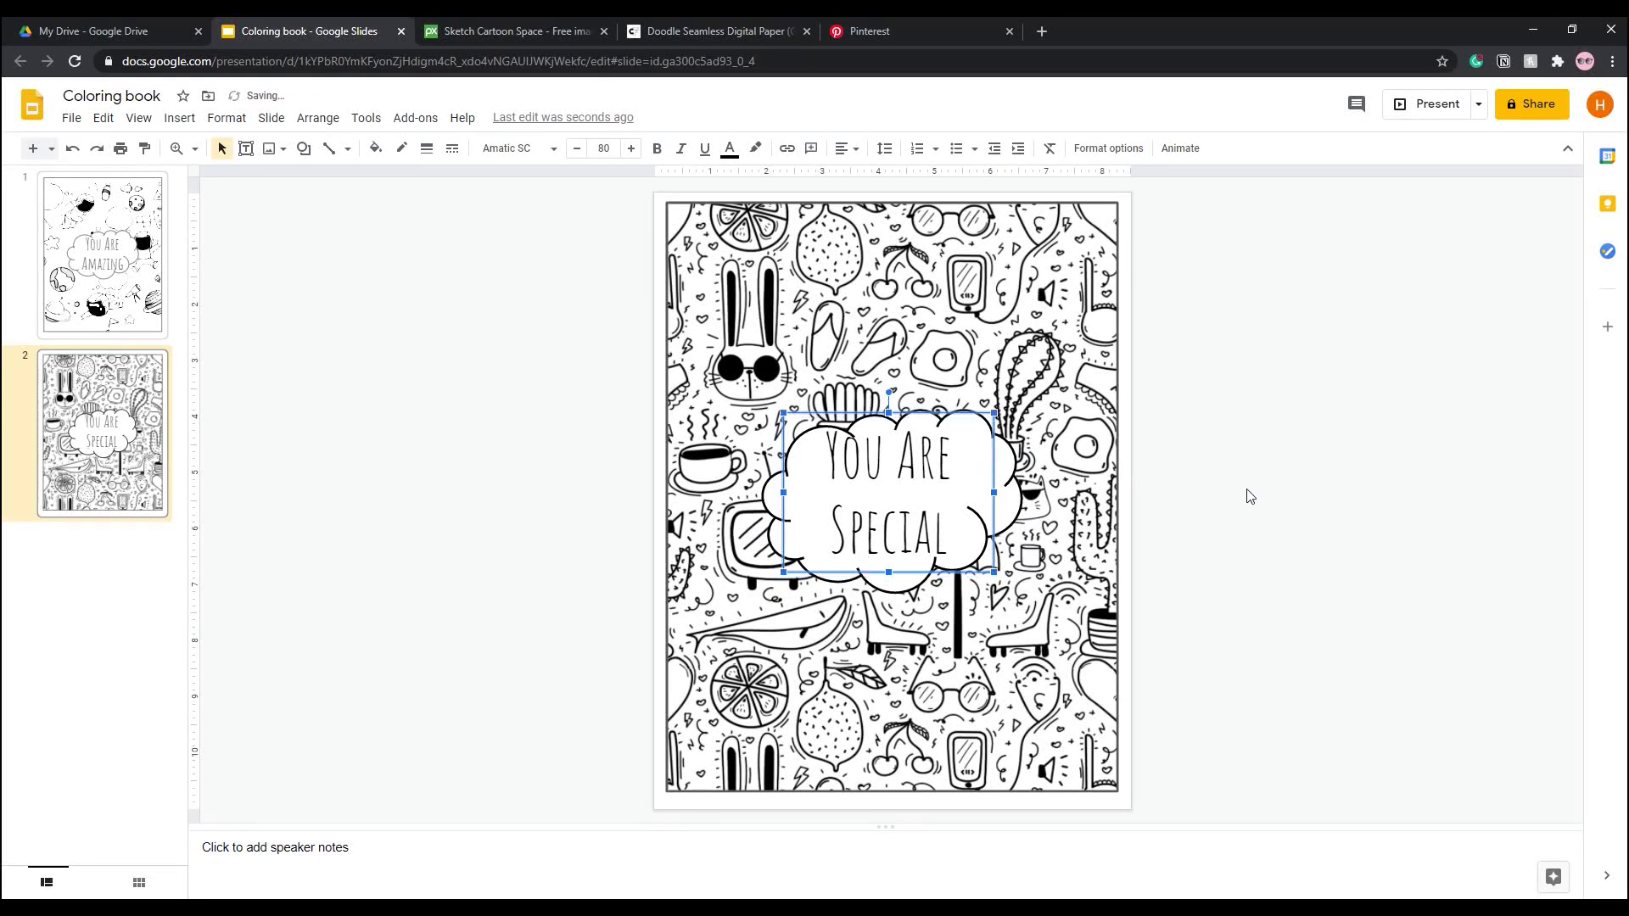
Nudge the You Are Special cloud text down, then compare the Amazing and Special pages
key(Down)
click(1330, 499)
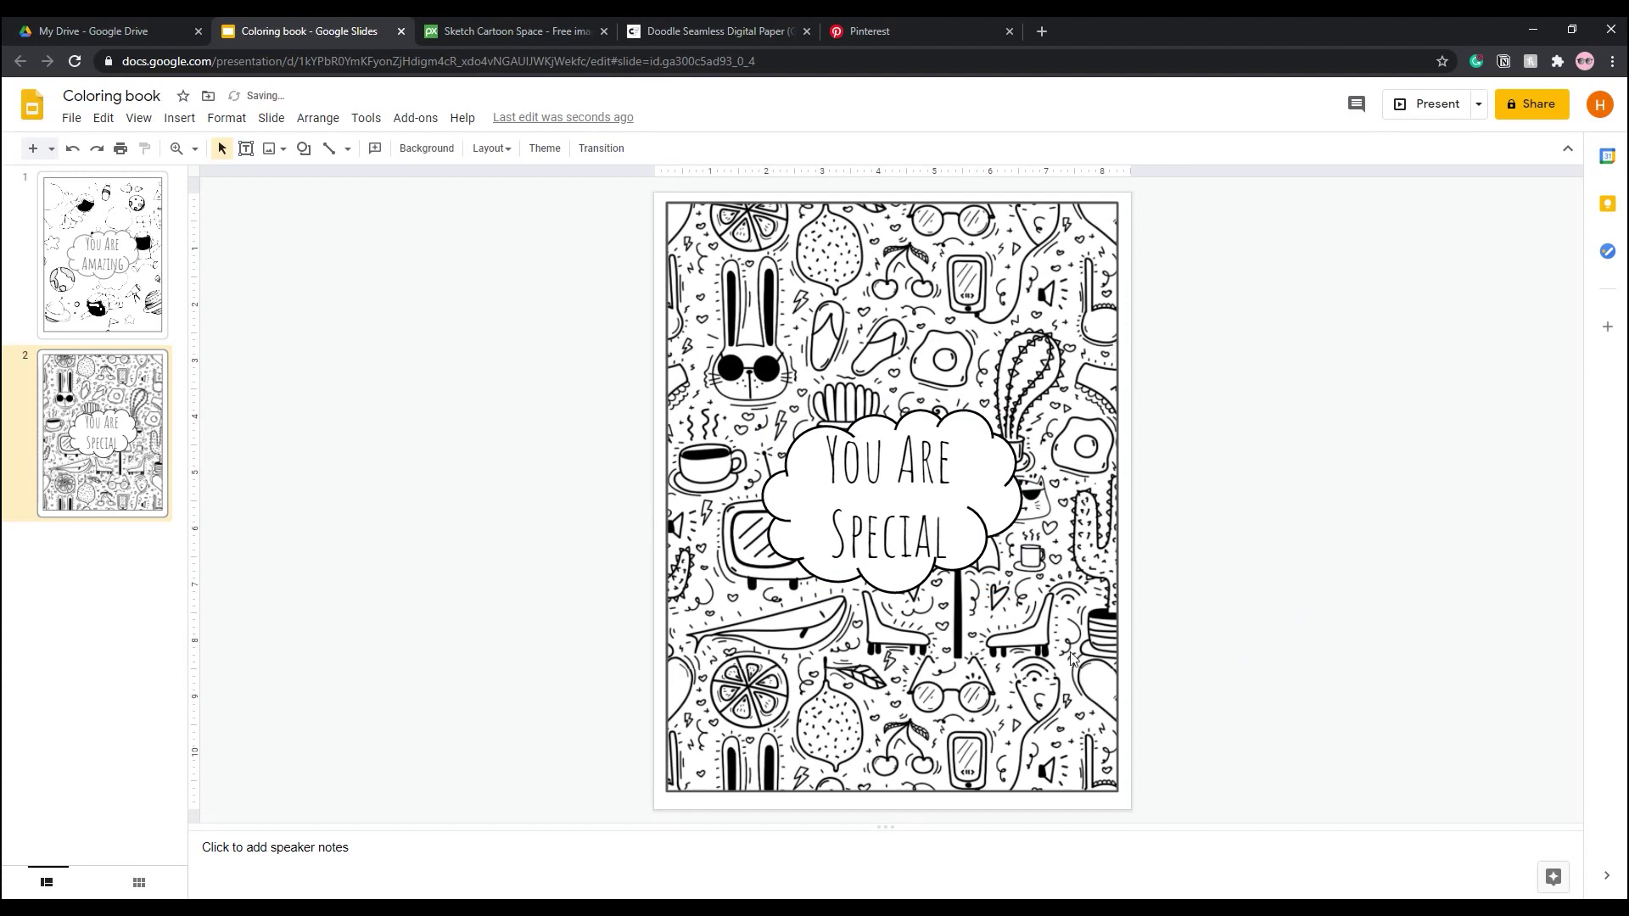
click(113, 286)
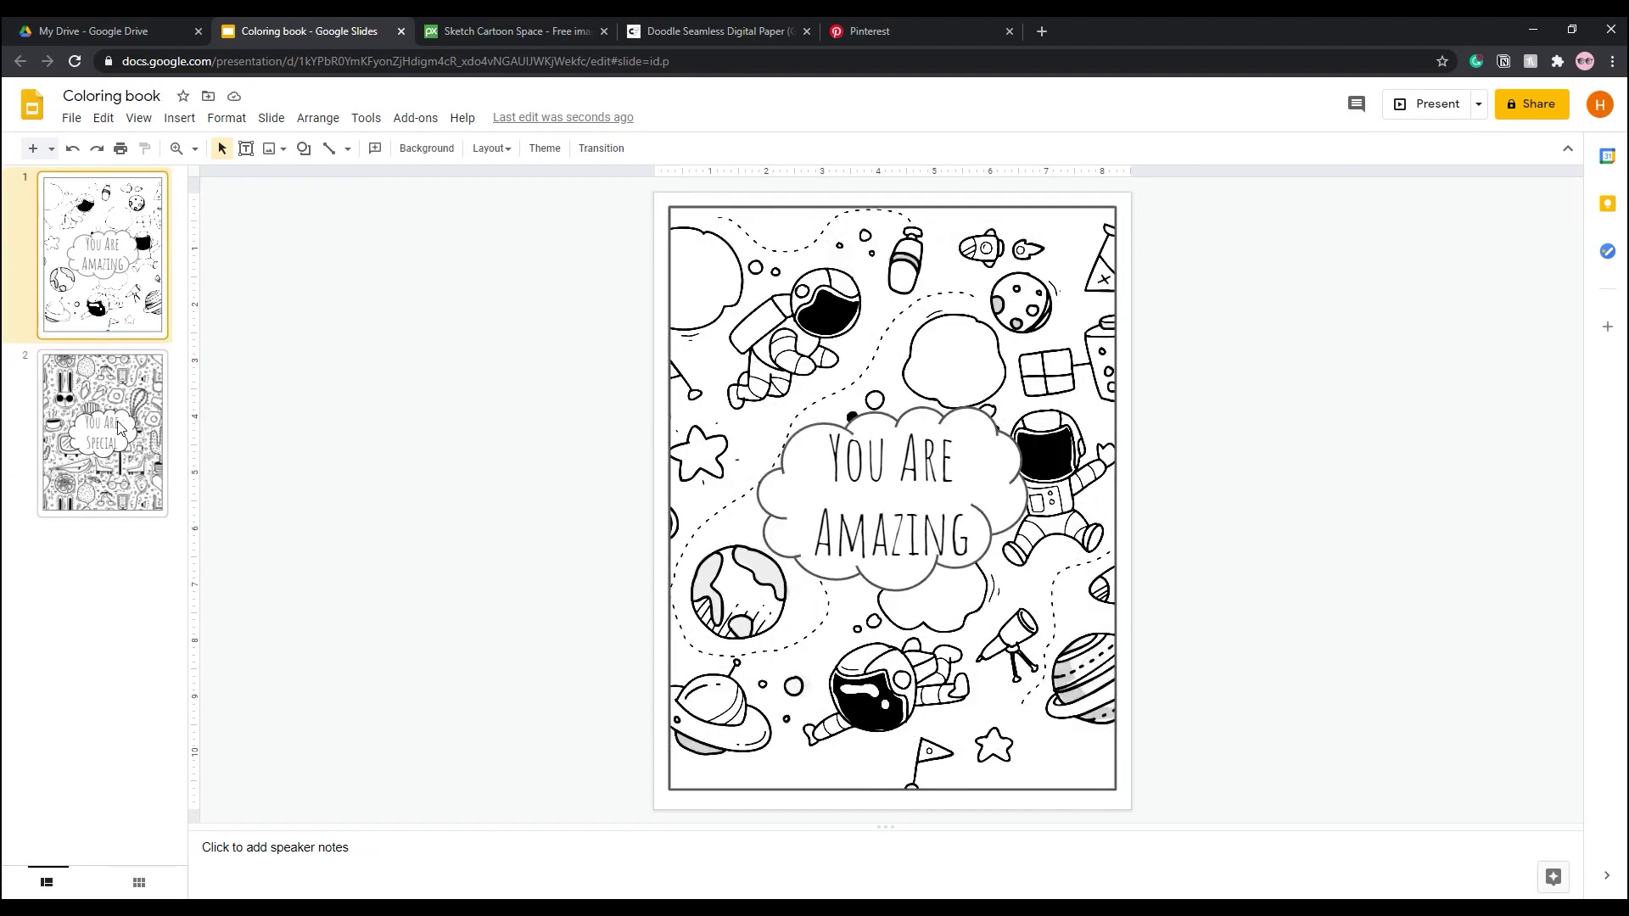
click(122, 429)
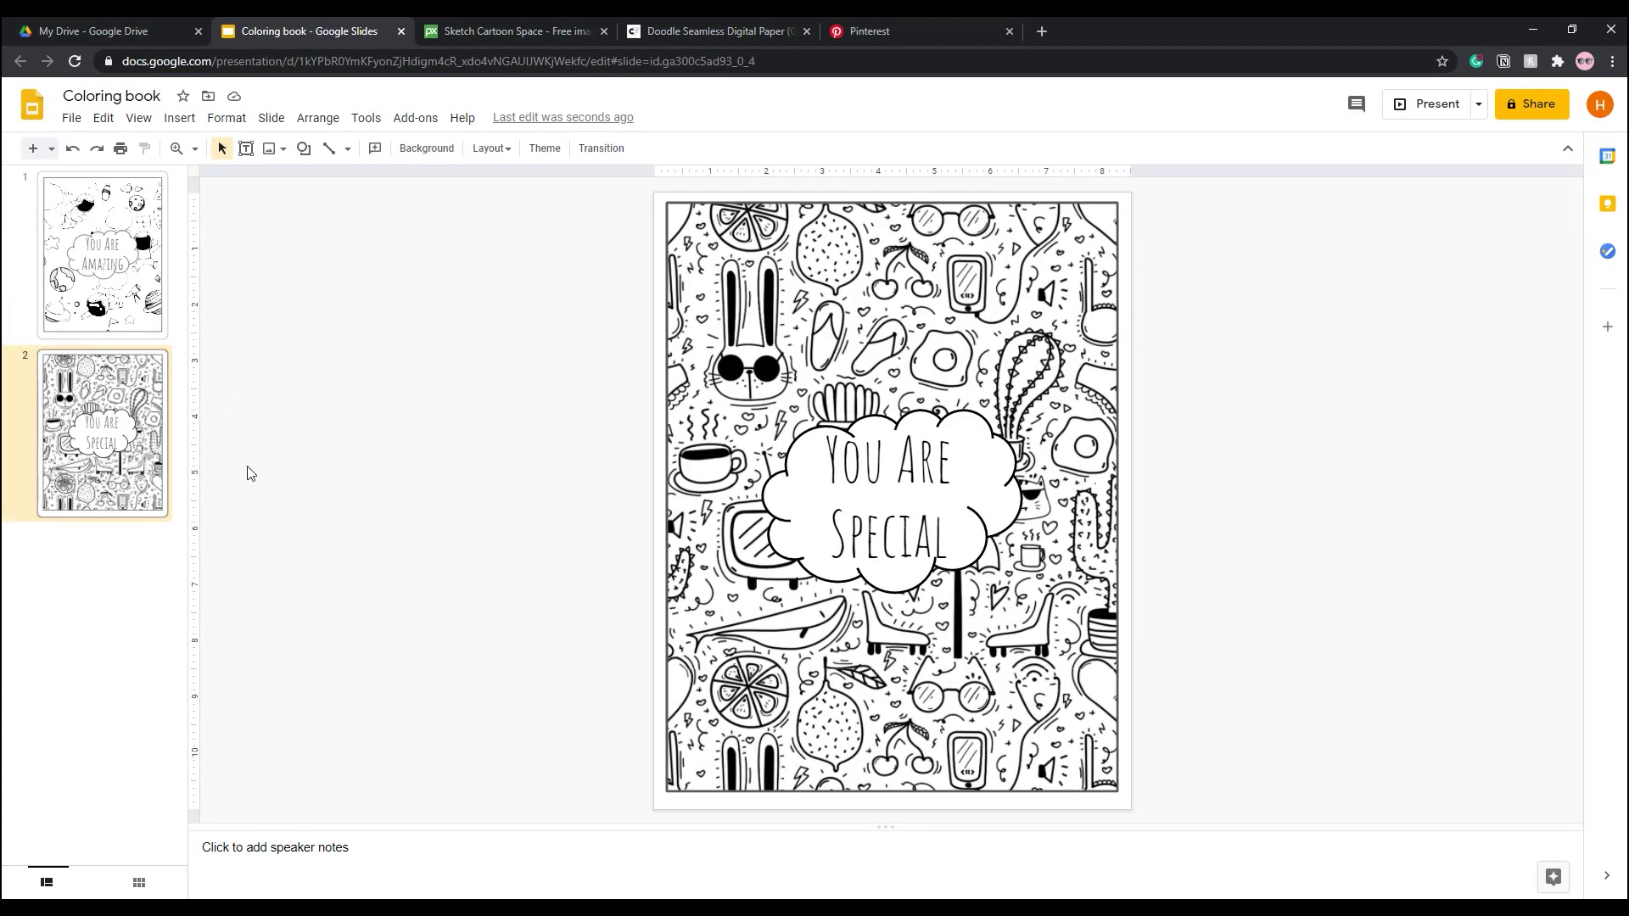
click(96, 257)
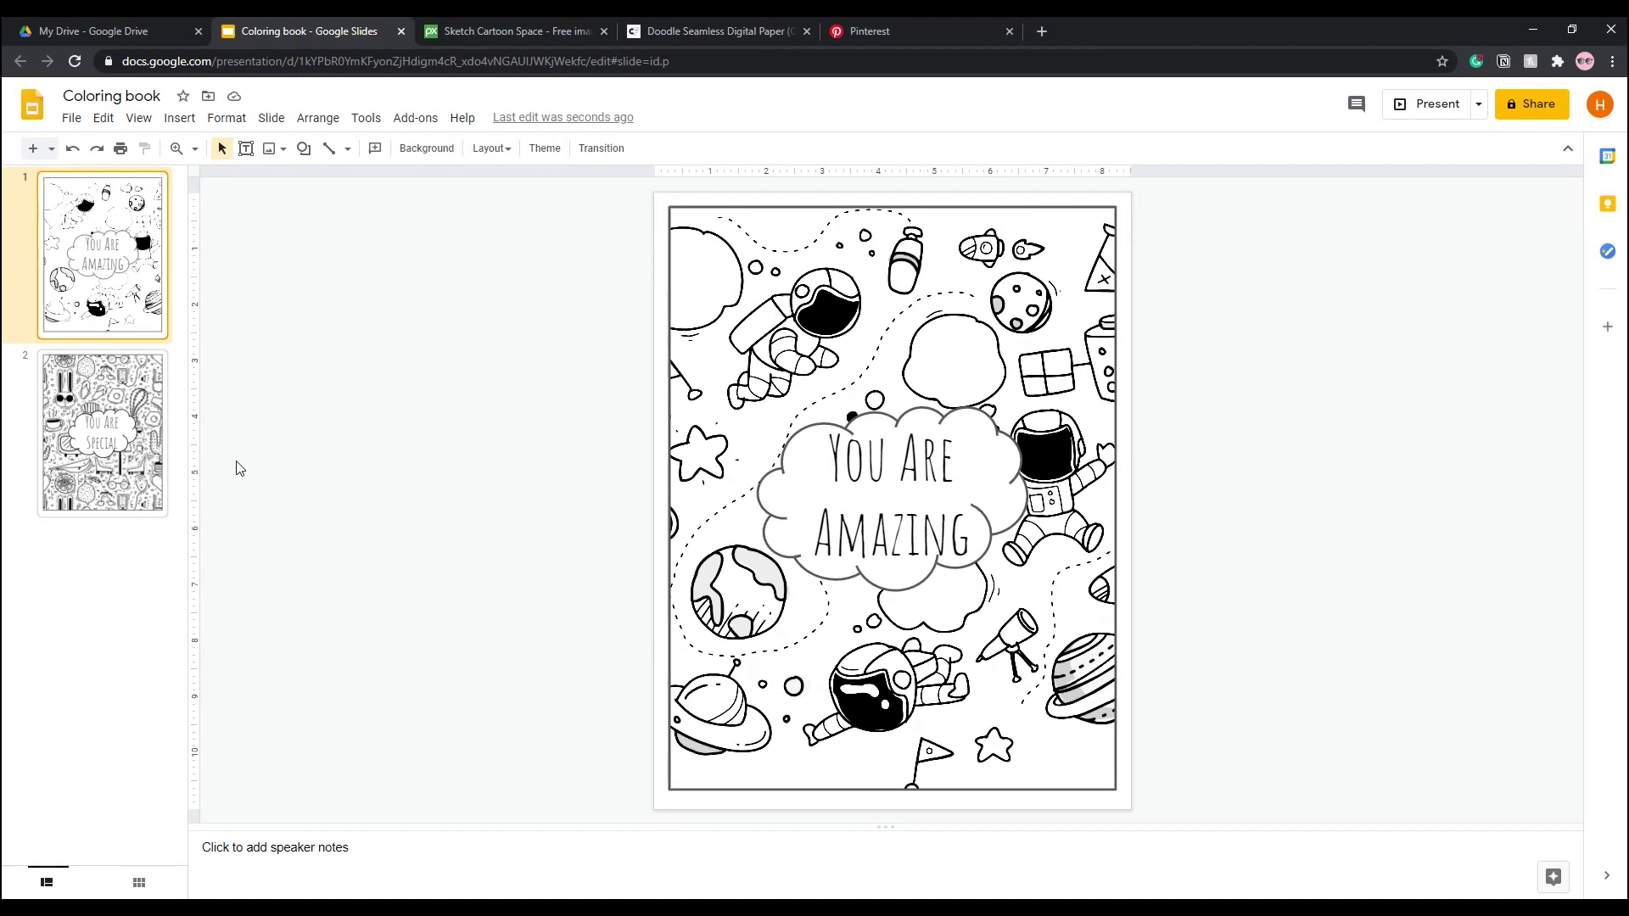
click(91, 416)
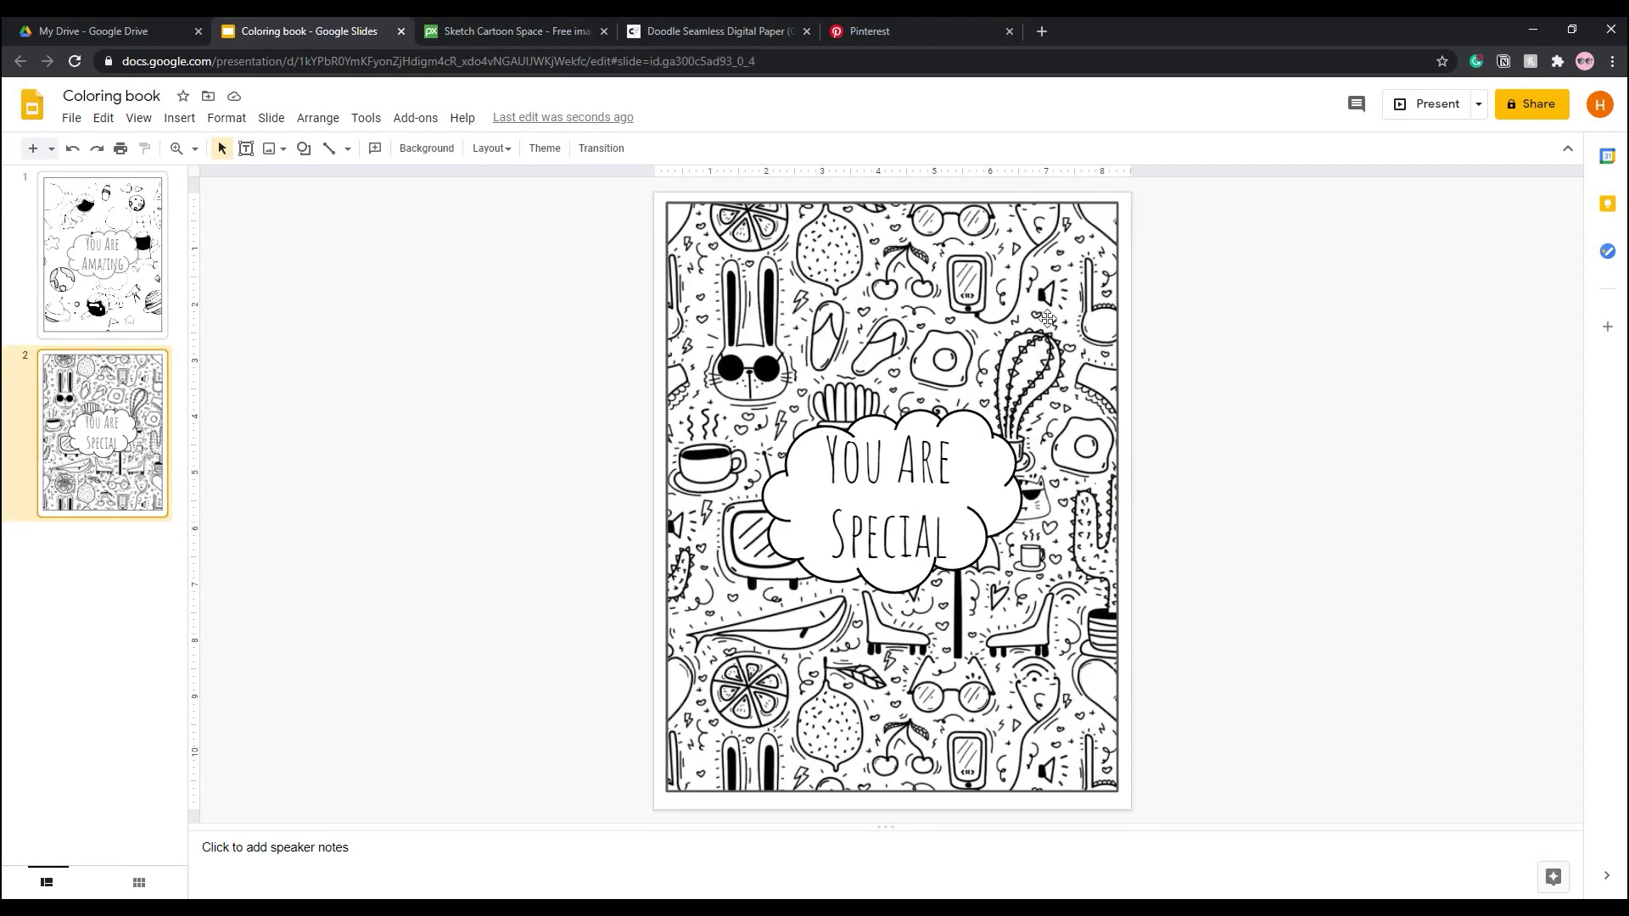
Open Coloring book.pdf from the download bar and scroll through both coloring pages
click(89, 869)
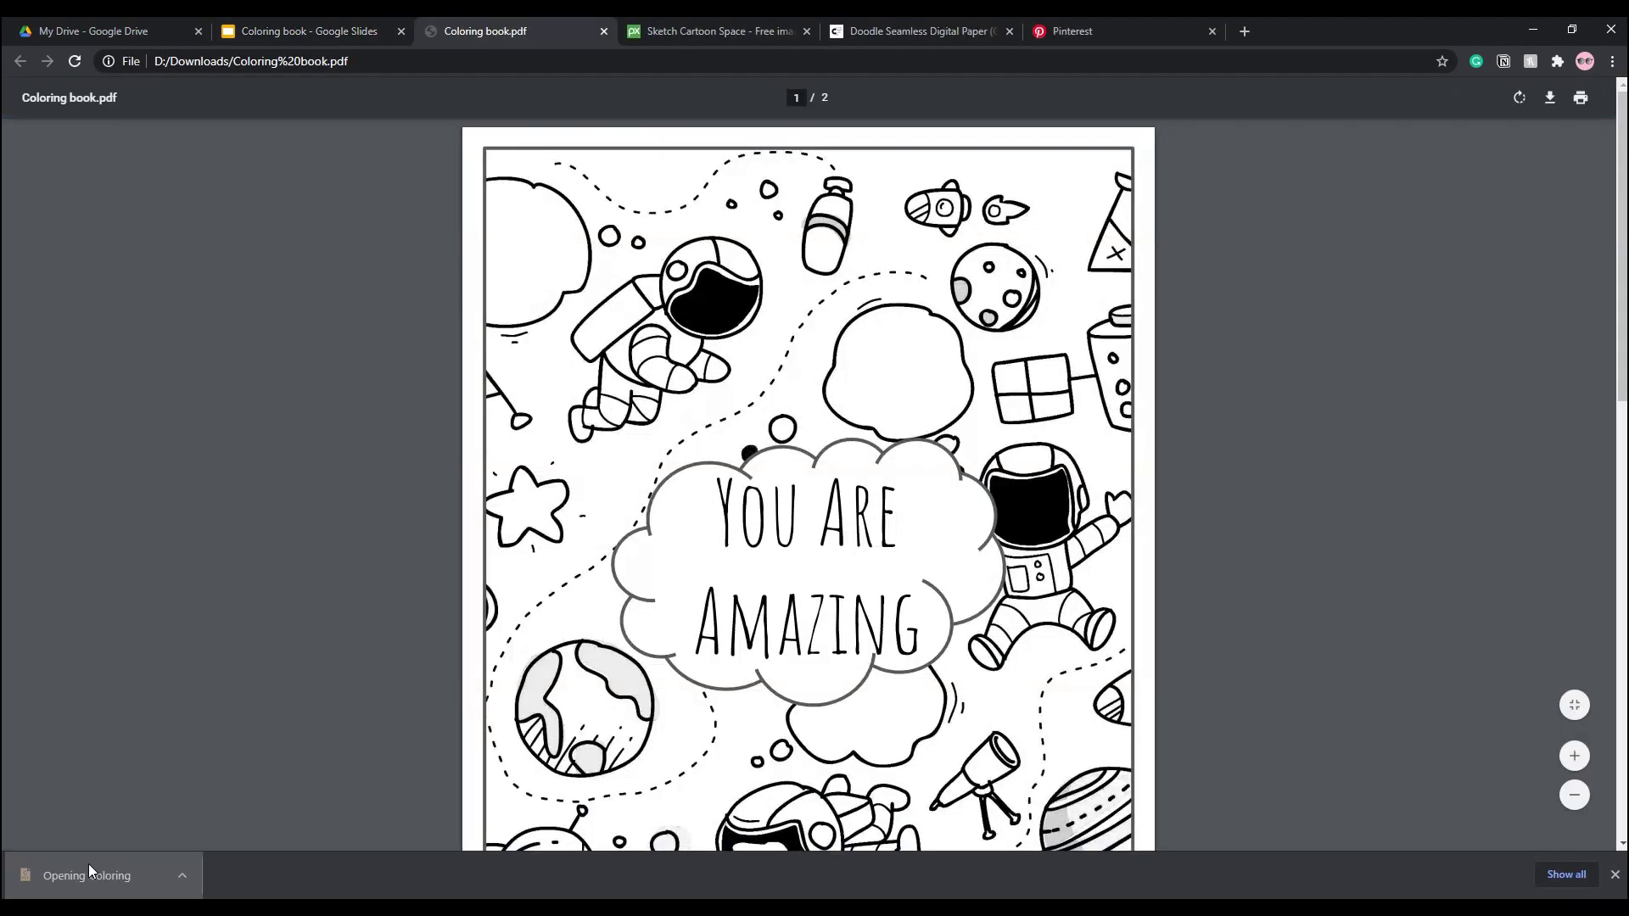
scroll(933, 488, down, 4)
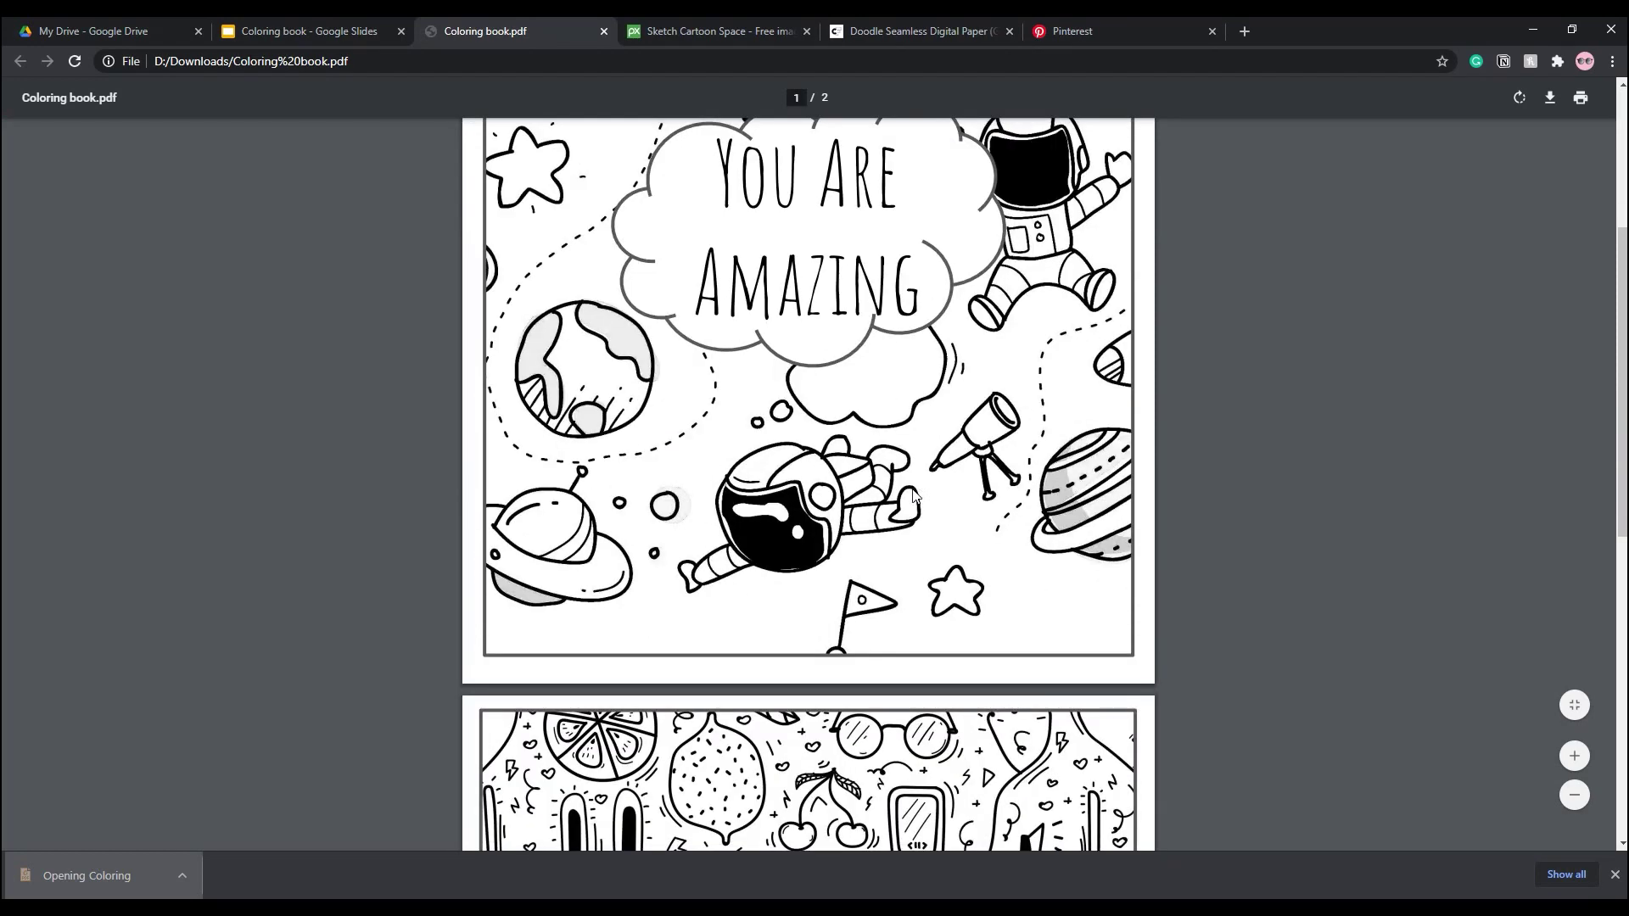
ctrl+scroll(908, 492, down, 3)
scroll(907, 492, down, 3)
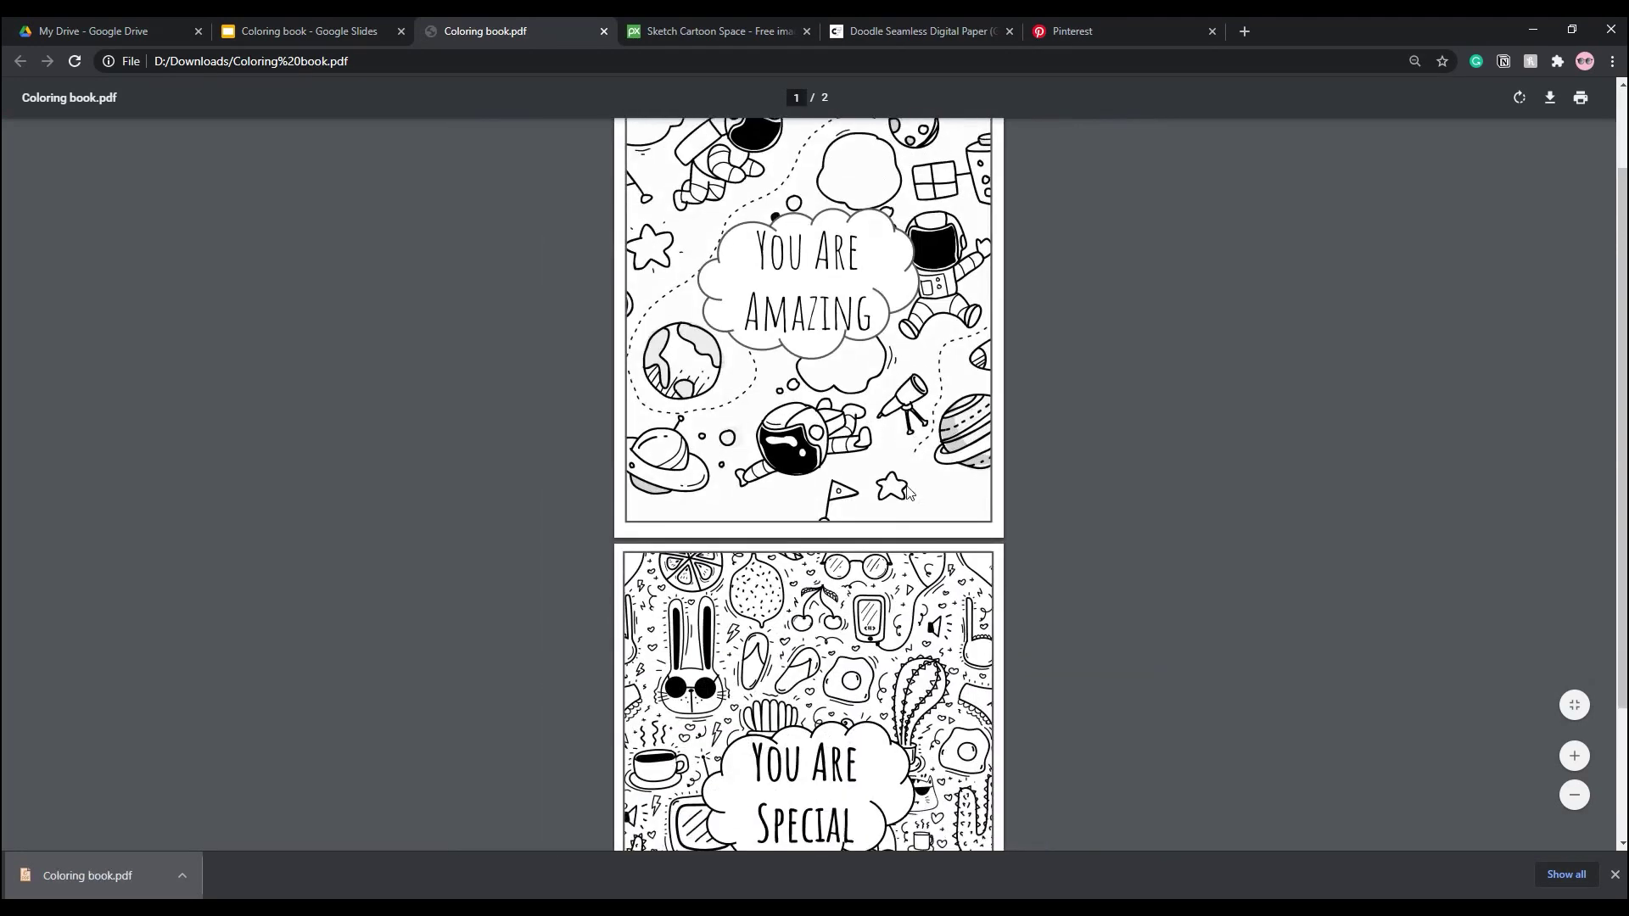
scroll(909, 494, up, 3)
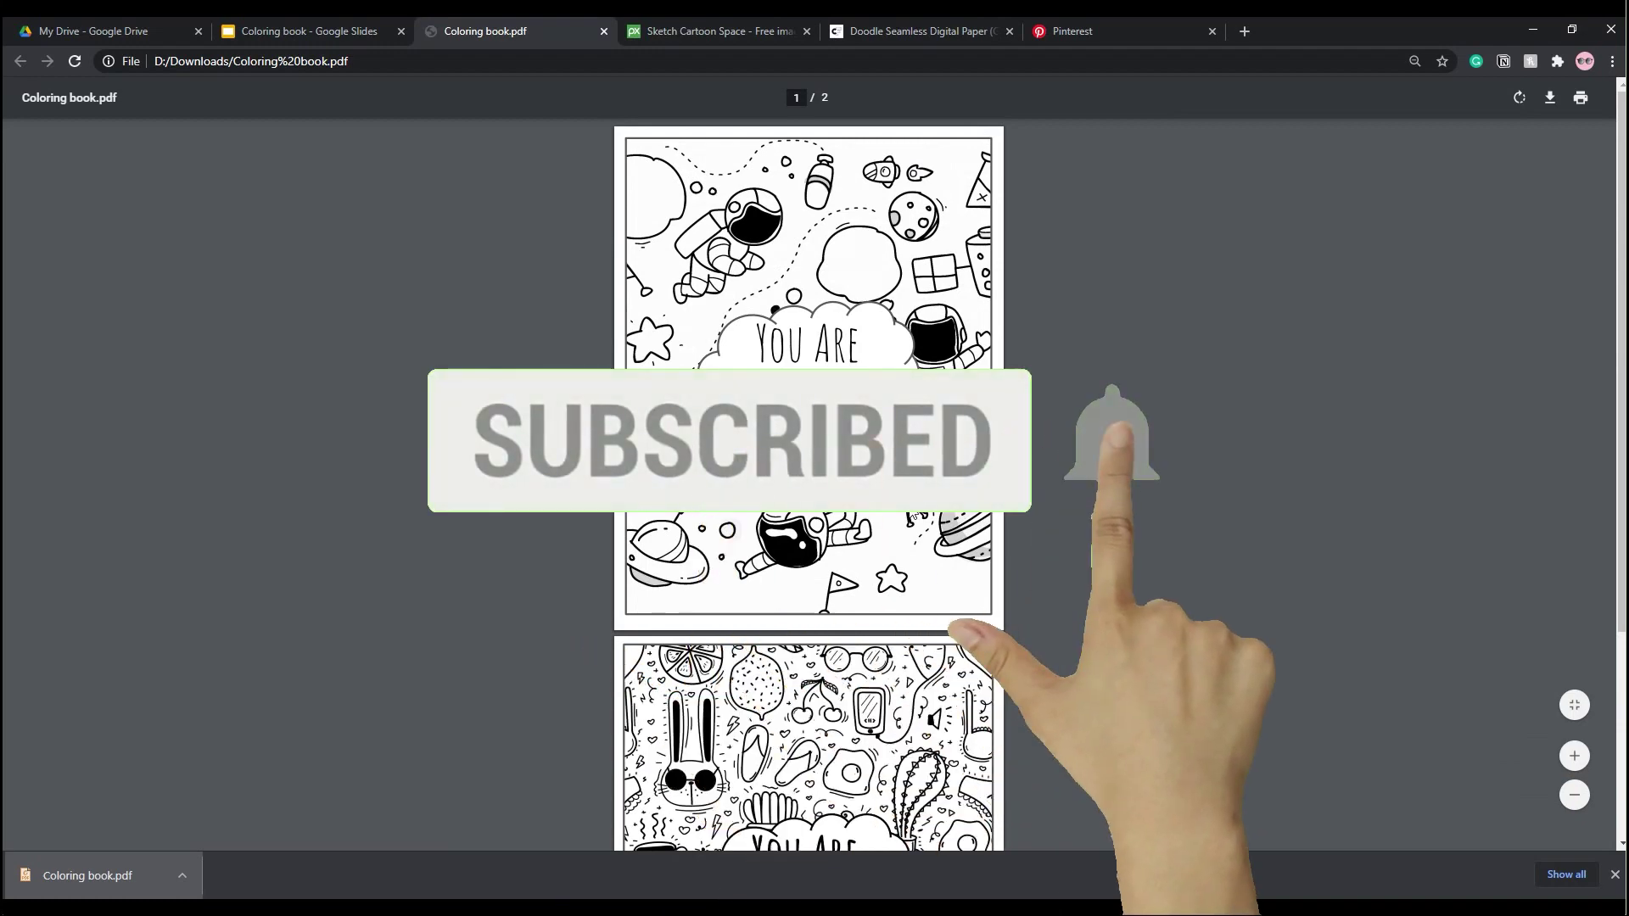
scroll(959, 526, down, 5)
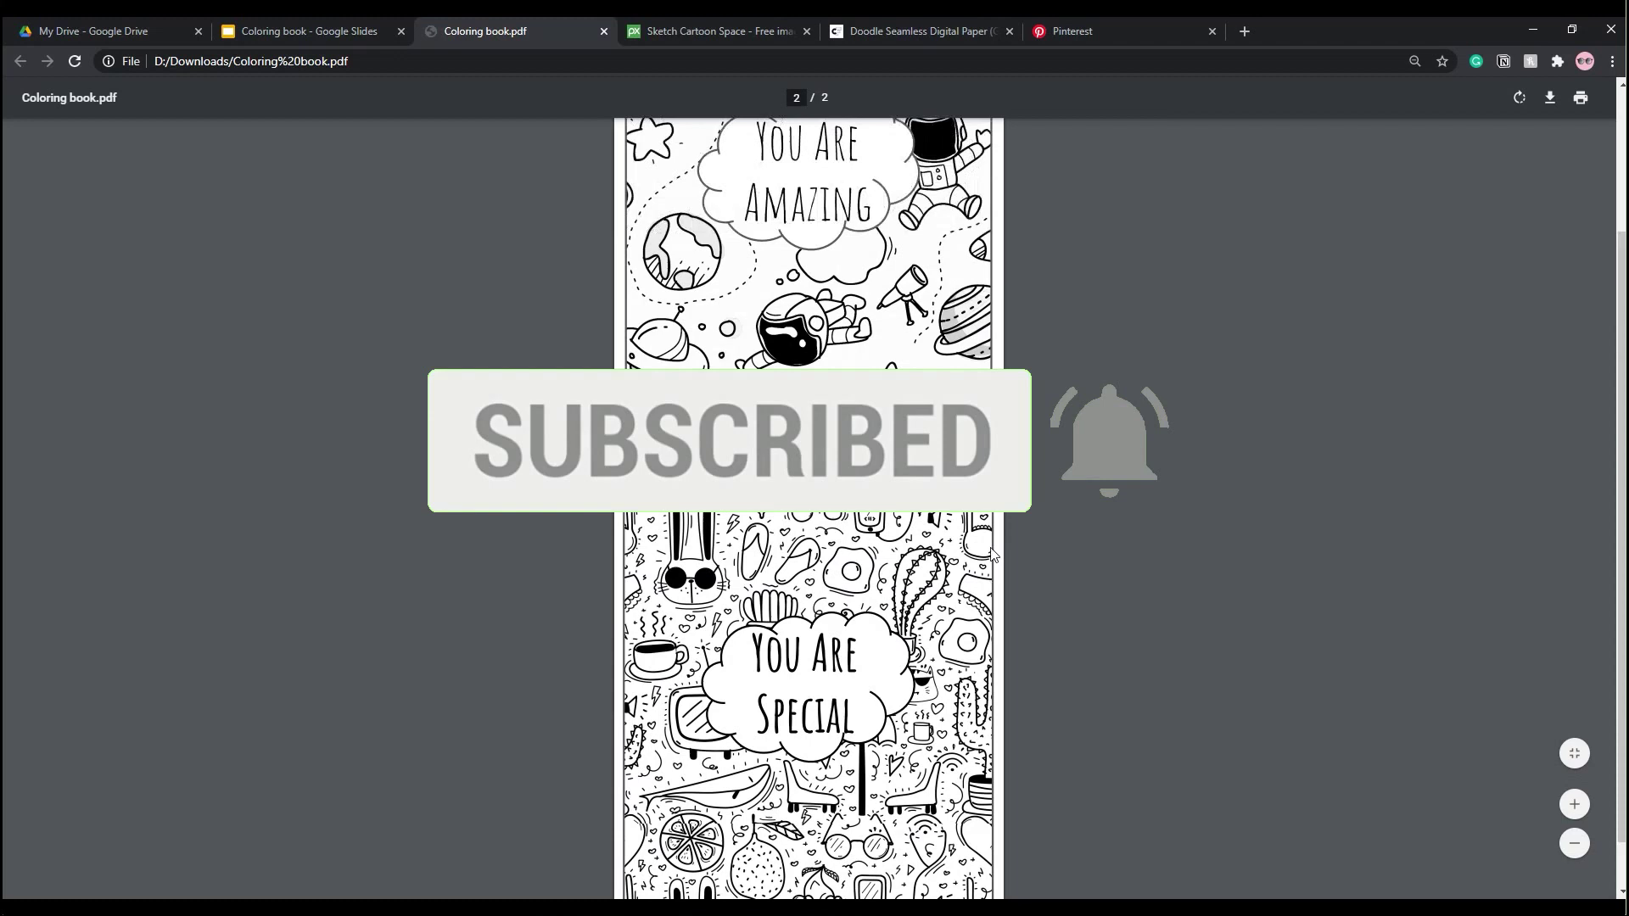
scroll(988, 556, up, 3)
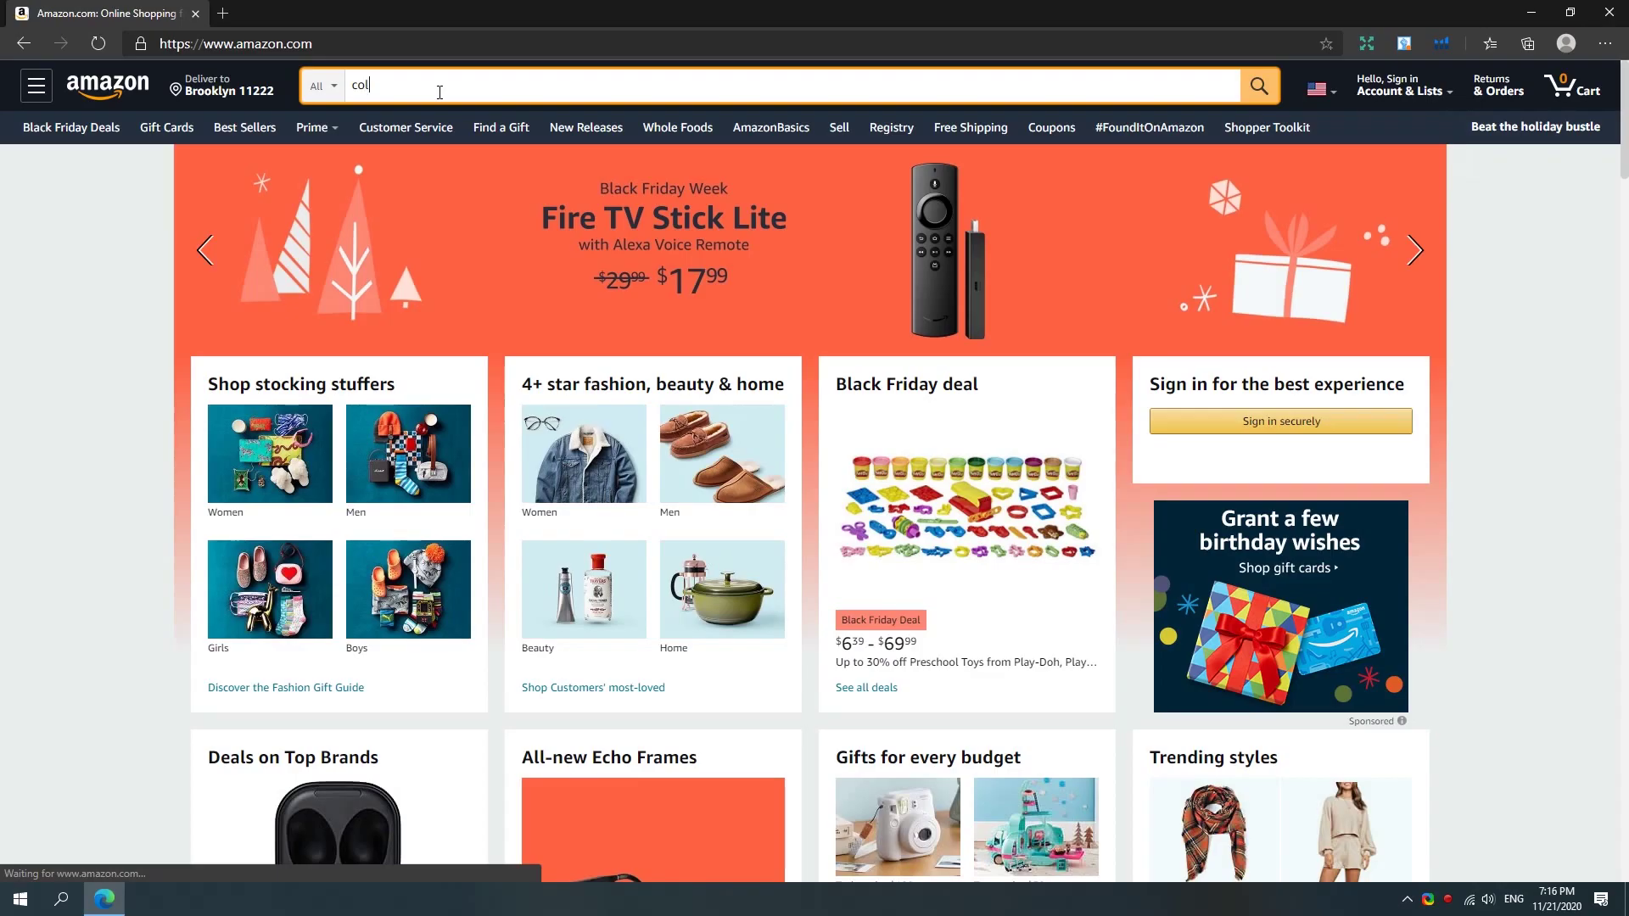
Search Amazon for 'coloring books' and highlight the top result's #24 Books rank
text(oring books)
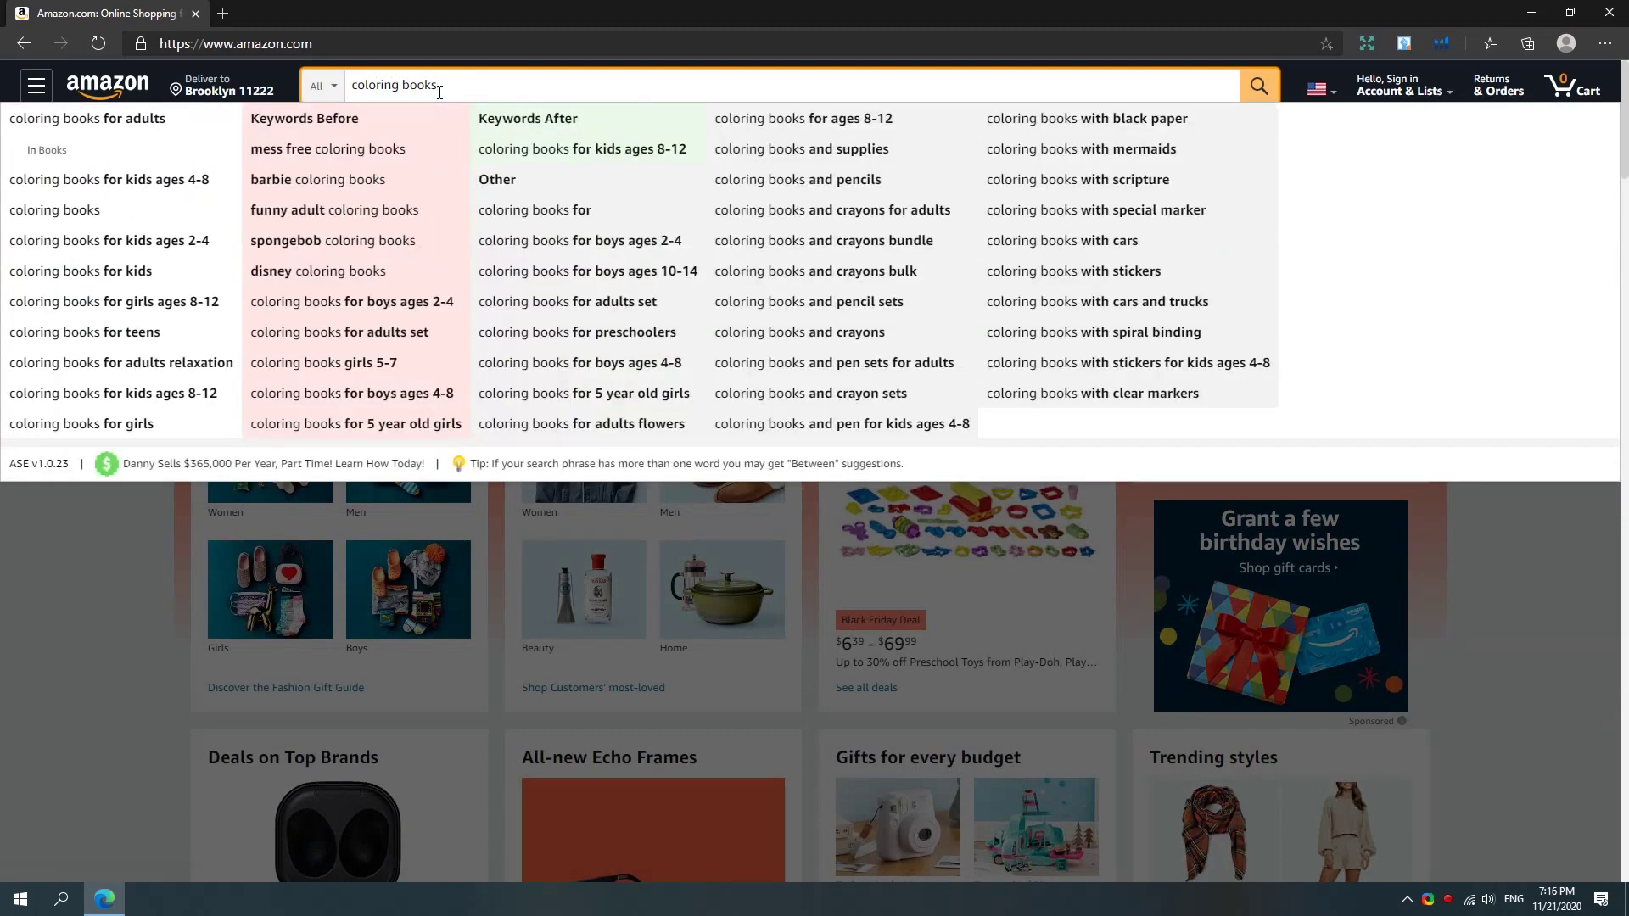
key(Return)
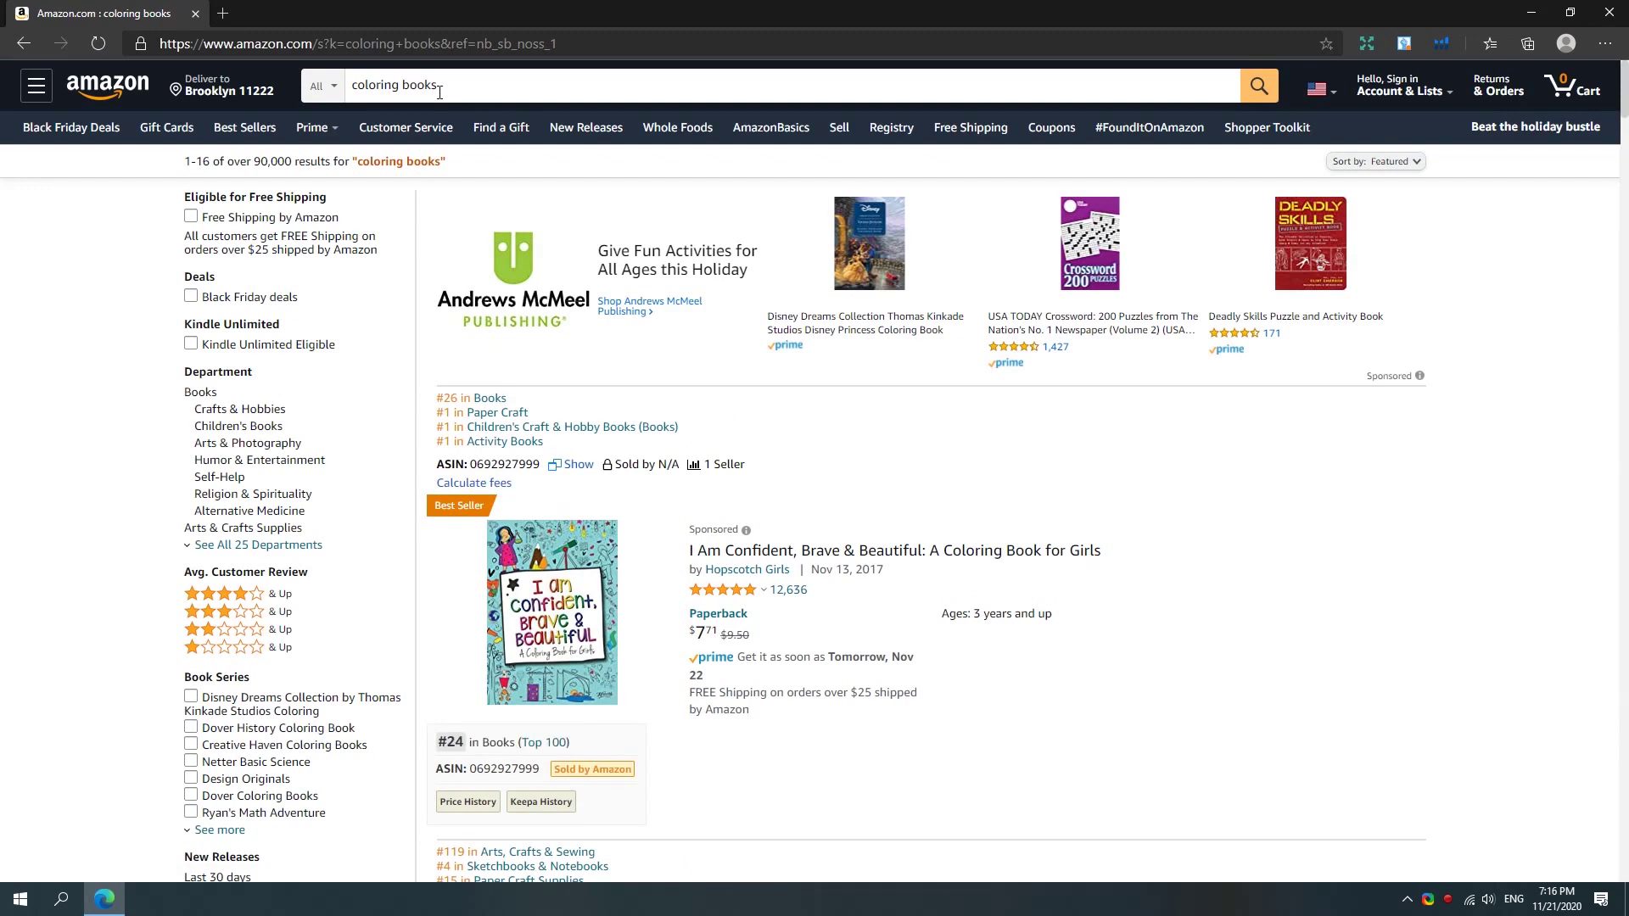
scroll(941, 305, down, 3)
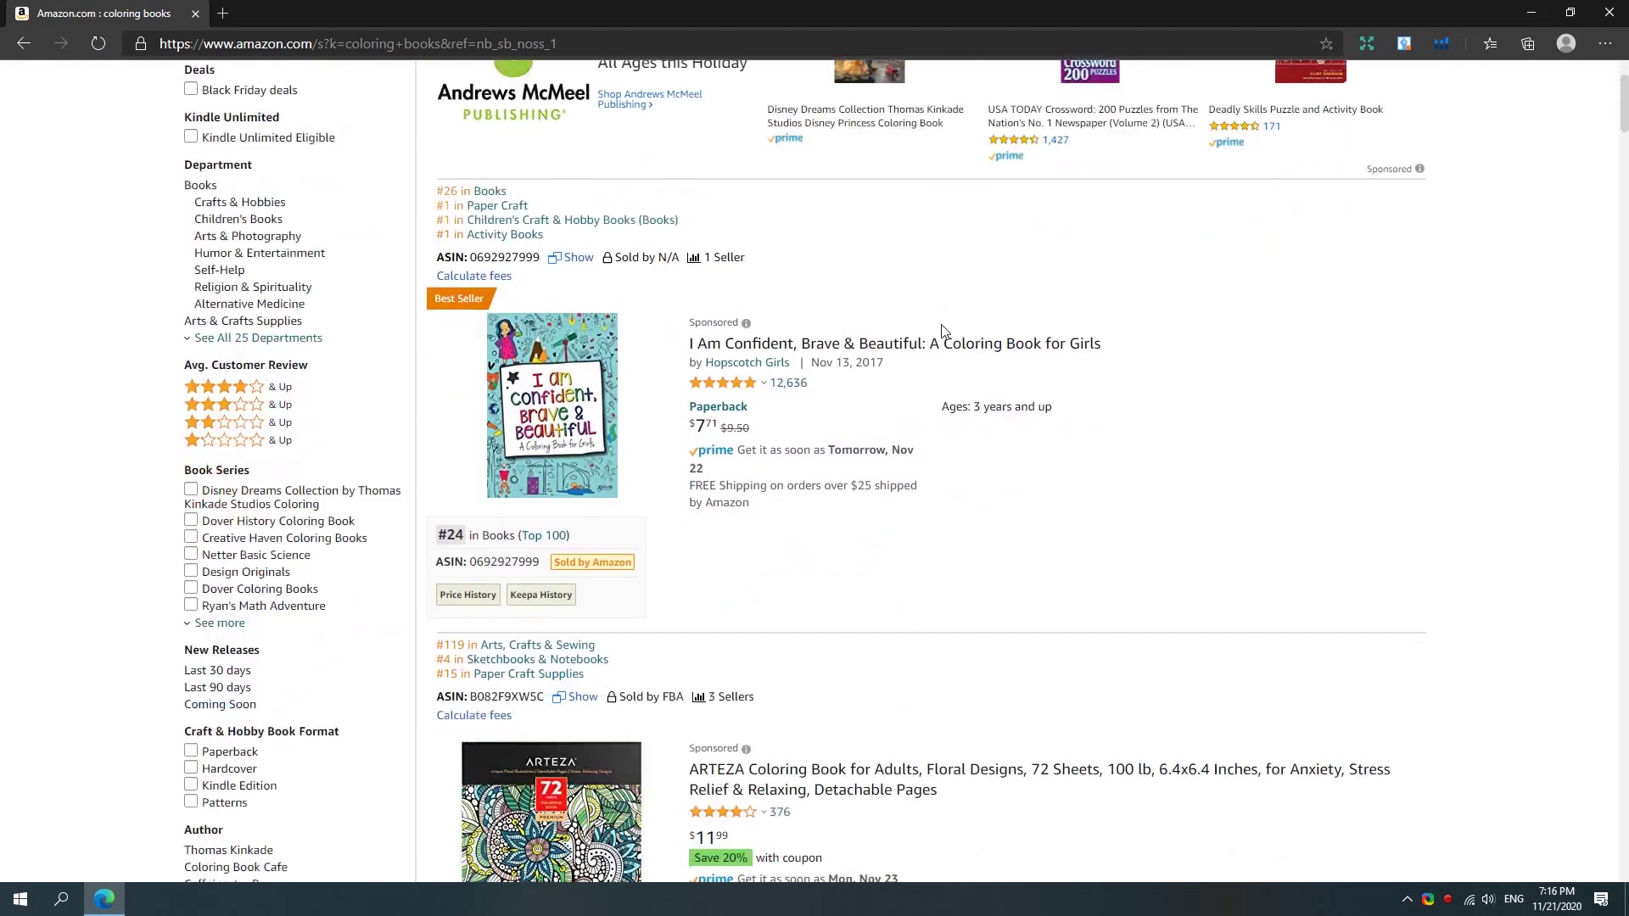
drag(447, 500, 469, 492)
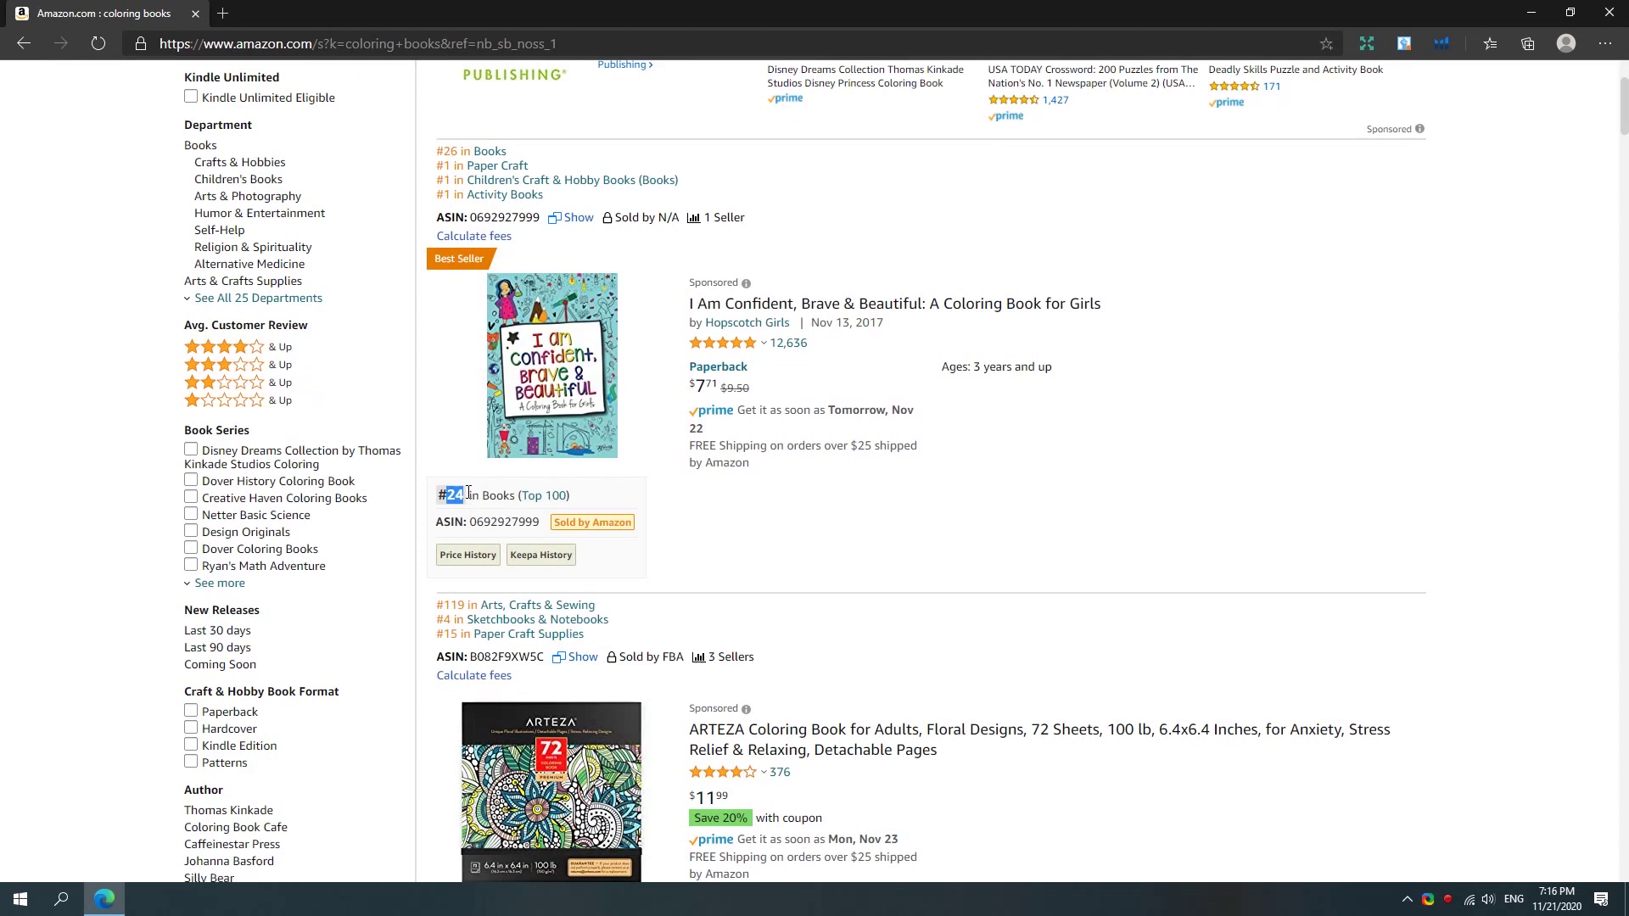
click(804, 500)
scroll(806, 500, down, 7)
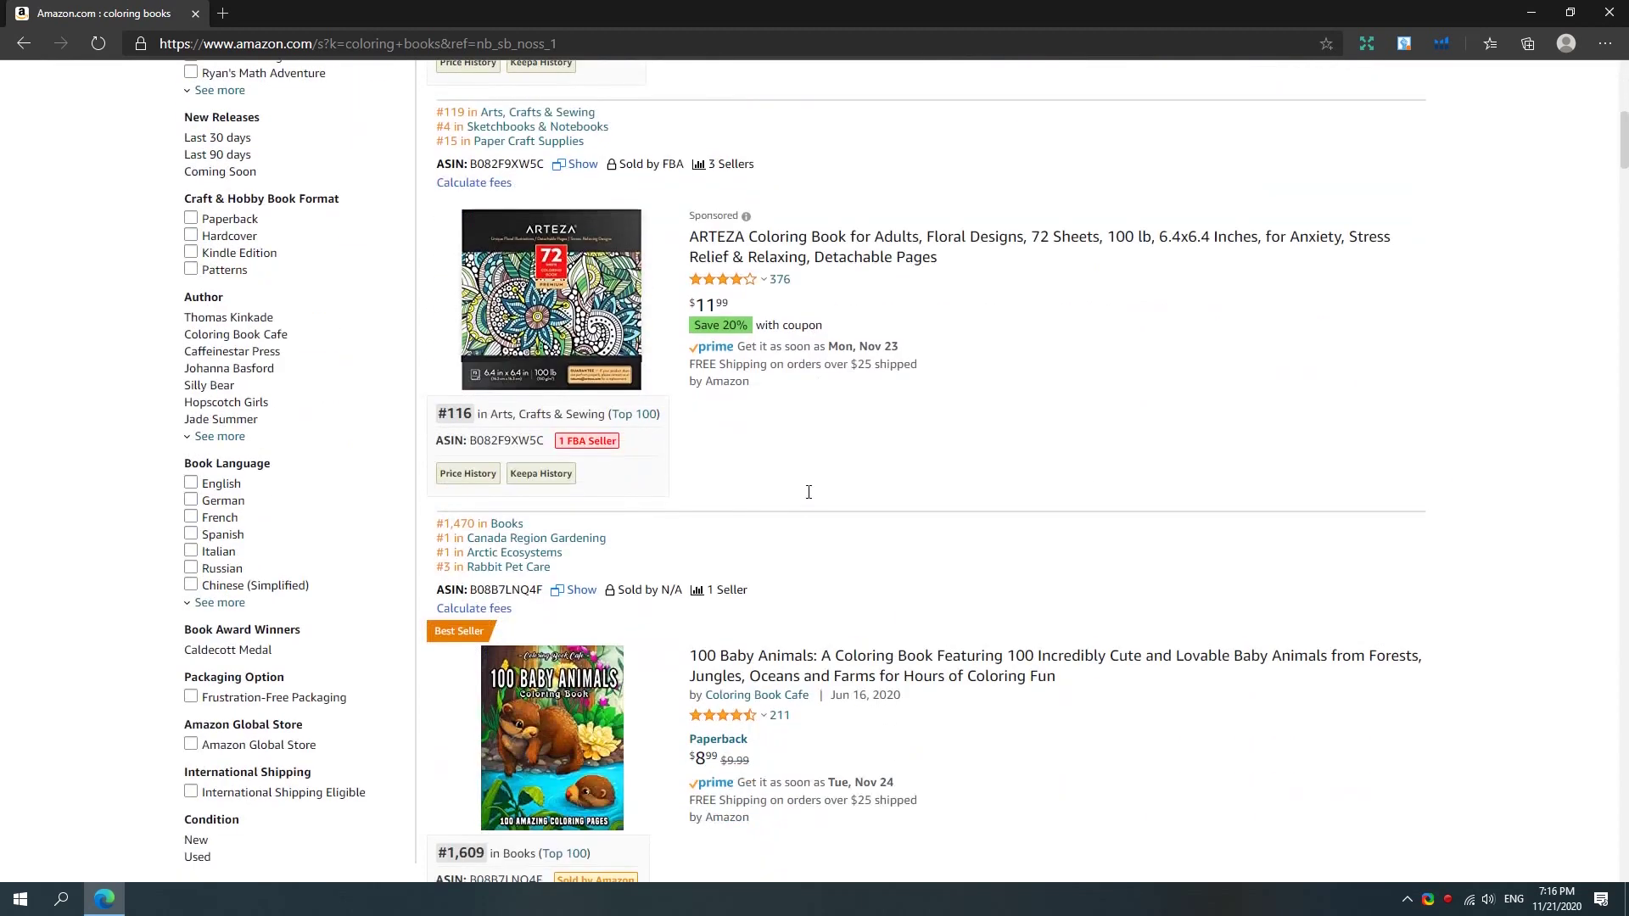
scroll(808, 499, up, 8)
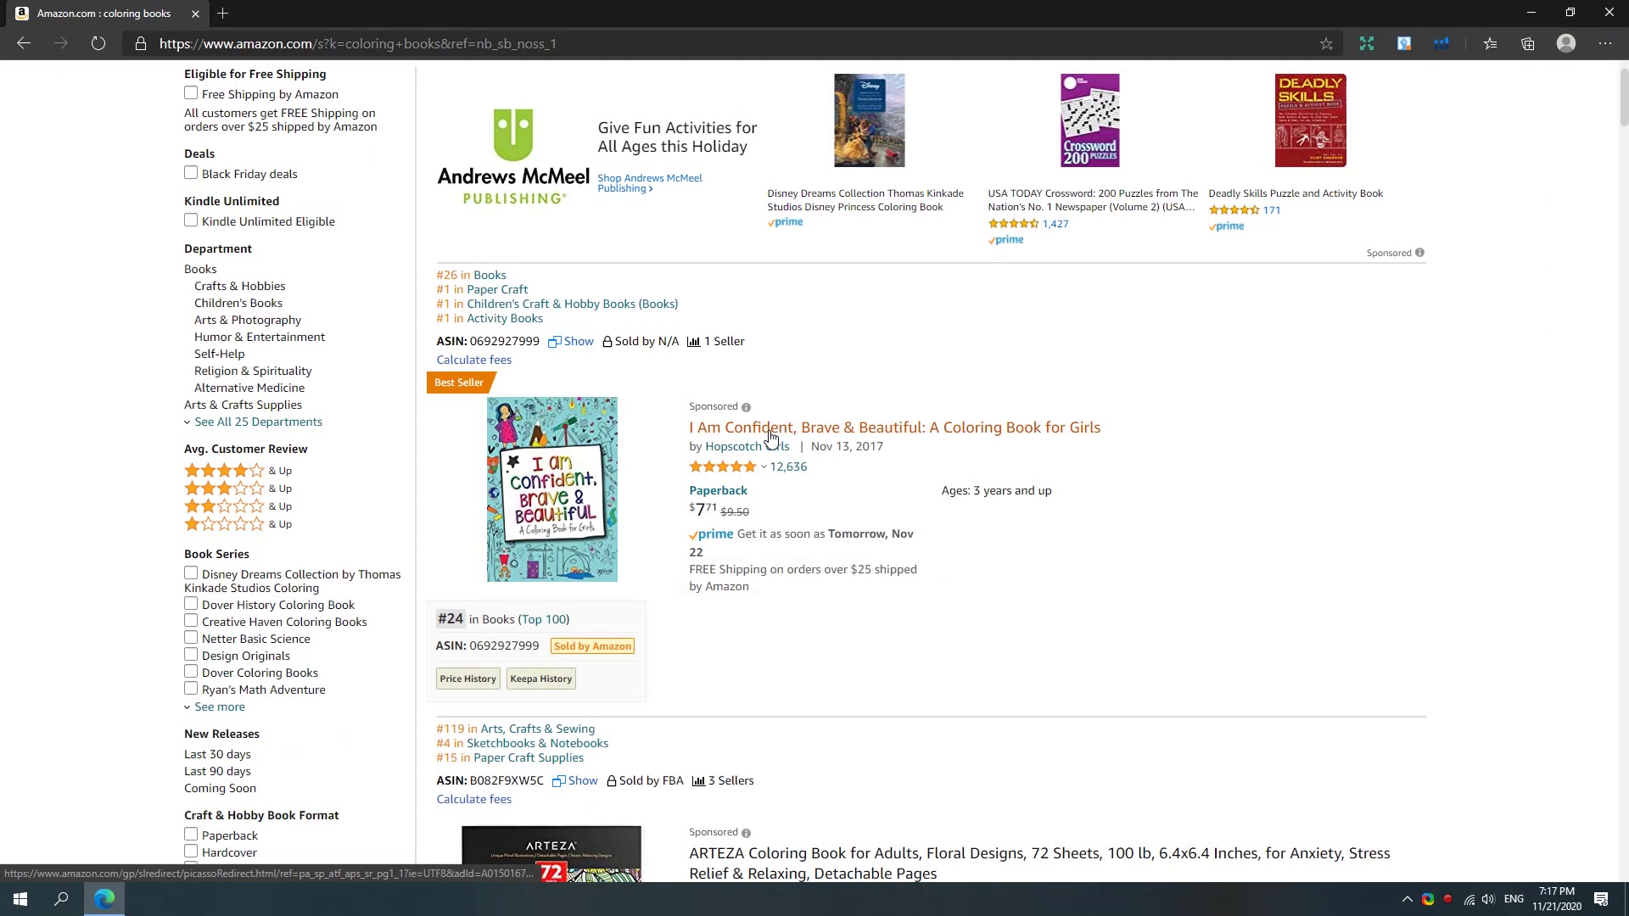
Open the I Am Confident, Brave & Beautiful product page and highlight its 24-page count
click(770, 436)
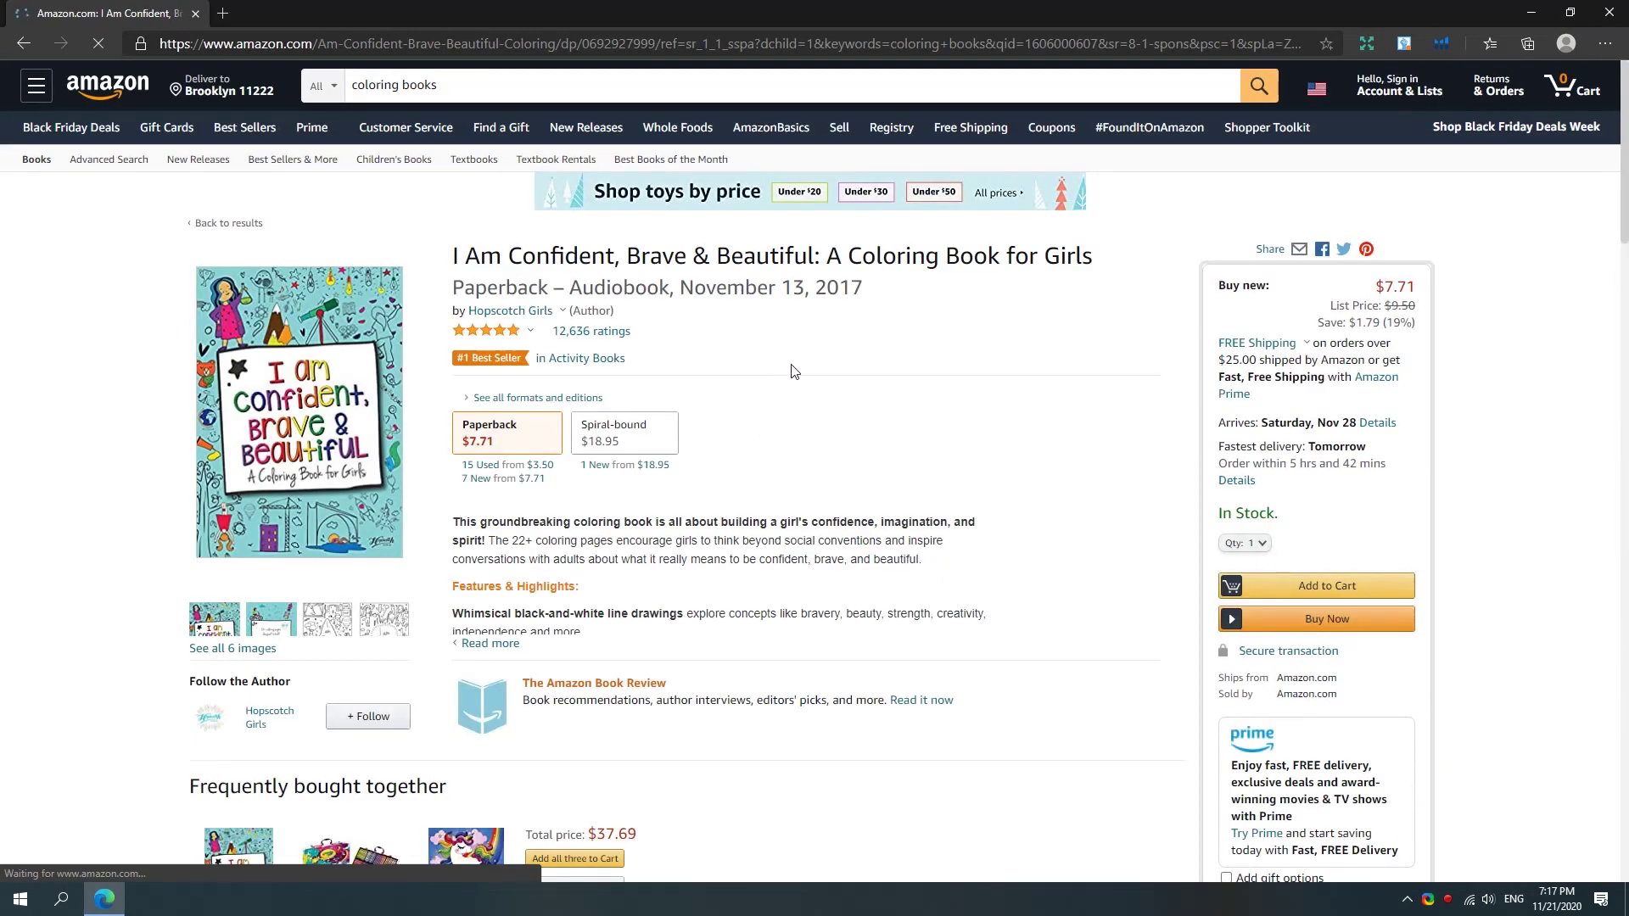
scroll(334, 419, down, 1)
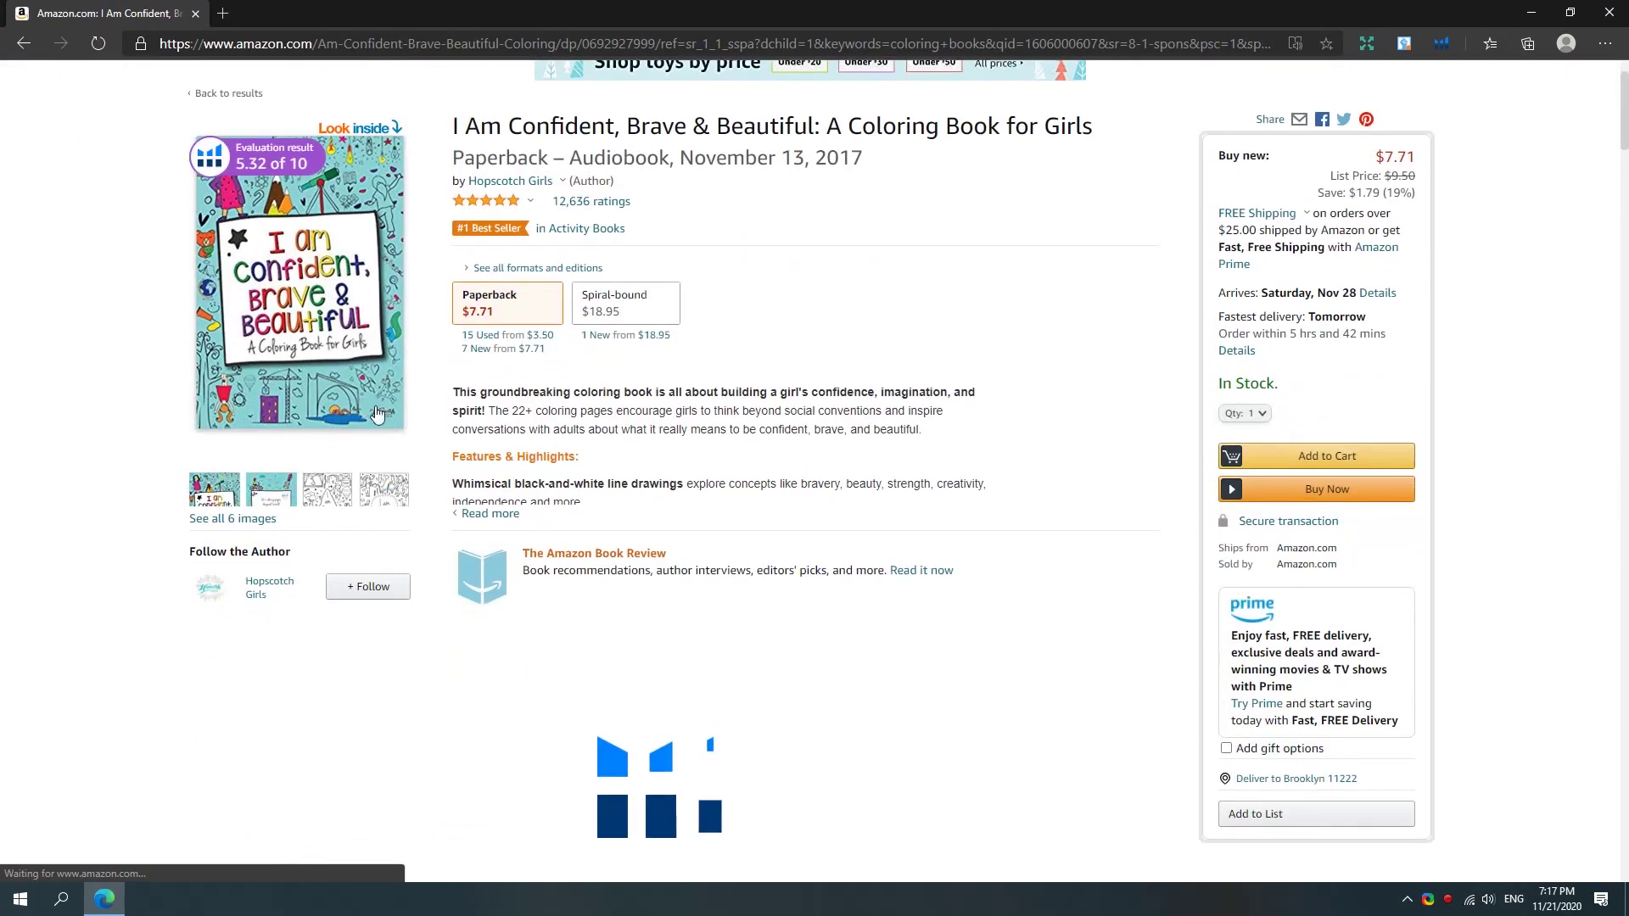
scroll(334, 419, down, 15)
scroll(378, 414, down, 20)
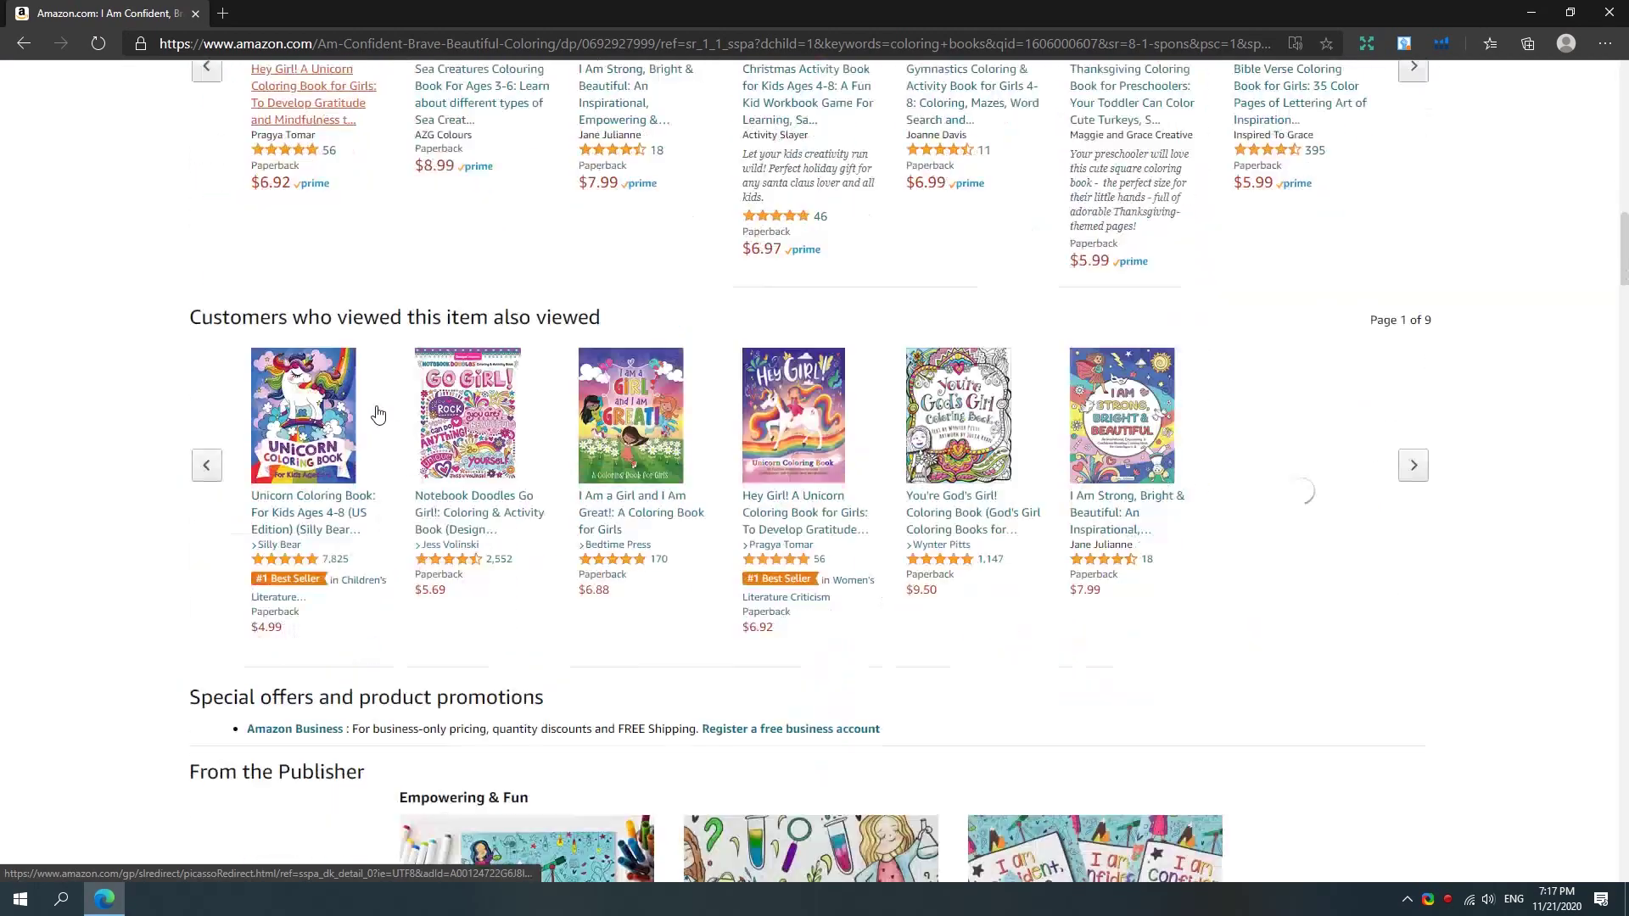
scroll(378, 406, down, 3)
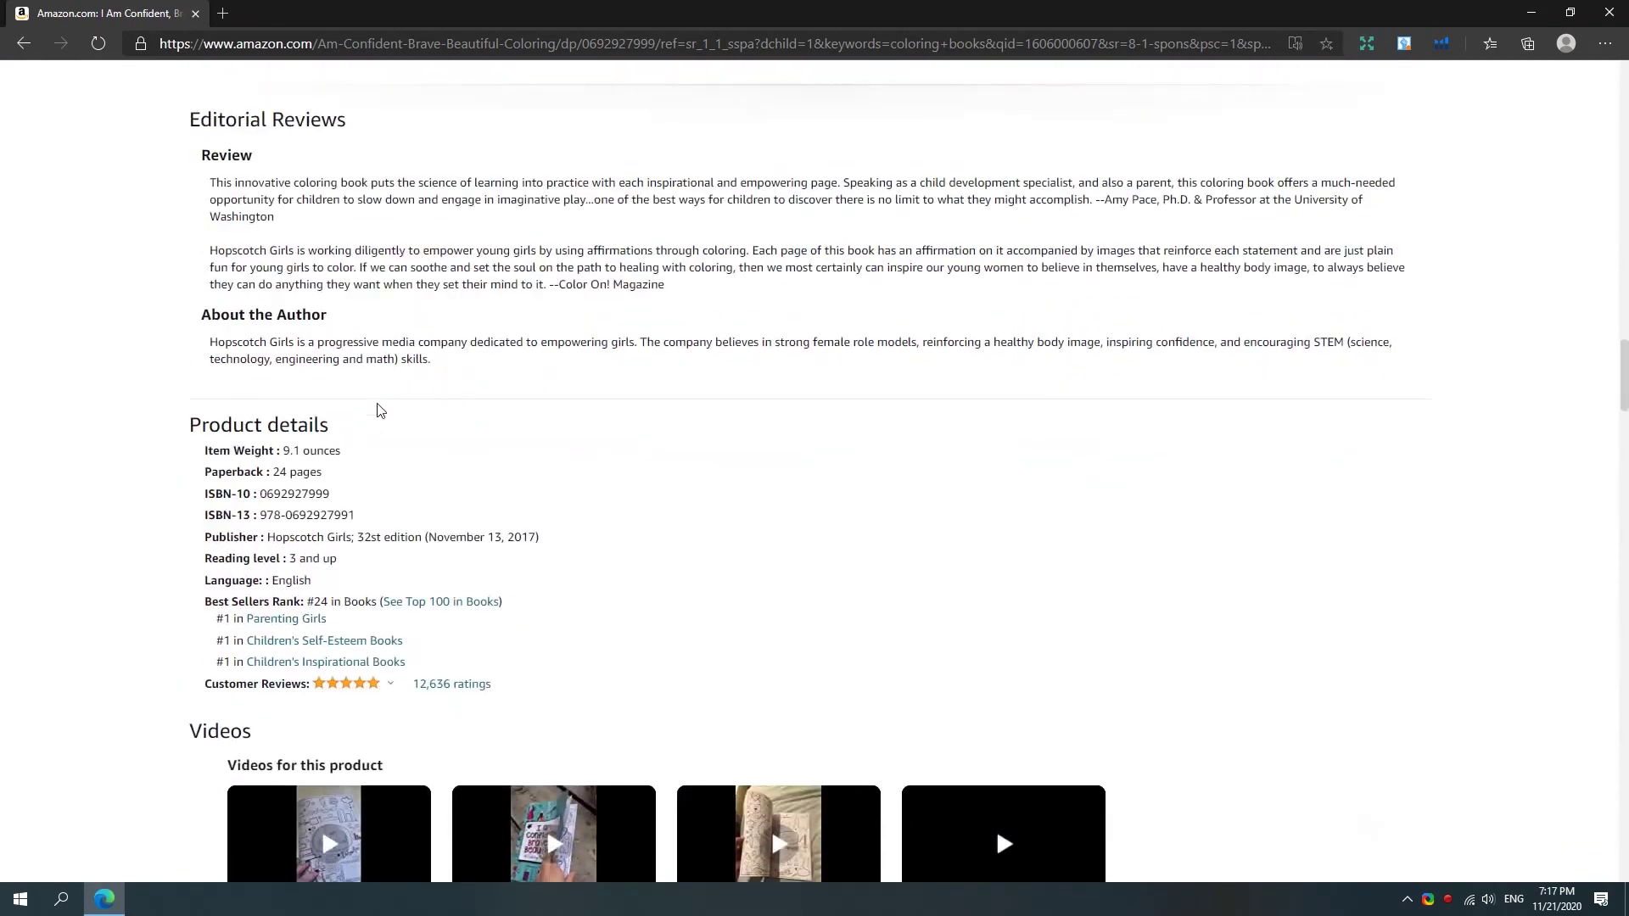
drag(273, 352, 327, 352)
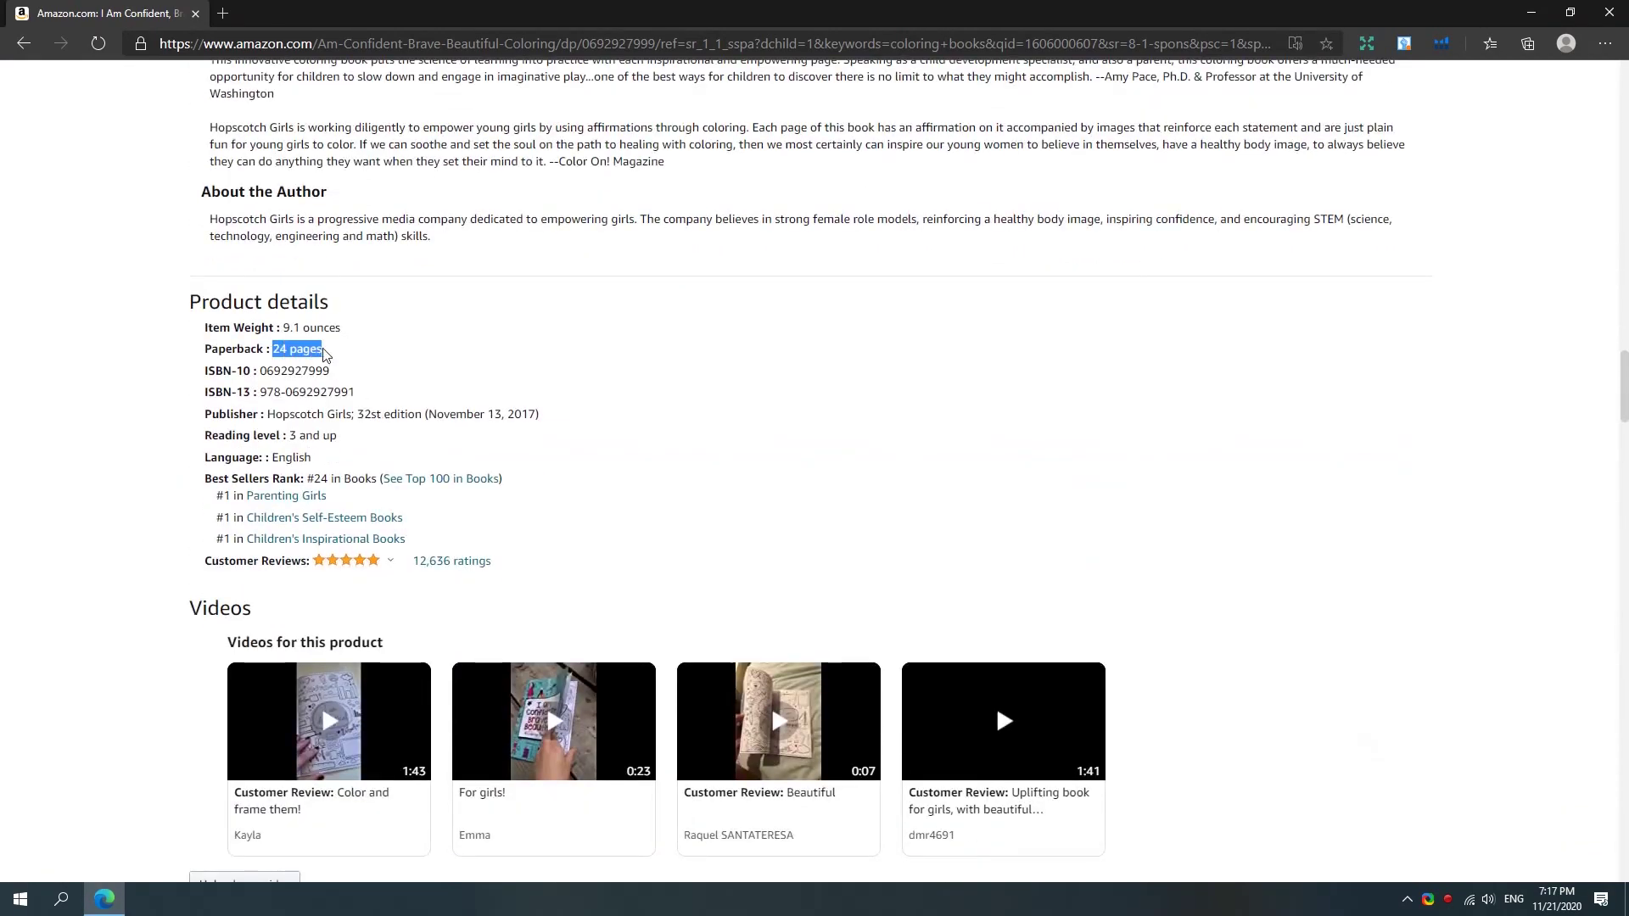
click(370, 354)
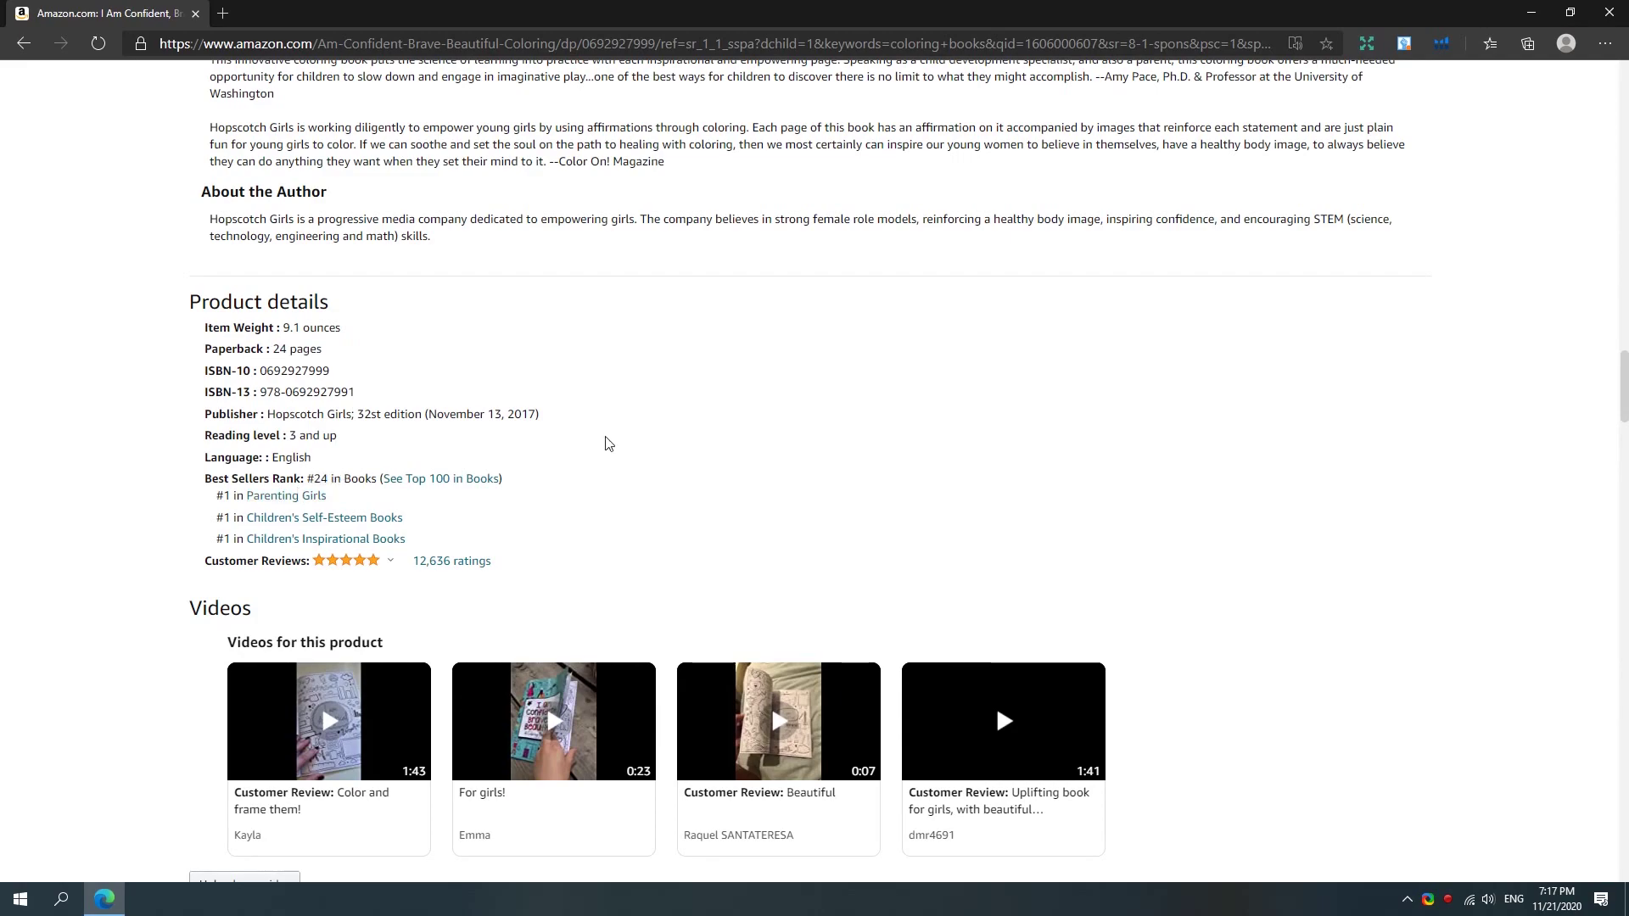
scroll(608, 443, up, 20)
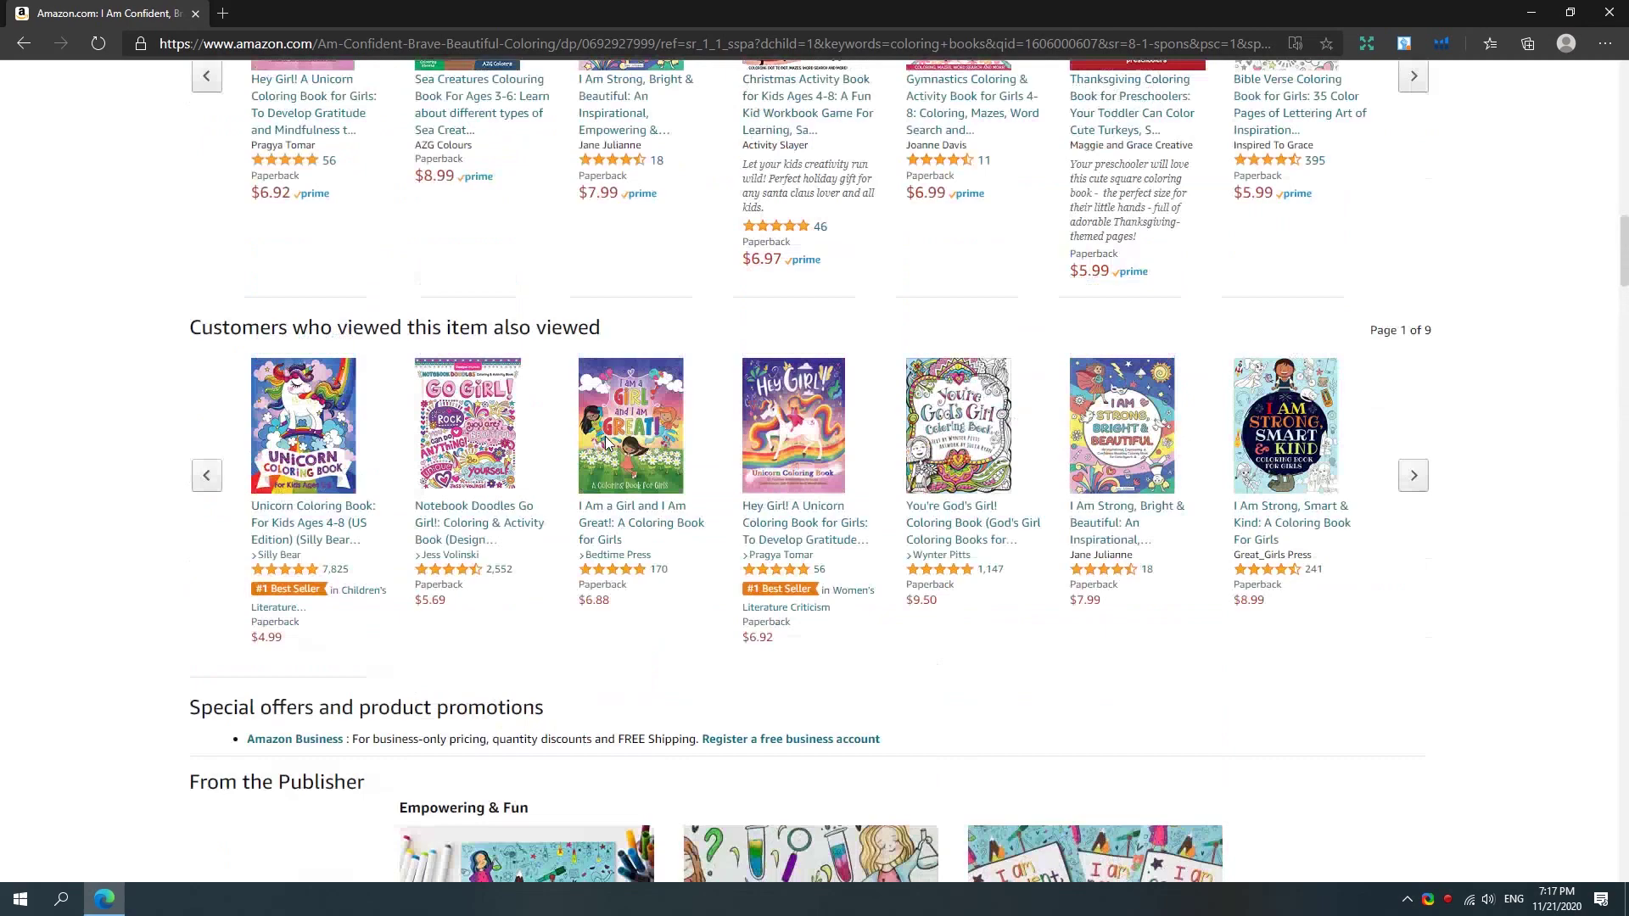
scroll(604, 436, up, 5)
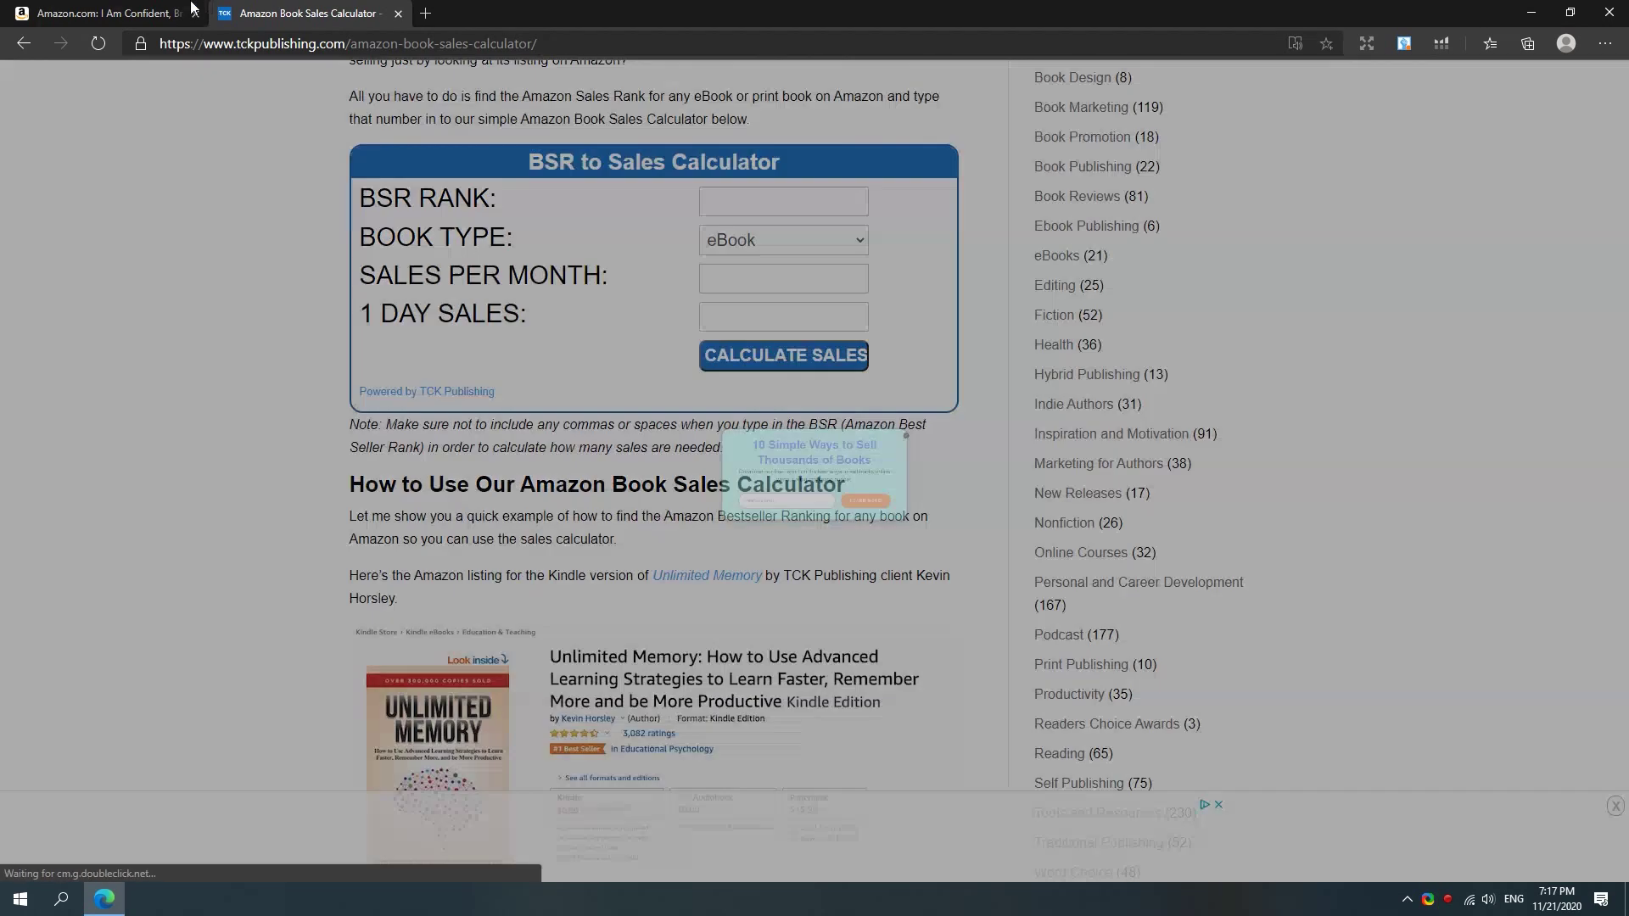
scroll(392, 473, down, 10)
scroll(391, 474, down, 18)
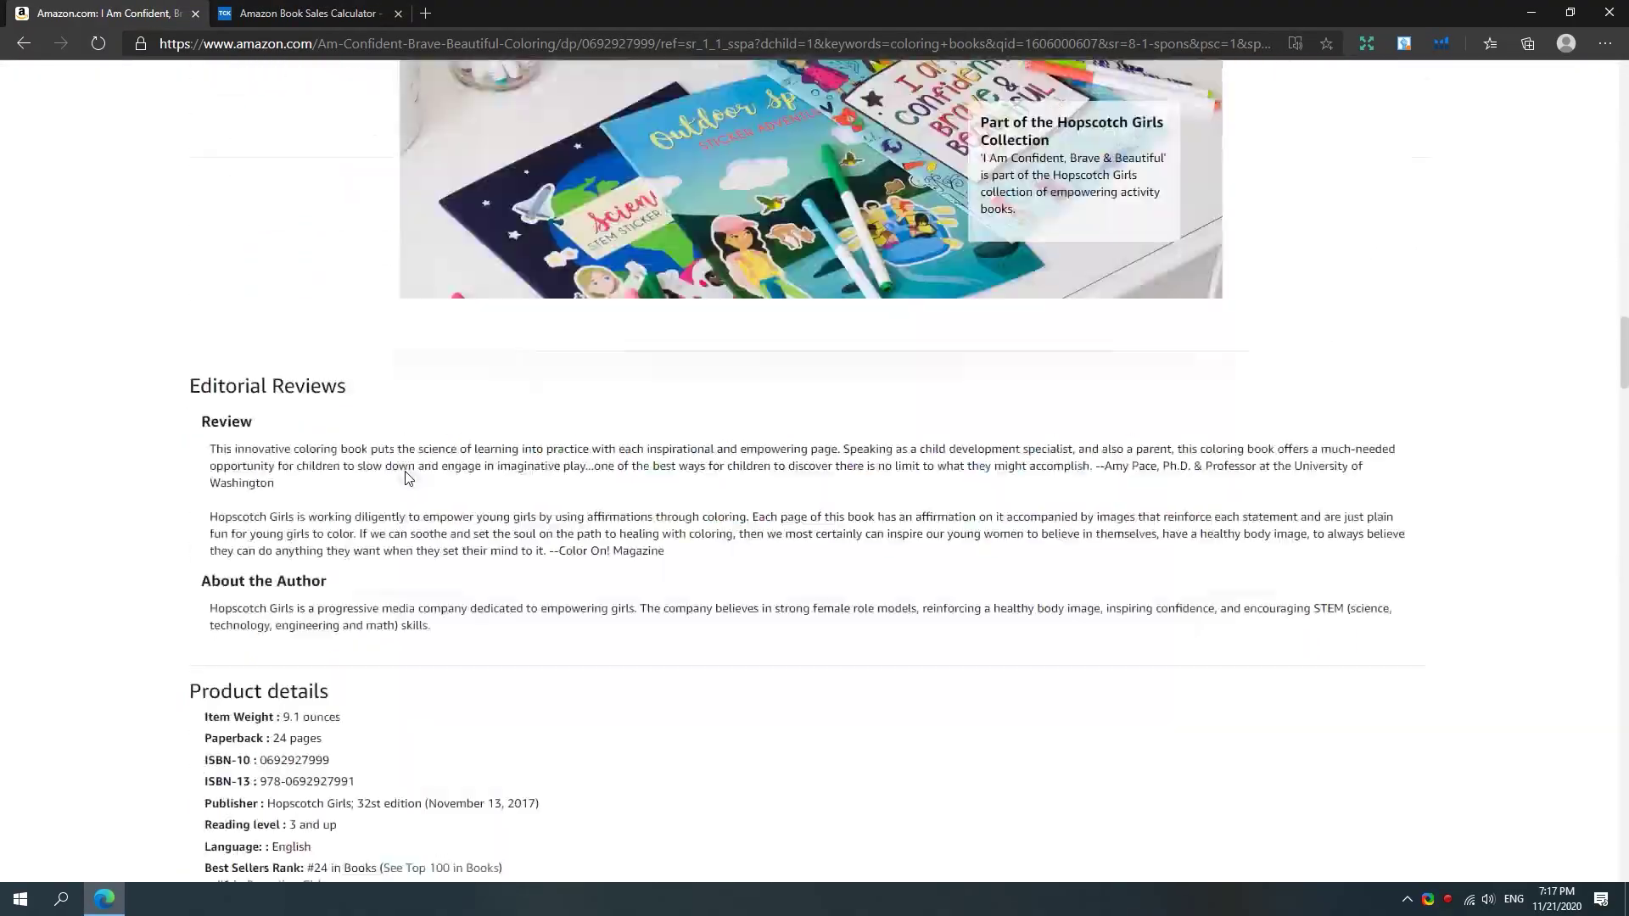
Switch to the TCK Publishing BSR calculator and dismiss its newsletter popup
key(alt+Tab)
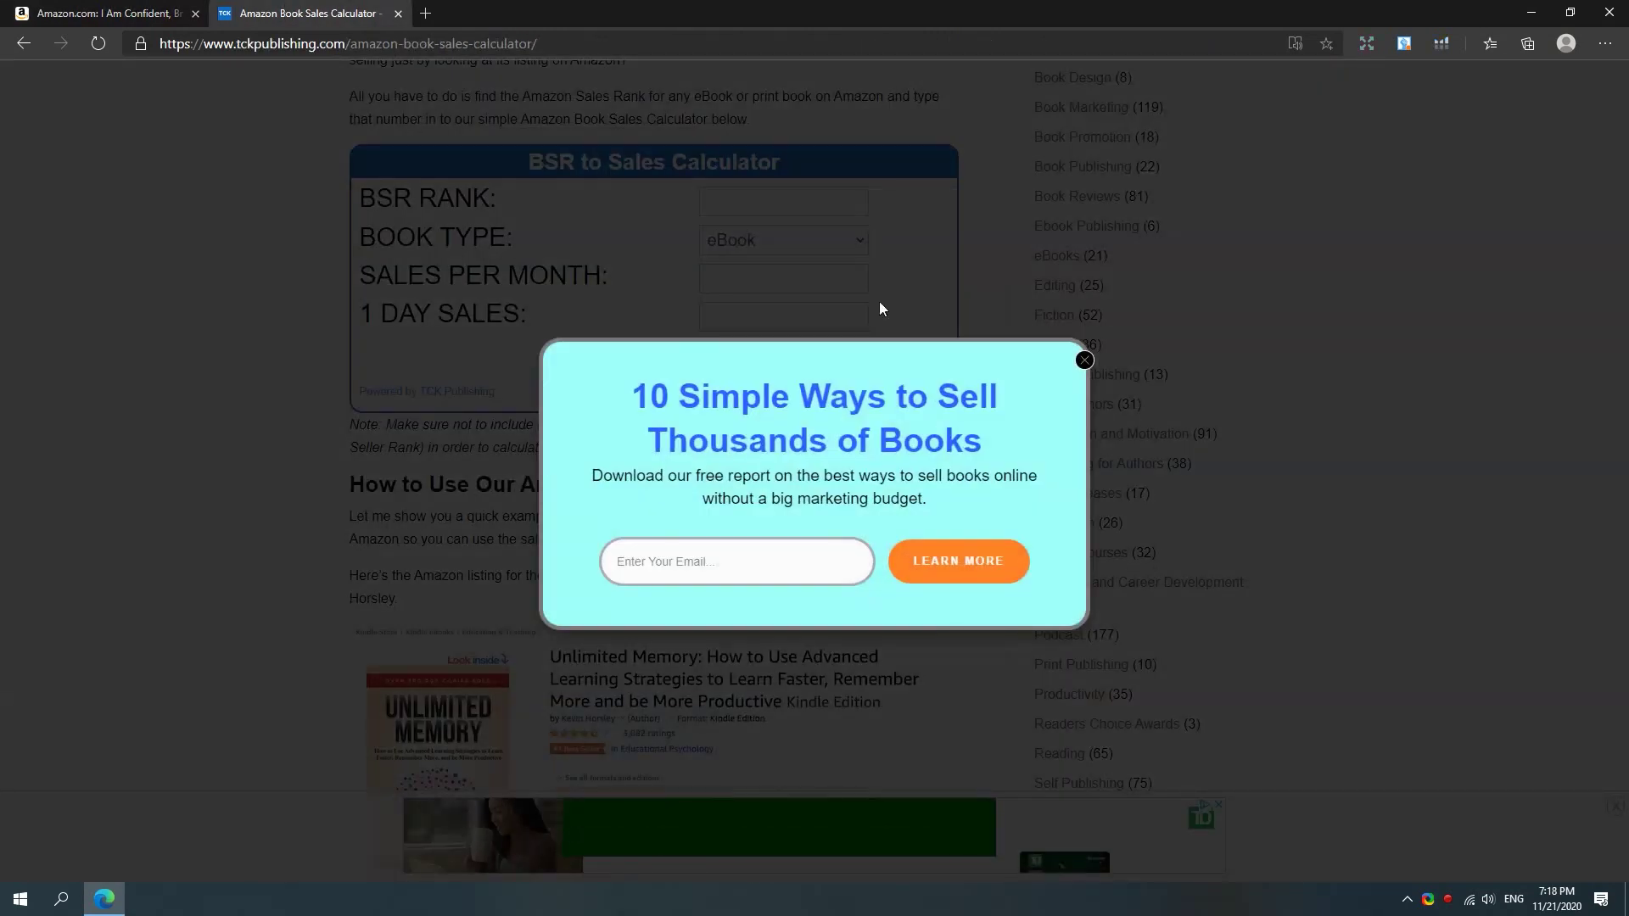
click(1086, 361)
Calculate sales for BSR rank 24 as a Book and highlight the 21100 monthly figure
click(766, 192)
text(24)
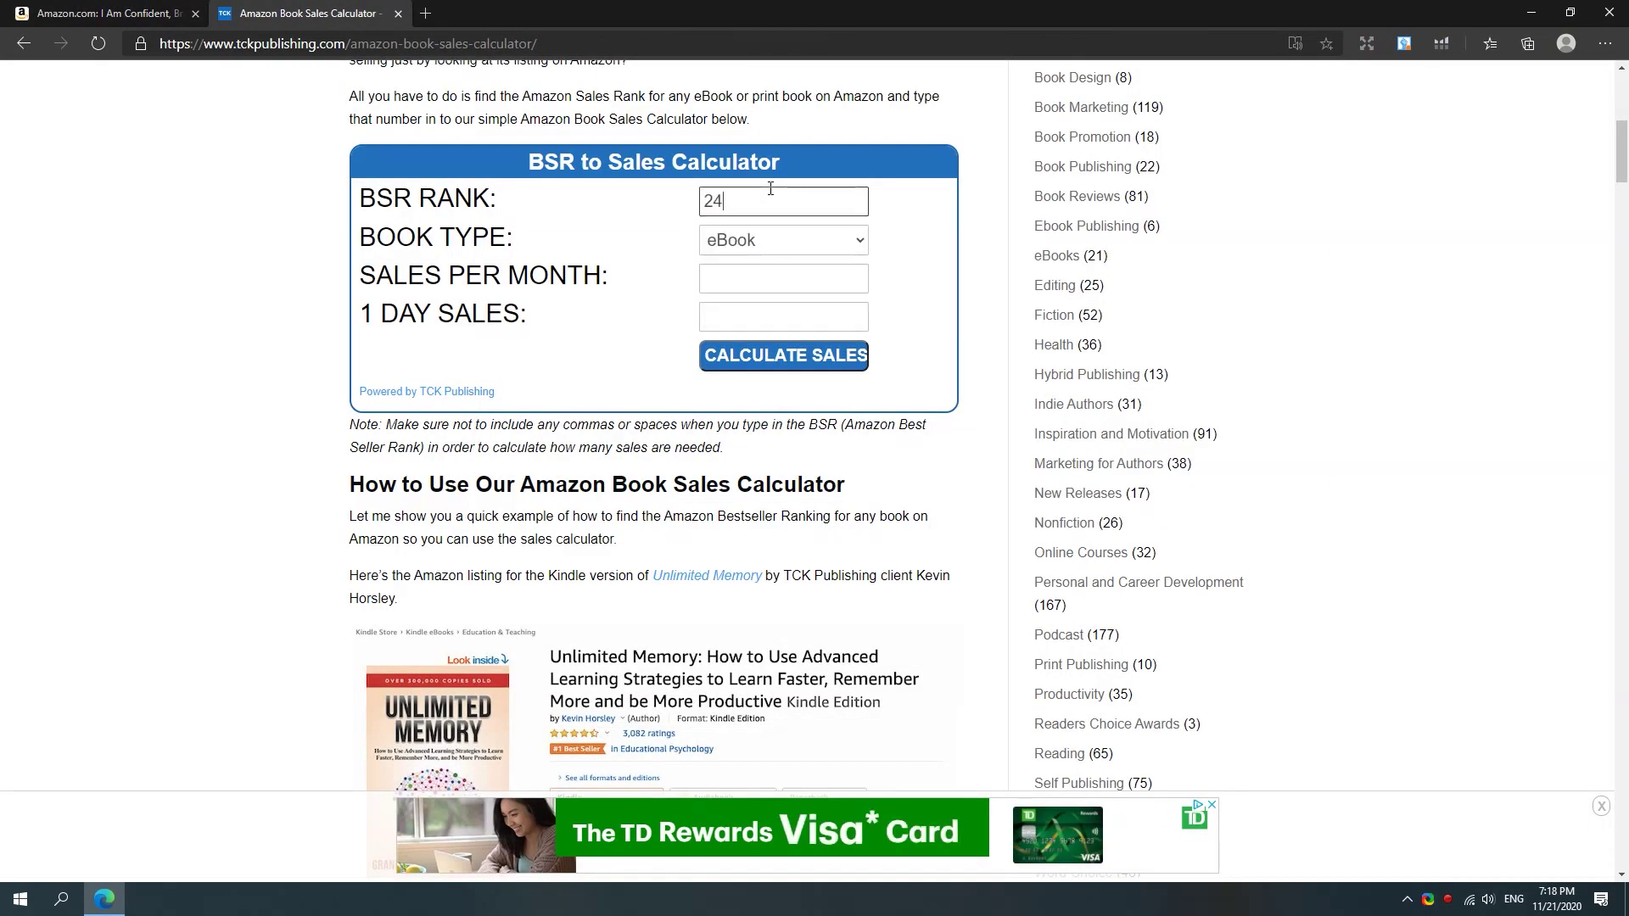
click(789, 248)
click(775, 289)
click(777, 358)
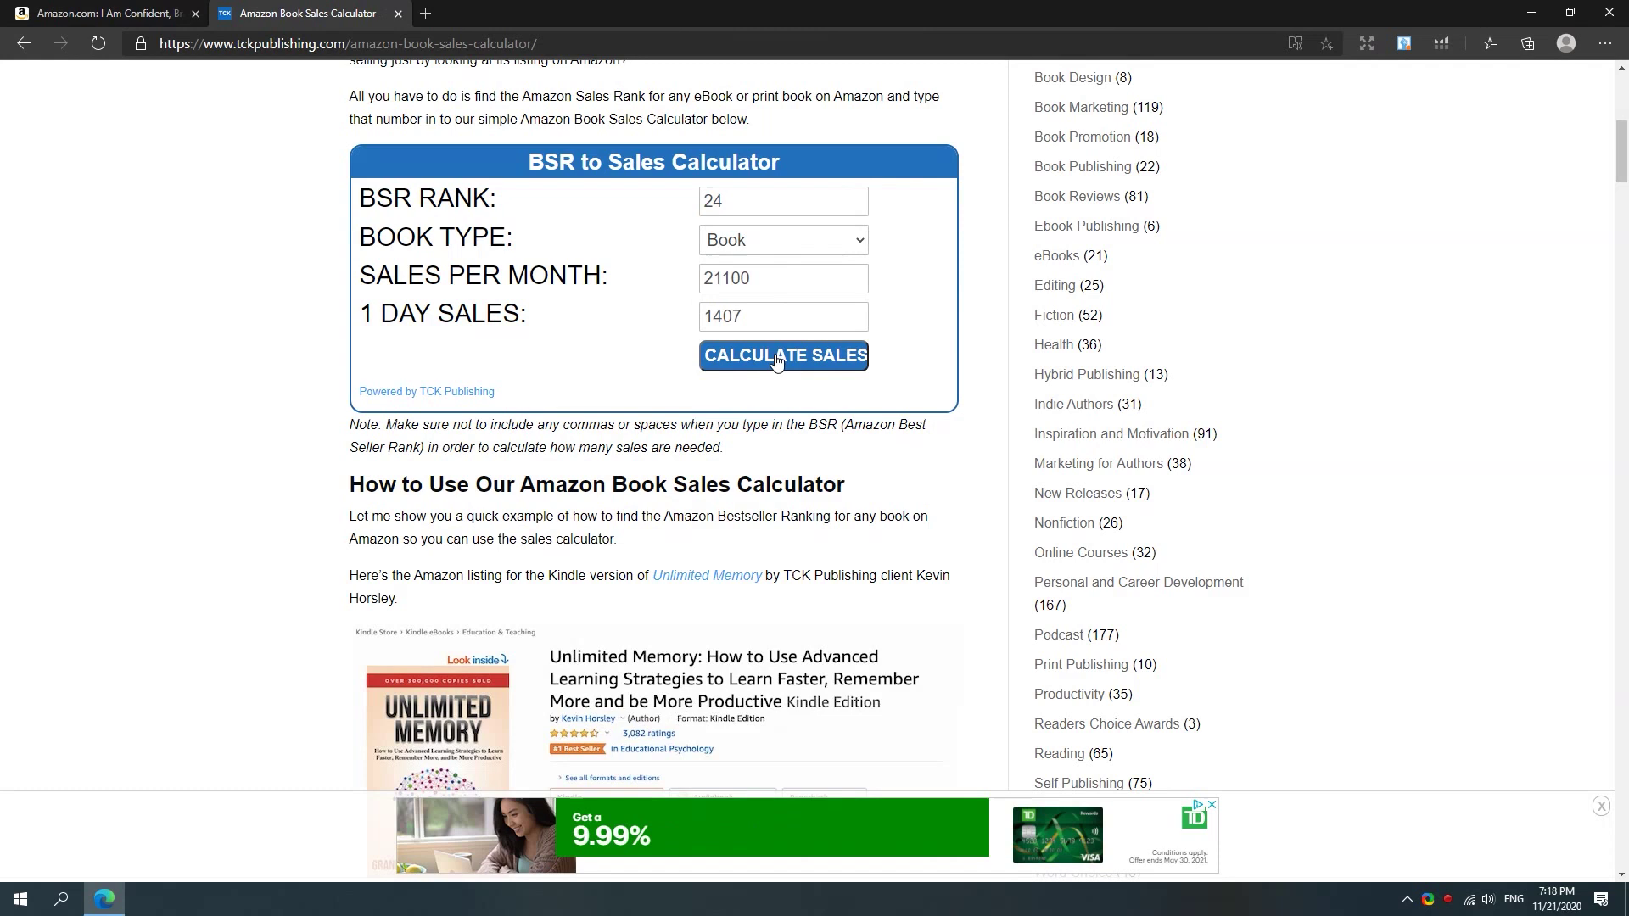
click(778, 284)
double_click(779, 284)
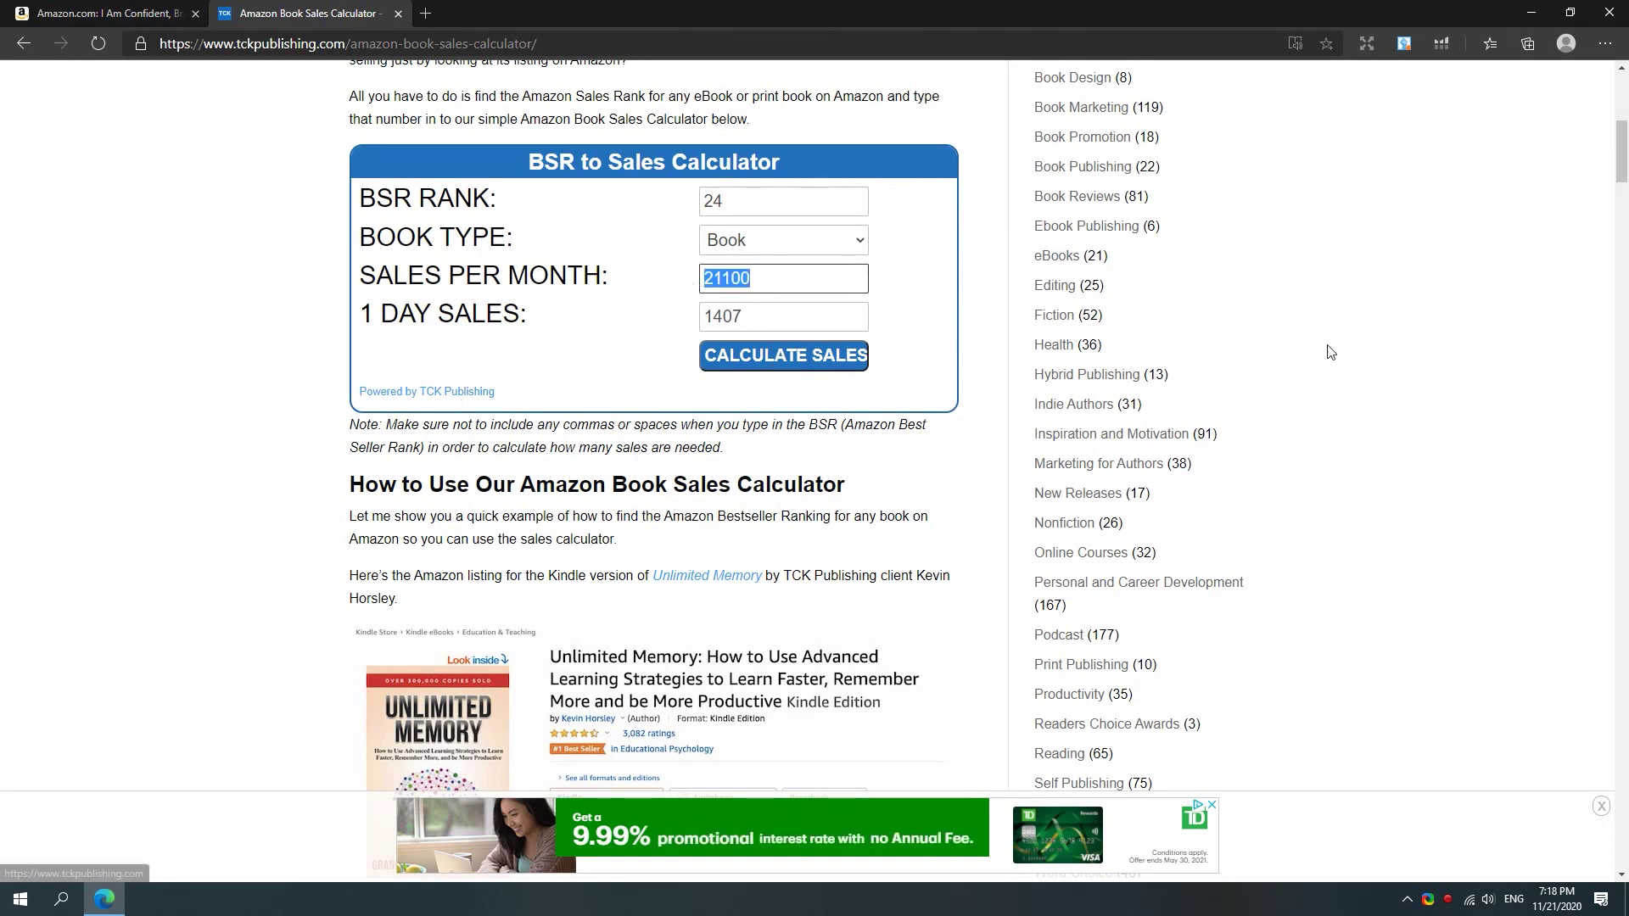
click(1372, 343)
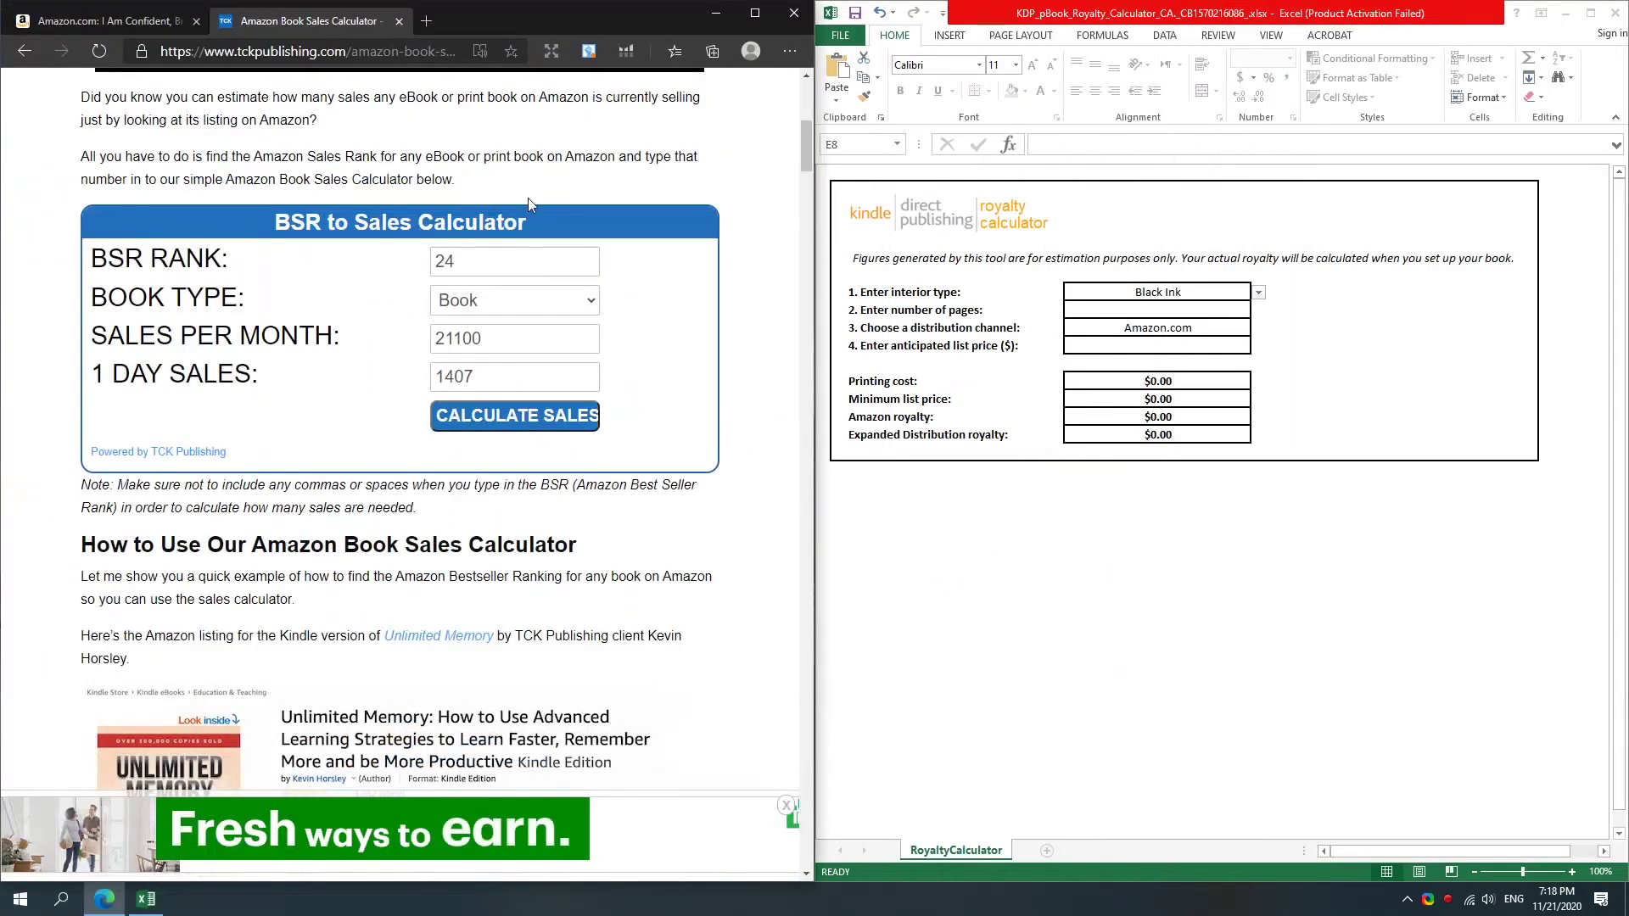
Move between the KDP royalty spreadsheet and the Amazon coloring book listing
scroll(810, 354, down, 7)
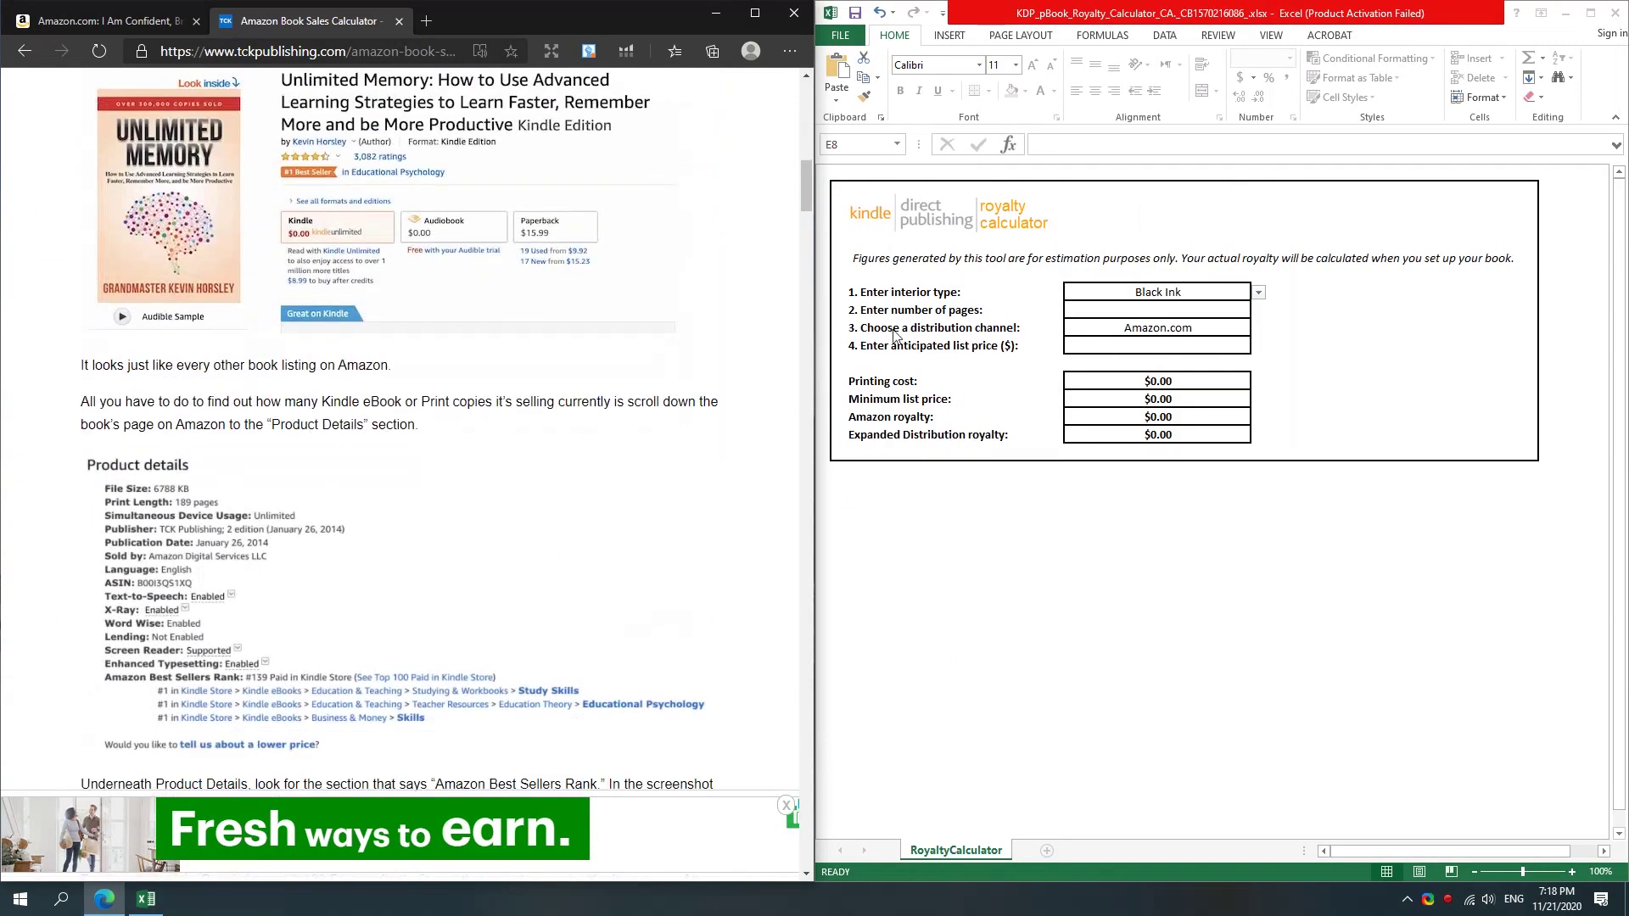
scroll(647, 351, up, 15)
scroll(652, 355, down, 10)
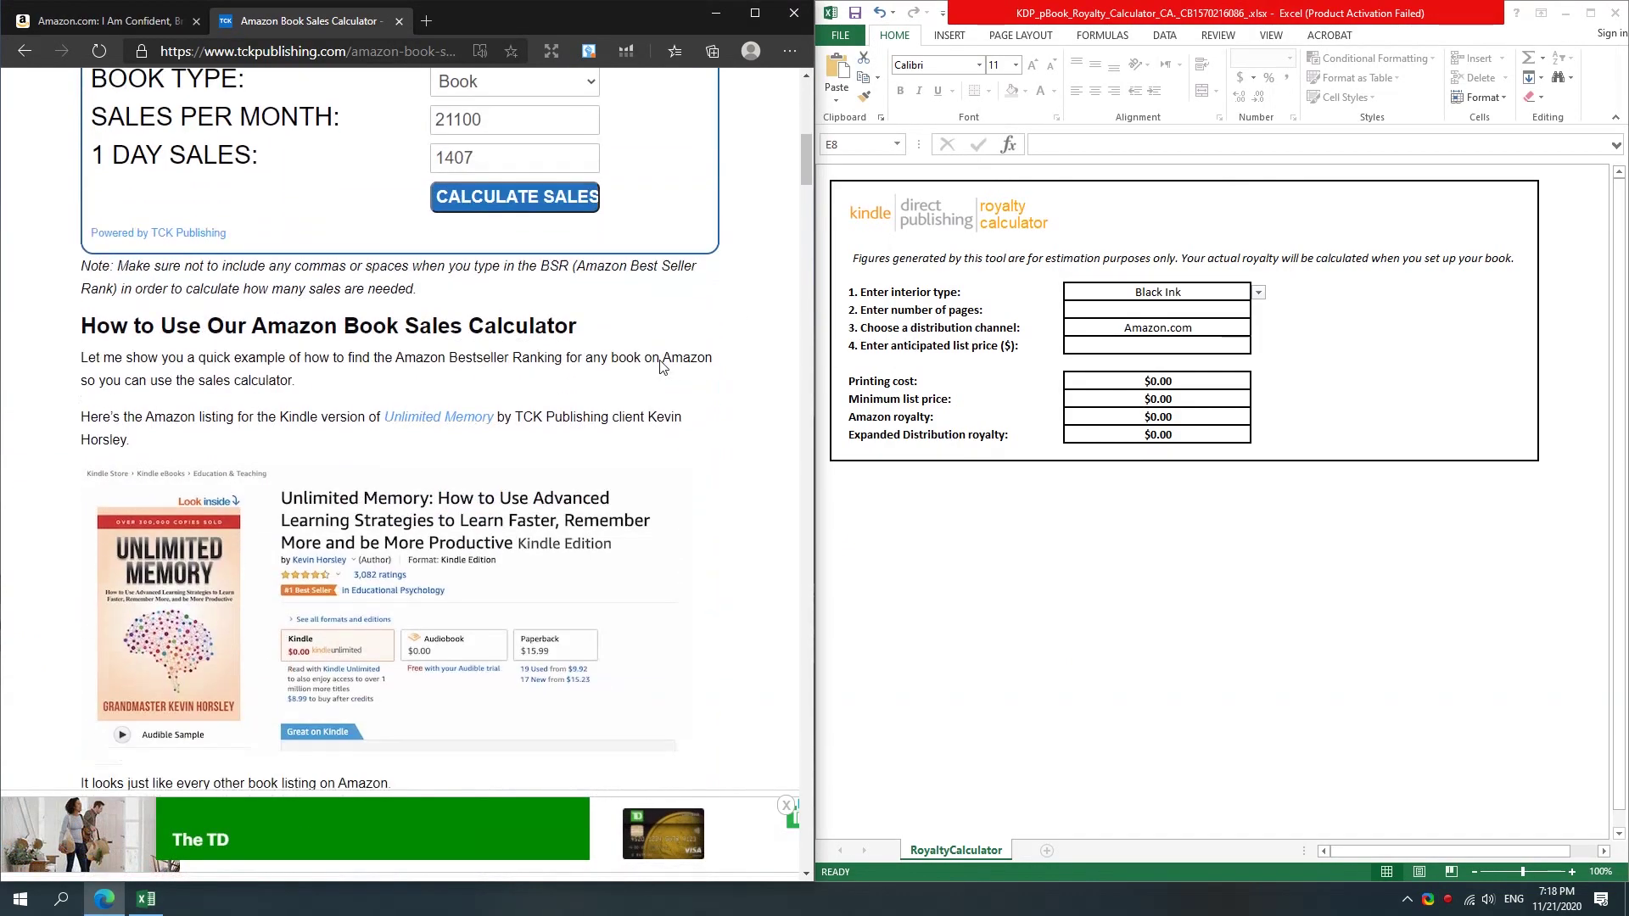
scroll(658, 361, up, 4)
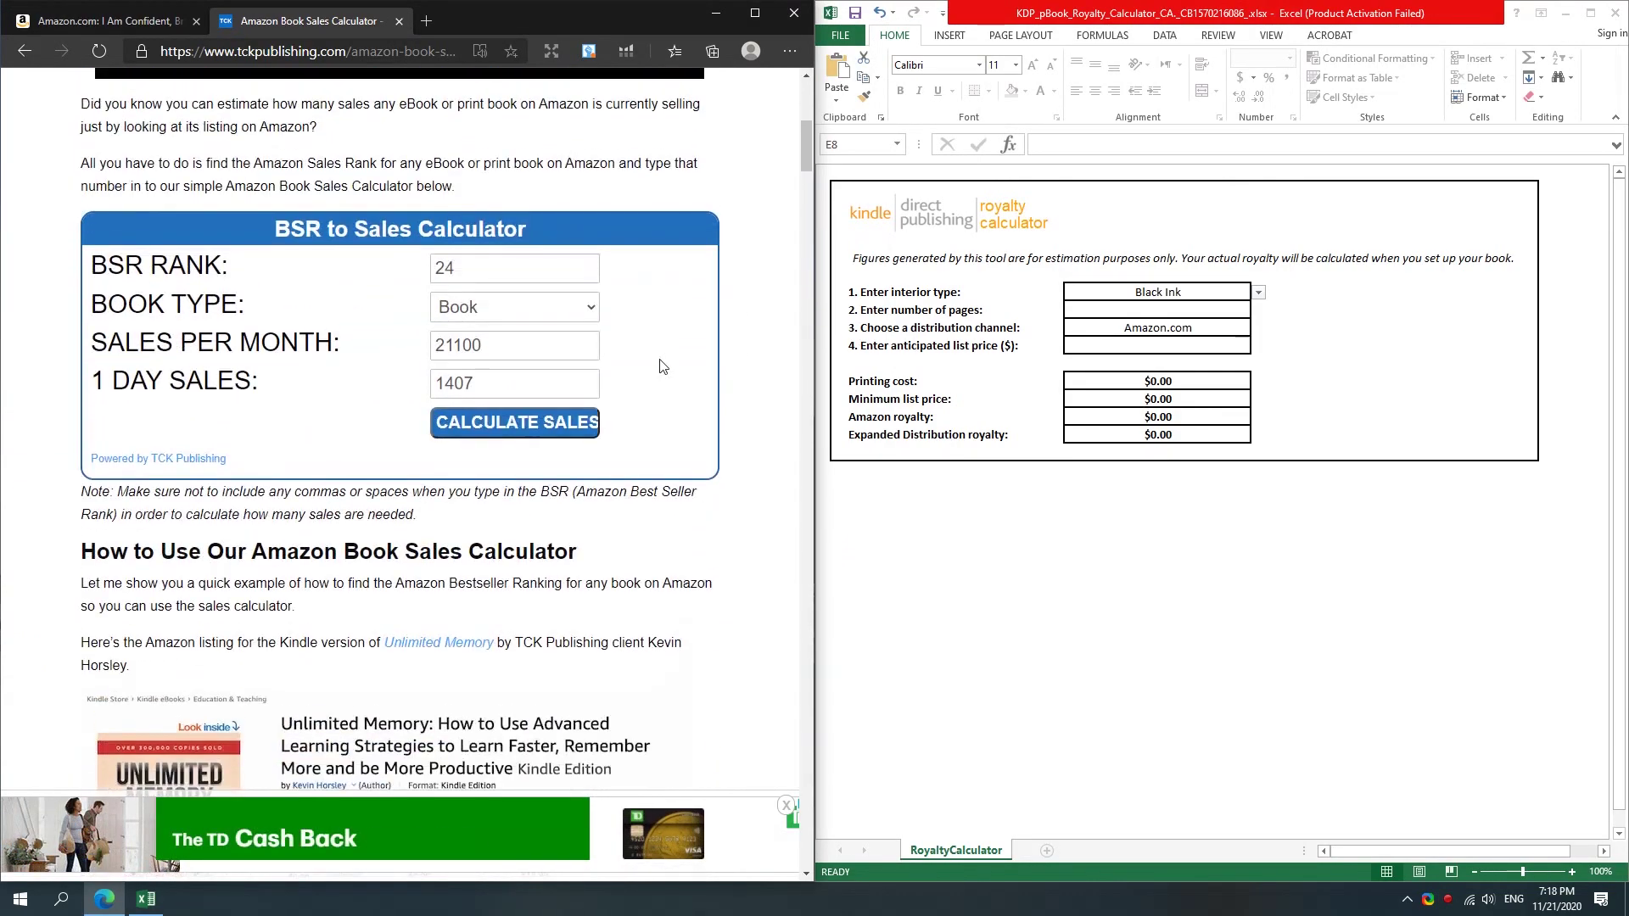
click(1164, 312)
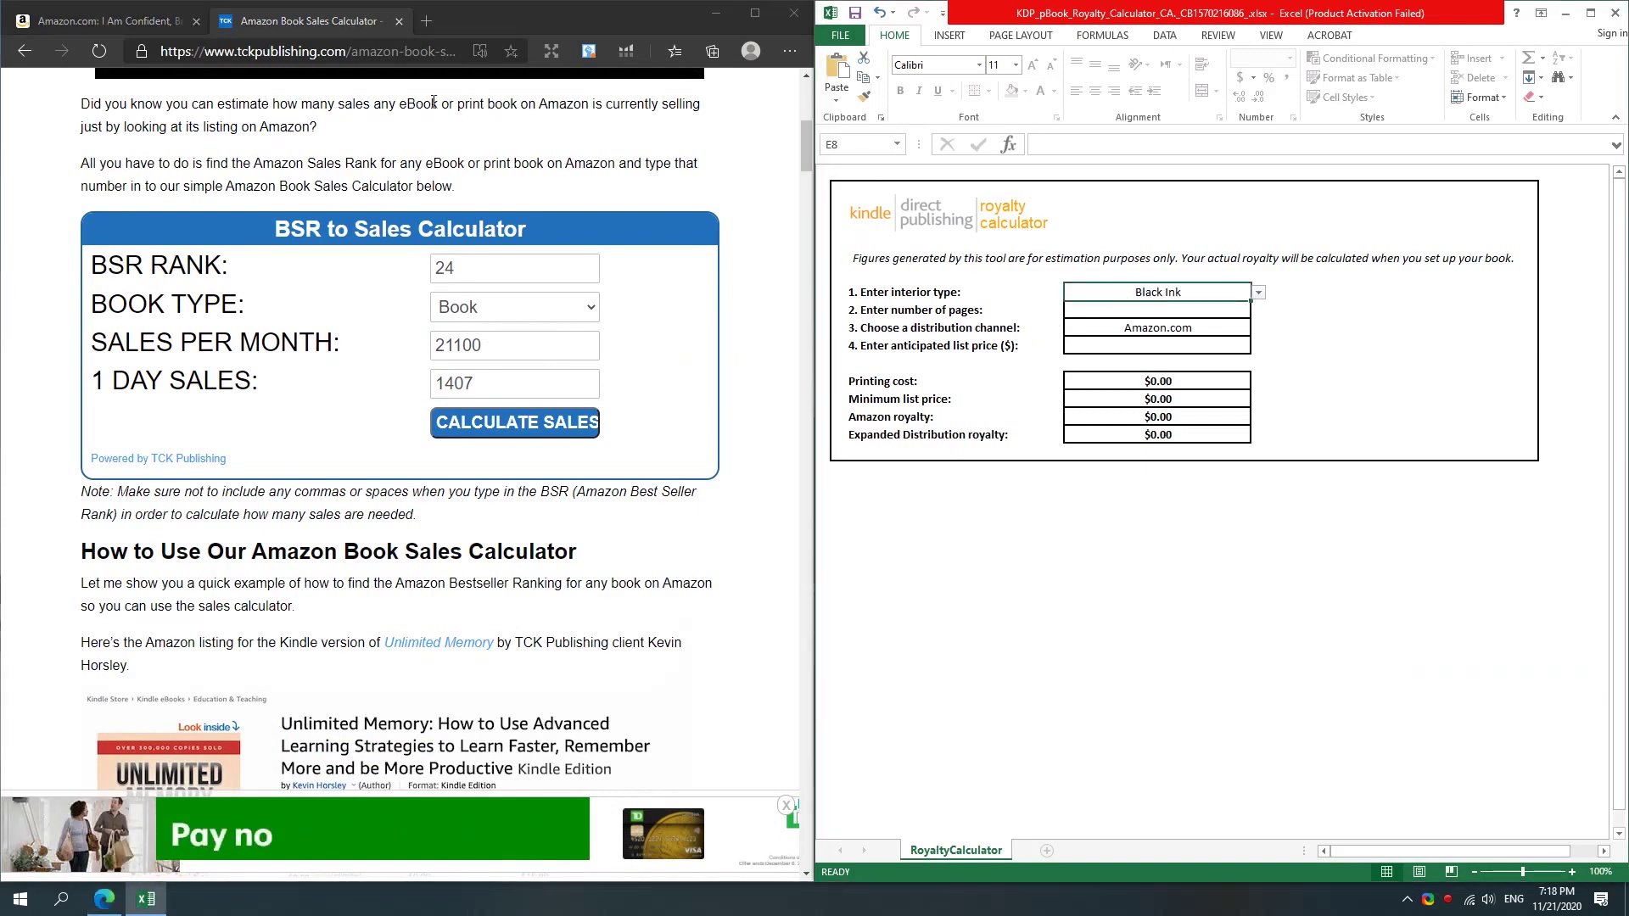
click(109, 26)
Enter 24 as the number of pages in the royalty sheet and launch Windows Calculator
click(1178, 315)
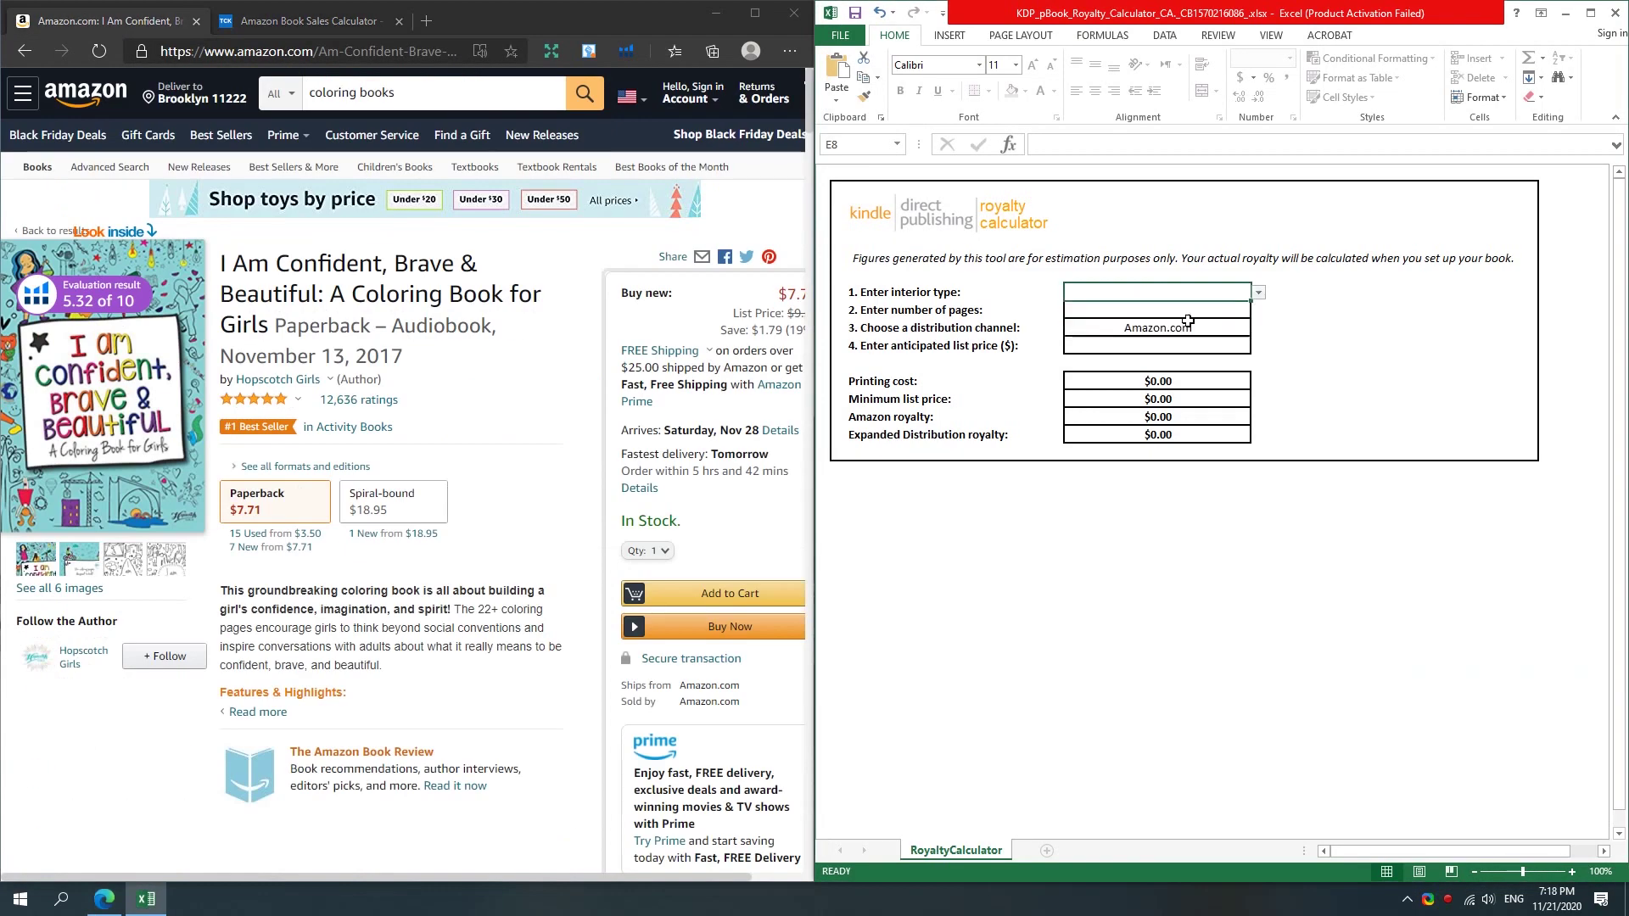
text(24)
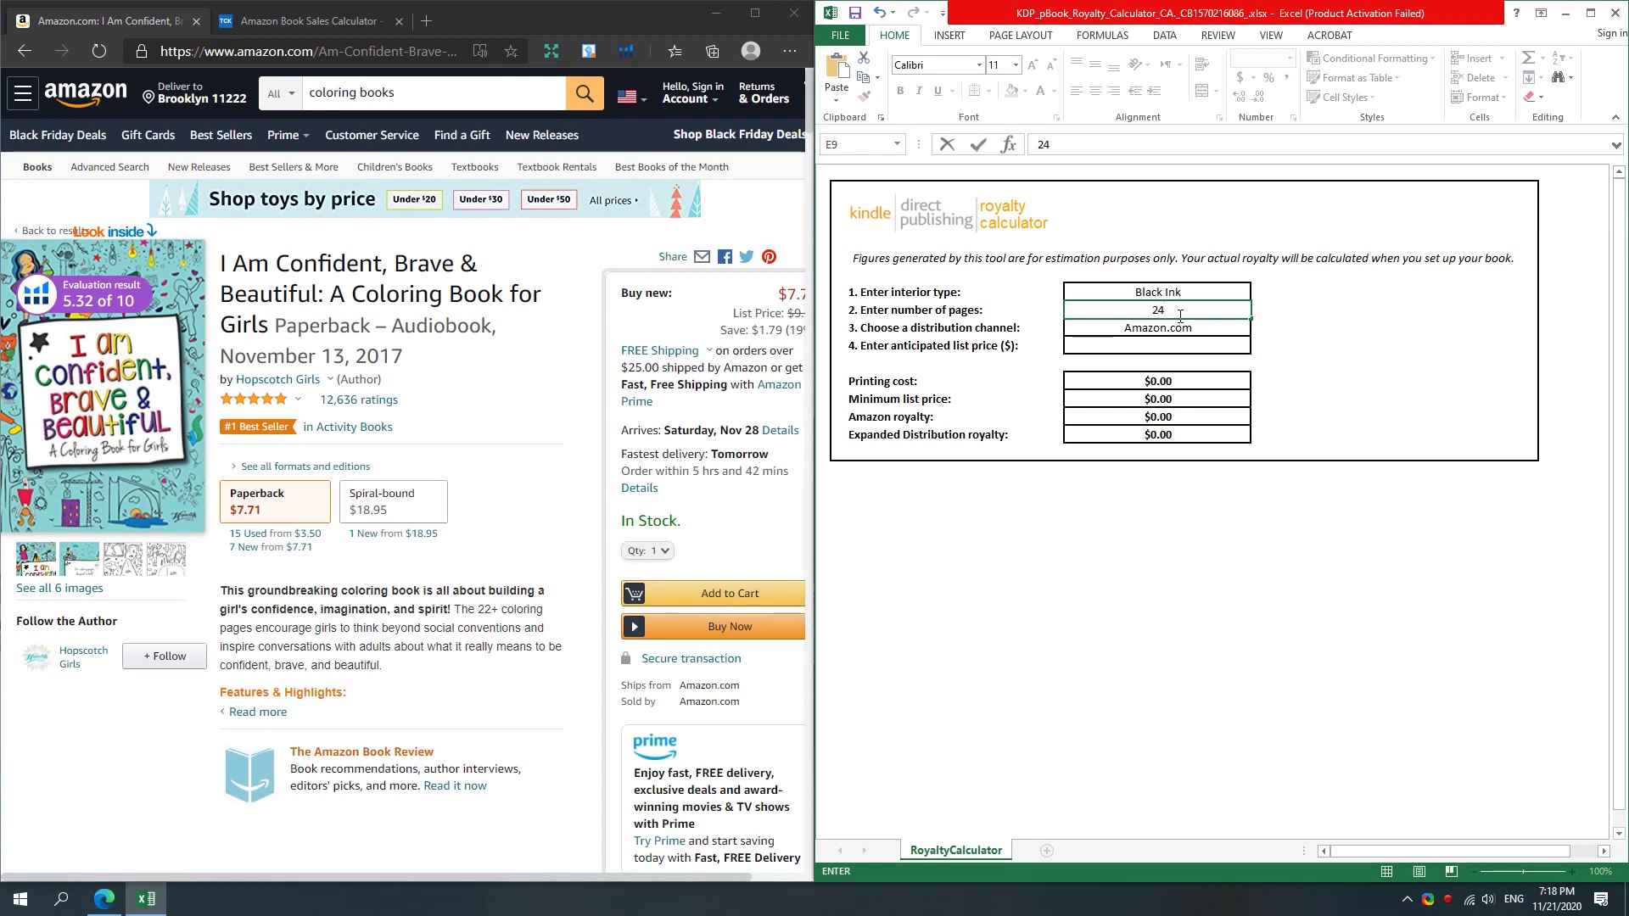
click(1171, 353)
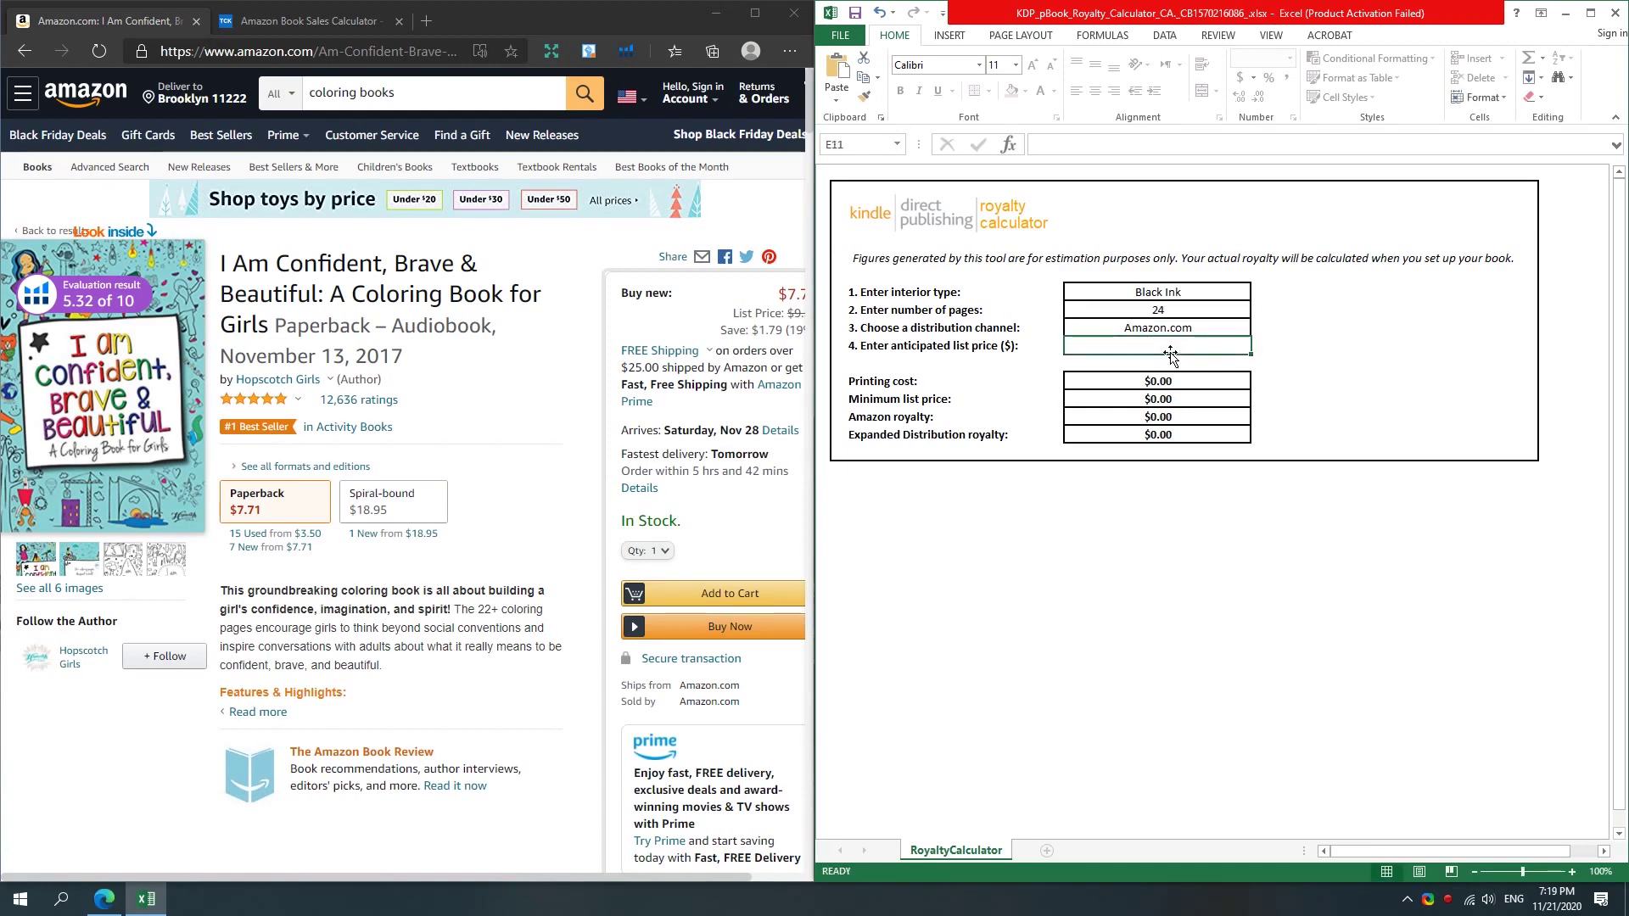
key(XF86Calculator)
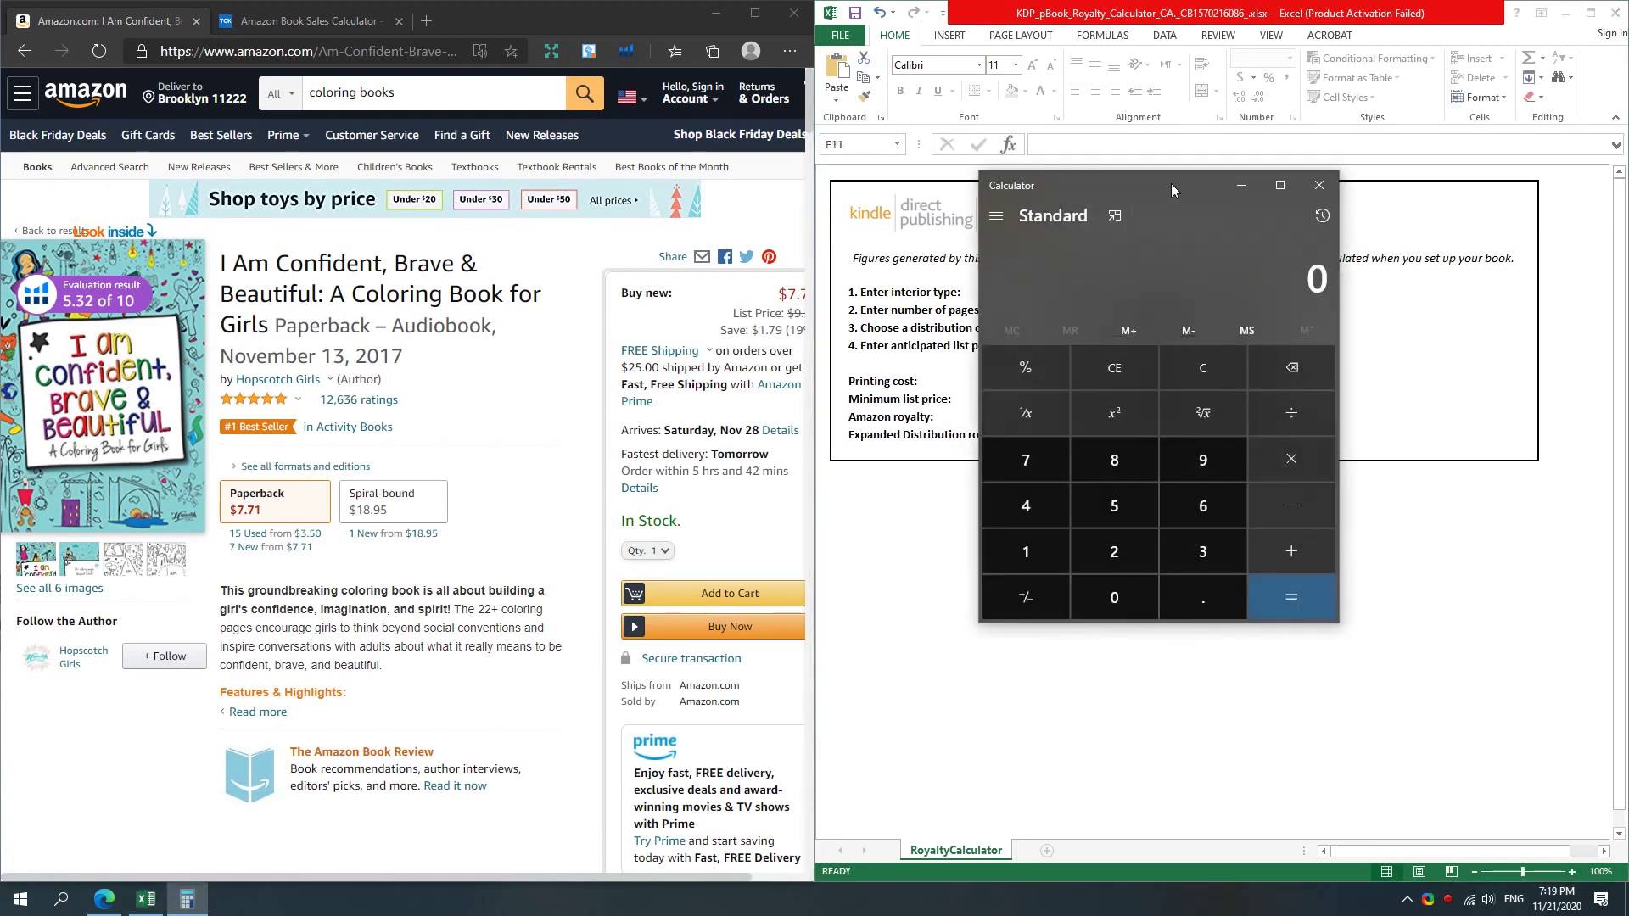
Compute 2.48 × 21100 = 52,328 in Calculator, select the result, then close it
drag(1172, 188, 813, 404)
click(304, 23)
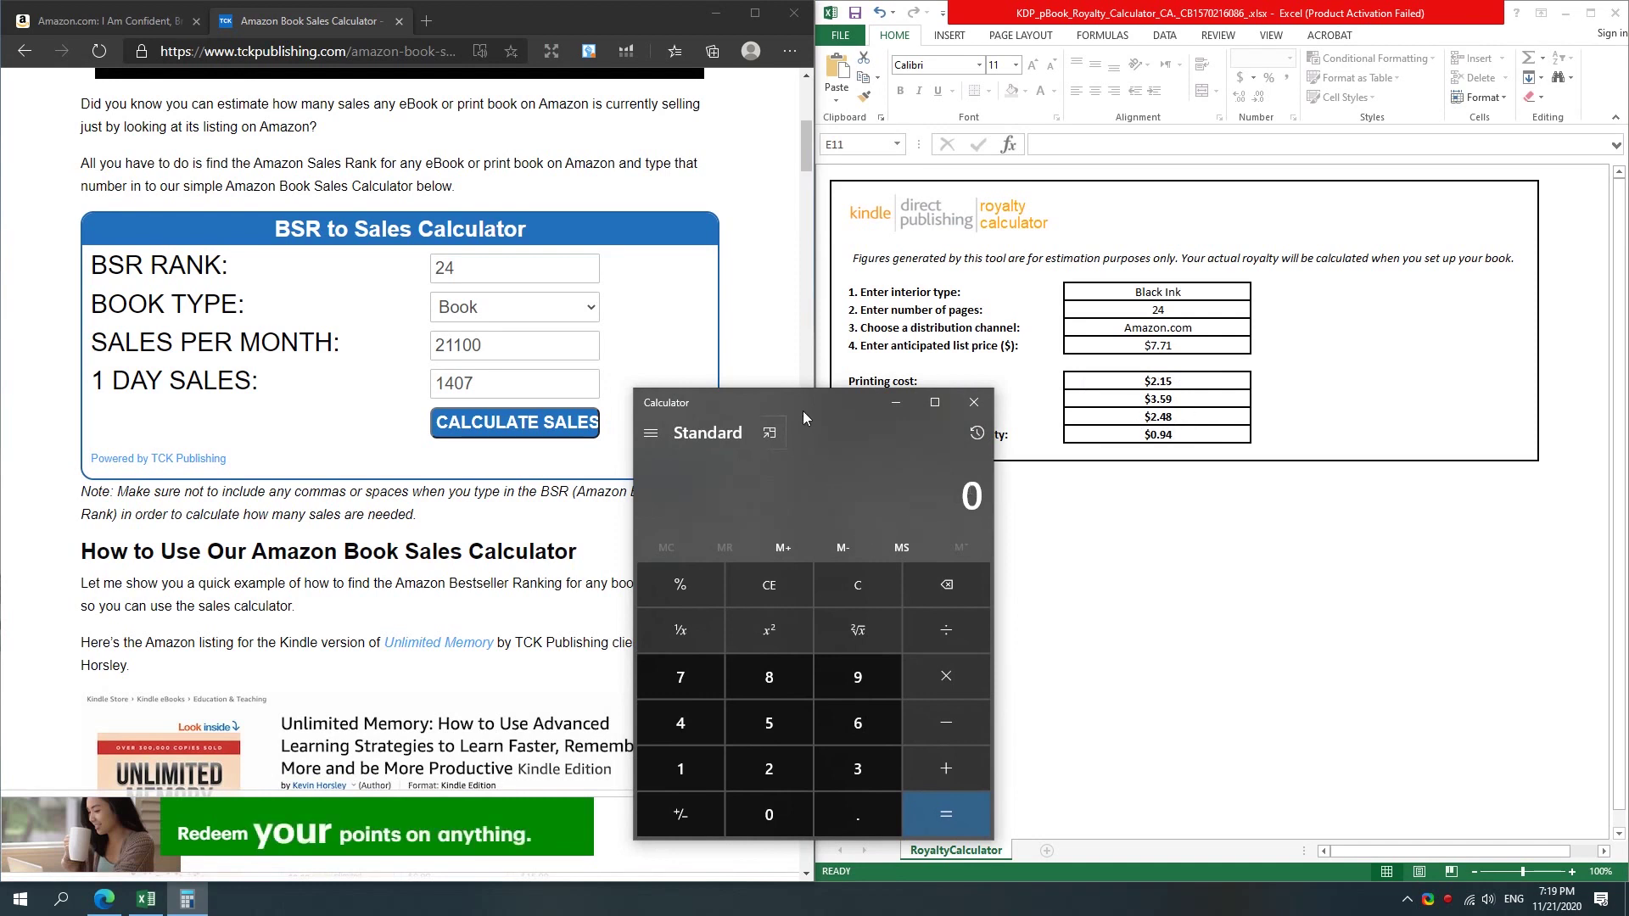
text(2.48*2)
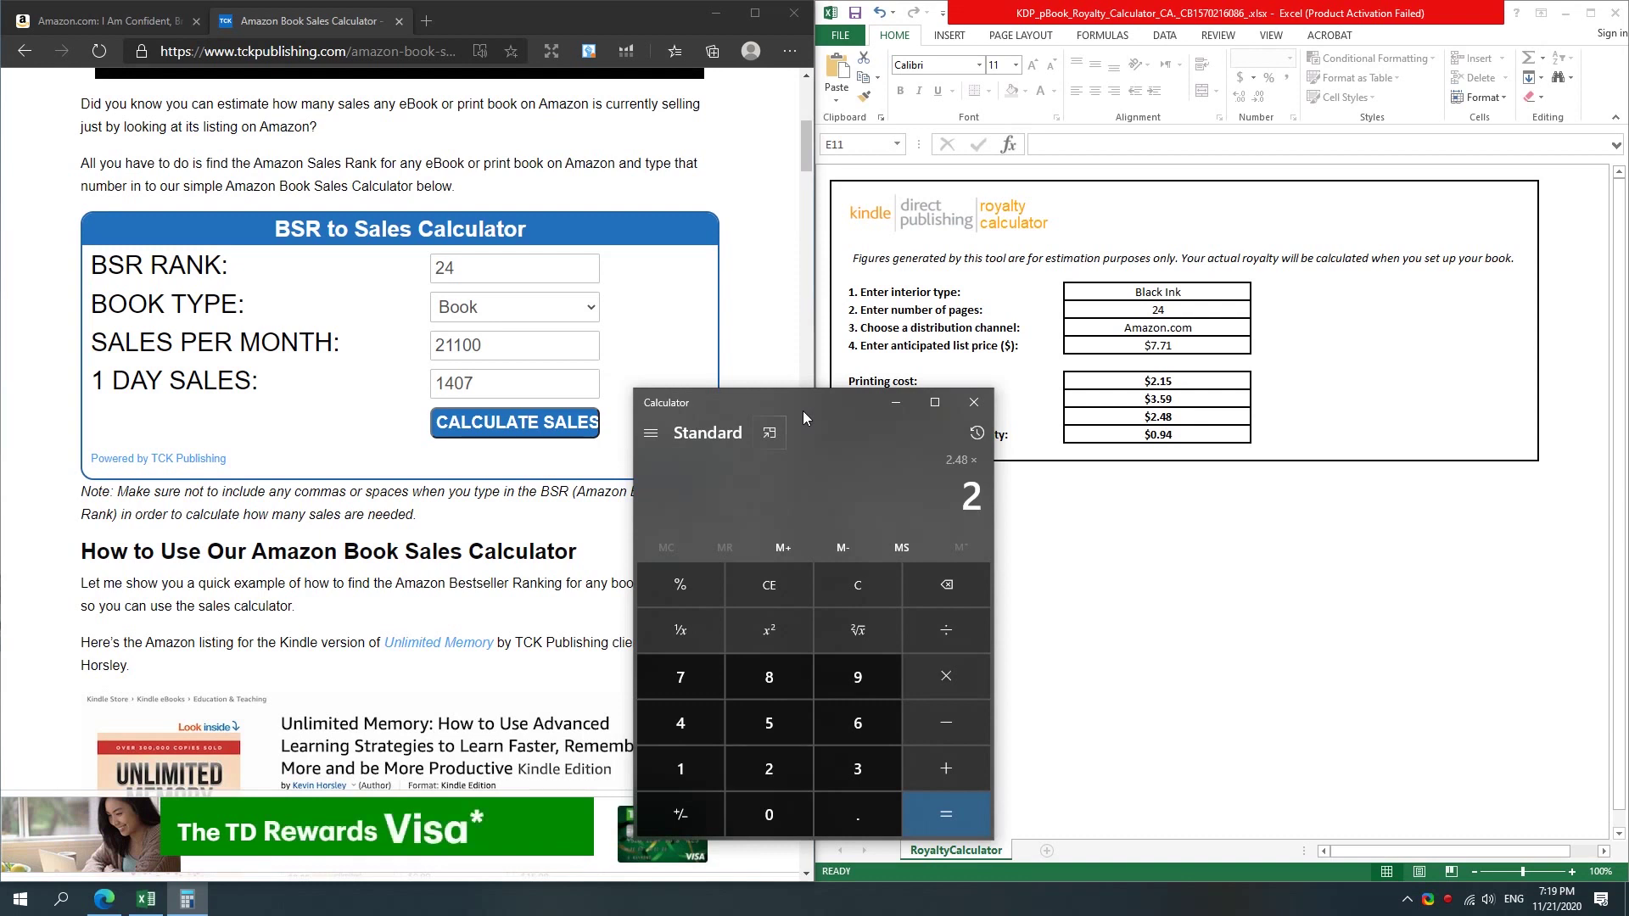
text(1100)
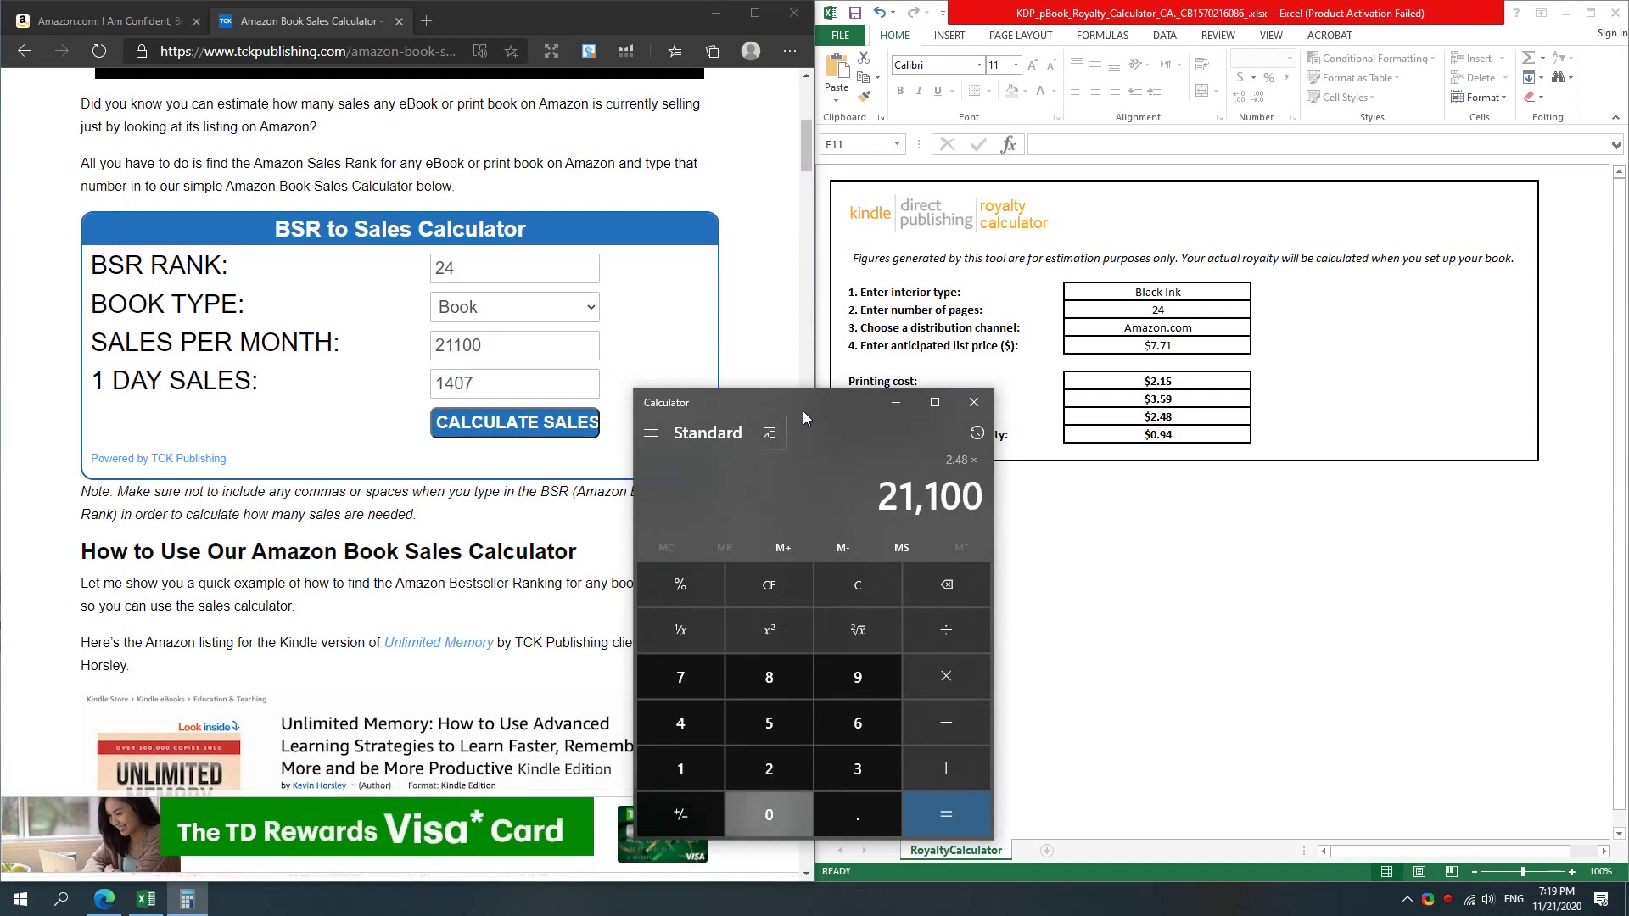
key(Return)
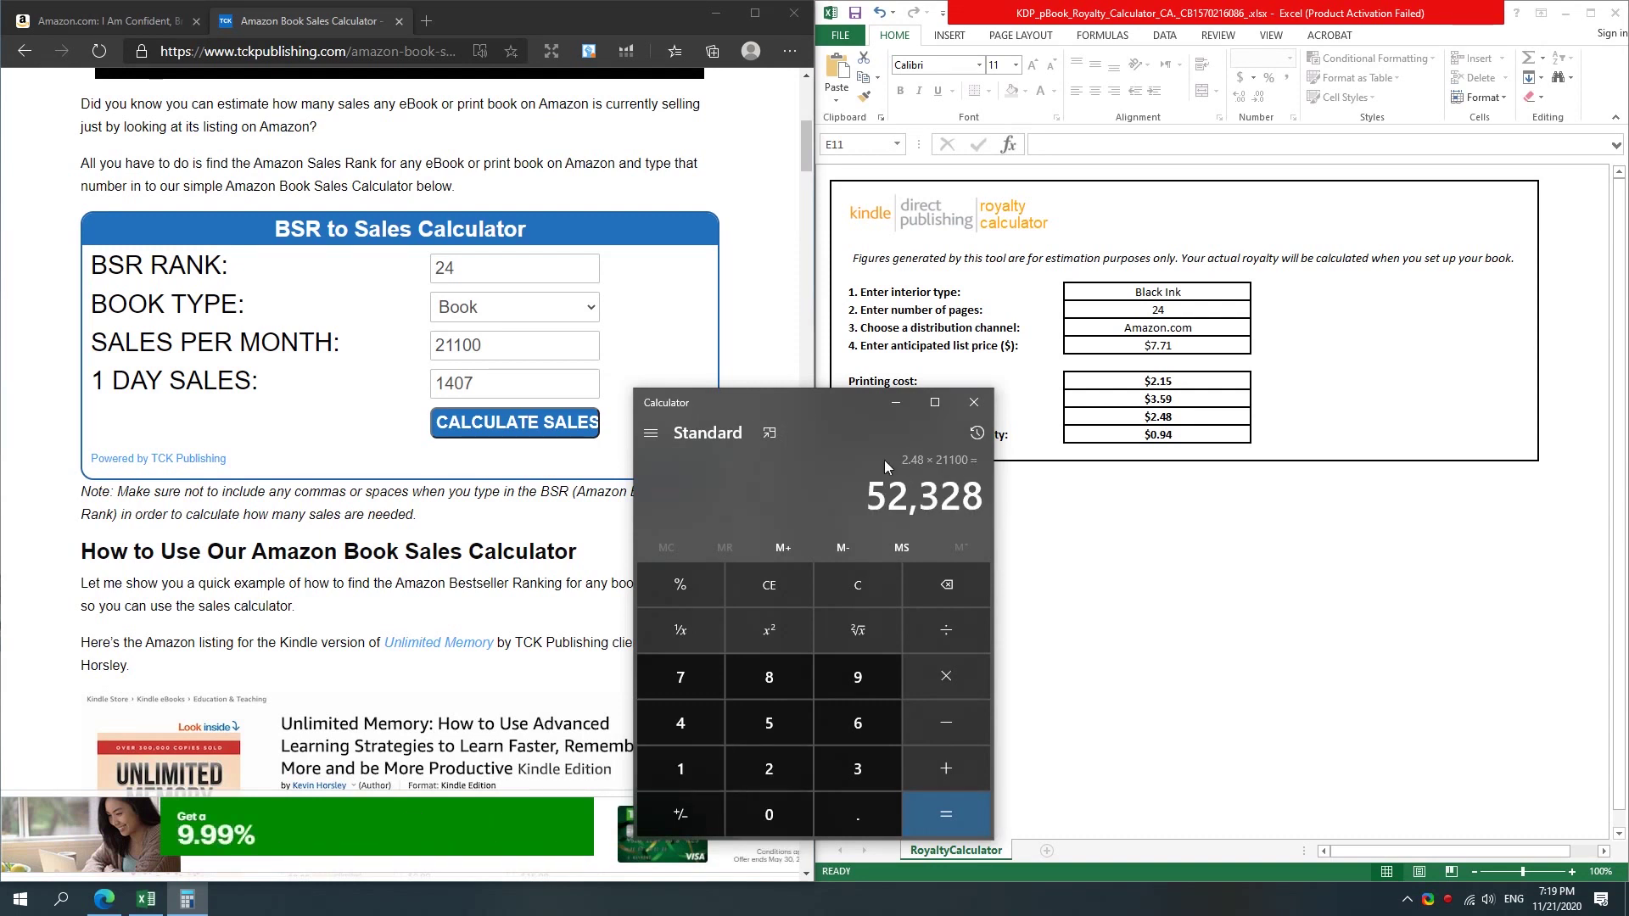
drag(863, 496, 984, 496)
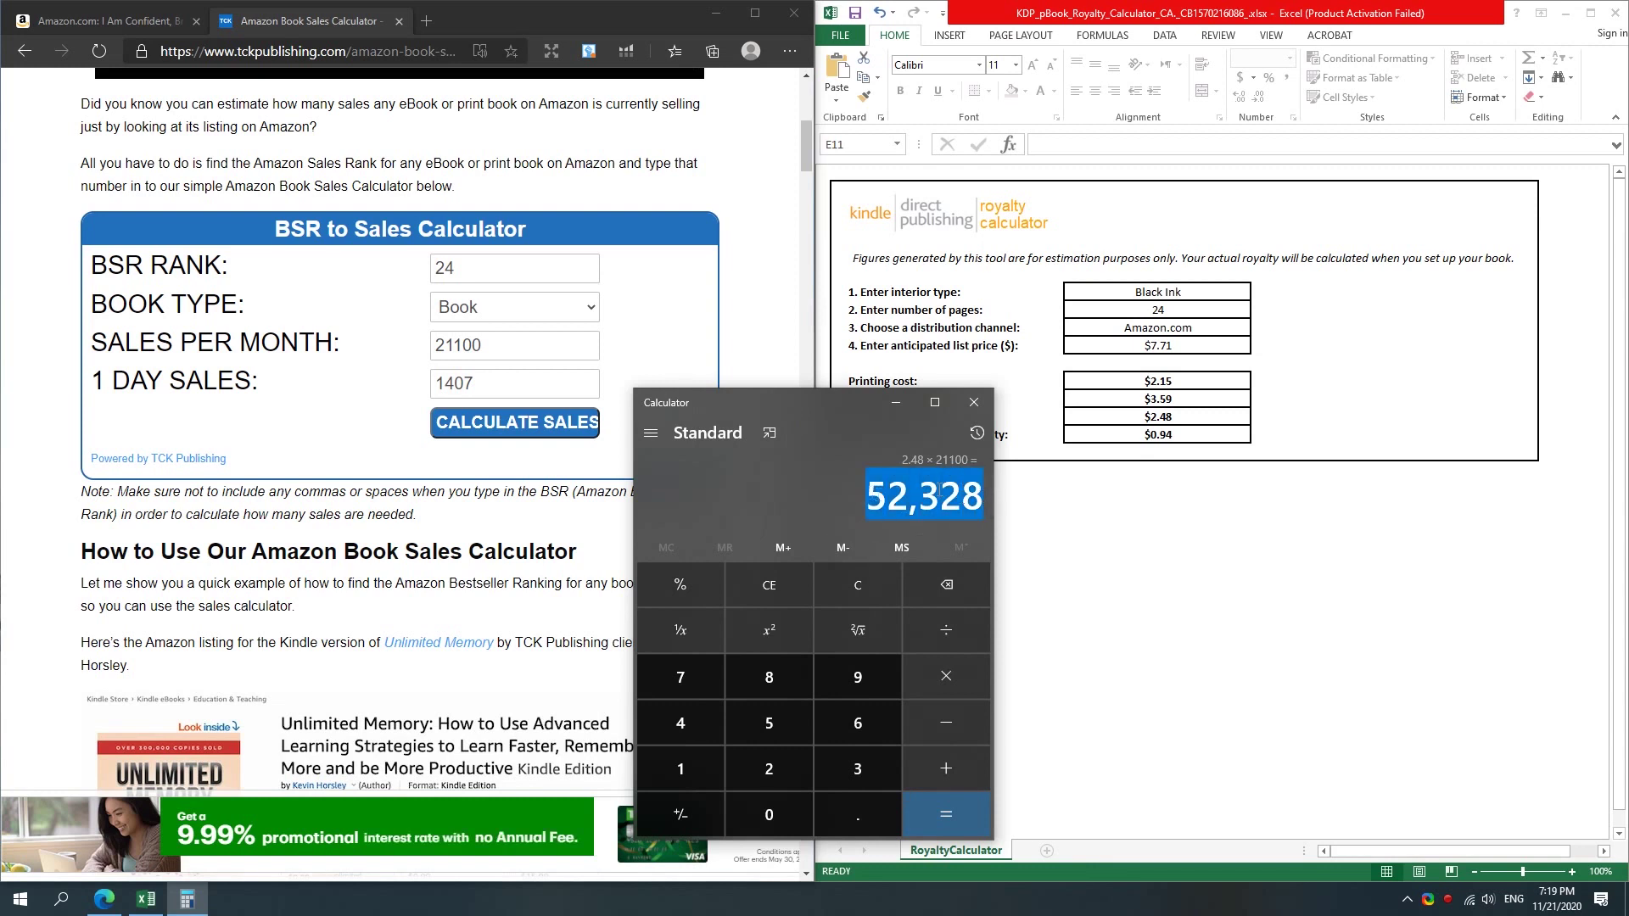
click(957, 501)
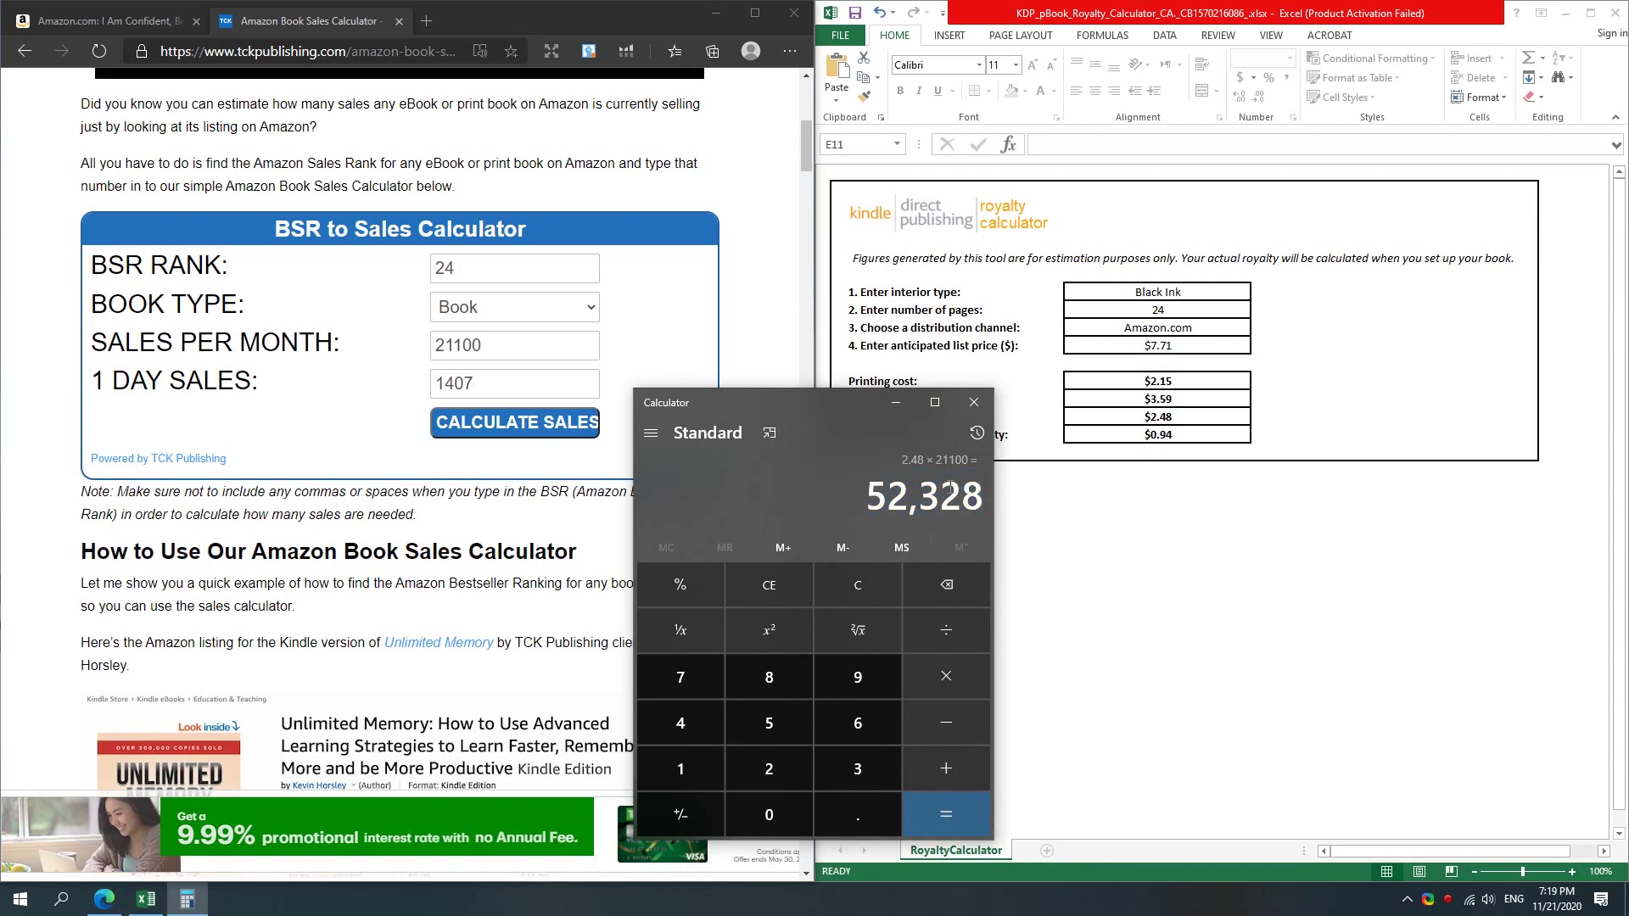
click(985, 397)
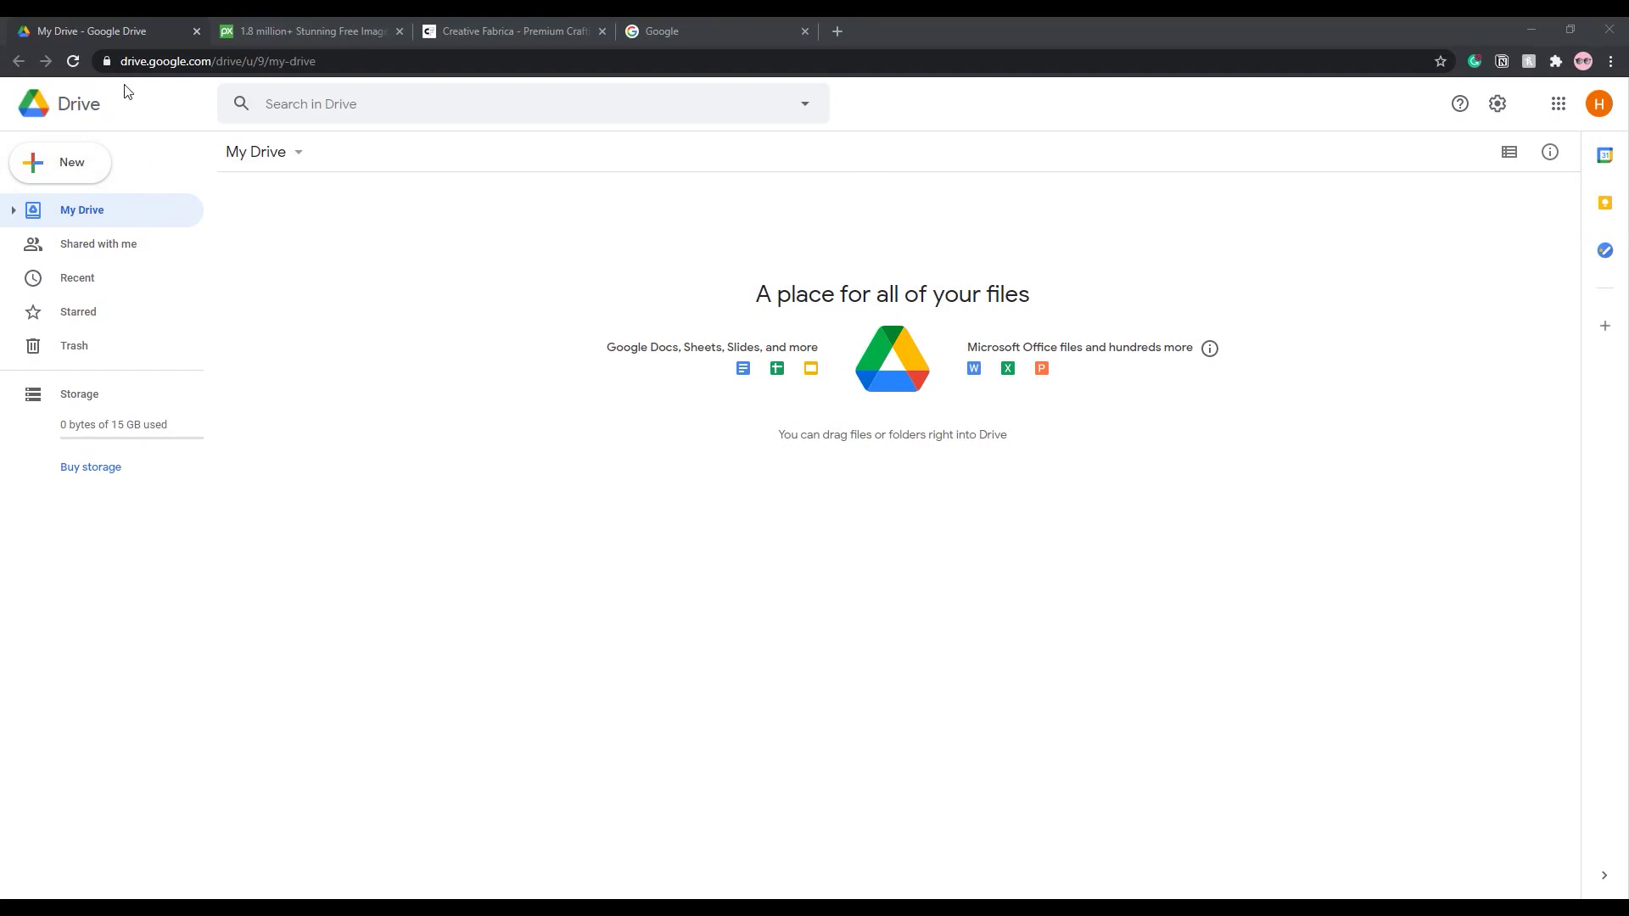
Open the New menu in the empty My Drive to show Google Slides among the options
click(63, 160)
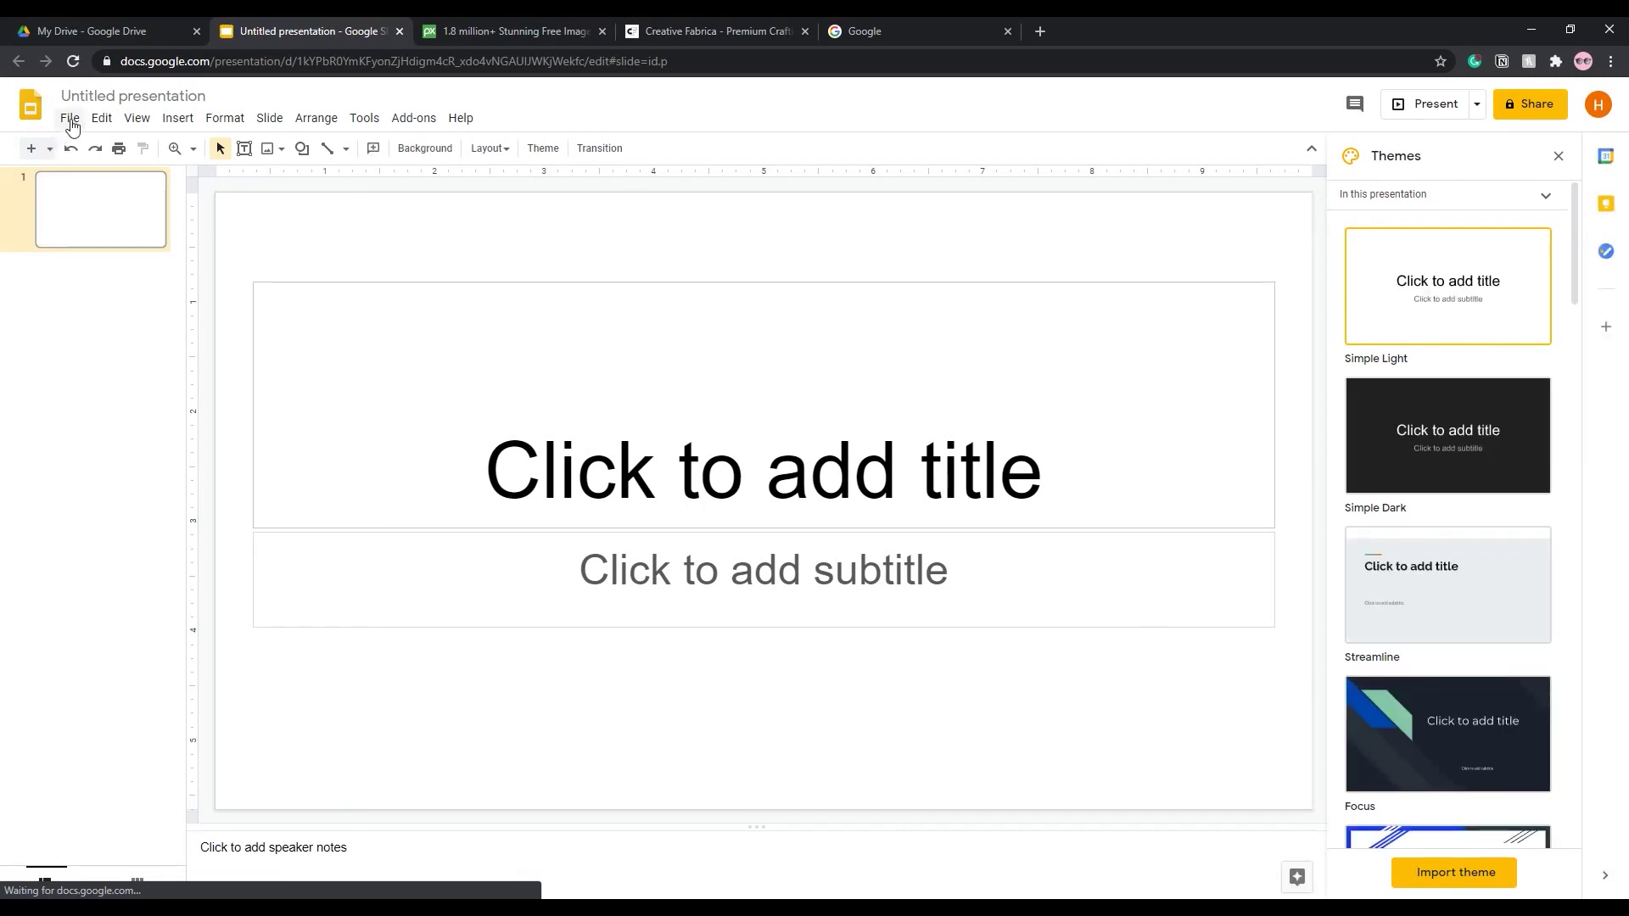
Set a custom page size of 8.5 × 11 inches through Page setup
click(72, 123)
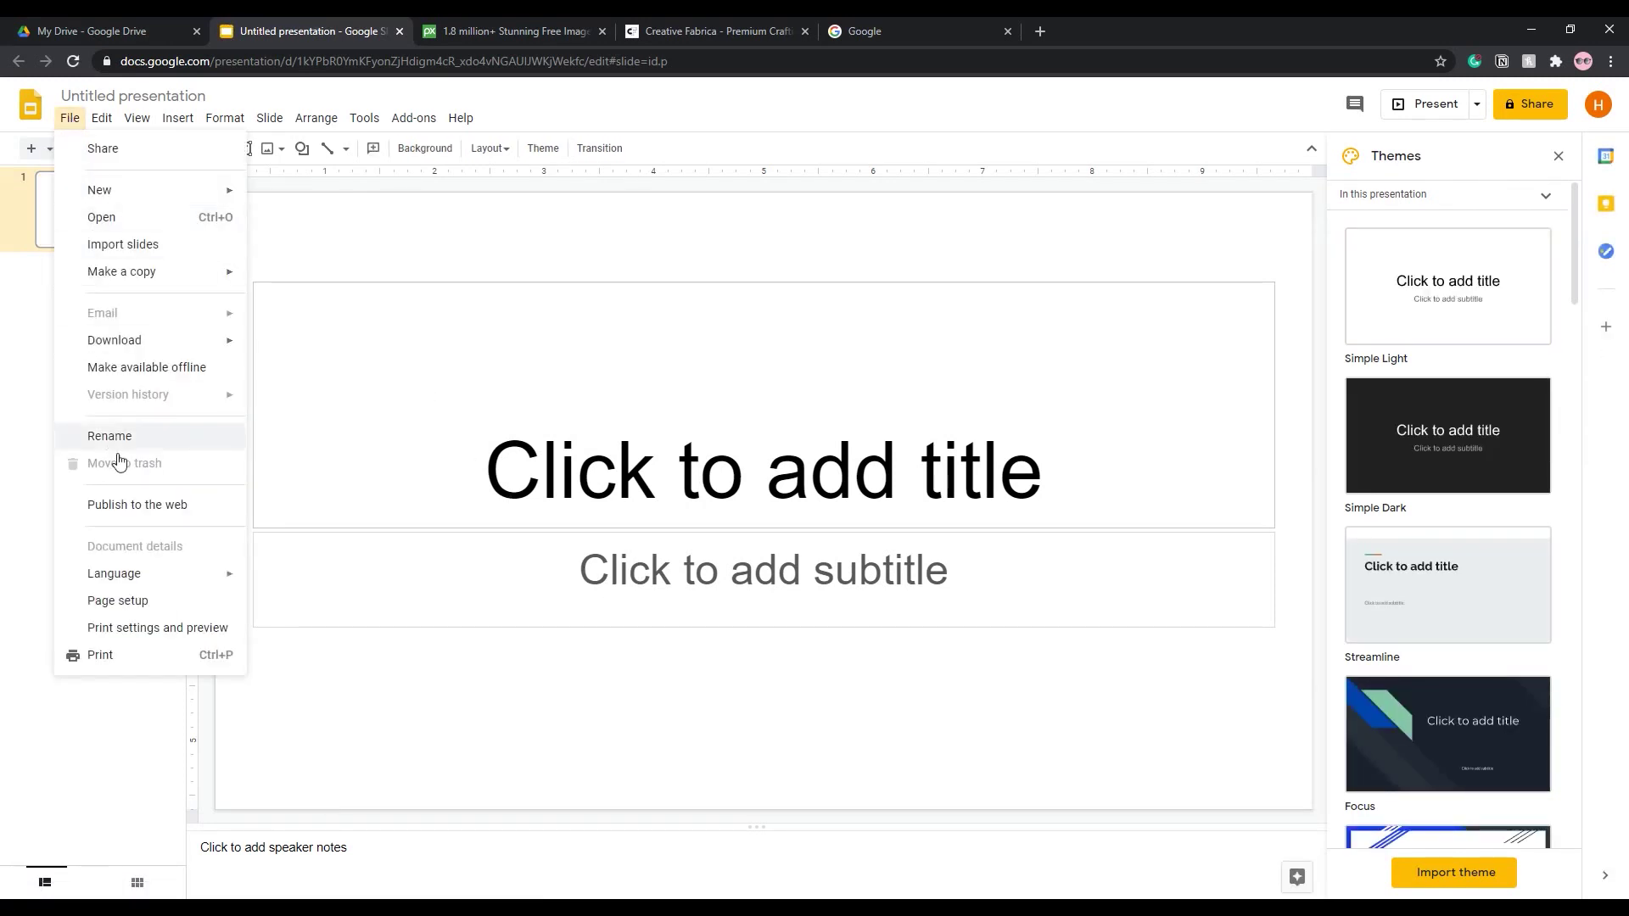
click(148, 601)
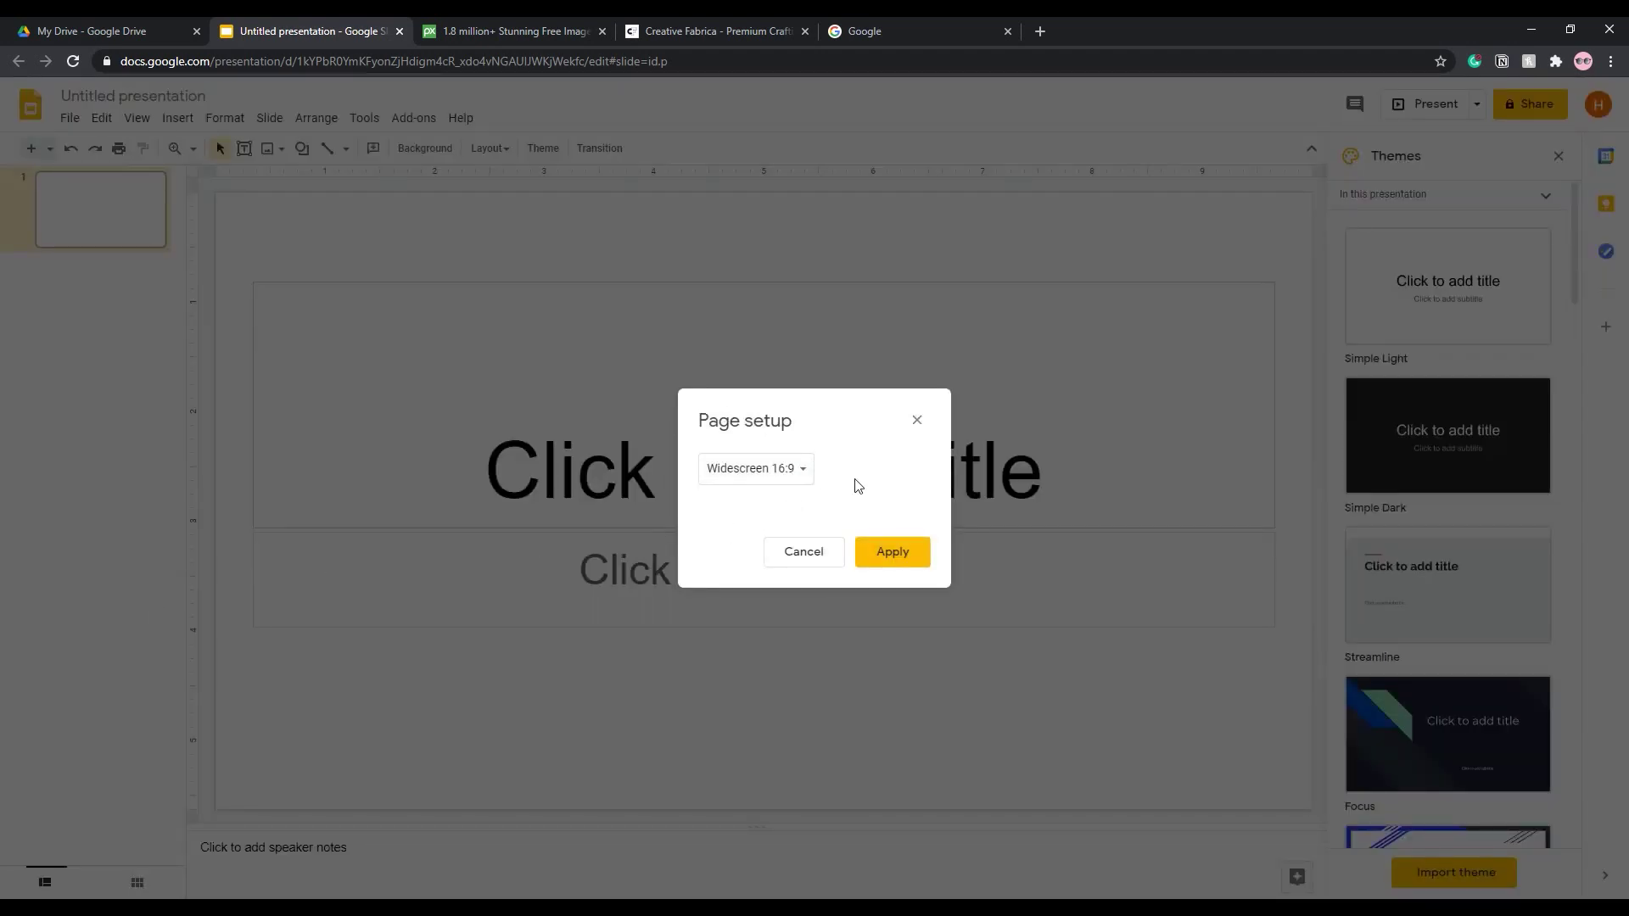
click(790, 472)
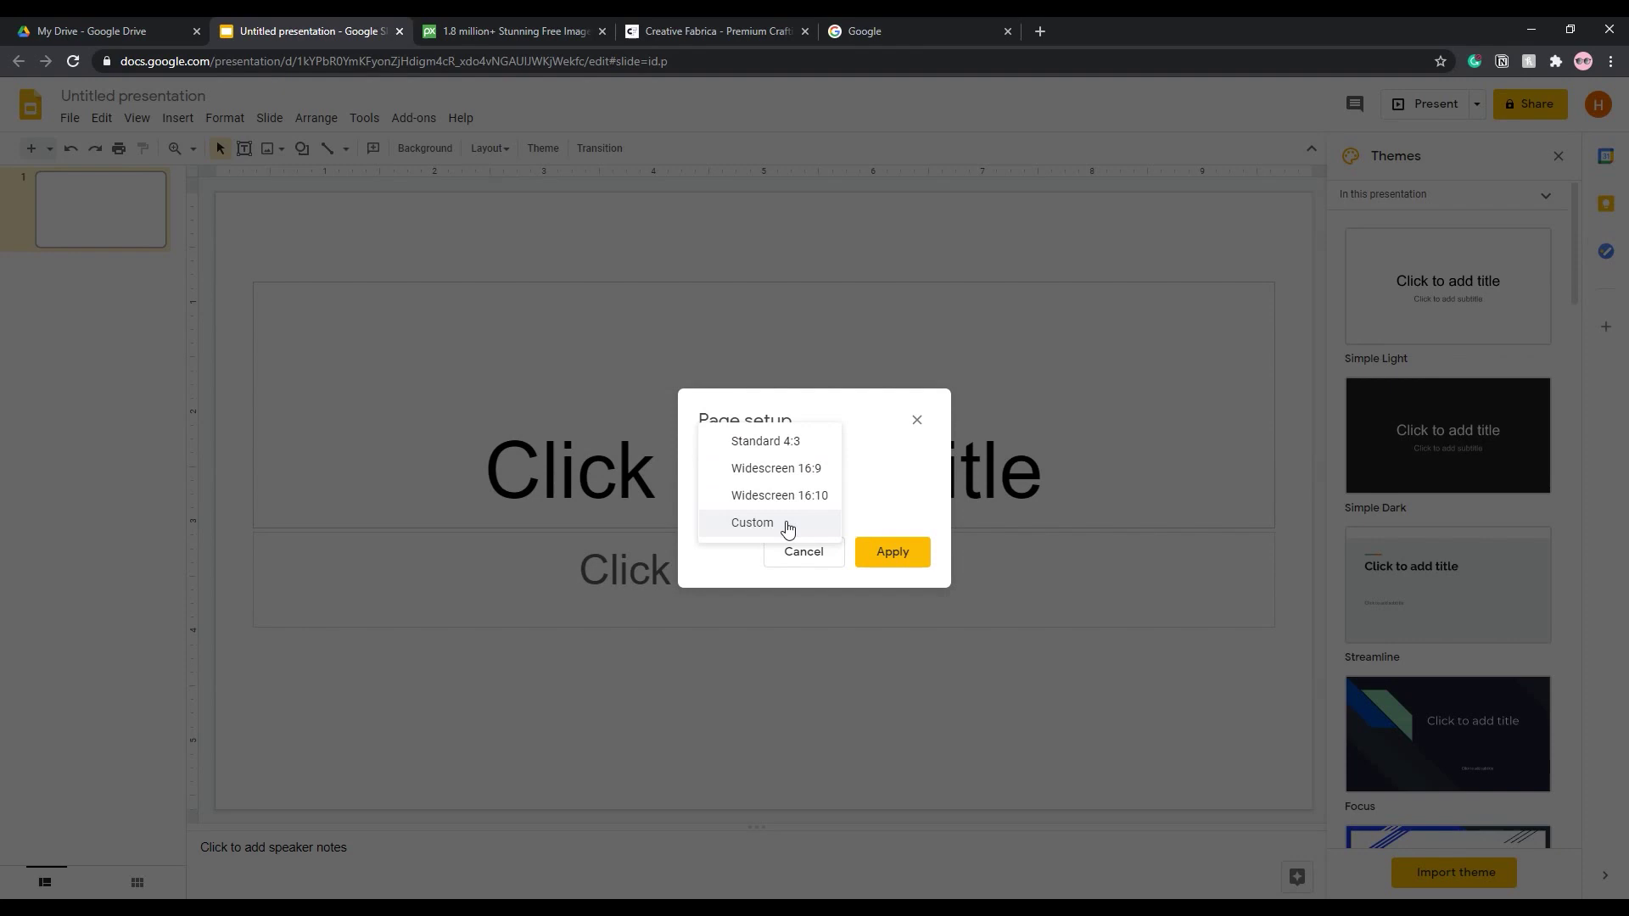
click(787, 526)
click(860, 519)
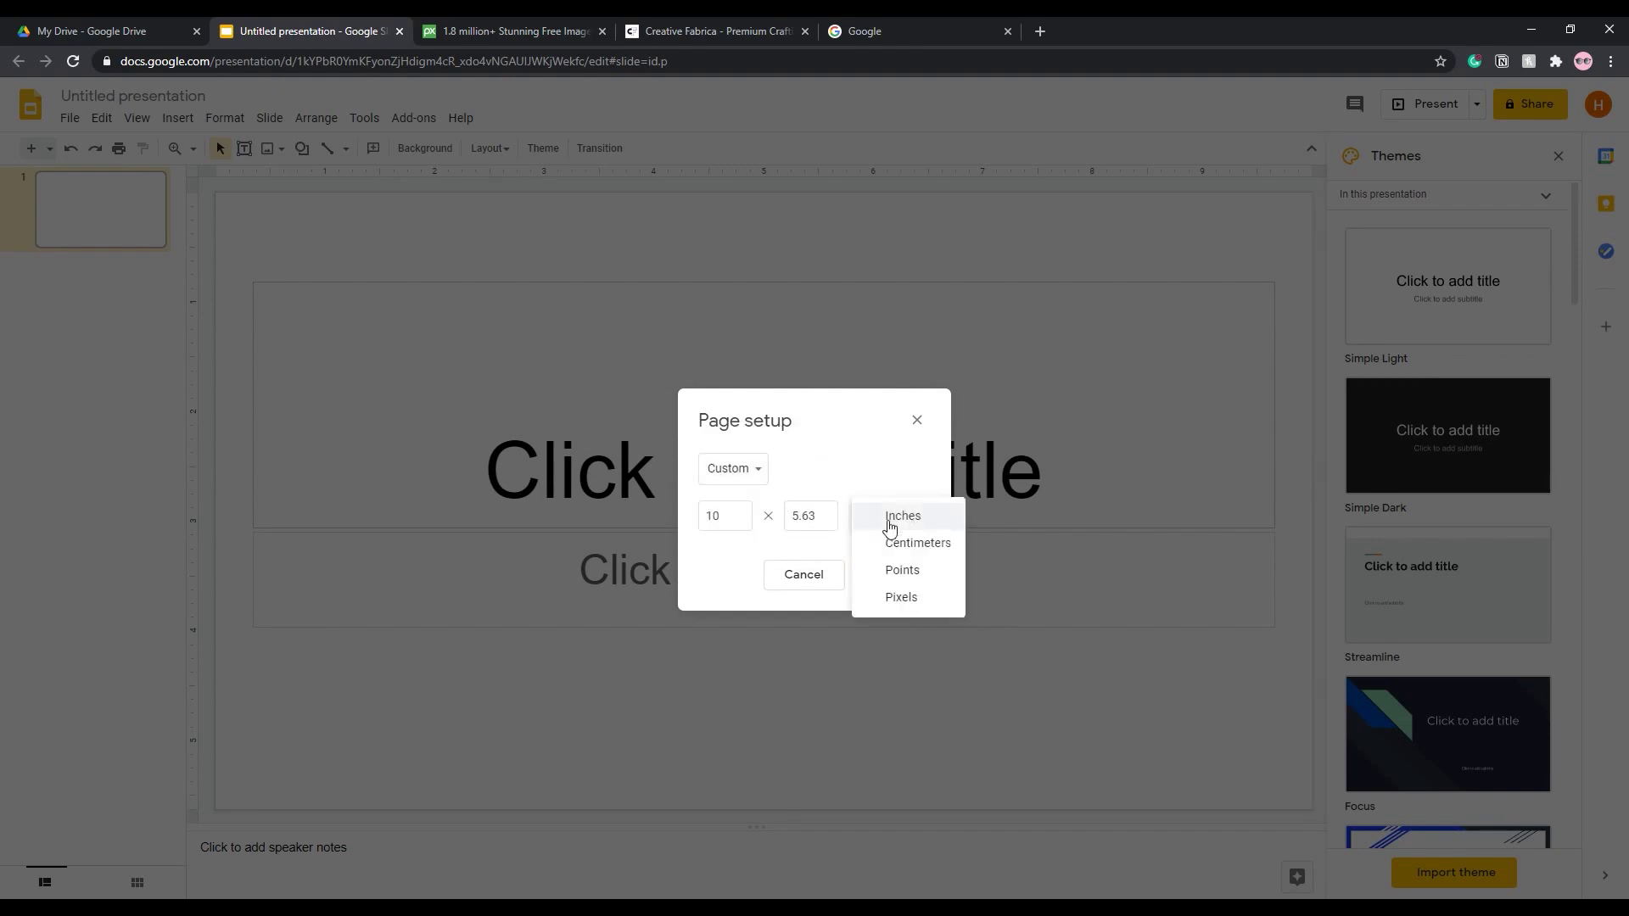
click(920, 519)
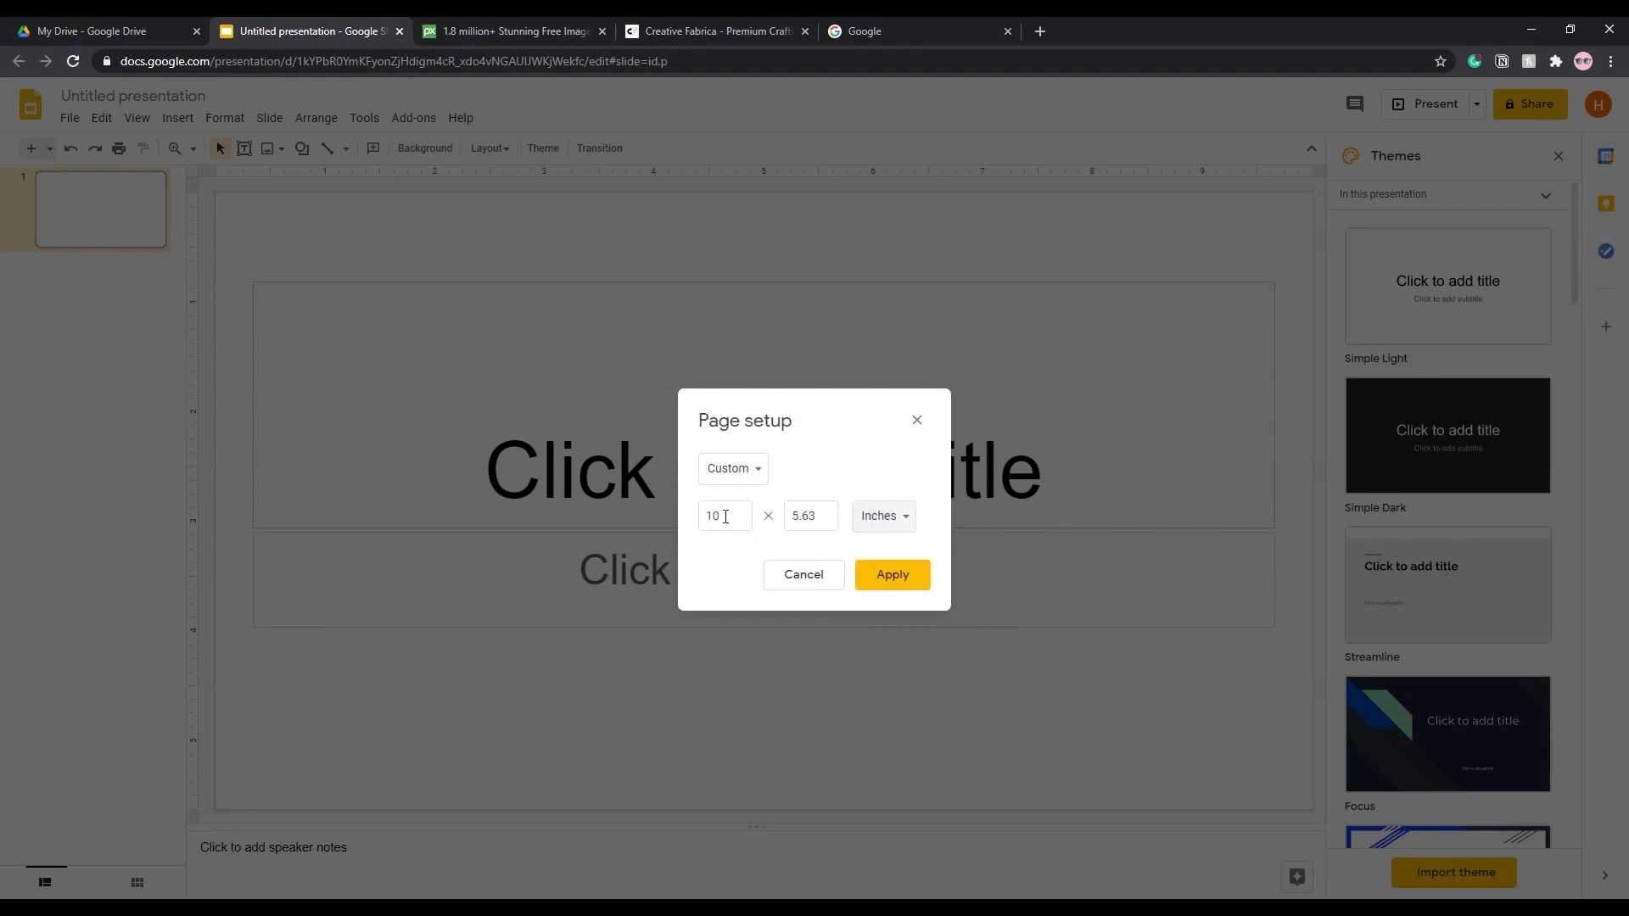
click(725, 517)
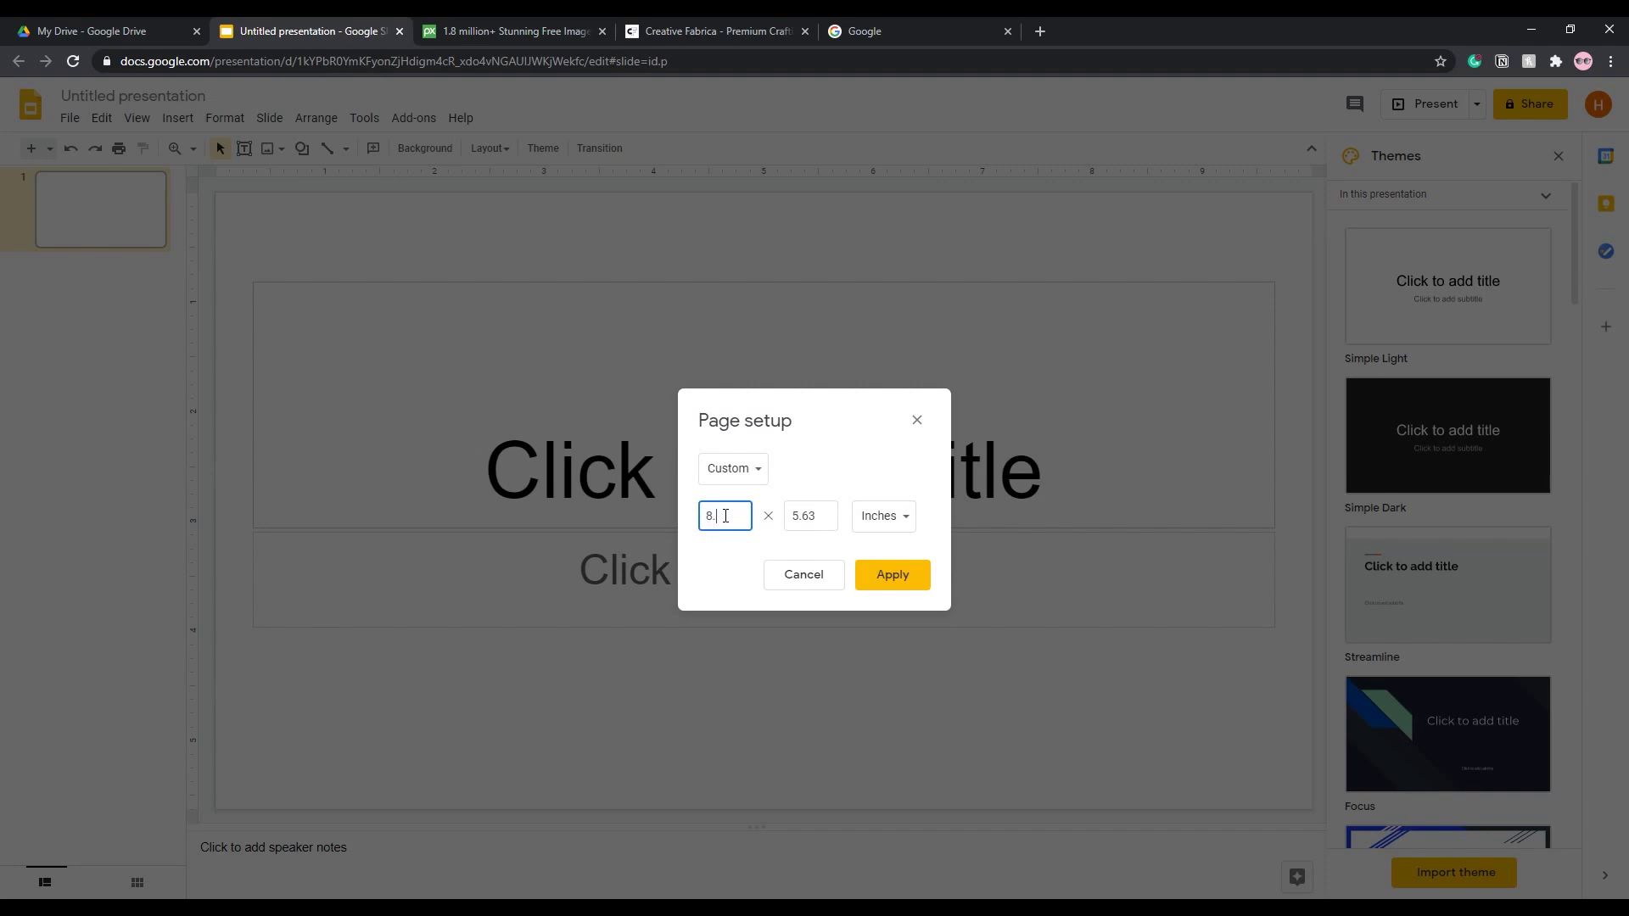
click(814, 515)
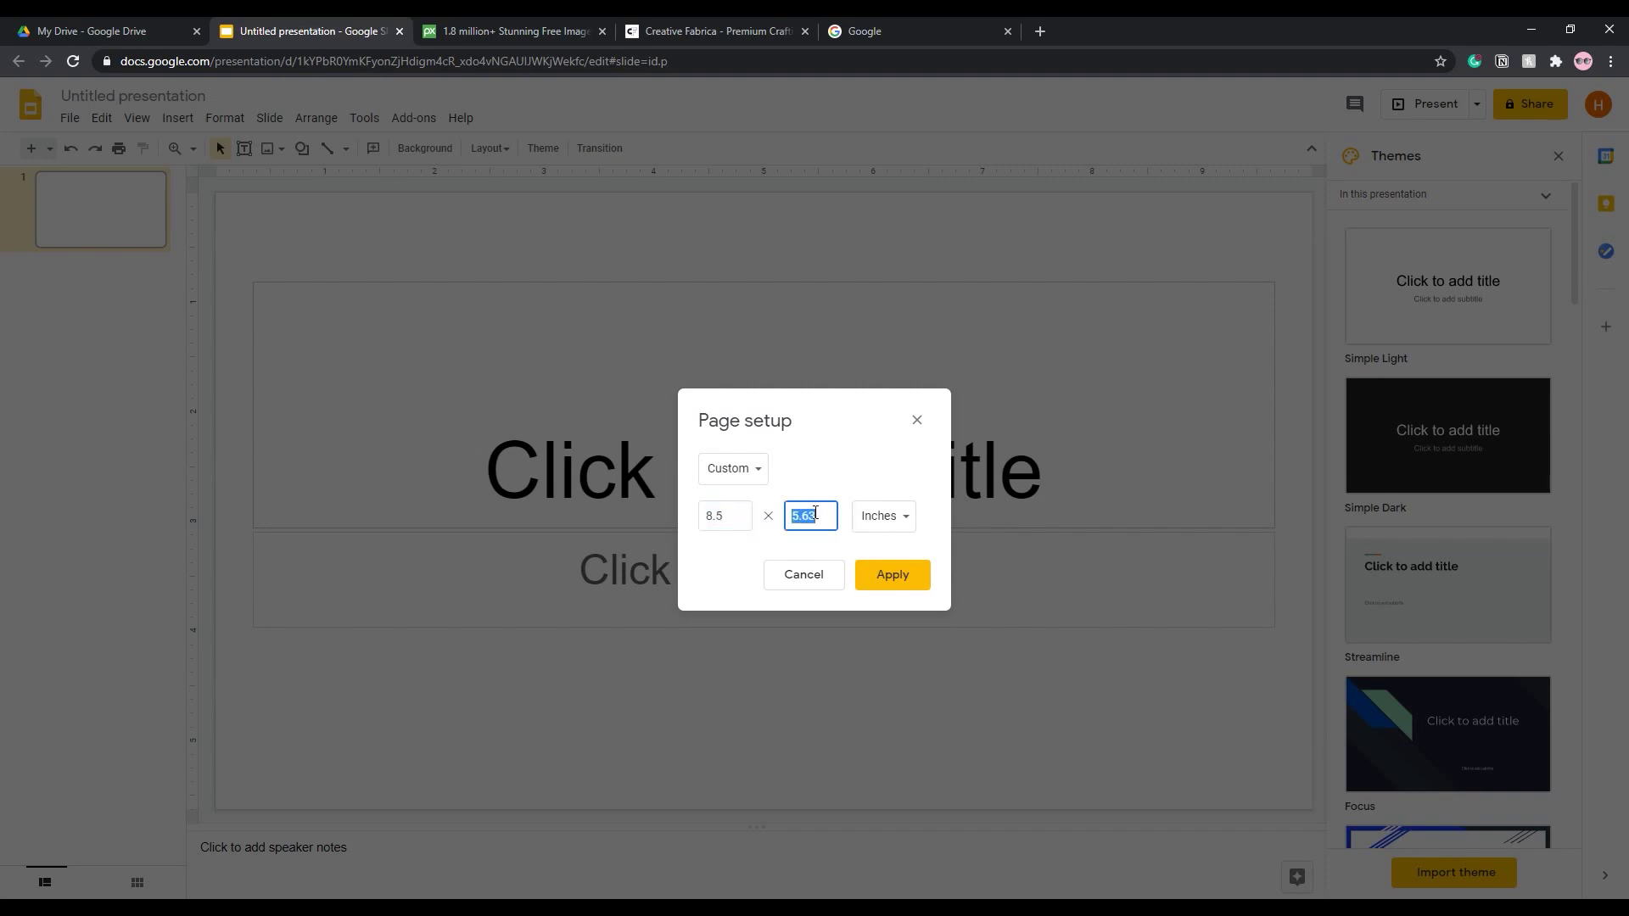
click(838, 468)
click(893, 575)
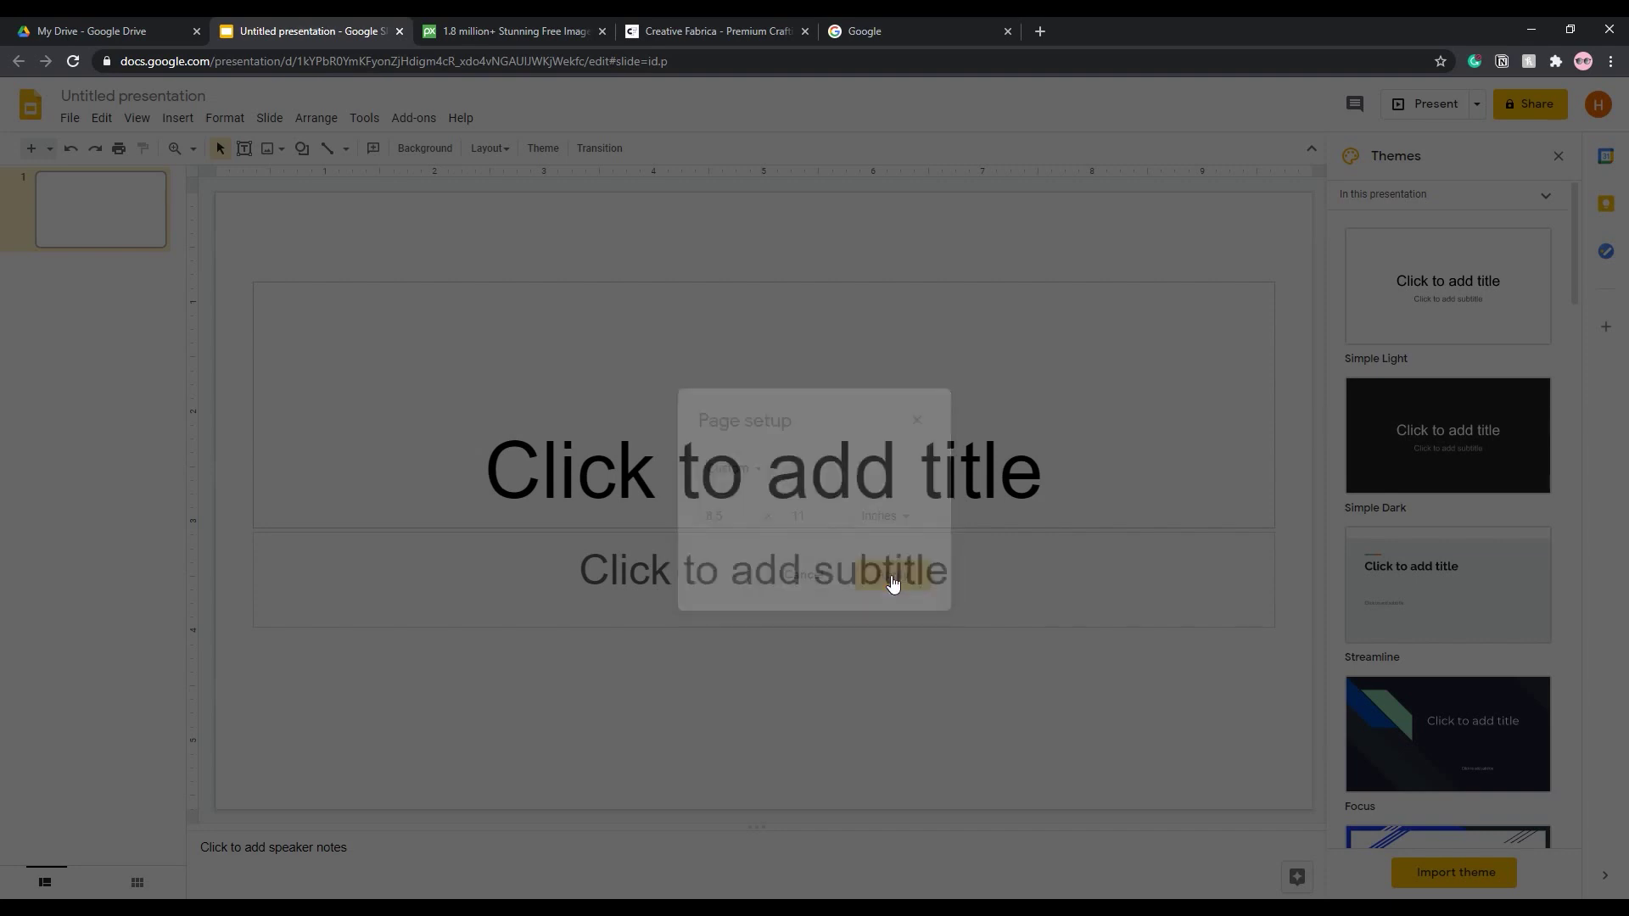
Delete the title and subtitle placeholders and close the Themes panel
drag(1066, 244, 456, 697)
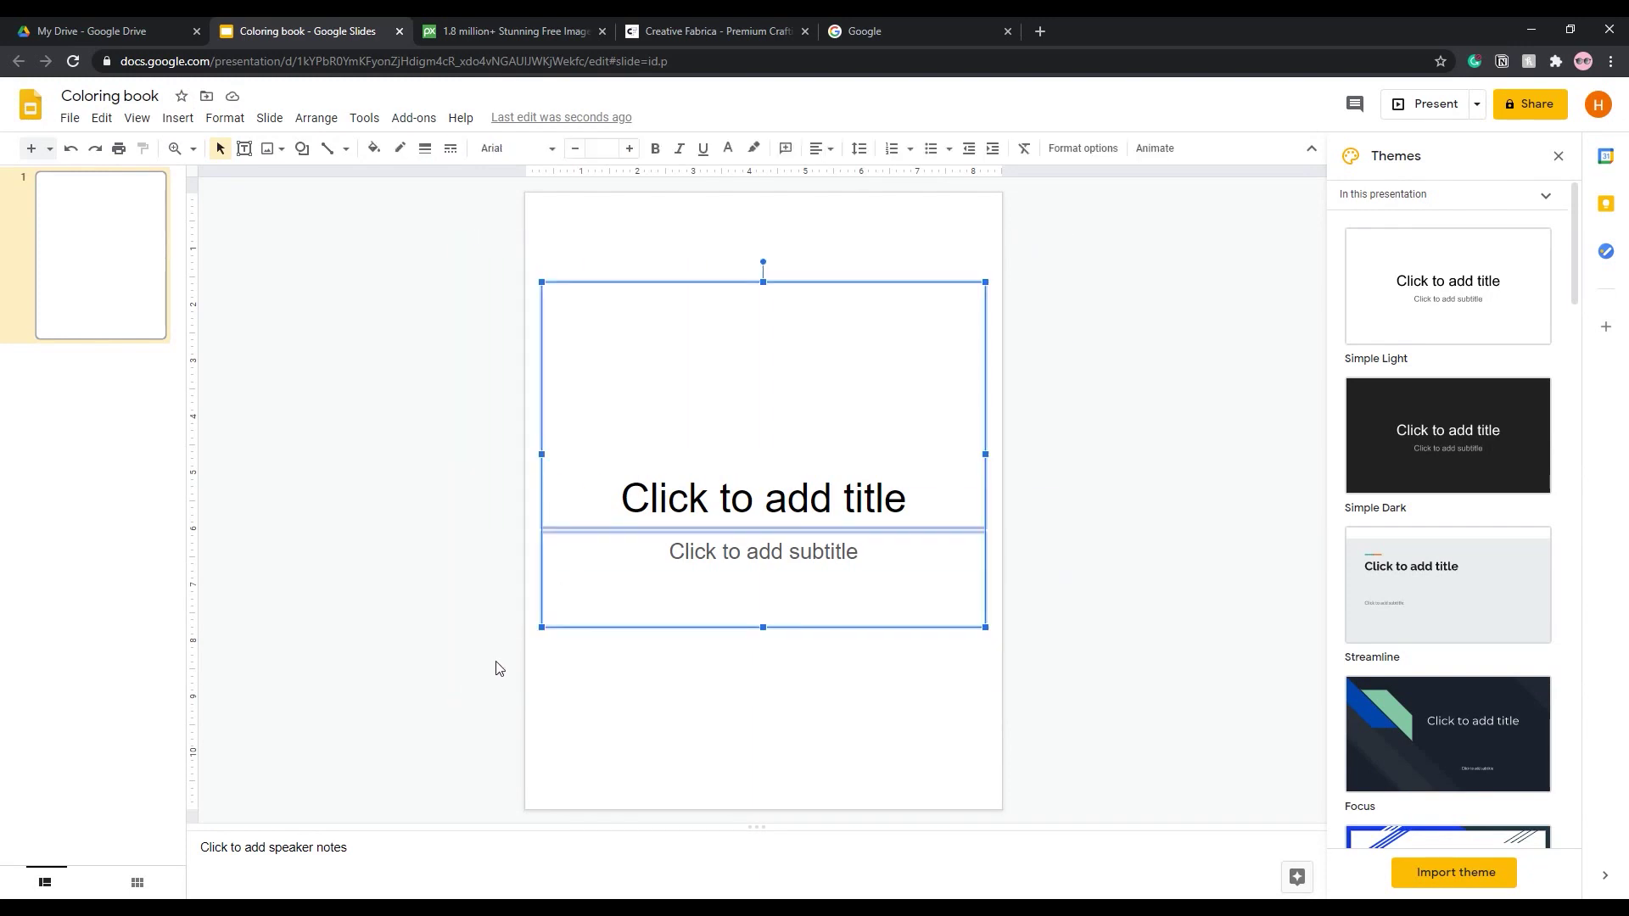
key(Delete)
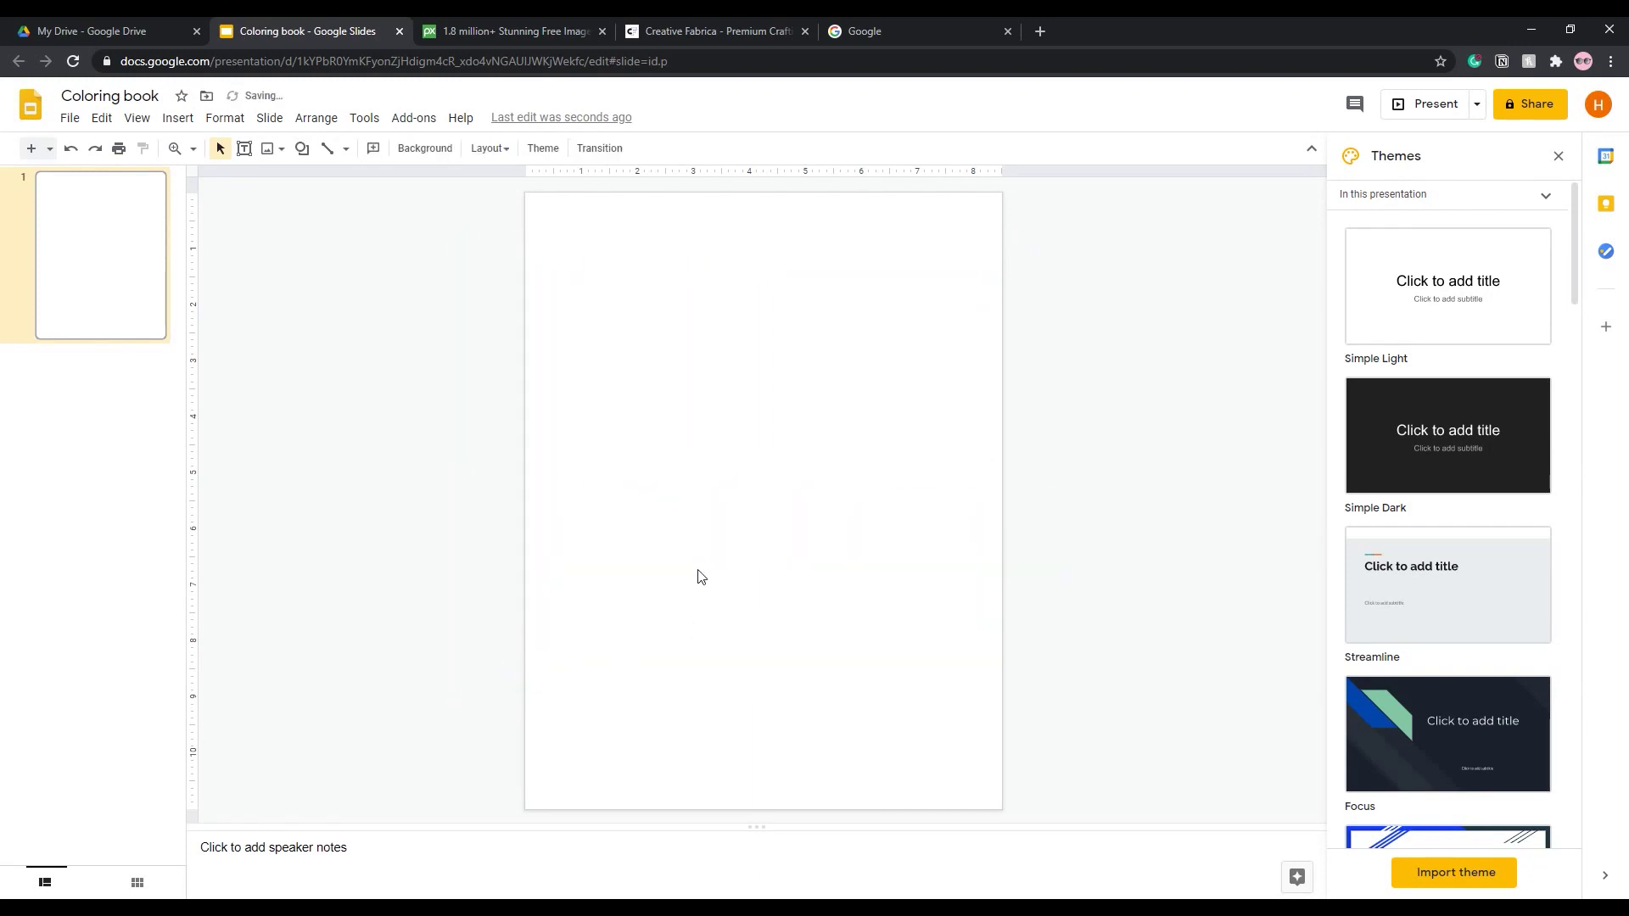
click(1558, 156)
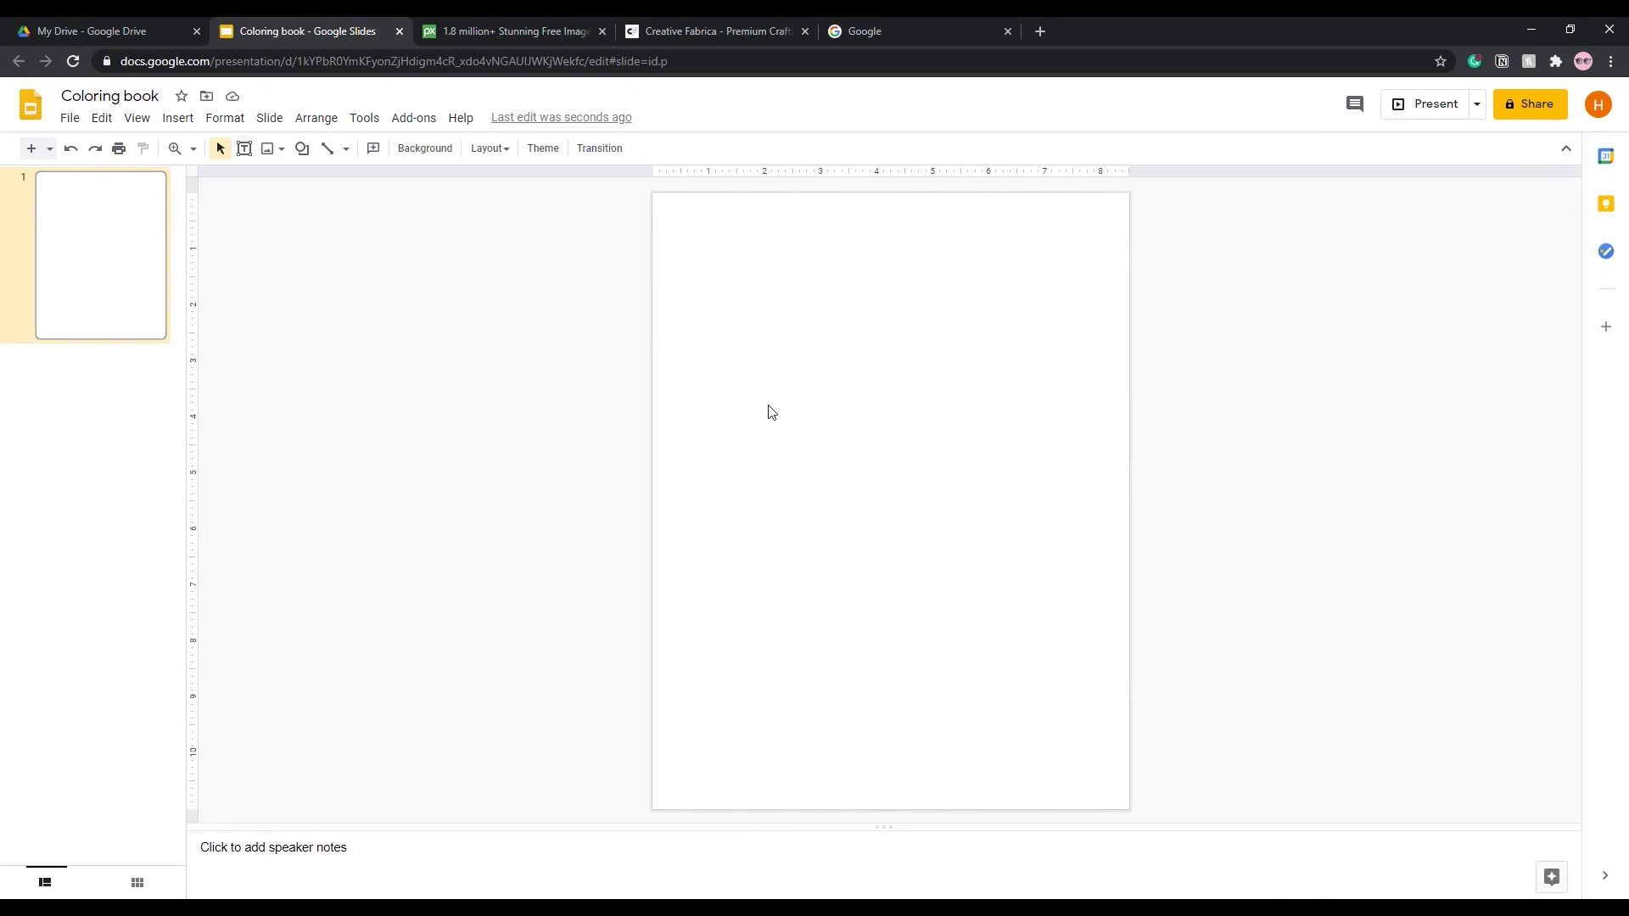
Draw a rectangle covering almost the whole page
click(301, 151)
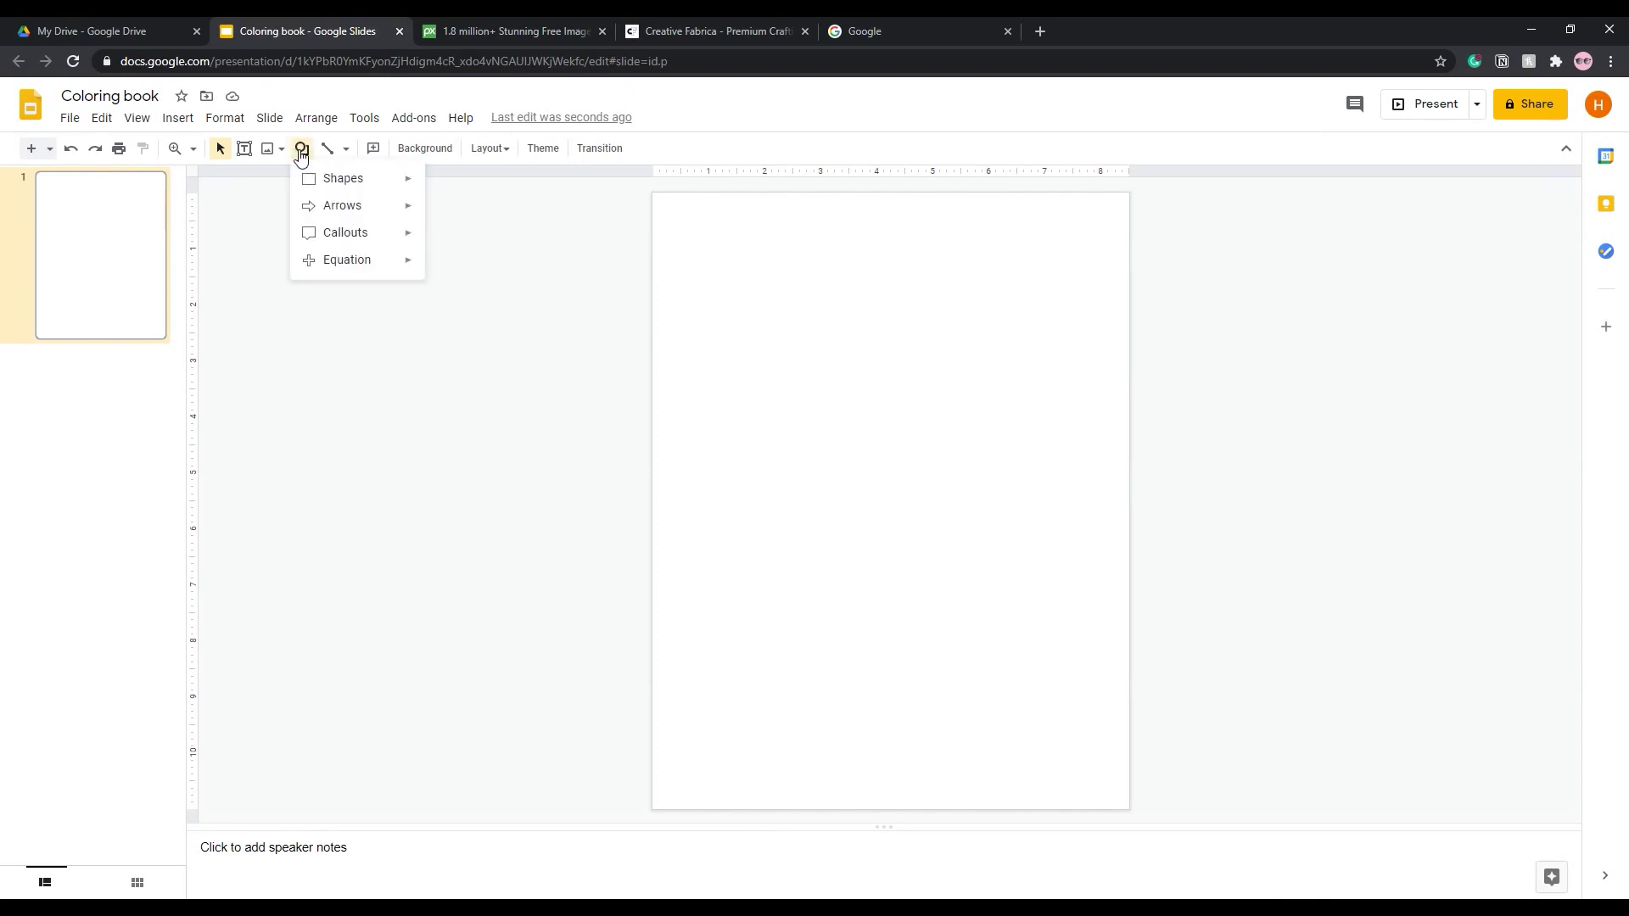
click(178, 117)
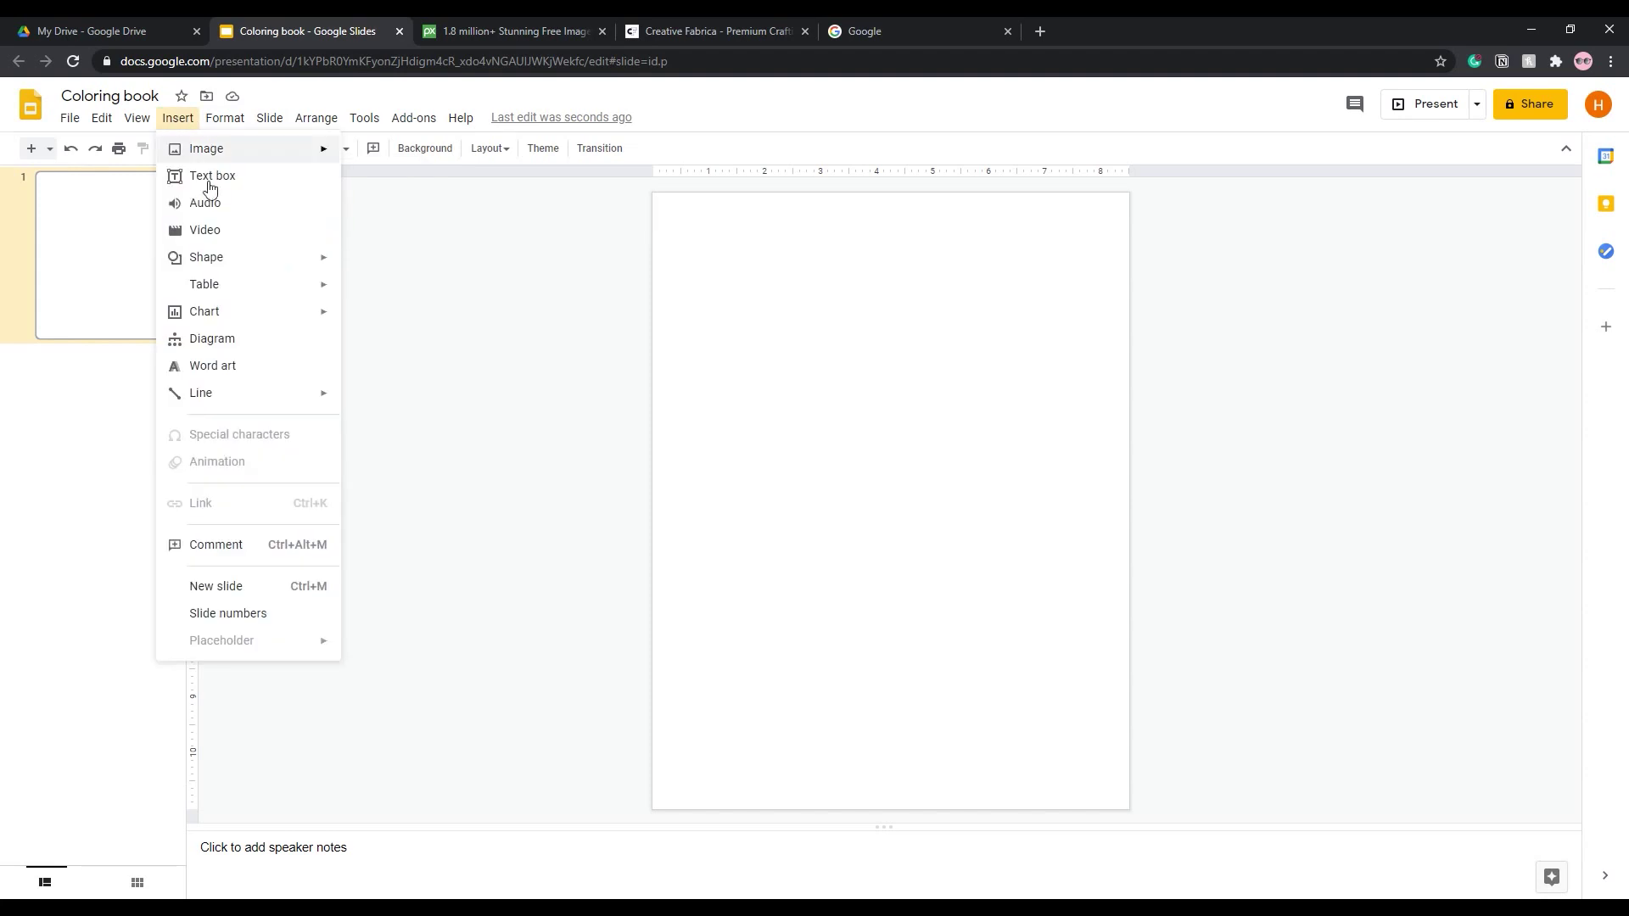
mouse_move(312, 261)
mouse_move(375, 261)
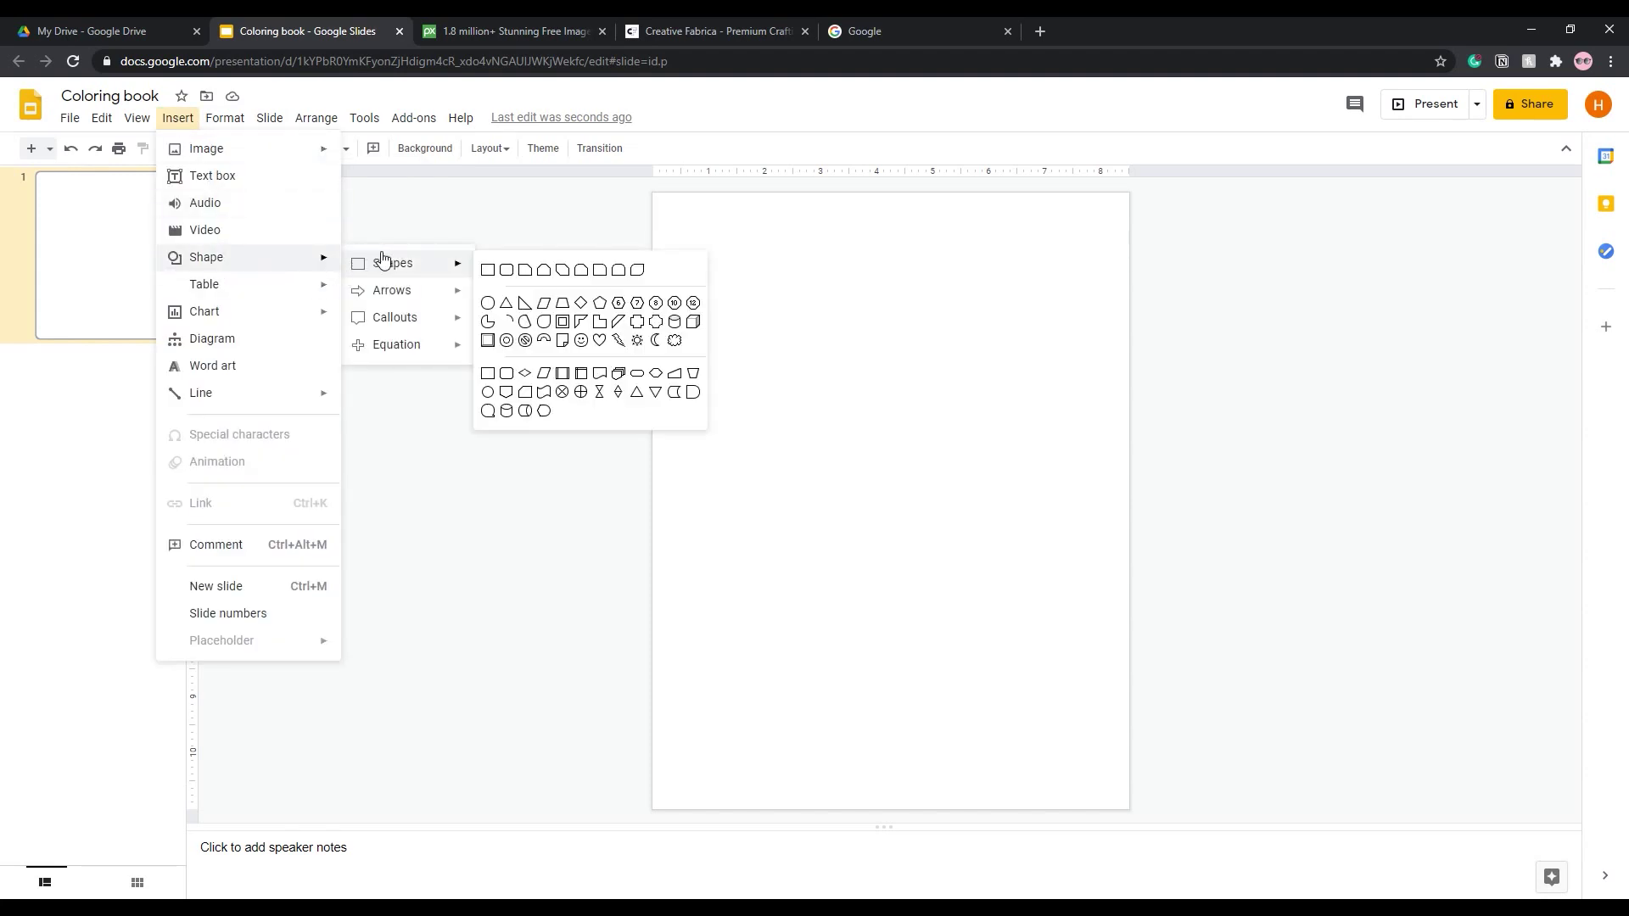
click(488, 270)
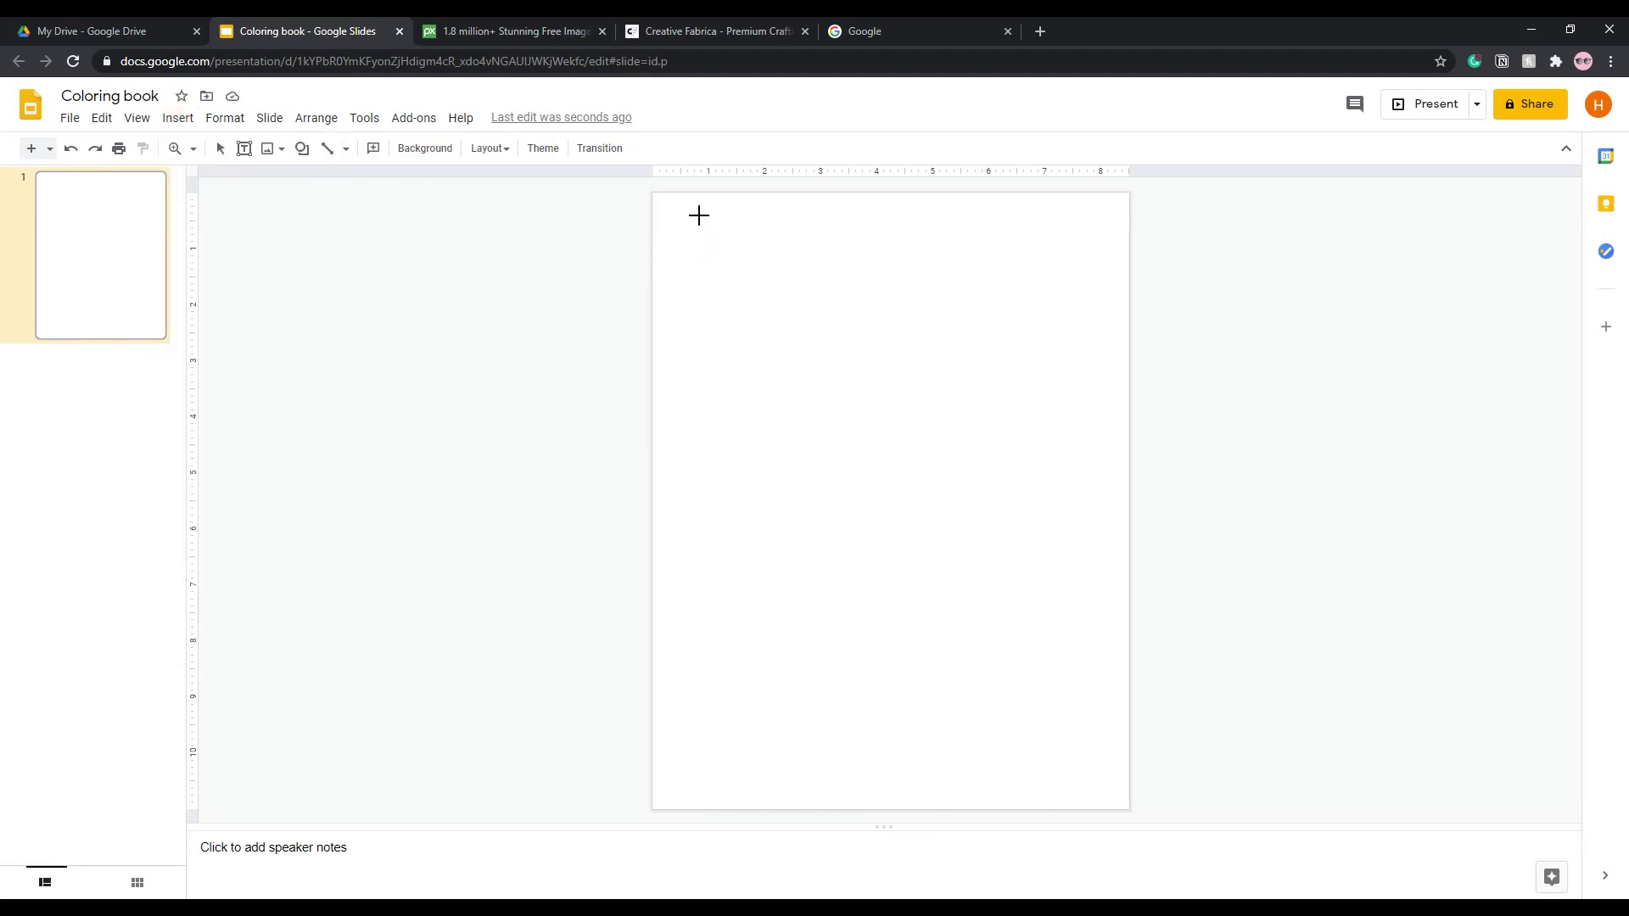
drag(667, 206, 1113, 789)
click(1255, 510)
Give the rectangle a transparent fill and a thicker outline weight
click(1048, 413)
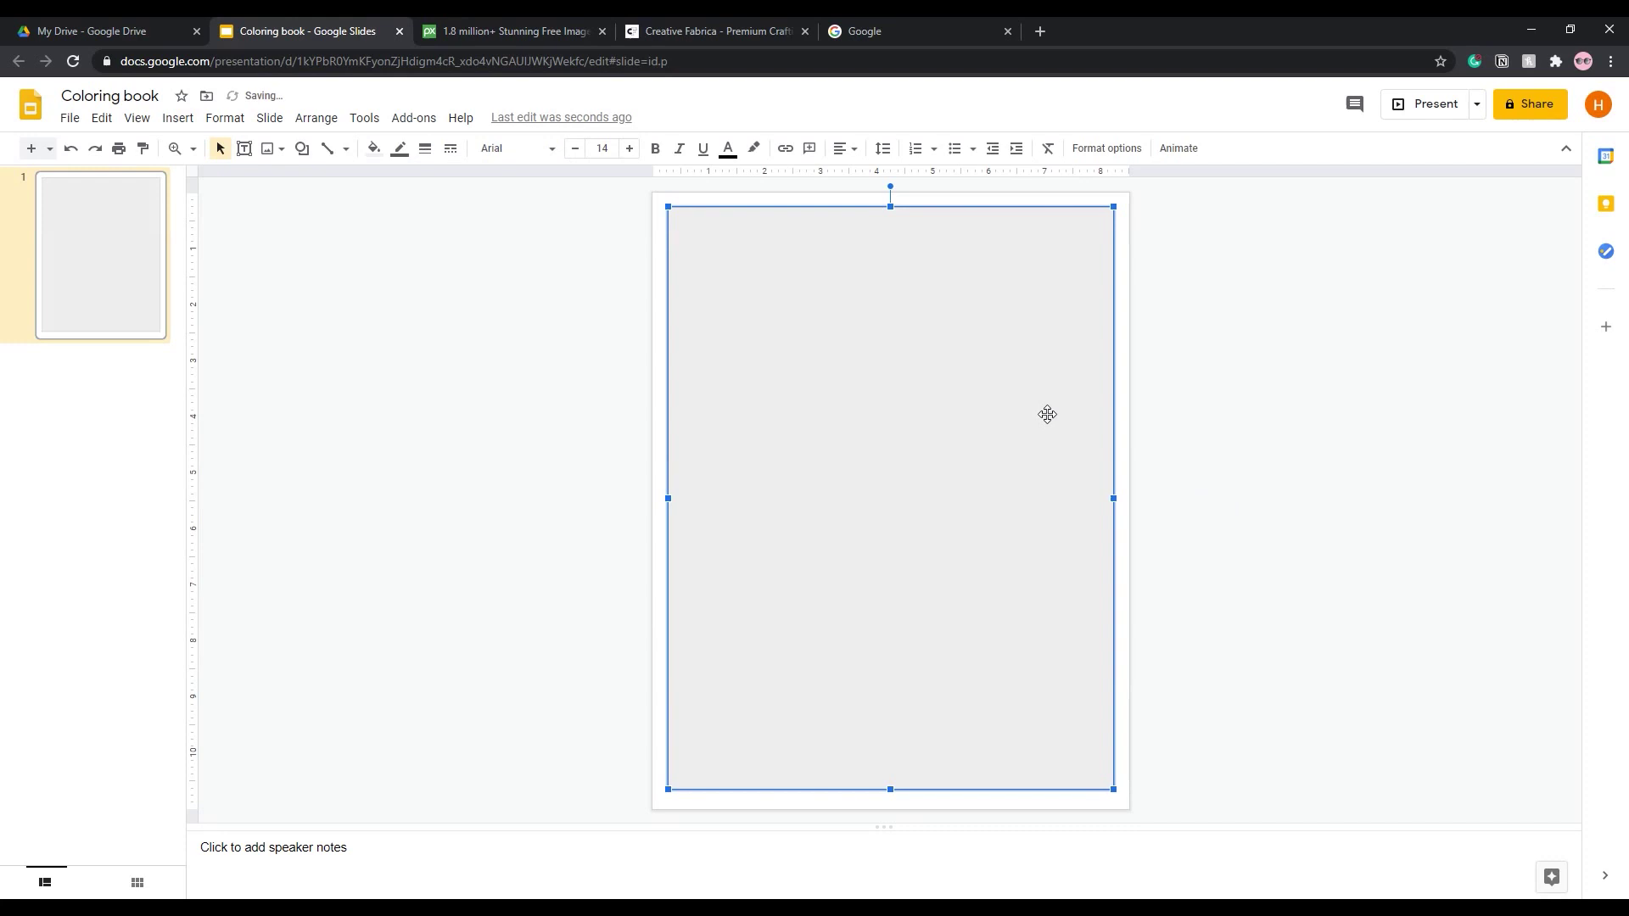
click(373, 149)
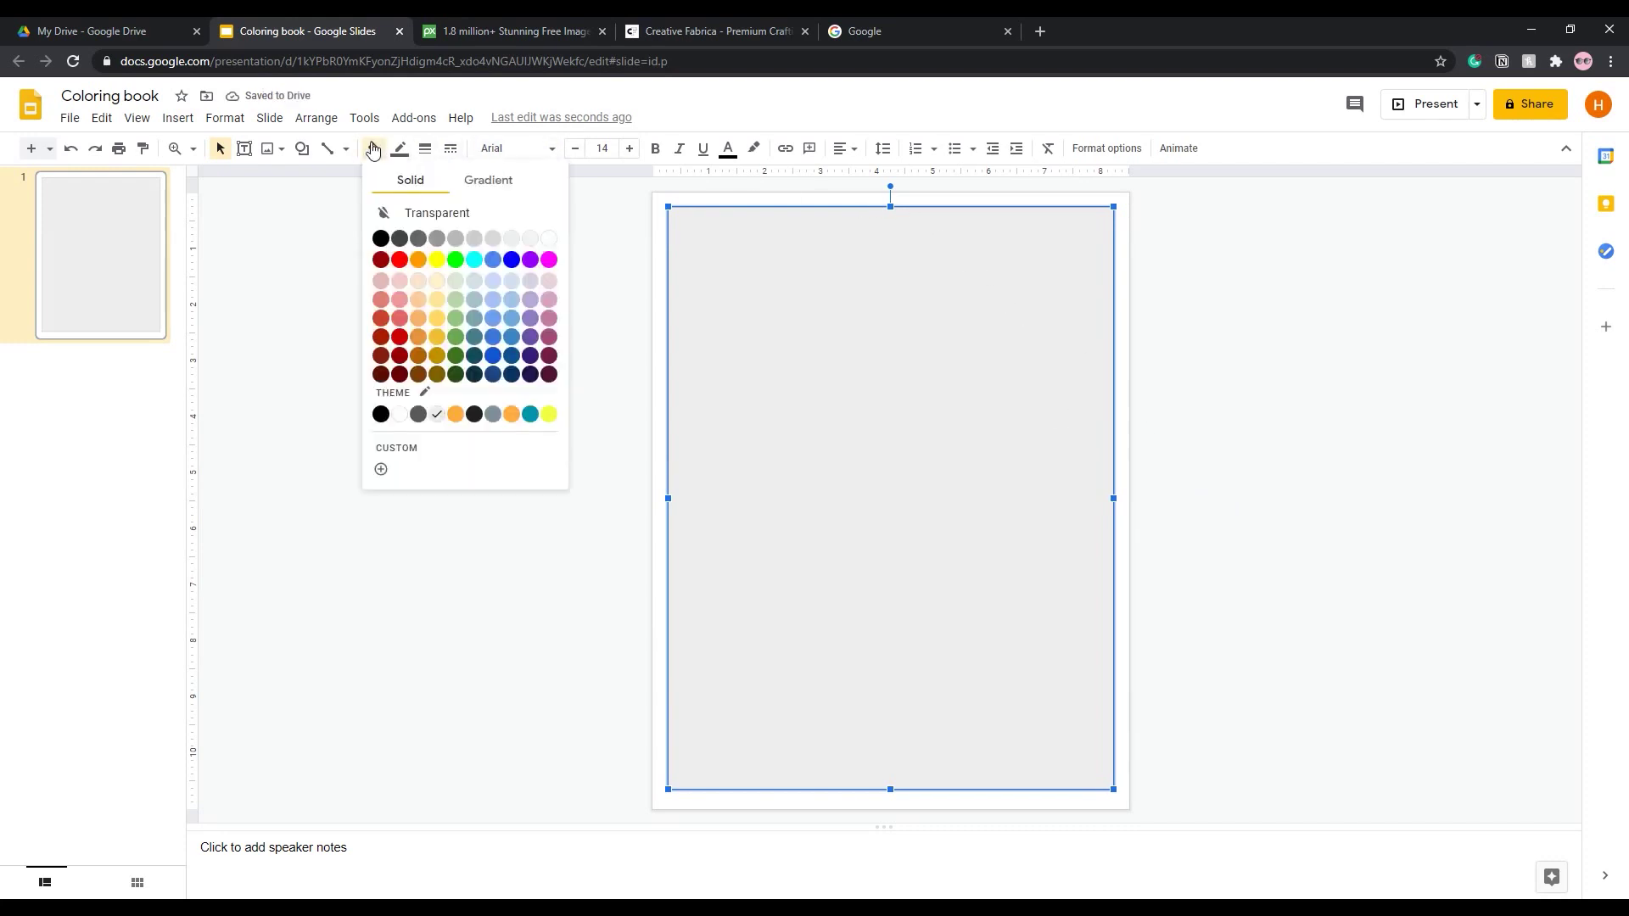
click(467, 214)
click(545, 362)
click(755, 396)
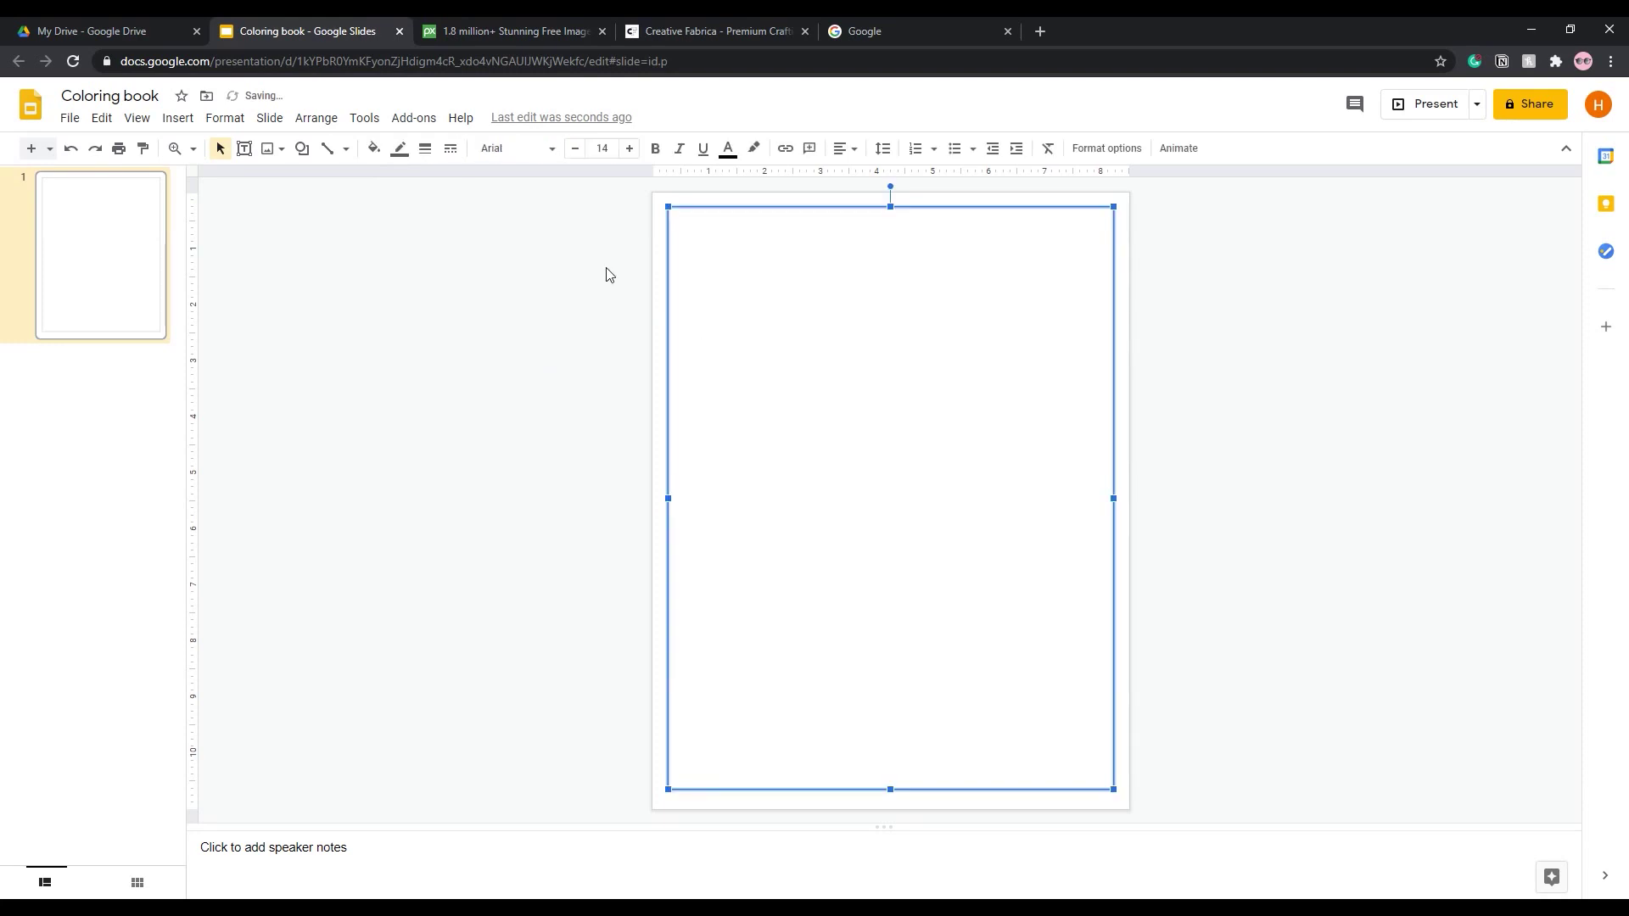
click(425, 150)
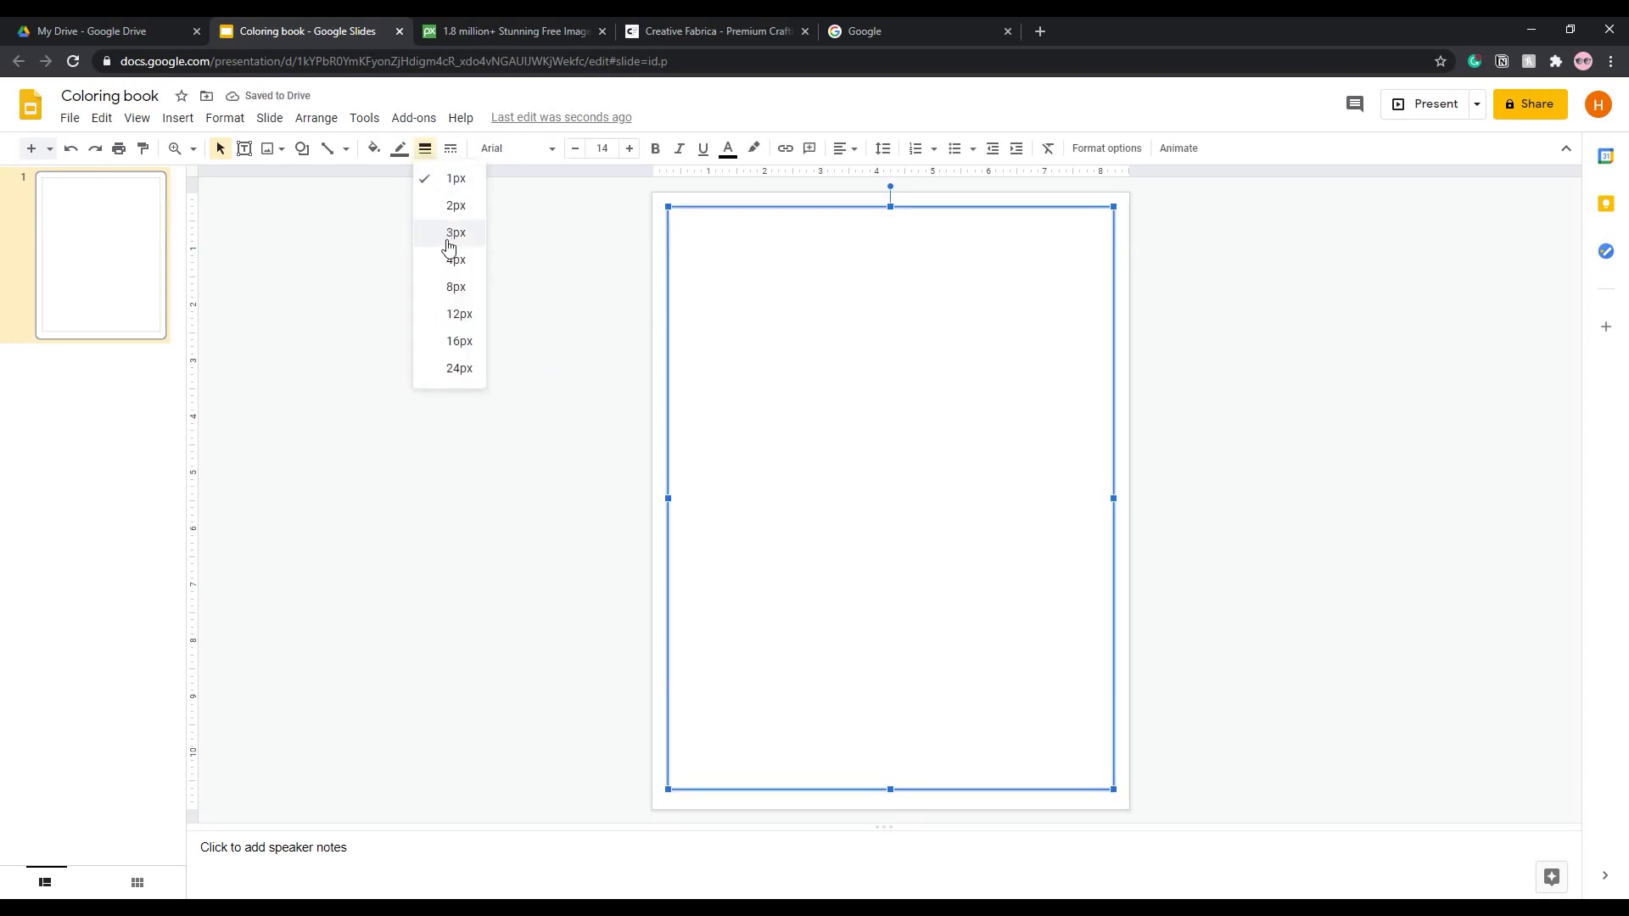
click(451, 258)
click(585, 333)
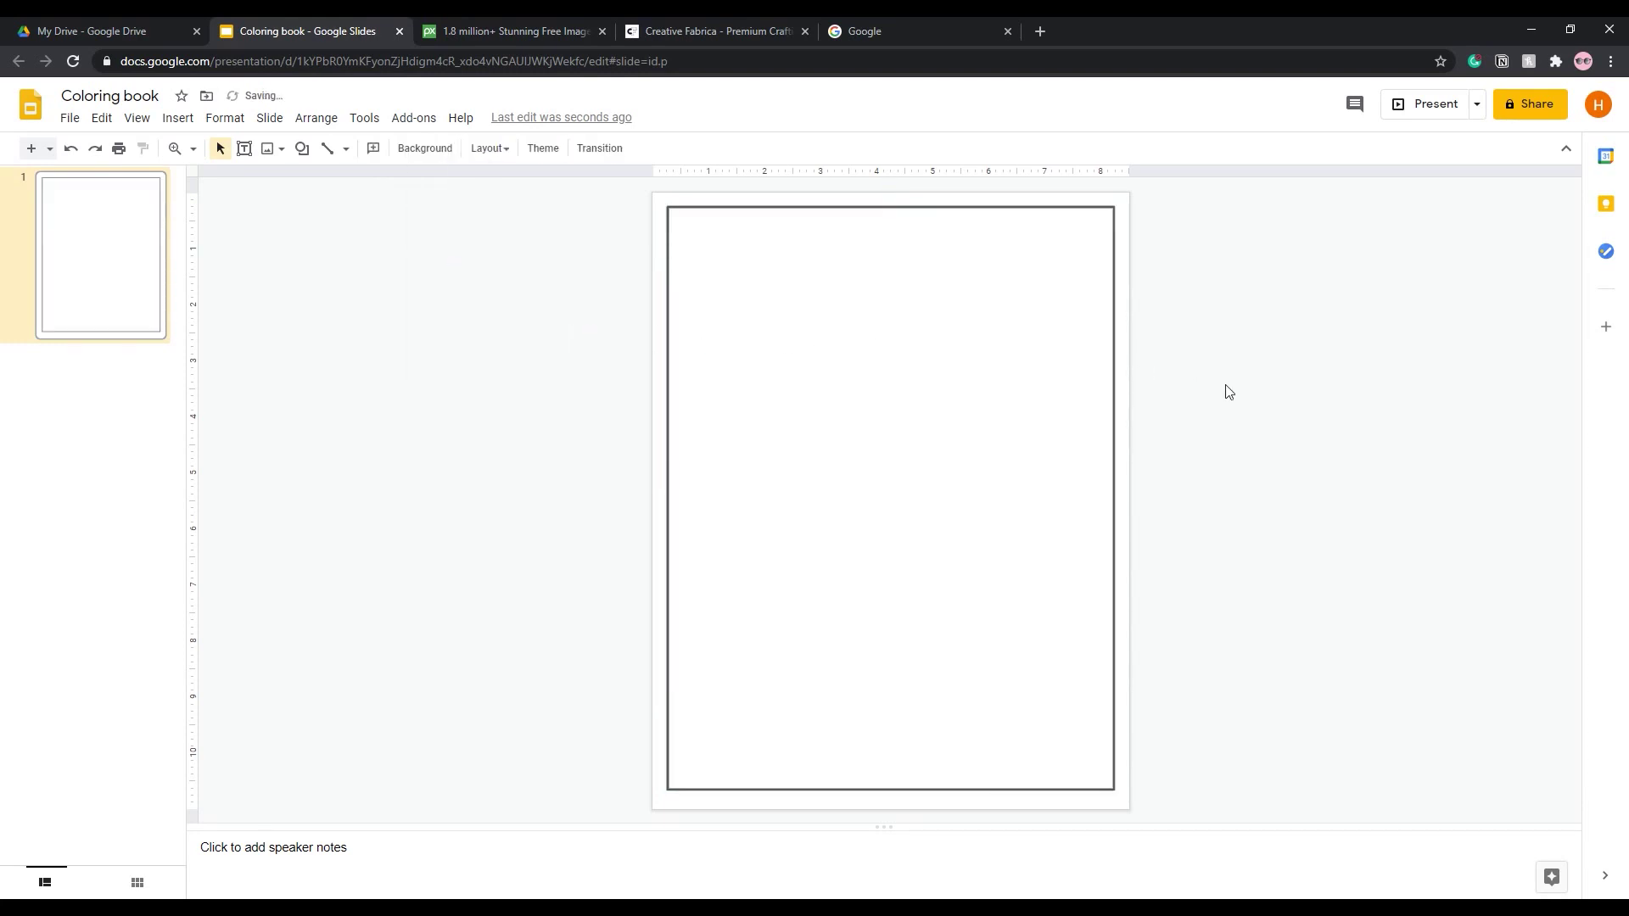
Search Pixabay's illustrations for 'doodle'
click(531, 31)
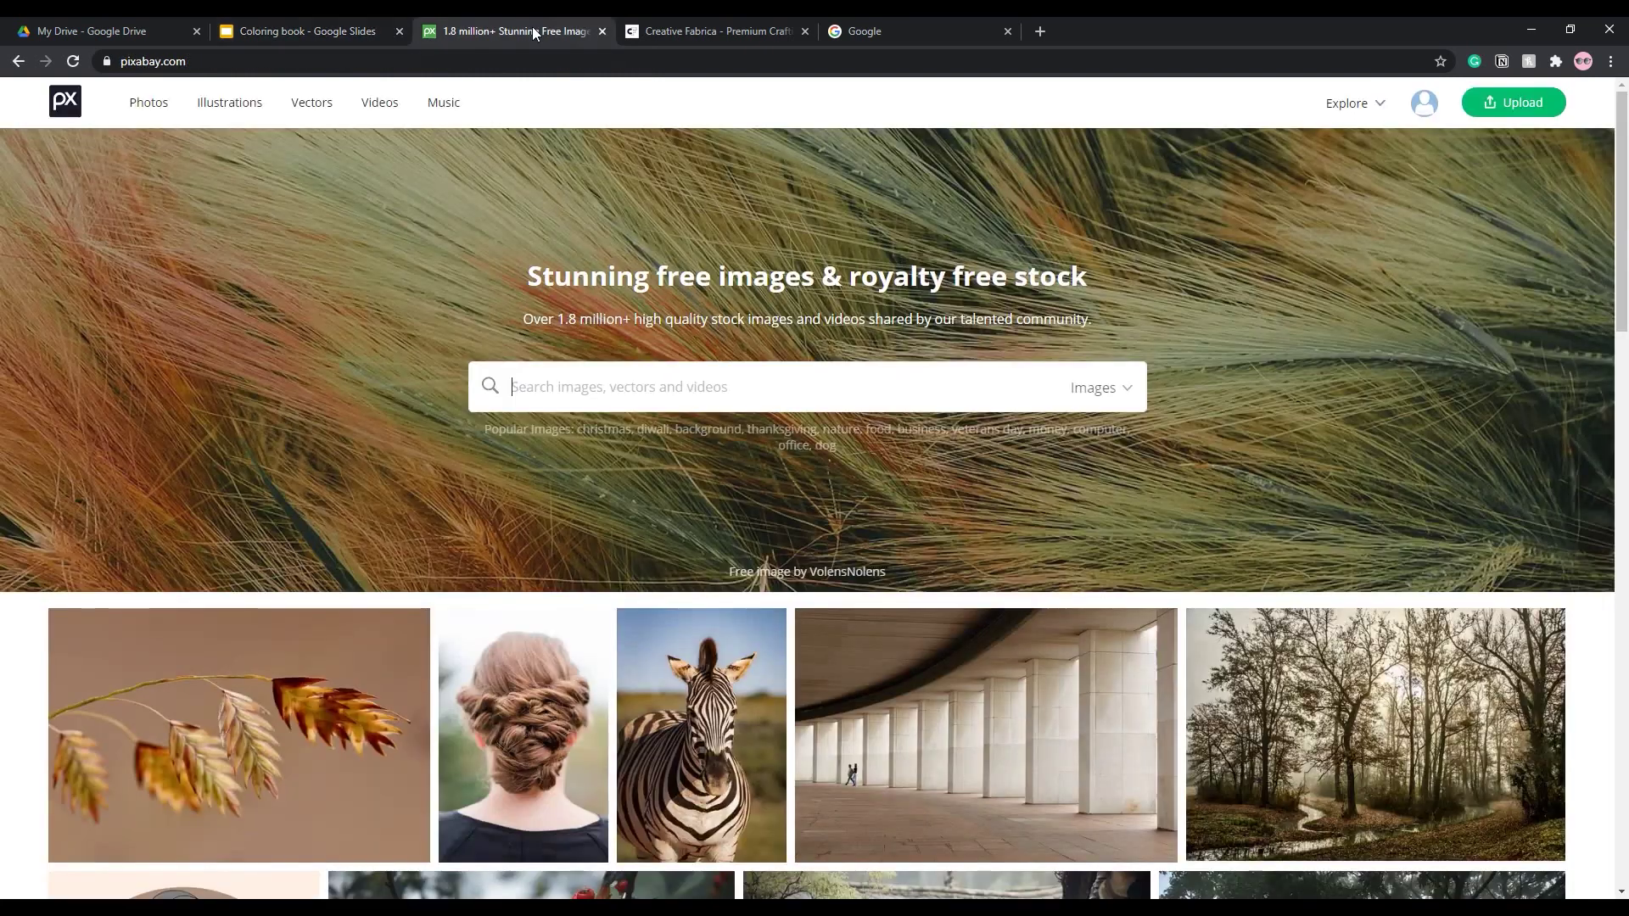
click(124, 60)
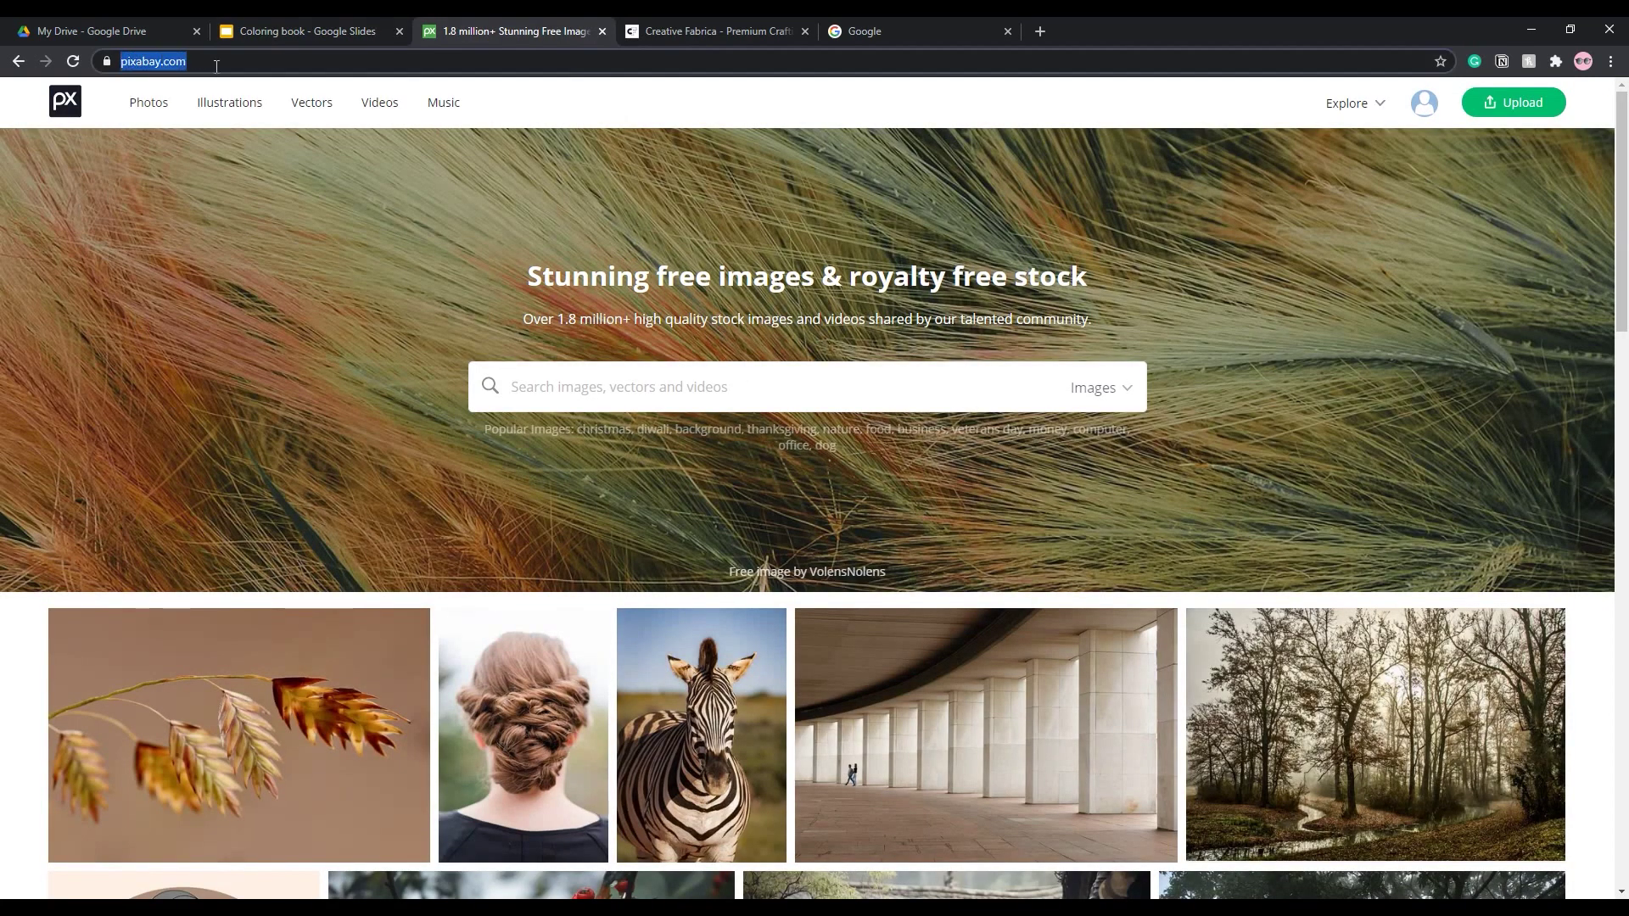
click(251, 105)
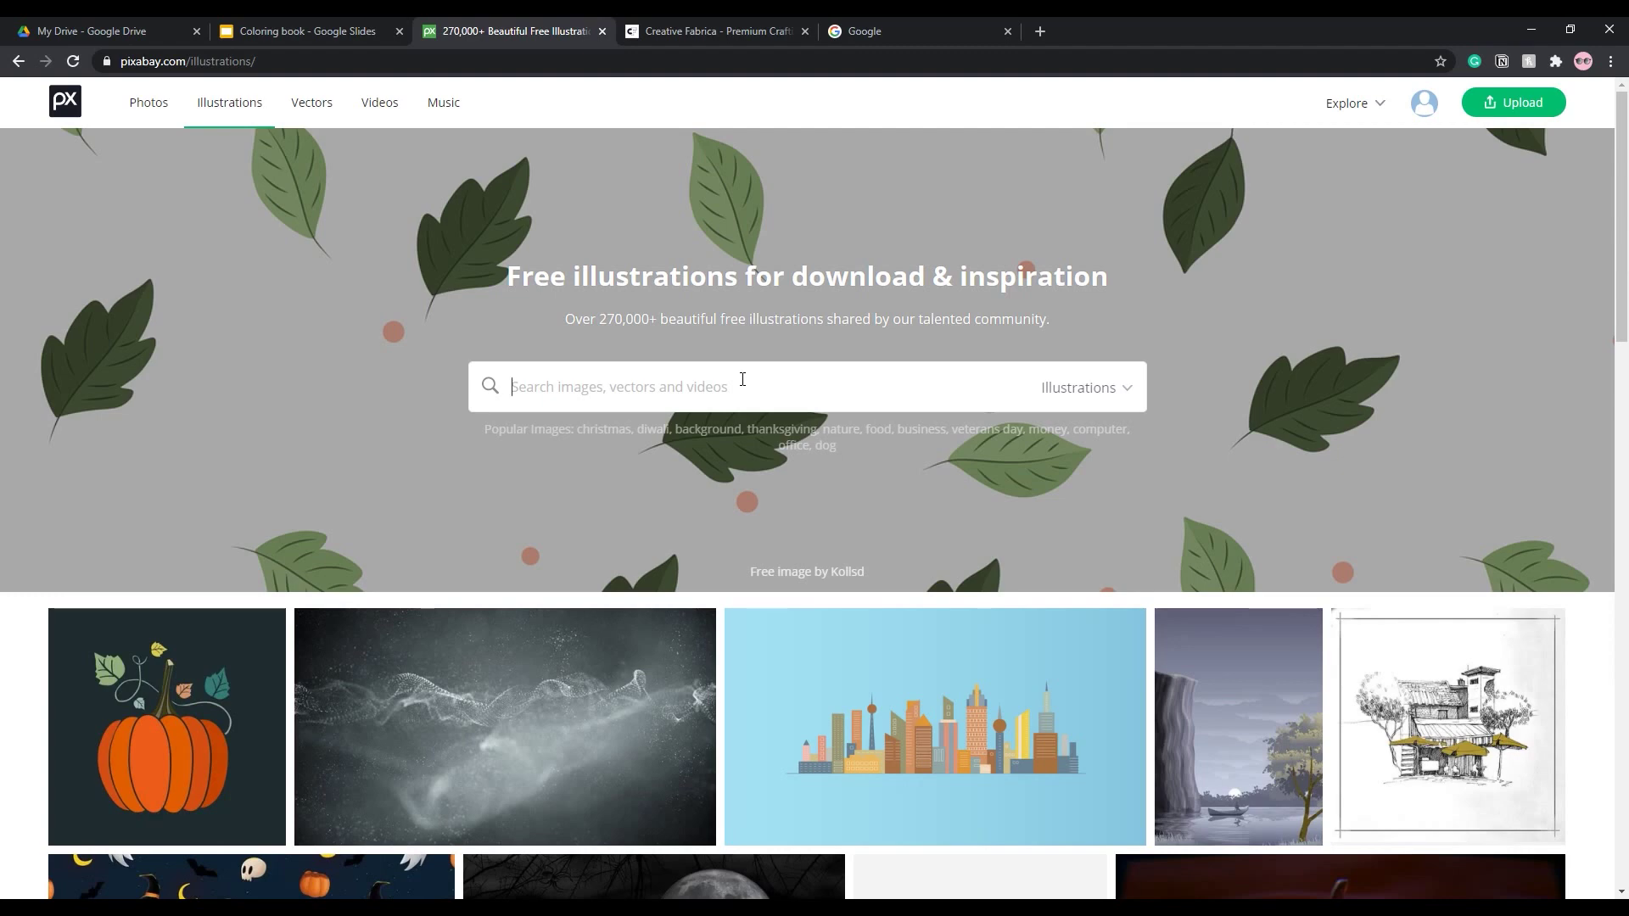
text(doodle)
key(Return)
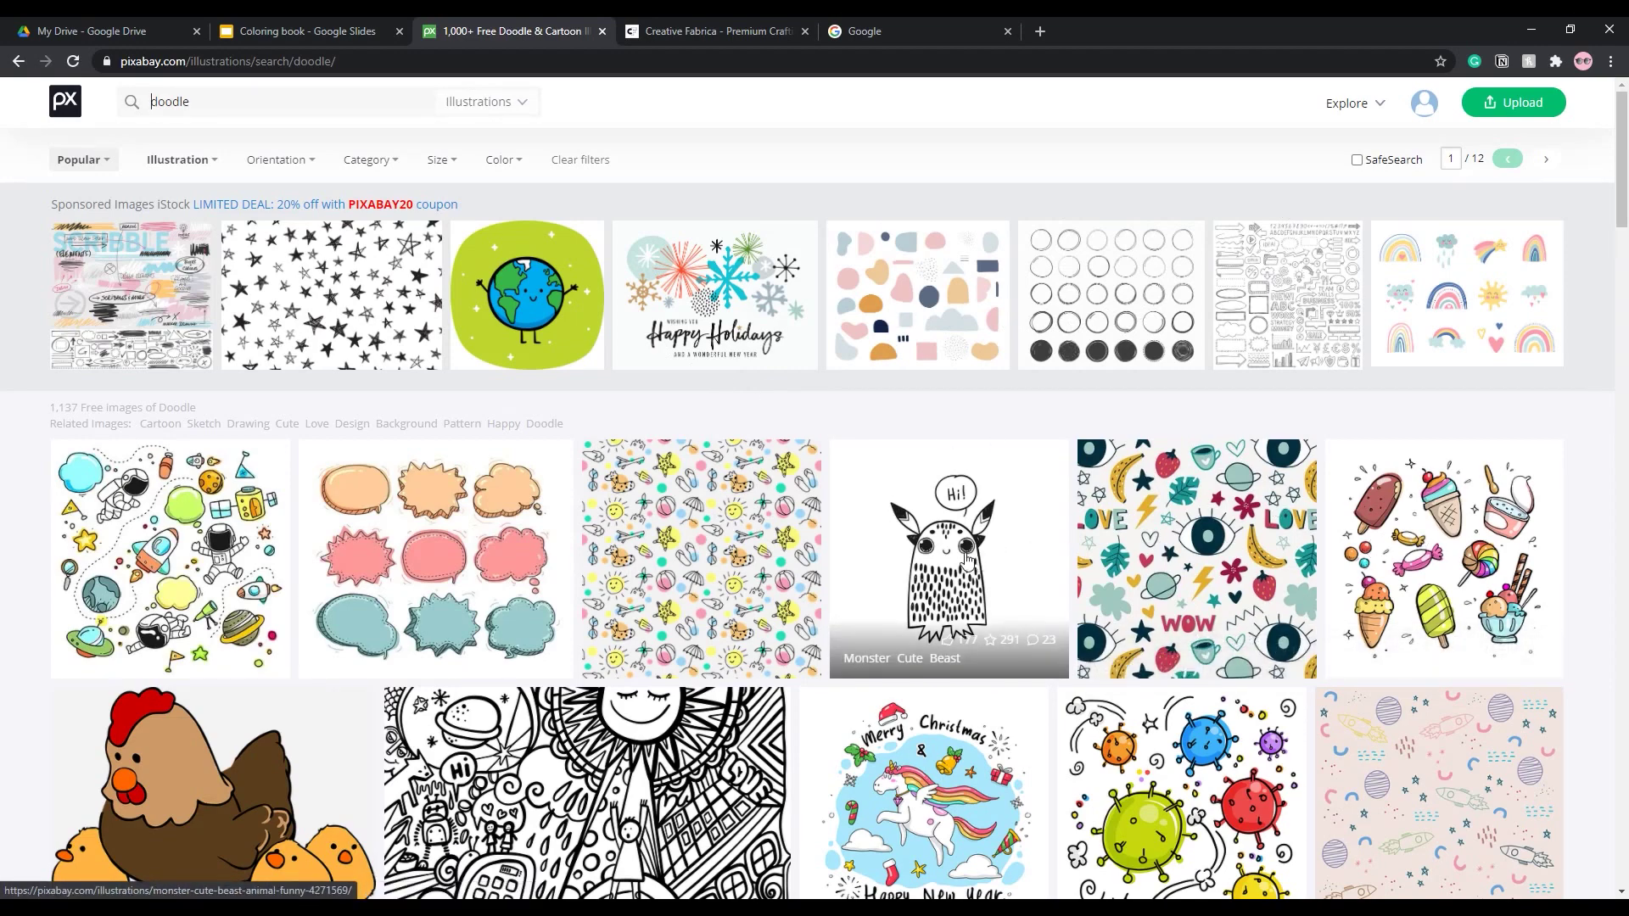
scroll(967, 559, down, 5)
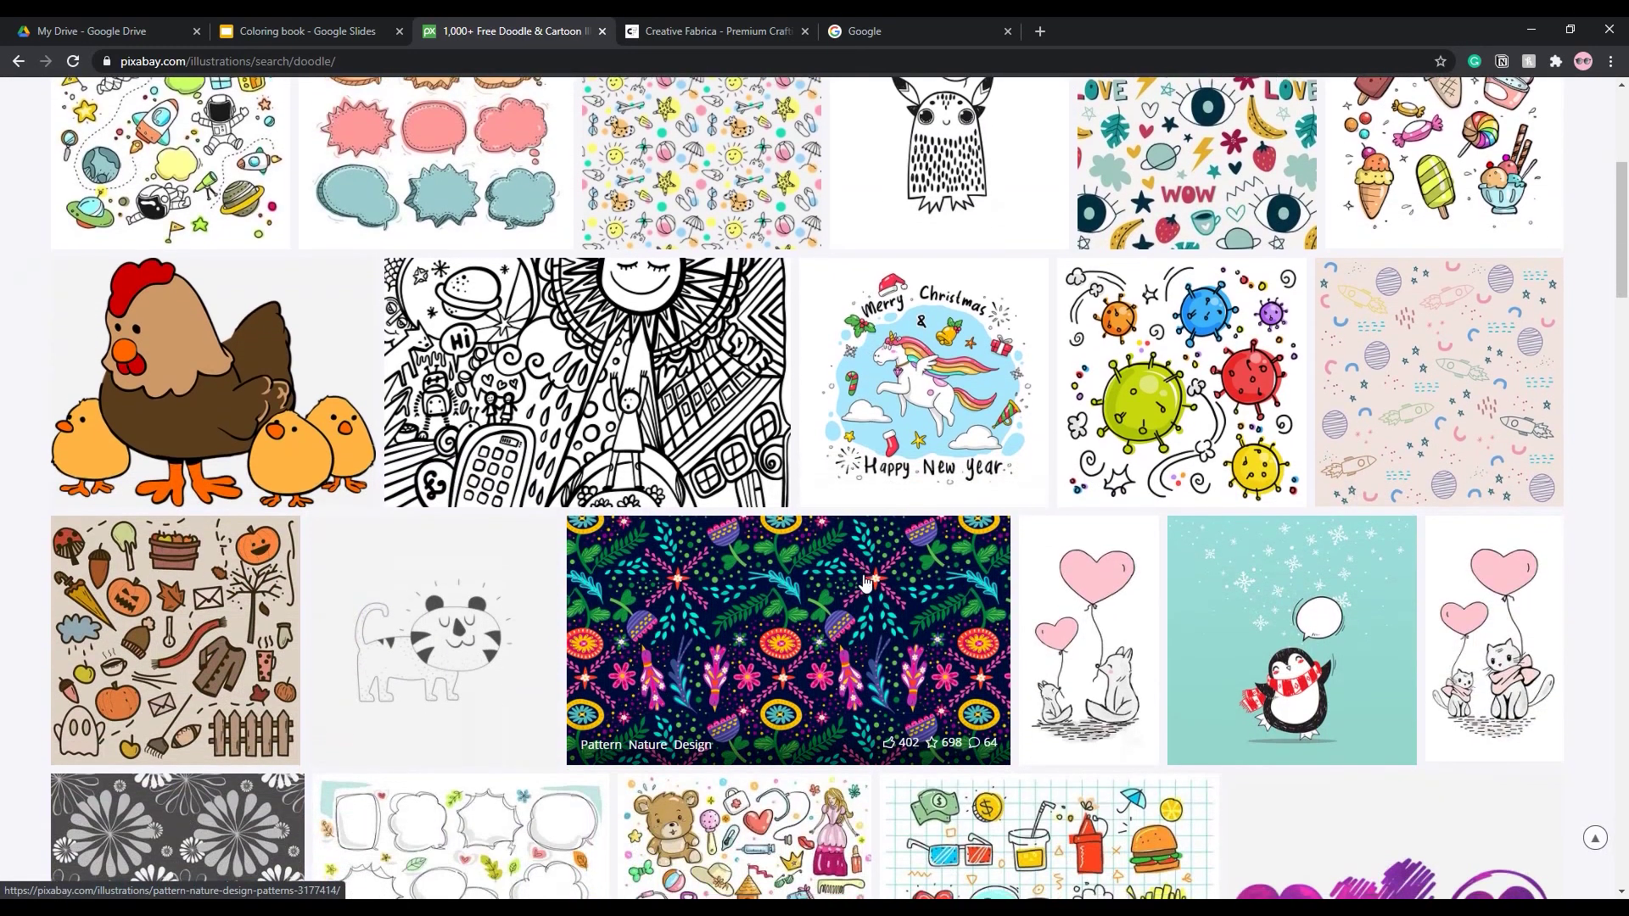
scroll(866, 582, down, 6)
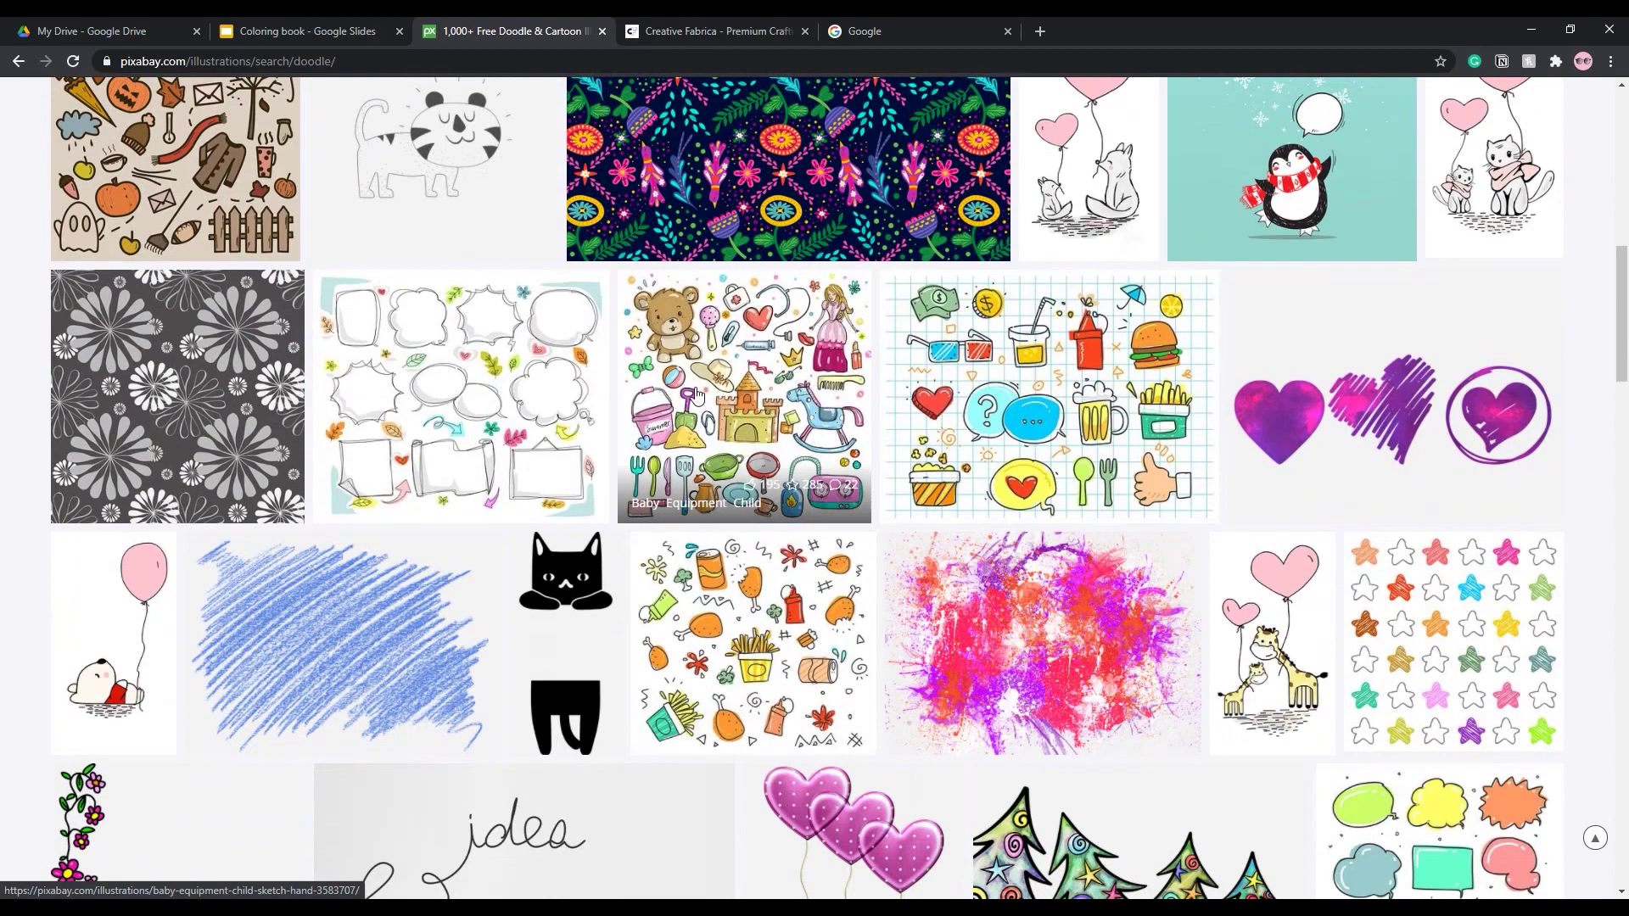
scroll(85, 337, up, 8)
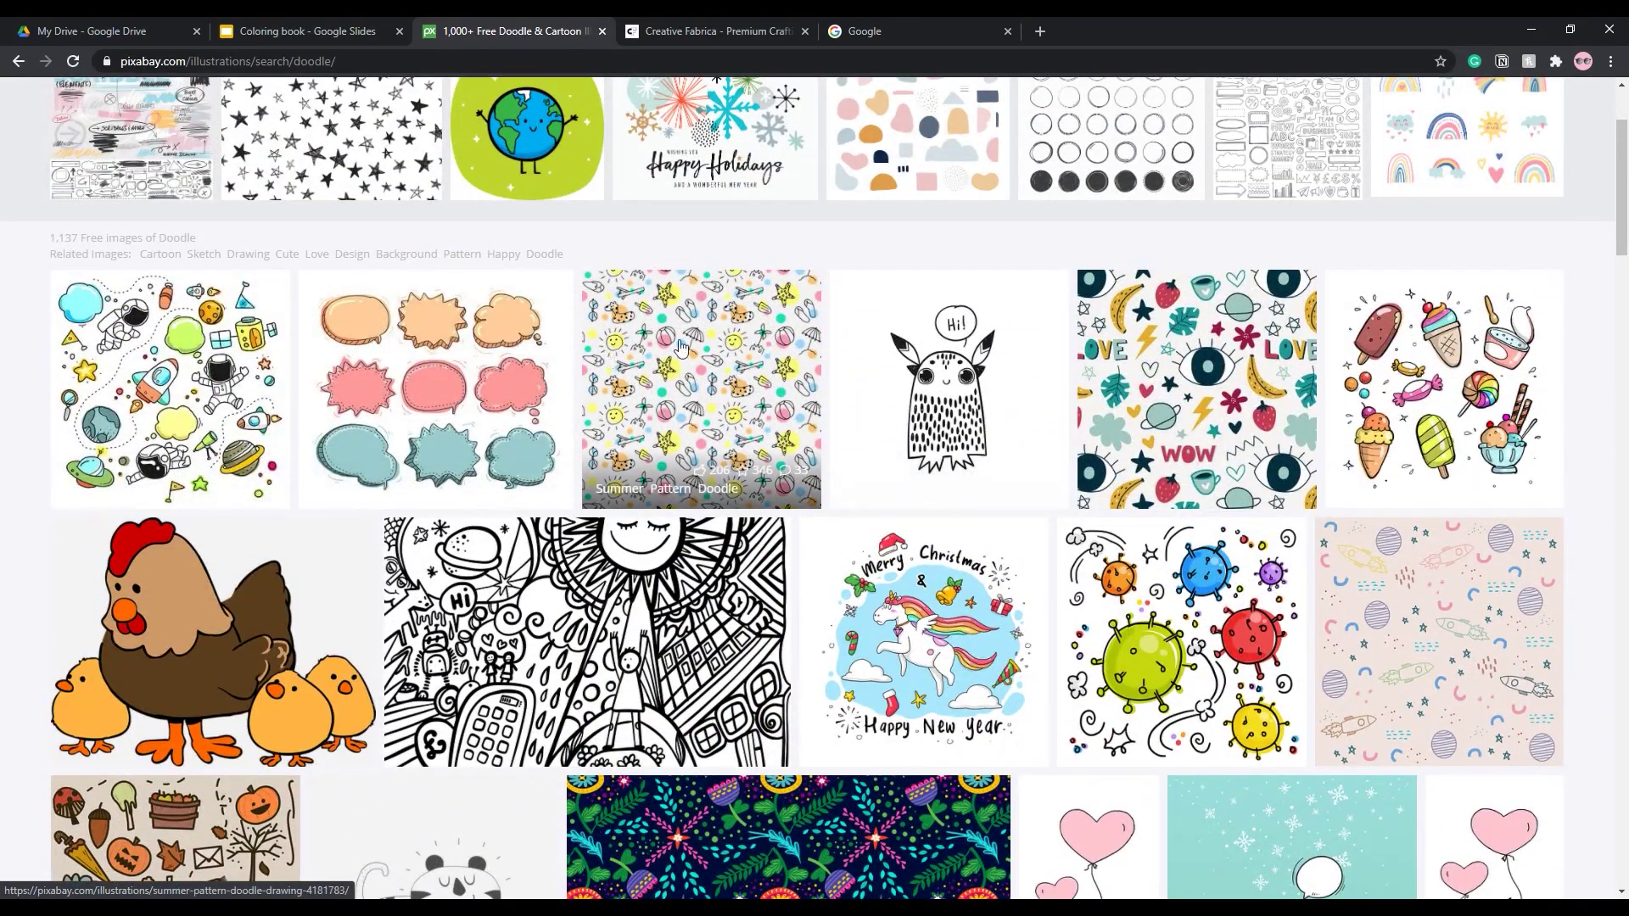
Download the space astronaut doodle illustration as a 1920×1920 JPG
click(181, 377)
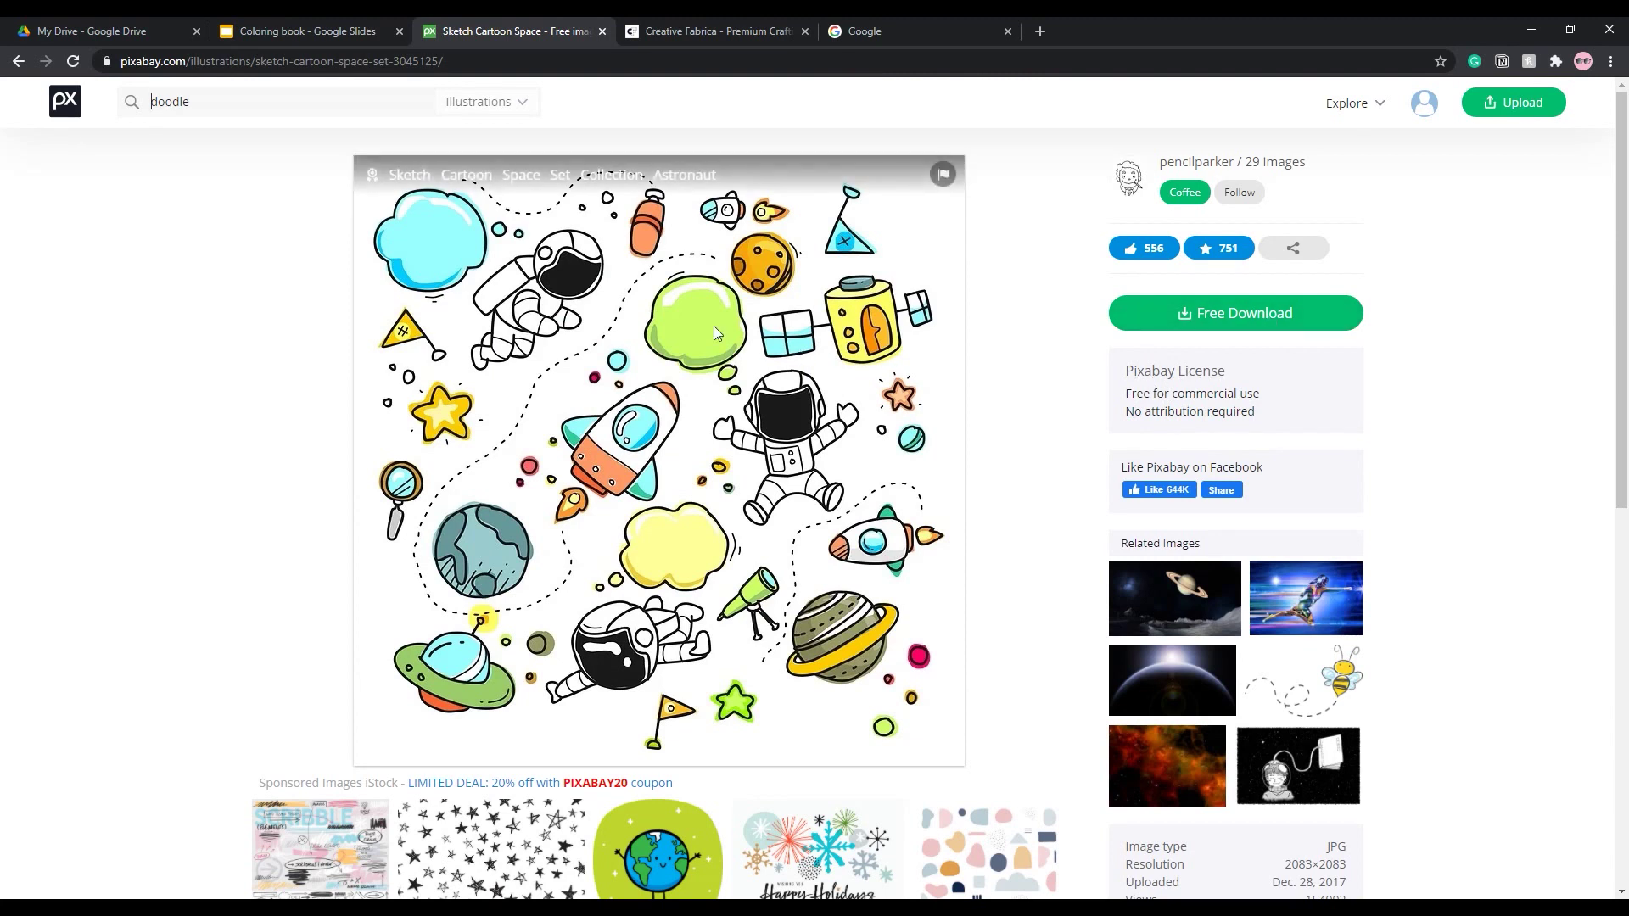
click(1269, 321)
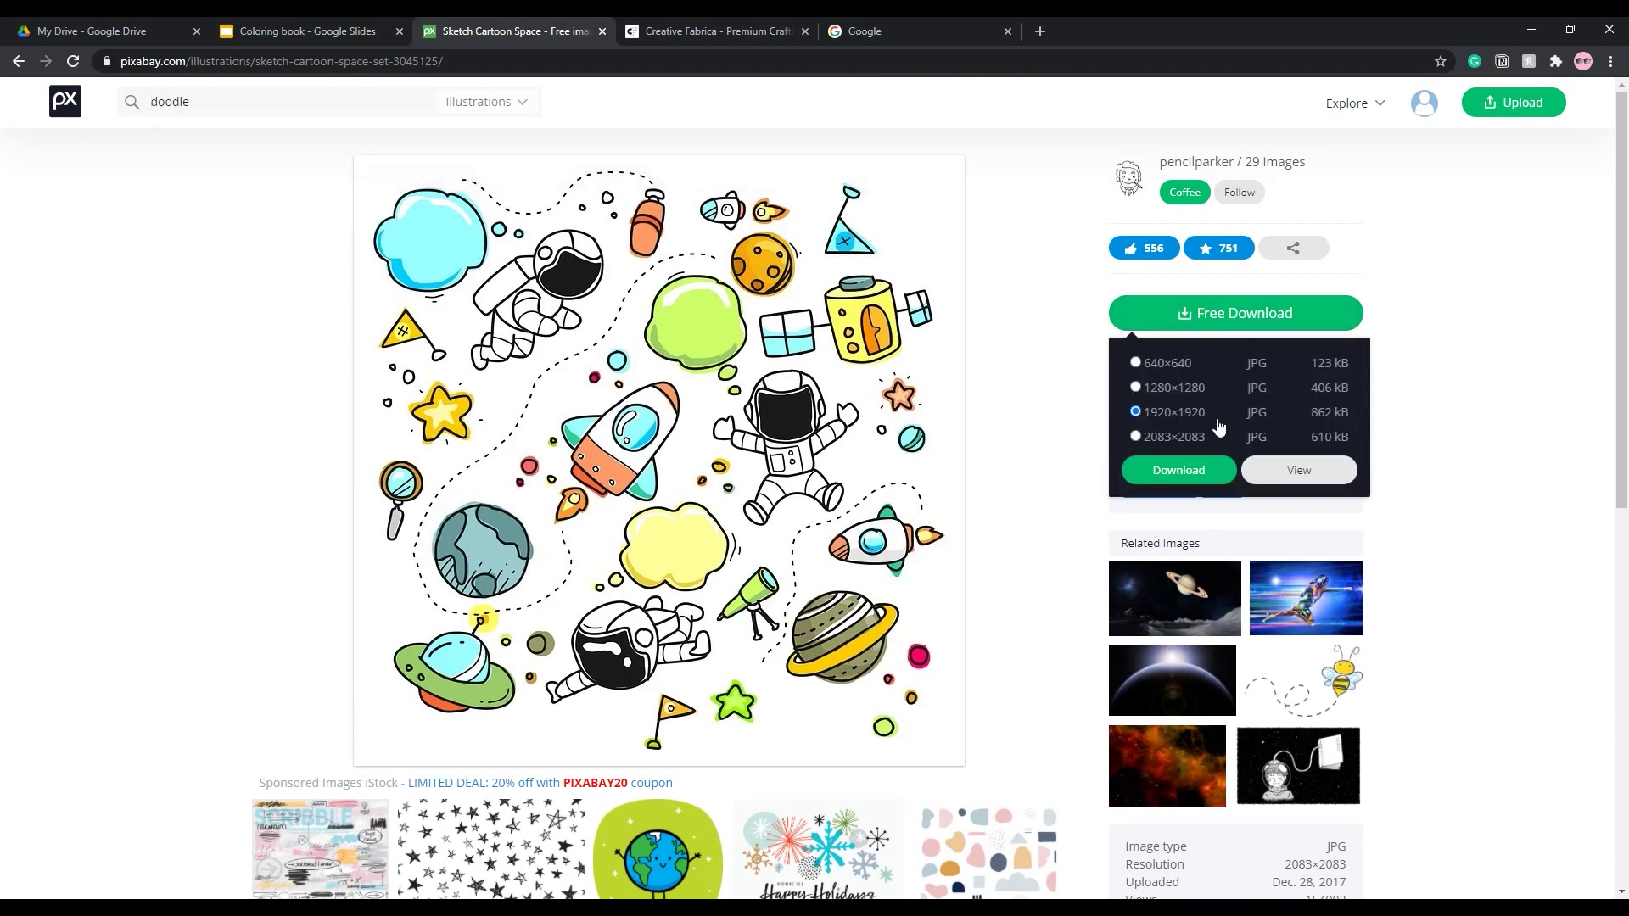
click(1176, 469)
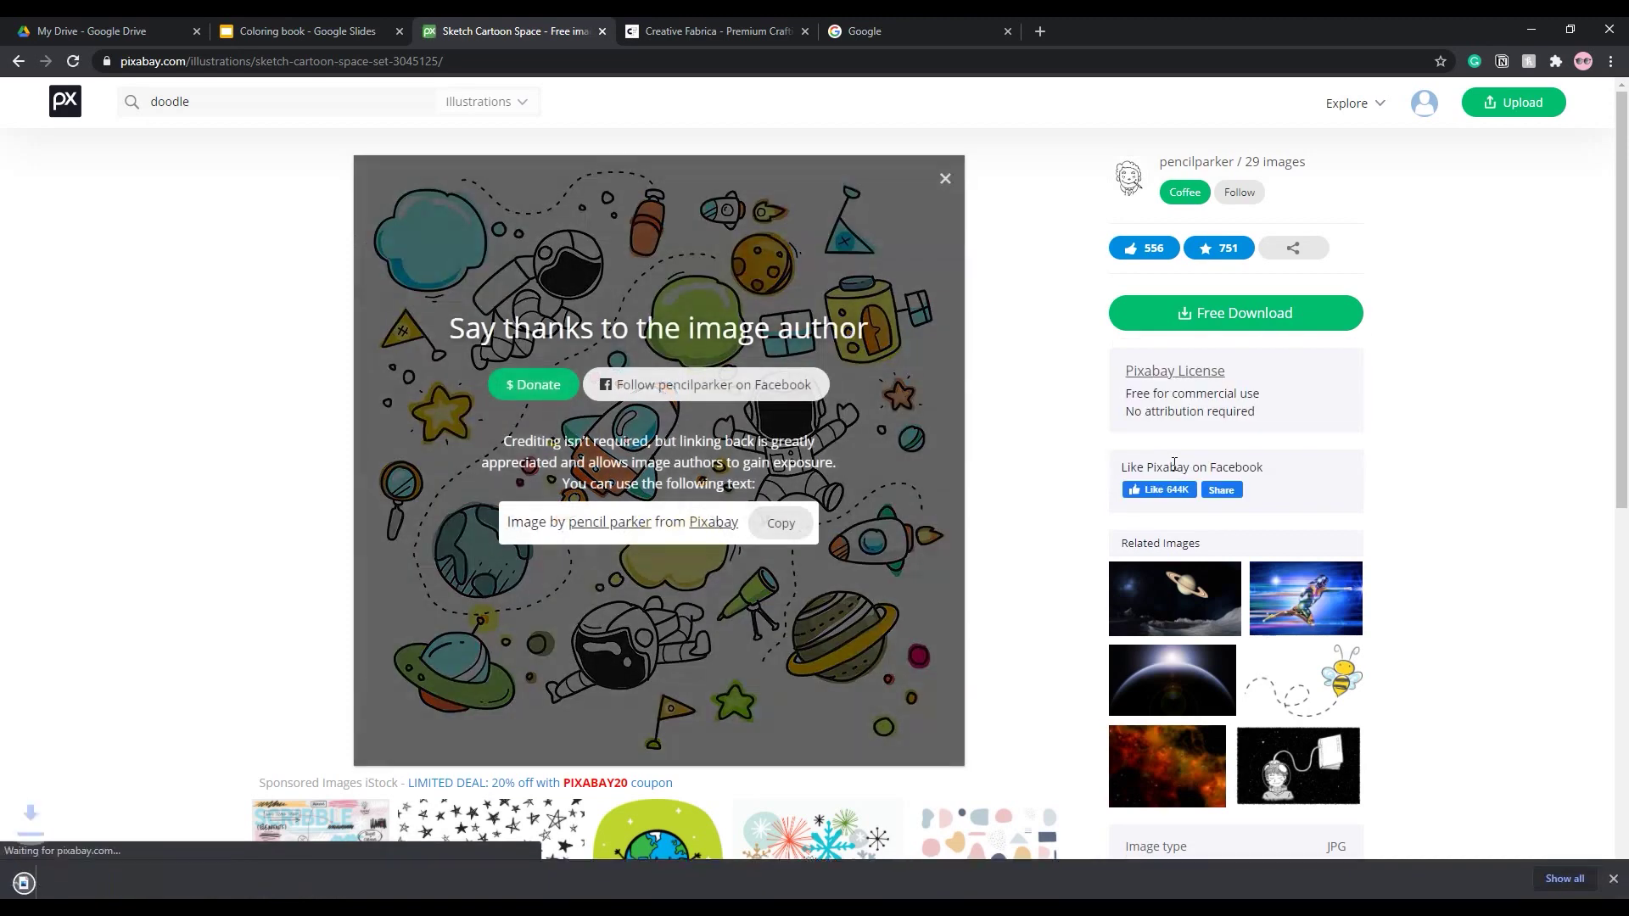
click(945, 178)
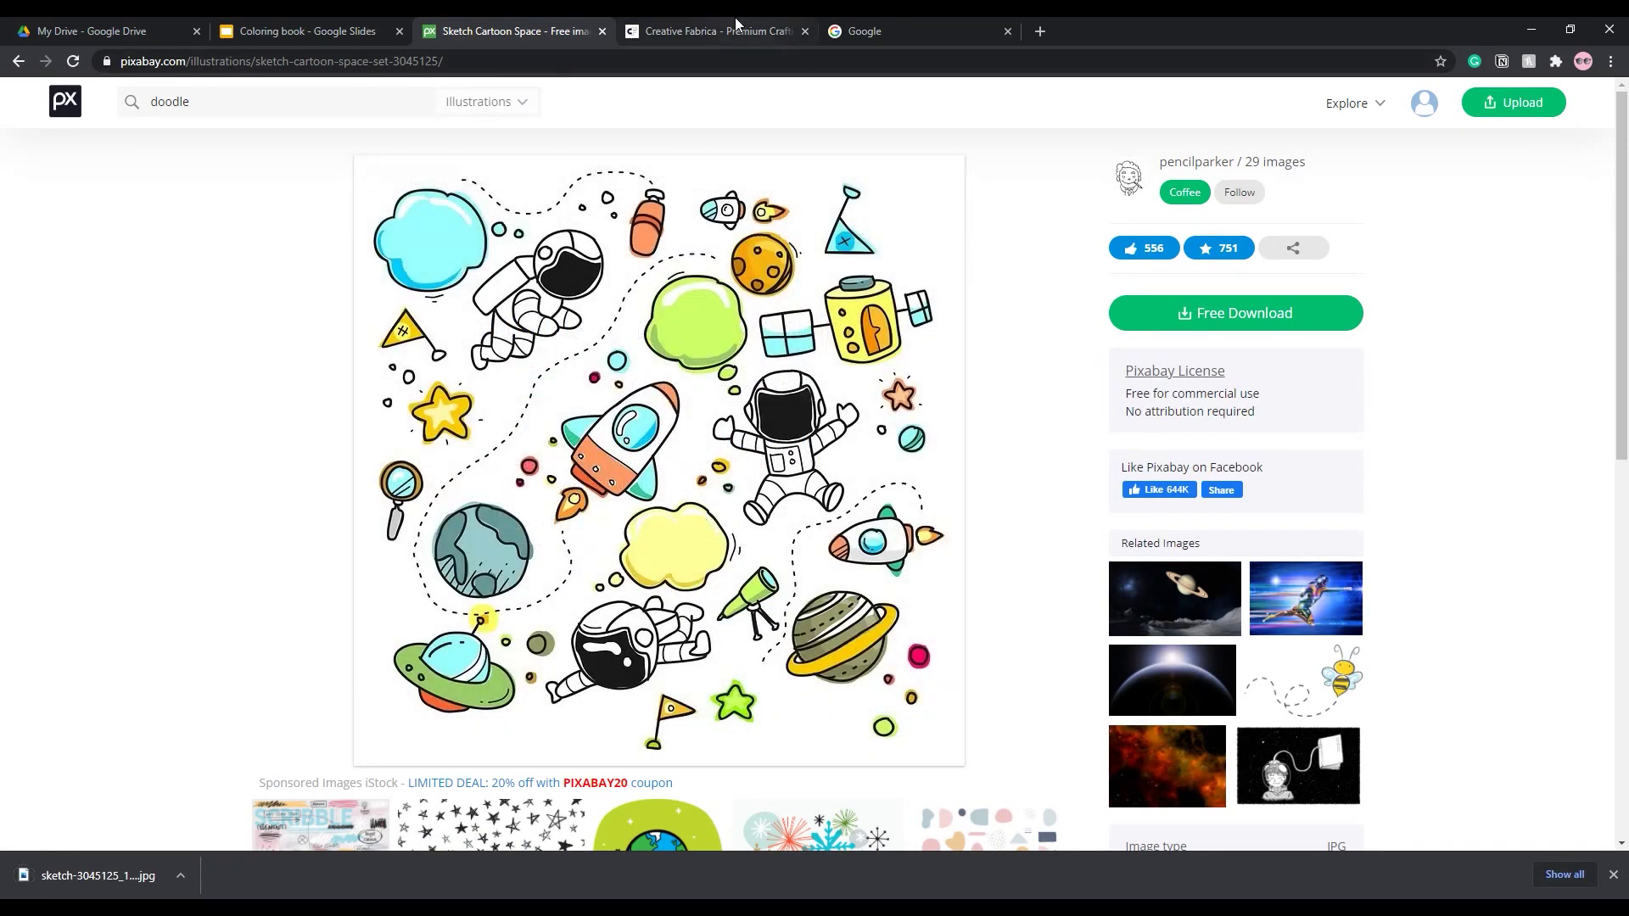
Place the downloaded space doodle JPG on the slide, enlarged to nearly fill the page and centred
click(327, 26)
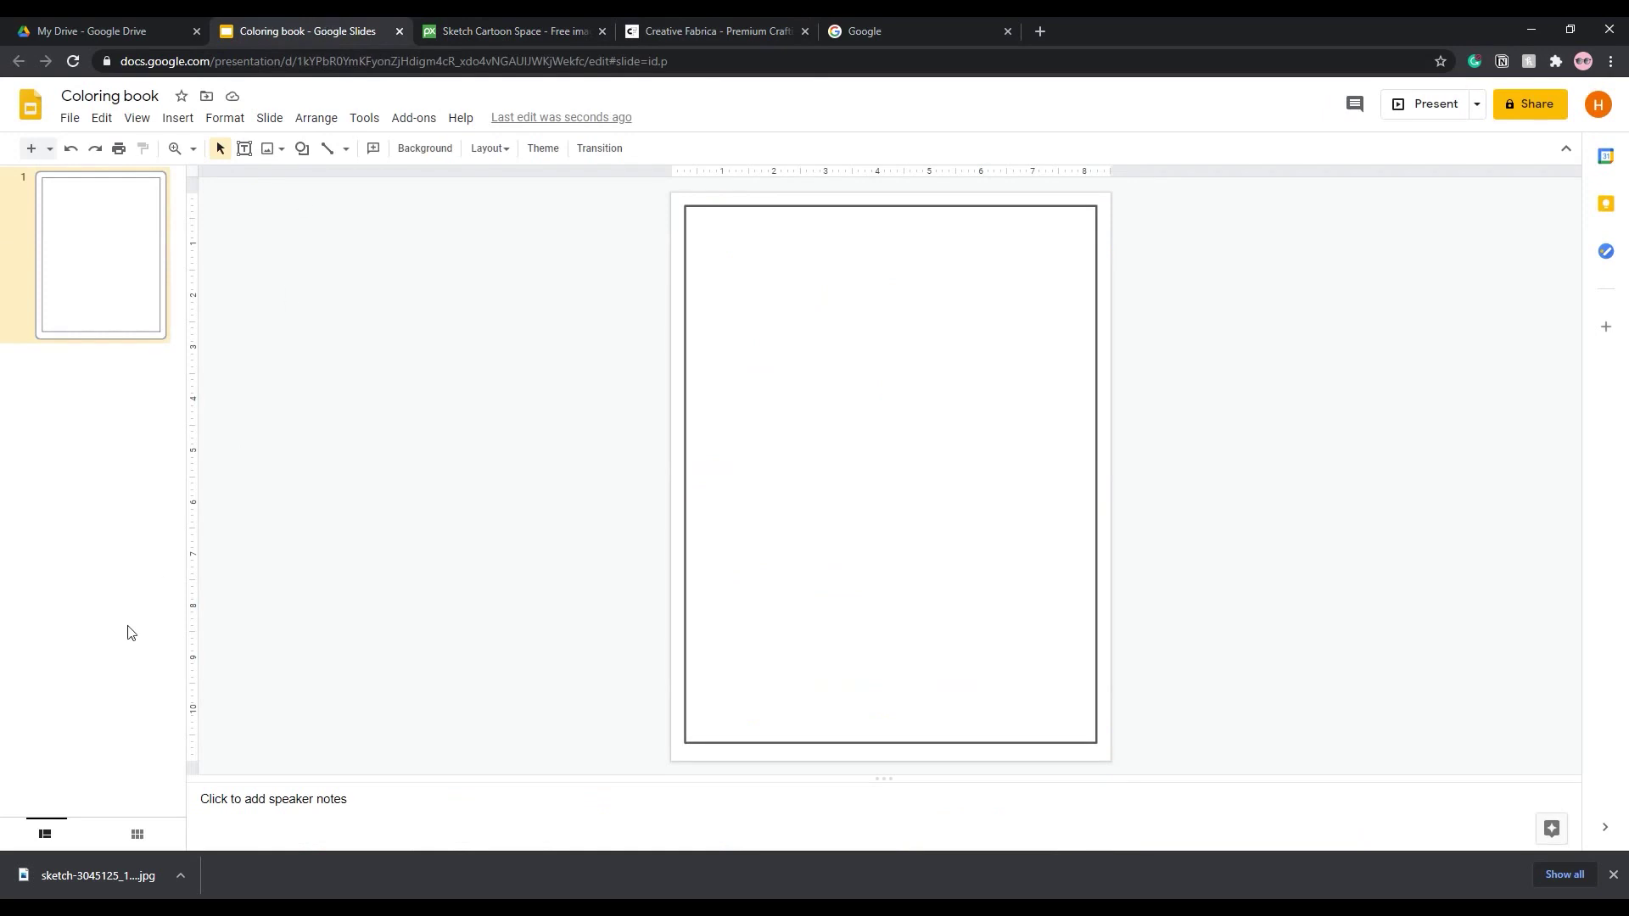
mouse_move(102, 874)
mouse_down()
mouse_move(724, 545)
mouse_move(850, 309)
mouse_move(844, 291)
mouse_up()
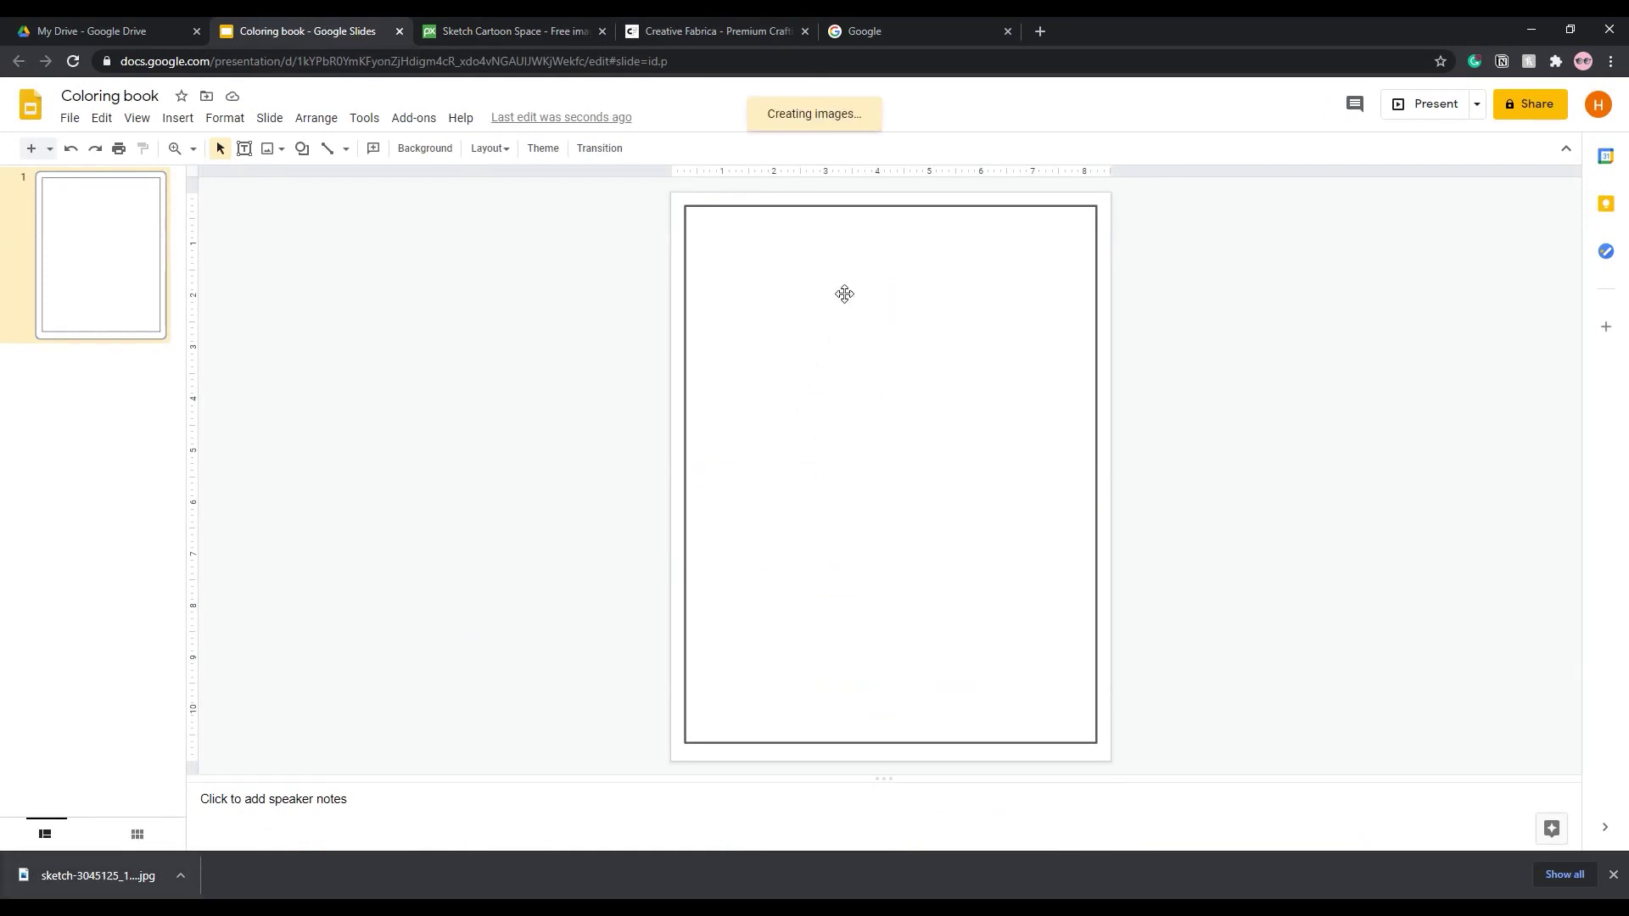
scroll(1215, 353, up, 3)
scroll(1202, 360, down, 2)
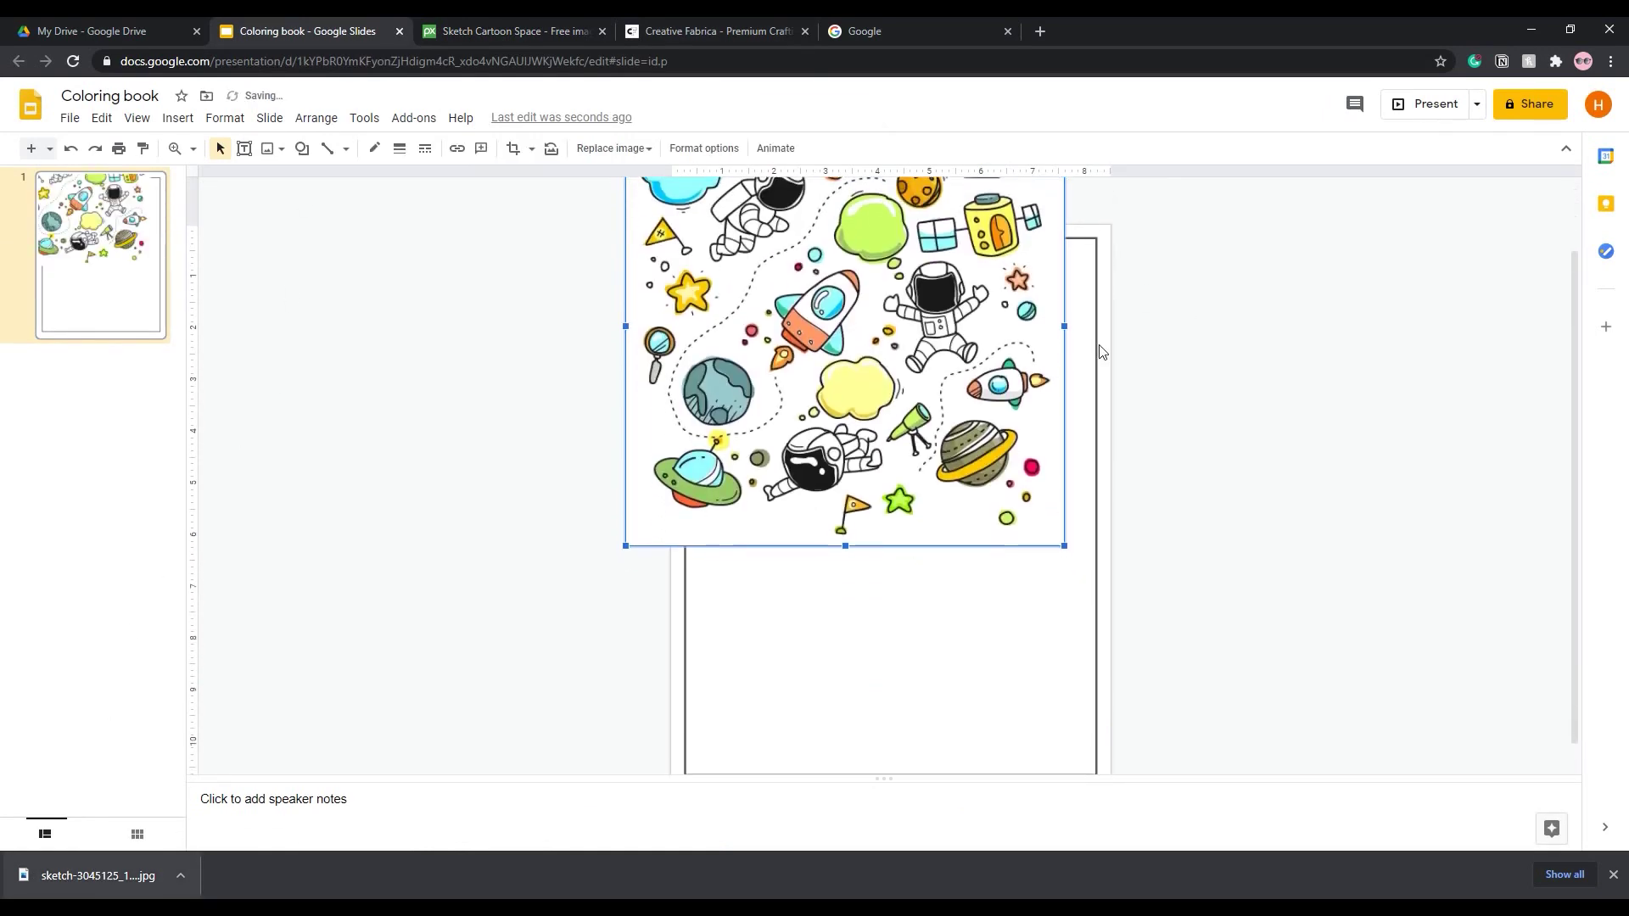
mouse_move(927, 433)
mouse_down()
mouse_move(937, 406)
mouse_move(938, 456)
mouse_up()
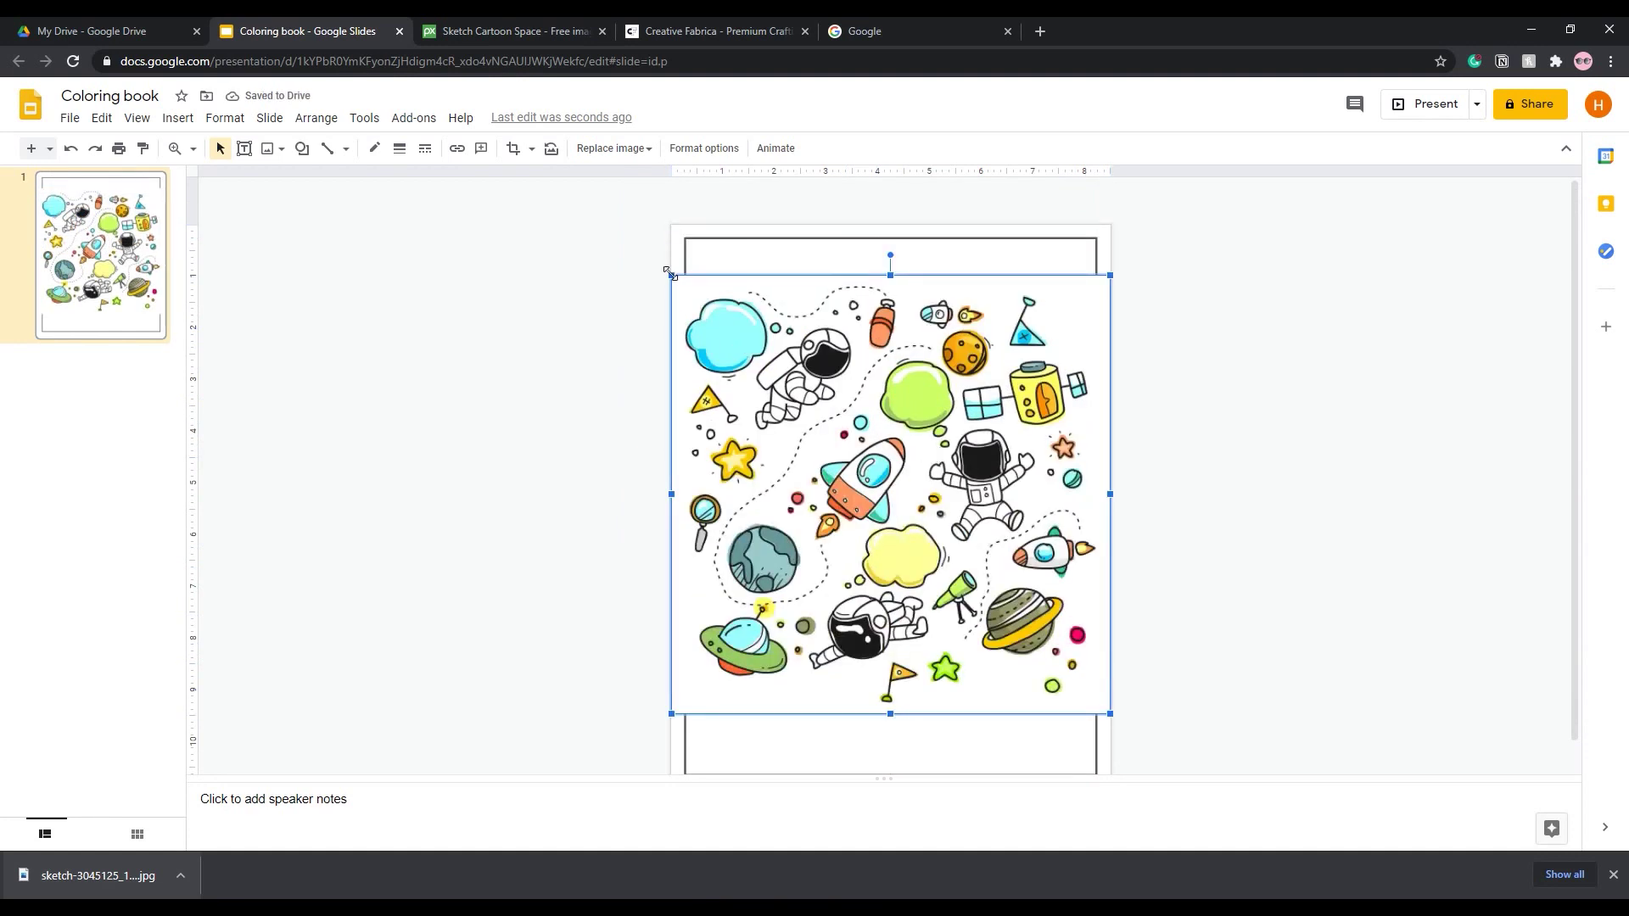
drag(671, 275, 621, 226)
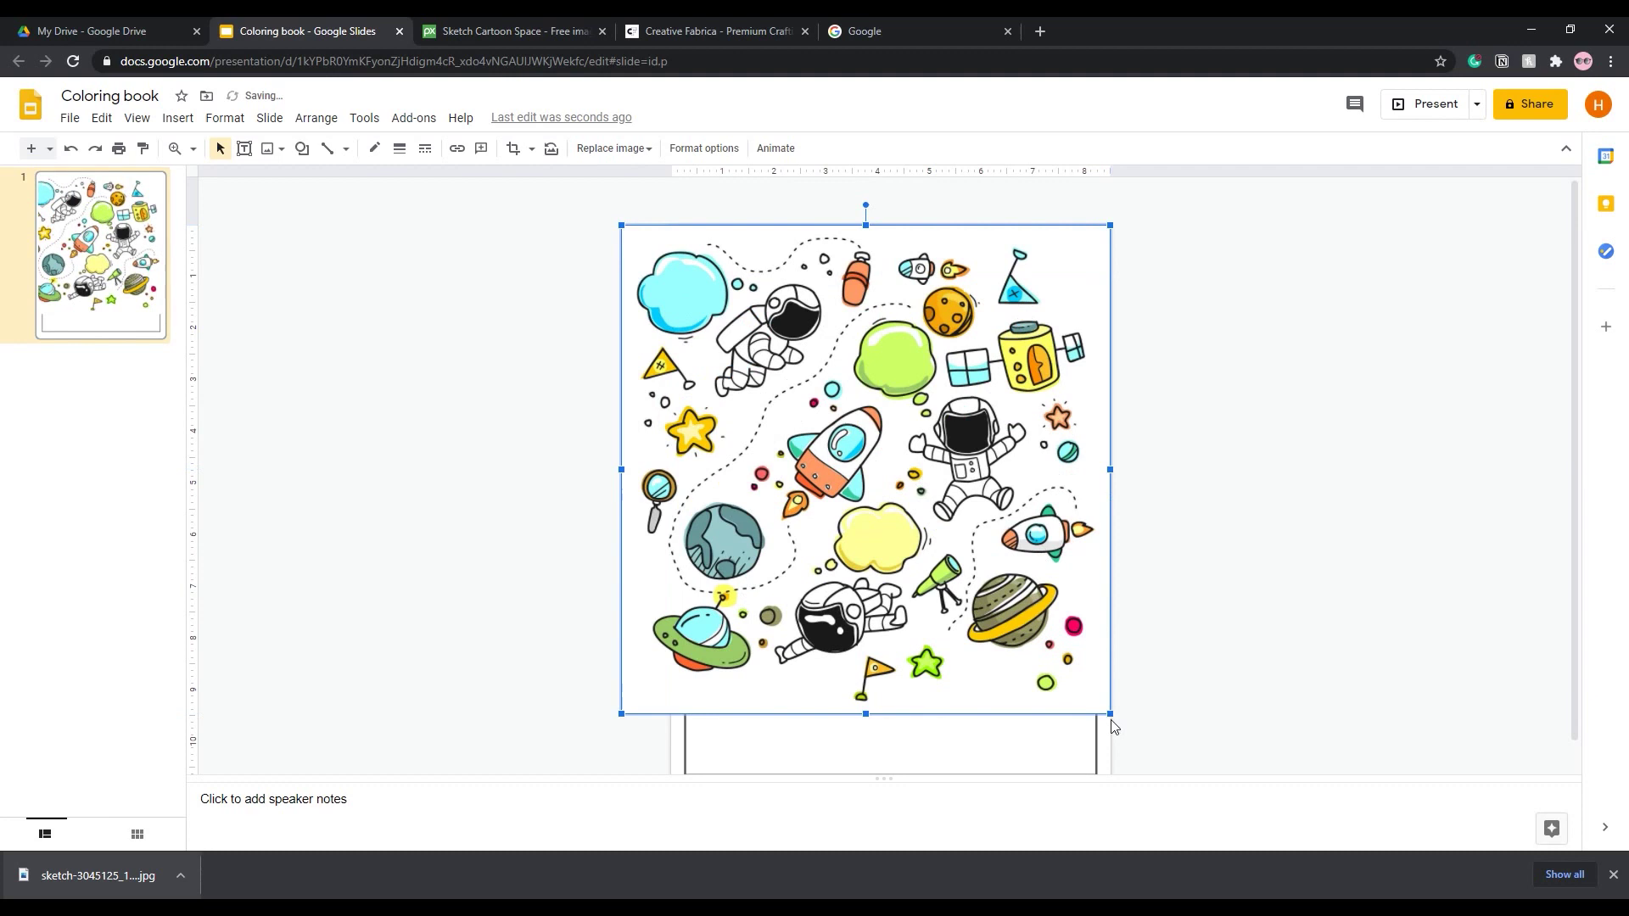
scroll(1107, 709, down, 1)
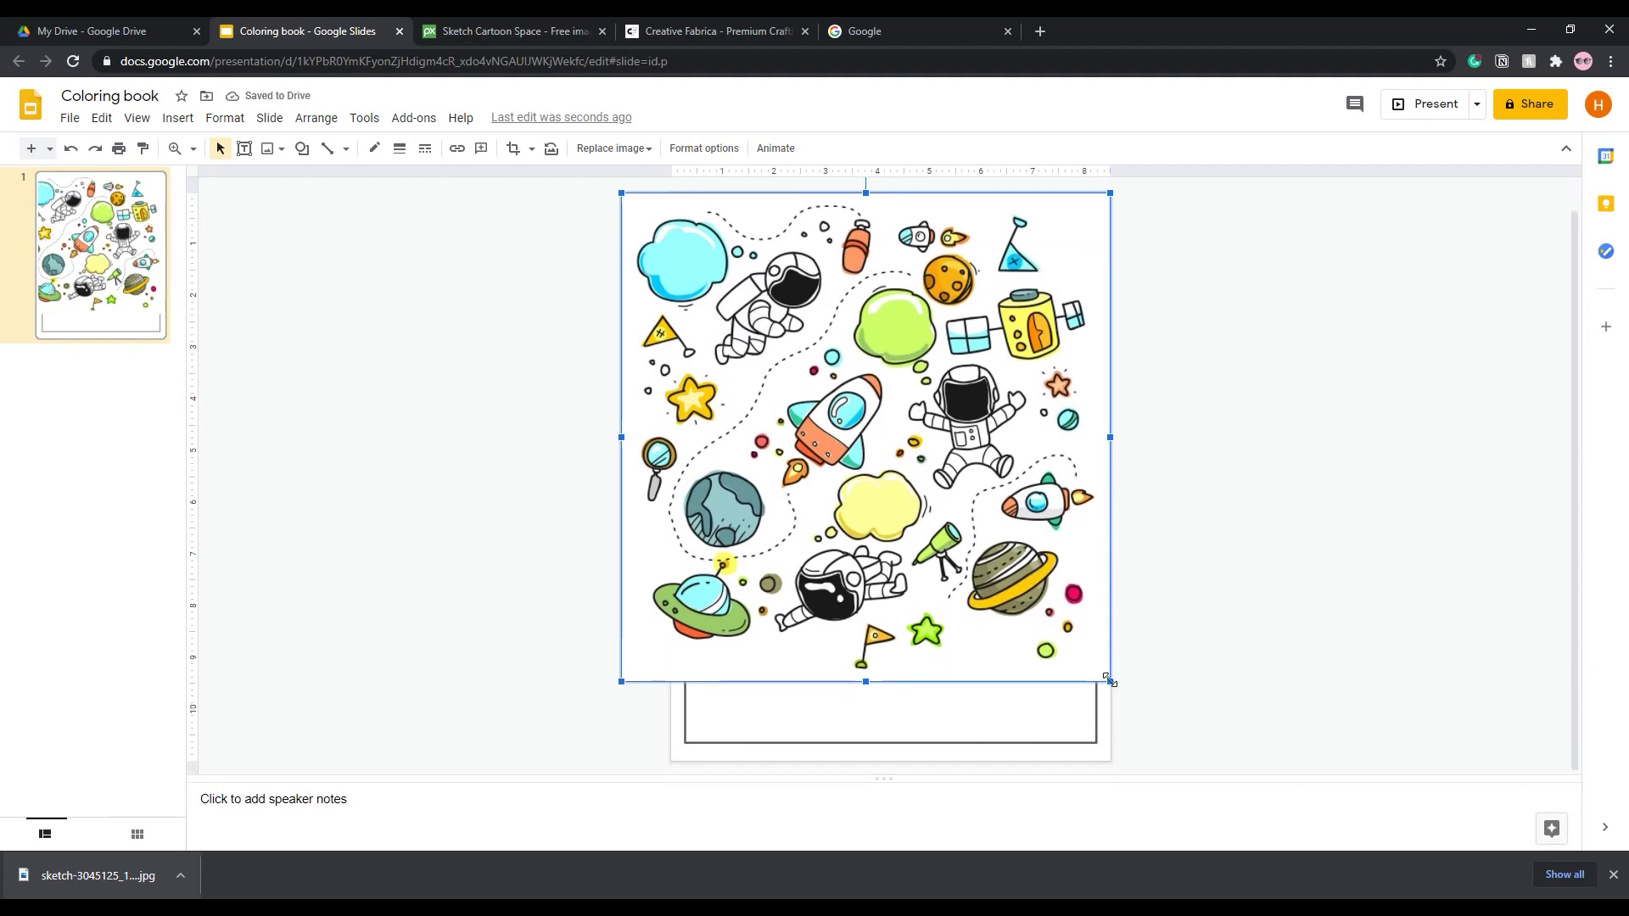
drag(1110, 681, 1190, 761)
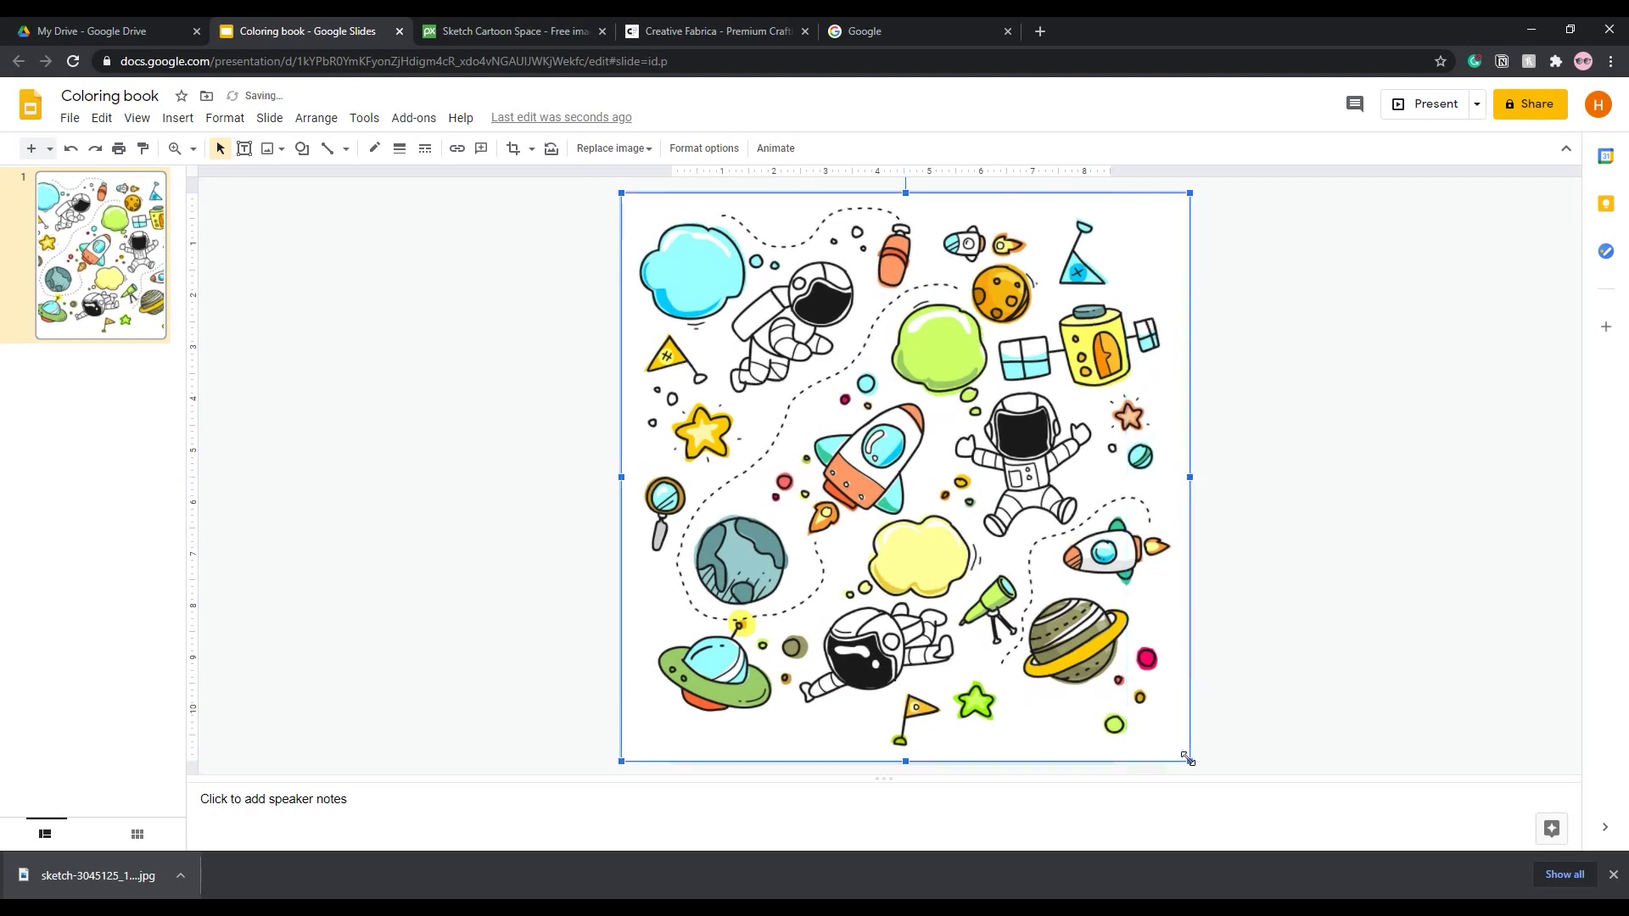
mouse_move(1032, 534)
mouse_down()
mouse_move(986, 539)
mouse_move(1036, 528)
mouse_up()
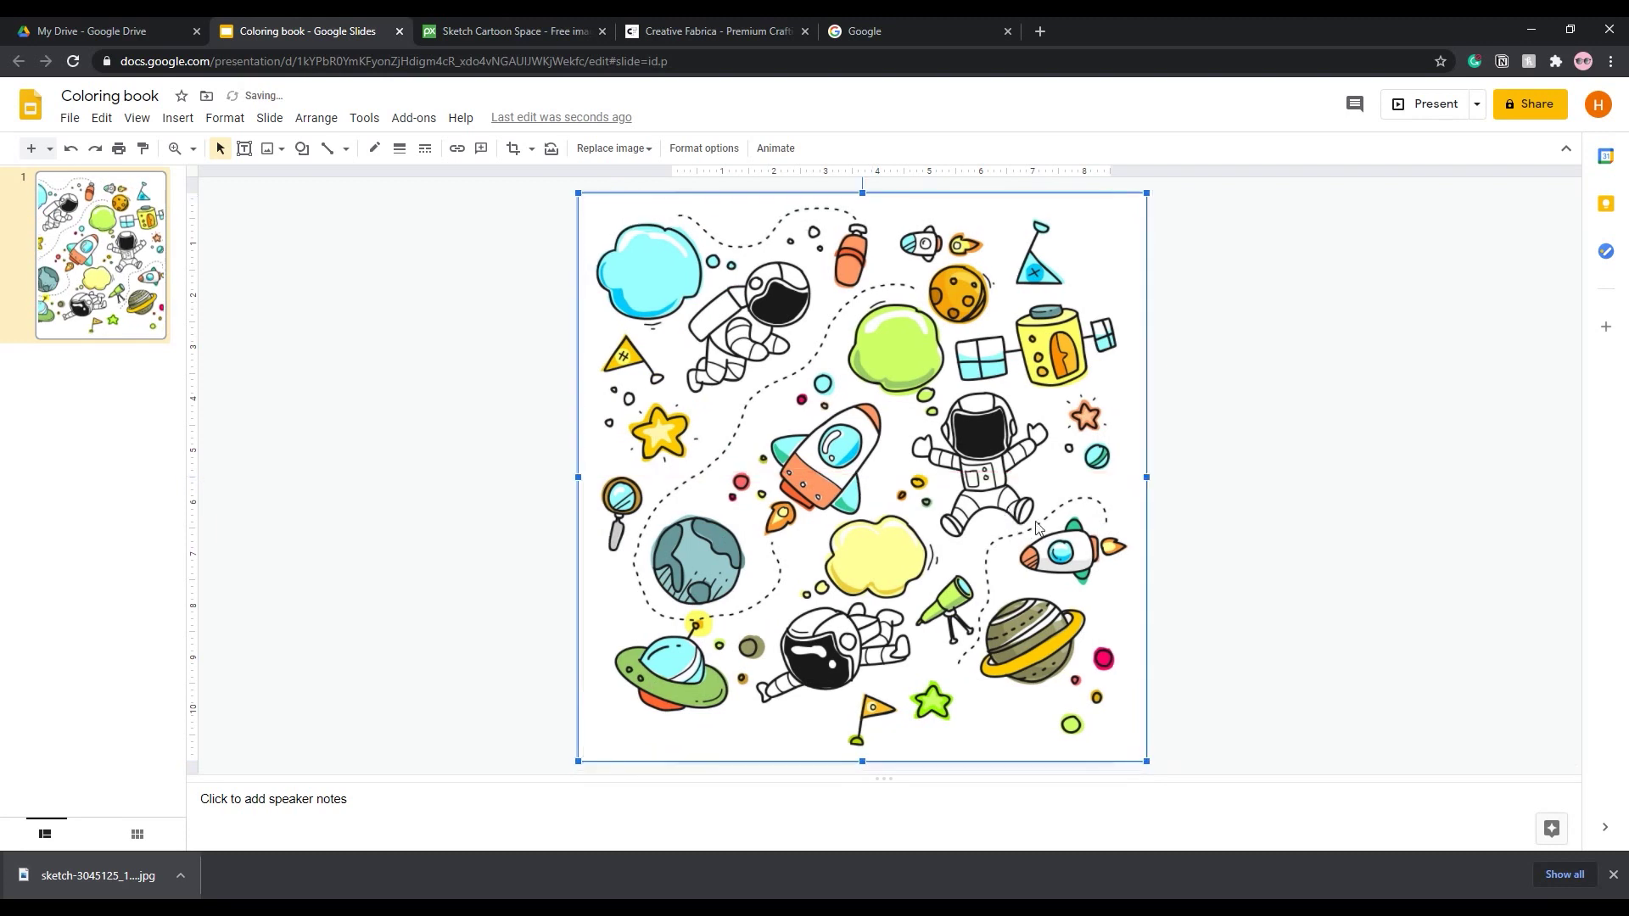
Recolour the doodle image to Light 1 and raise its contrast for crisp black lines
click(1352, 532)
click(1135, 376)
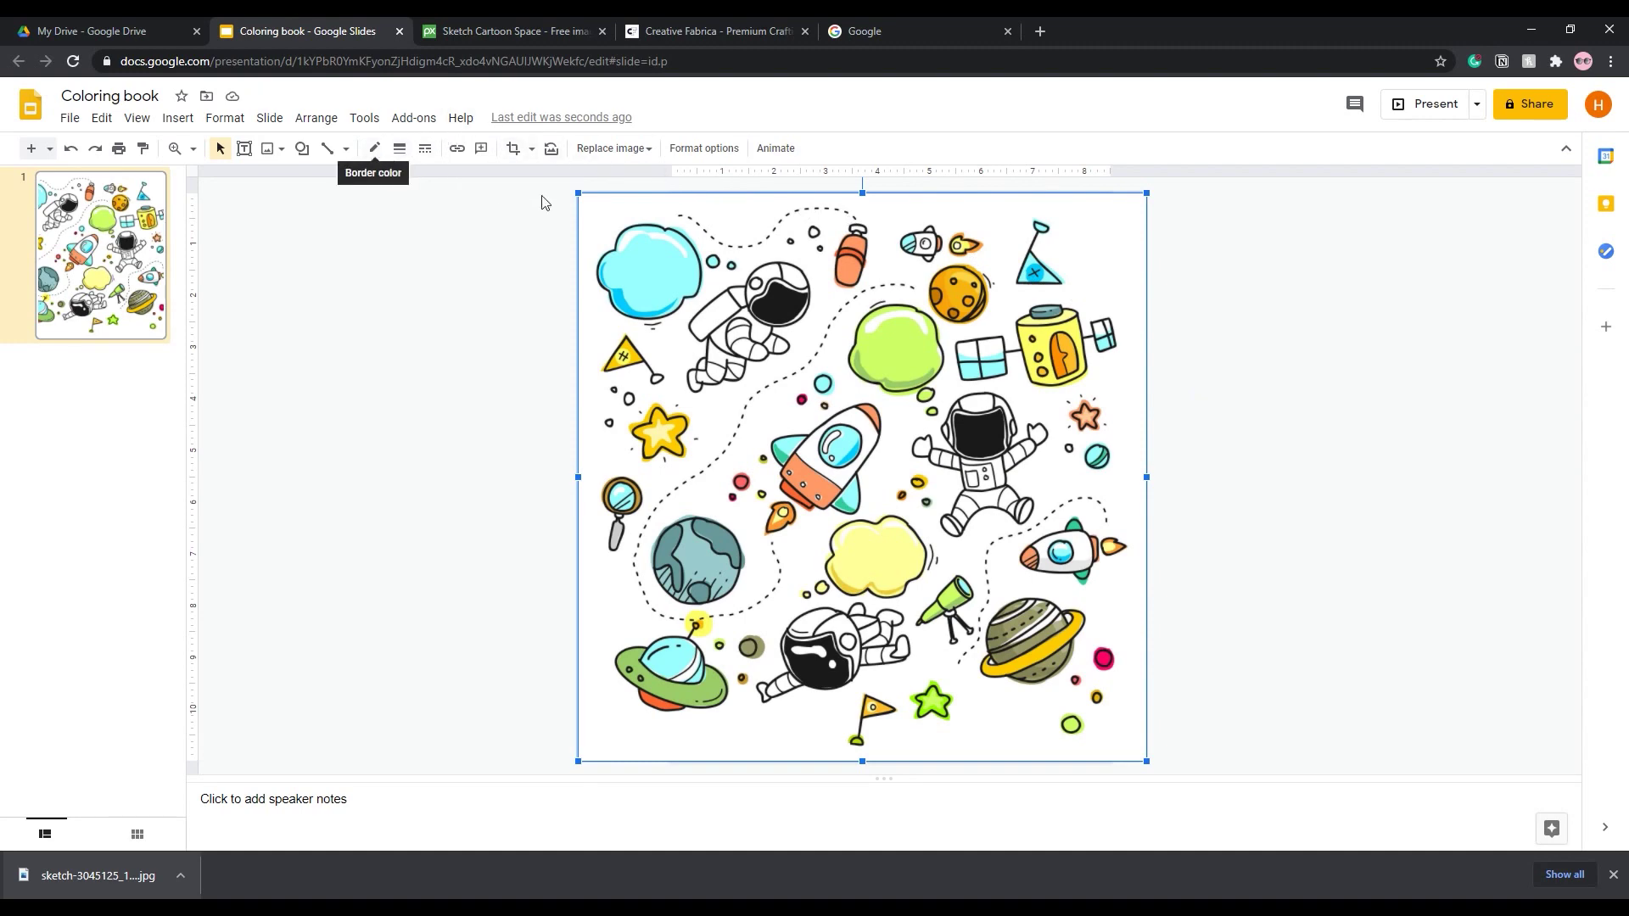
click(686, 148)
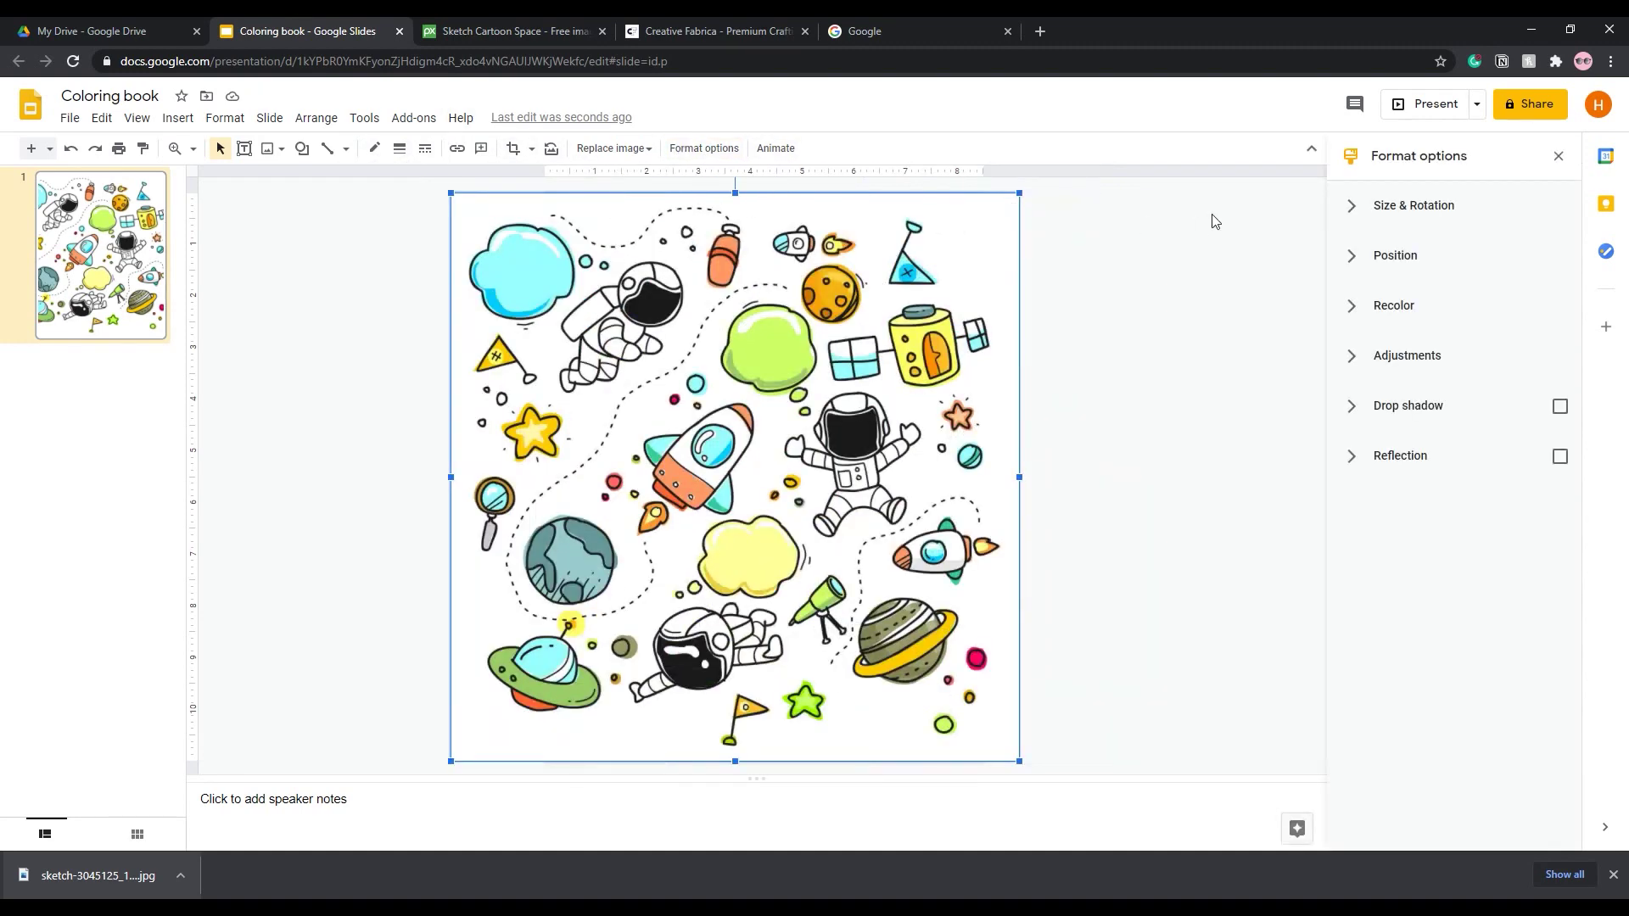
click(1400, 306)
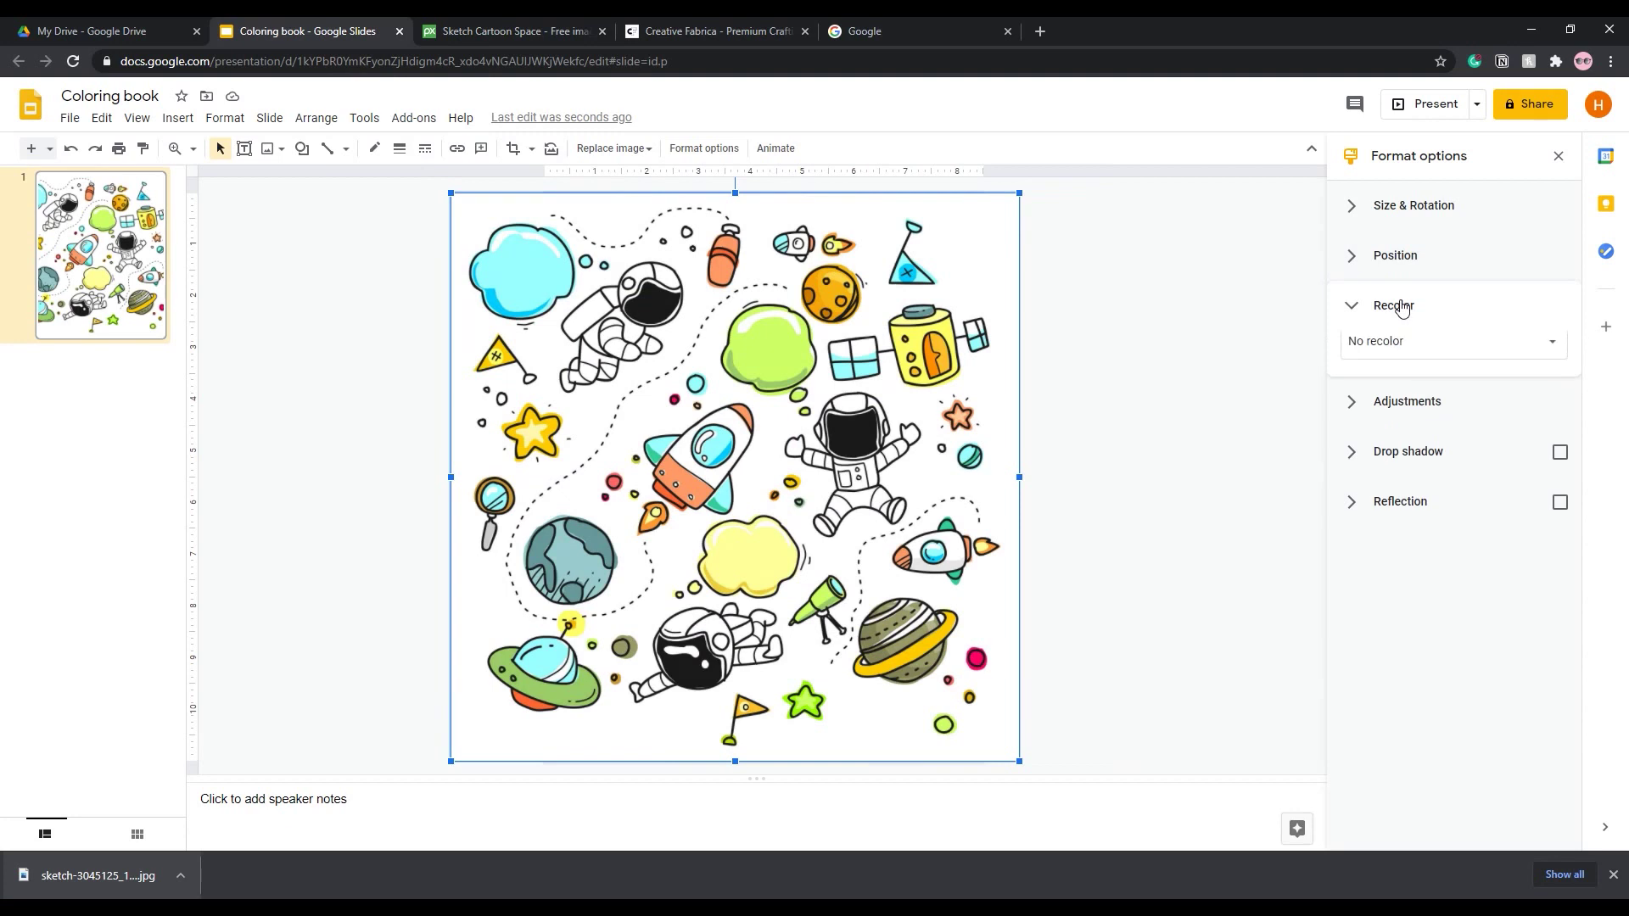
click(1424, 353)
click(1386, 449)
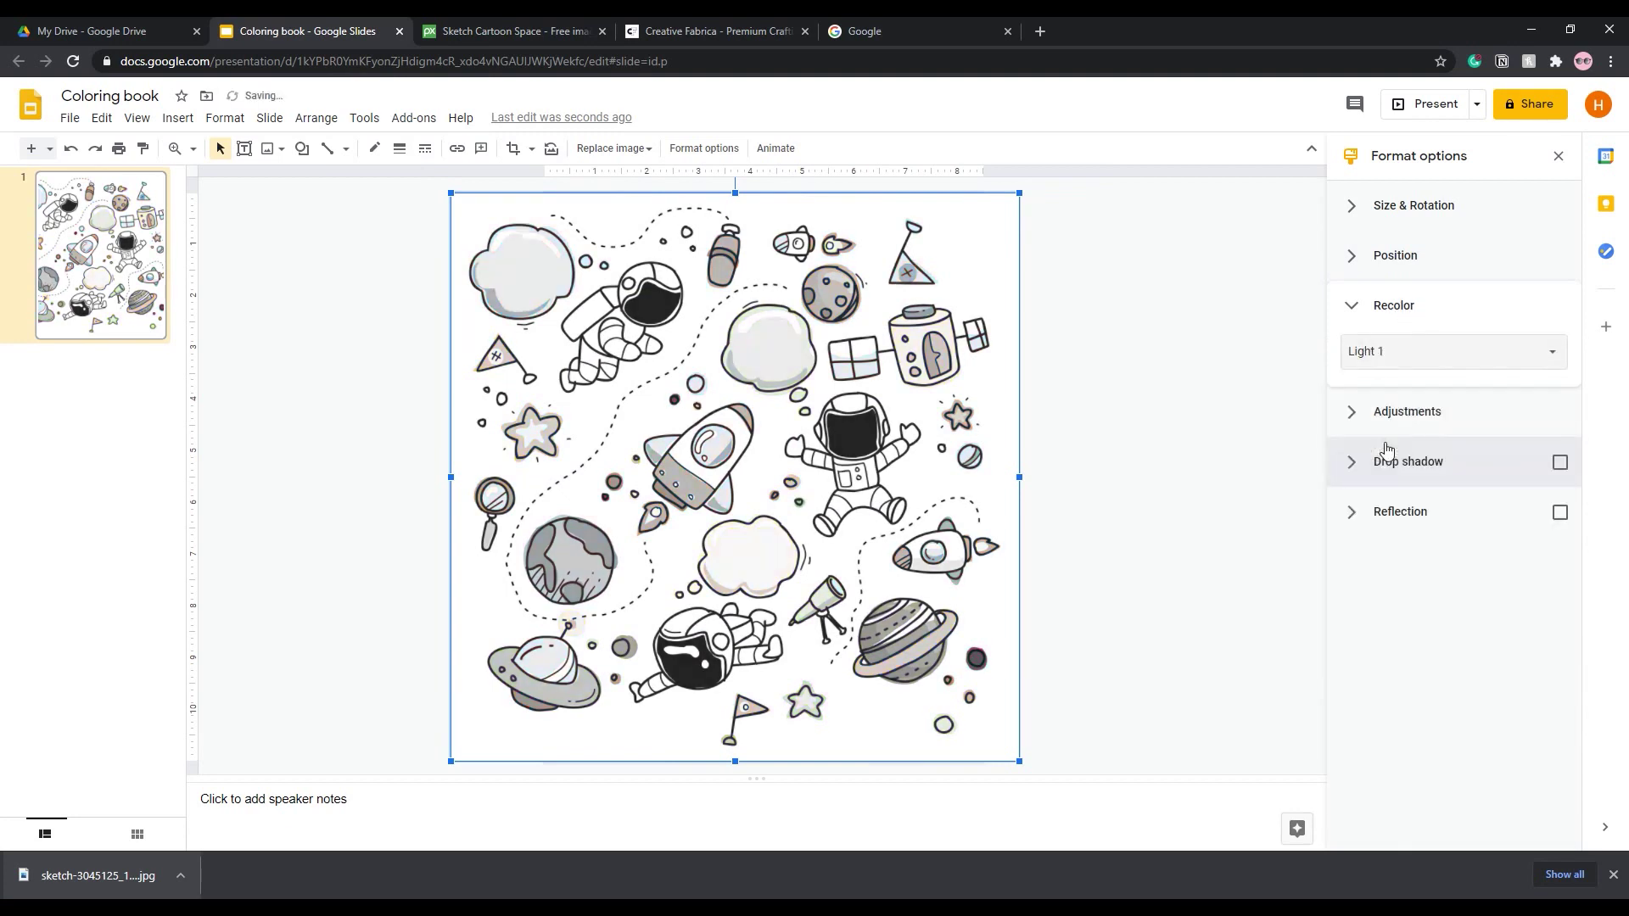
click(1429, 418)
drag(1457, 555, 1537, 548)
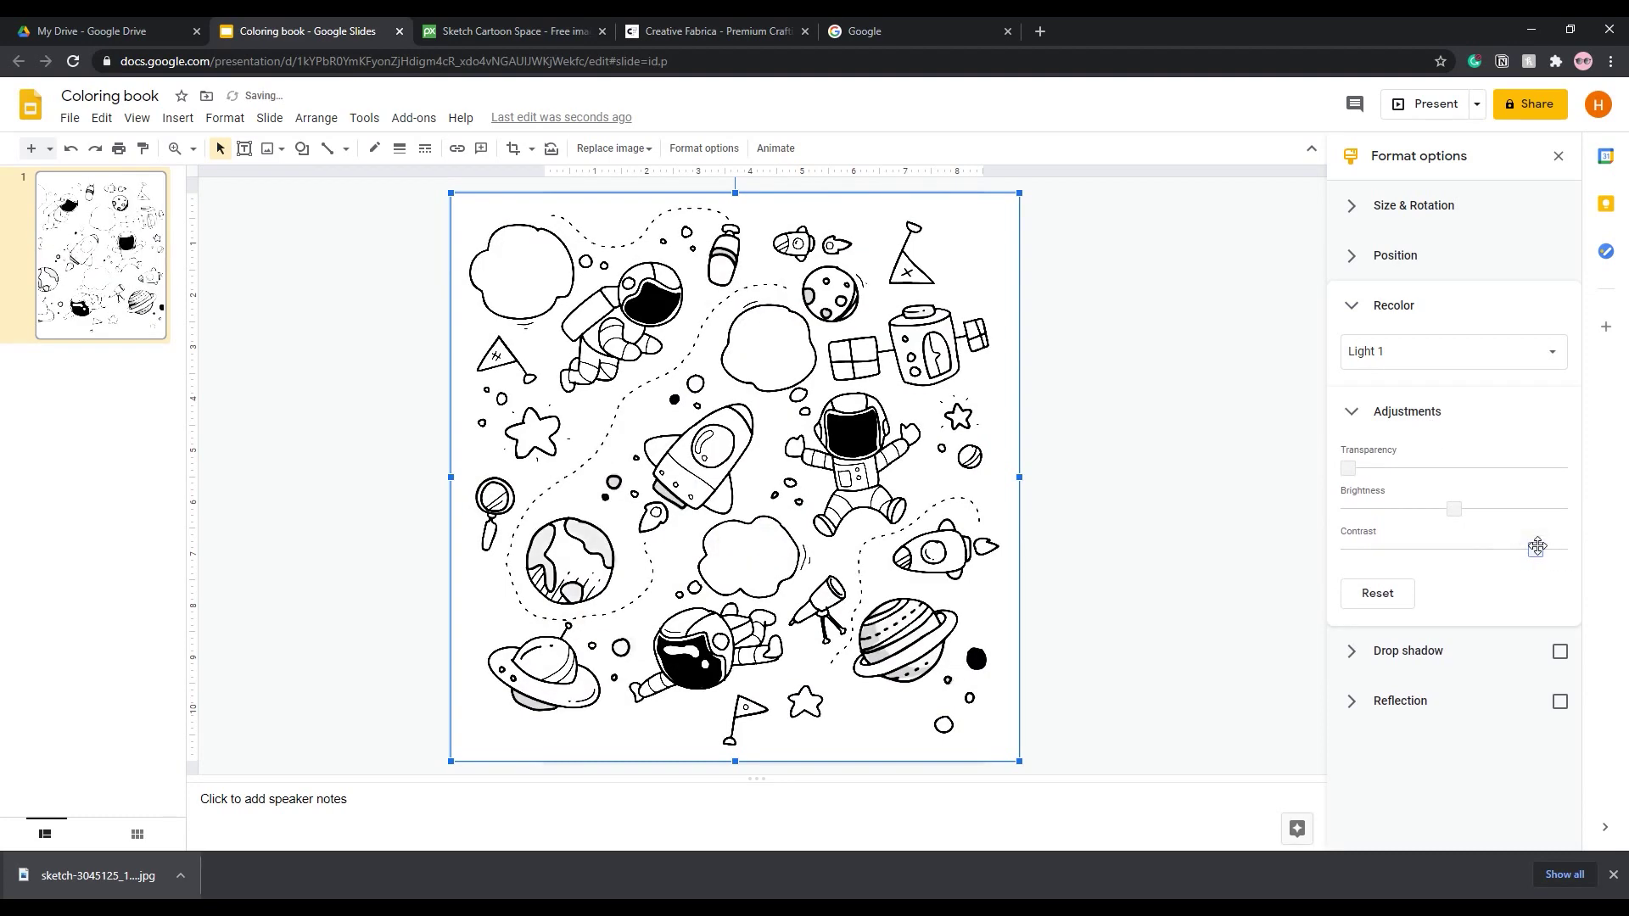
Send the doodle image to the back, behind the page border
click(1193, 443)
click(912, 357)
right_click(734, 268)
mouse_move(812, 506)
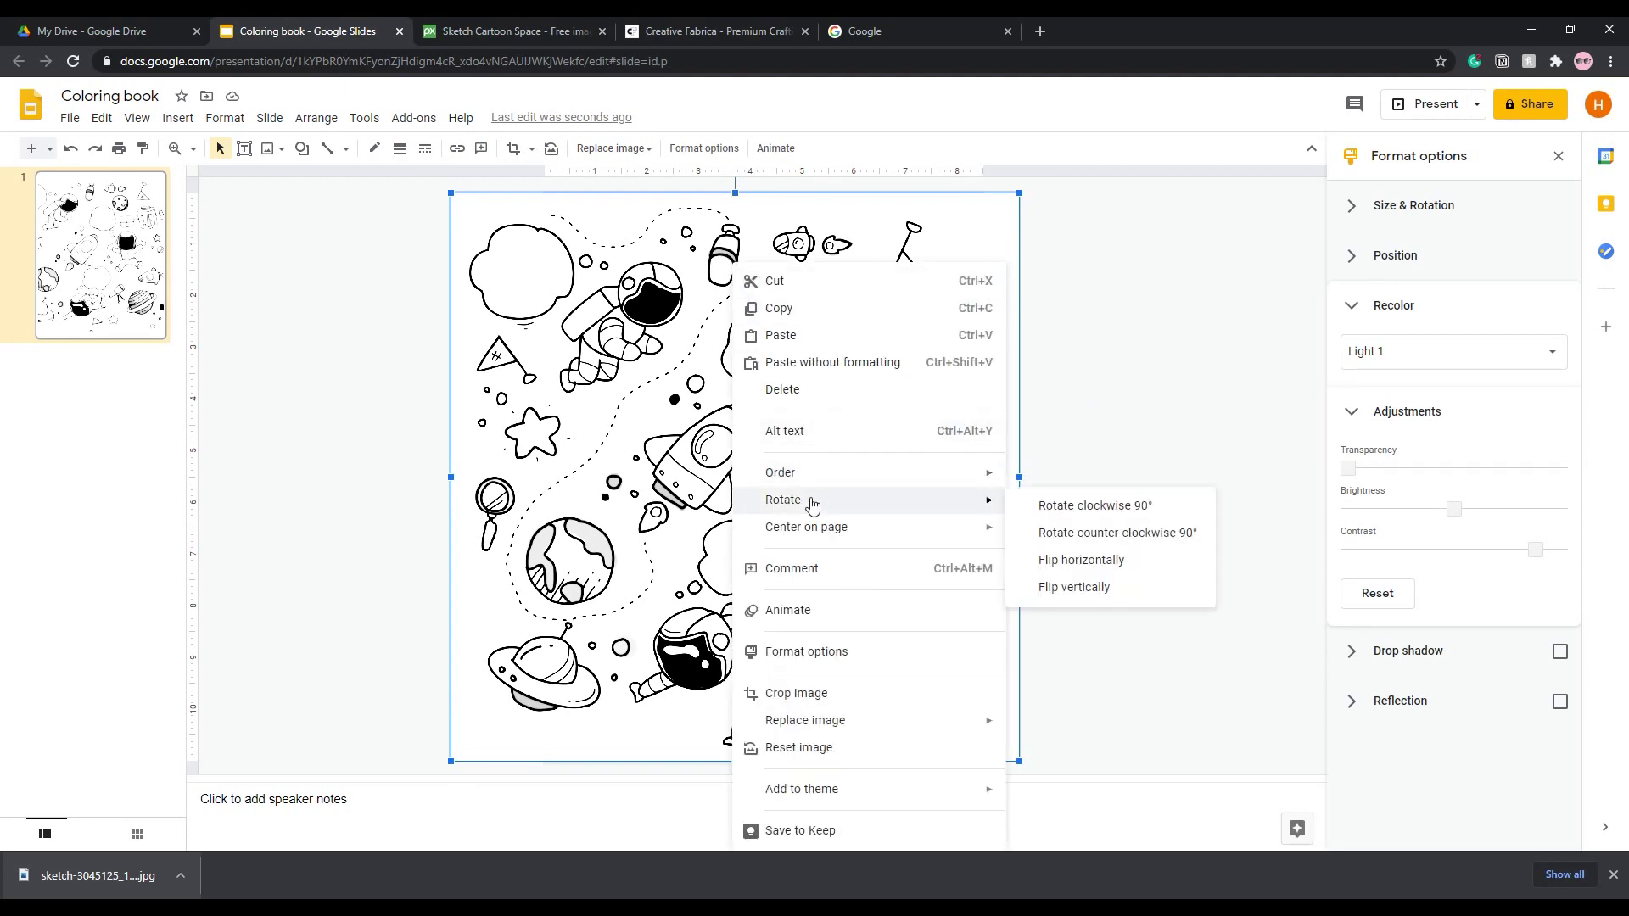
mouse_move(855, 472)
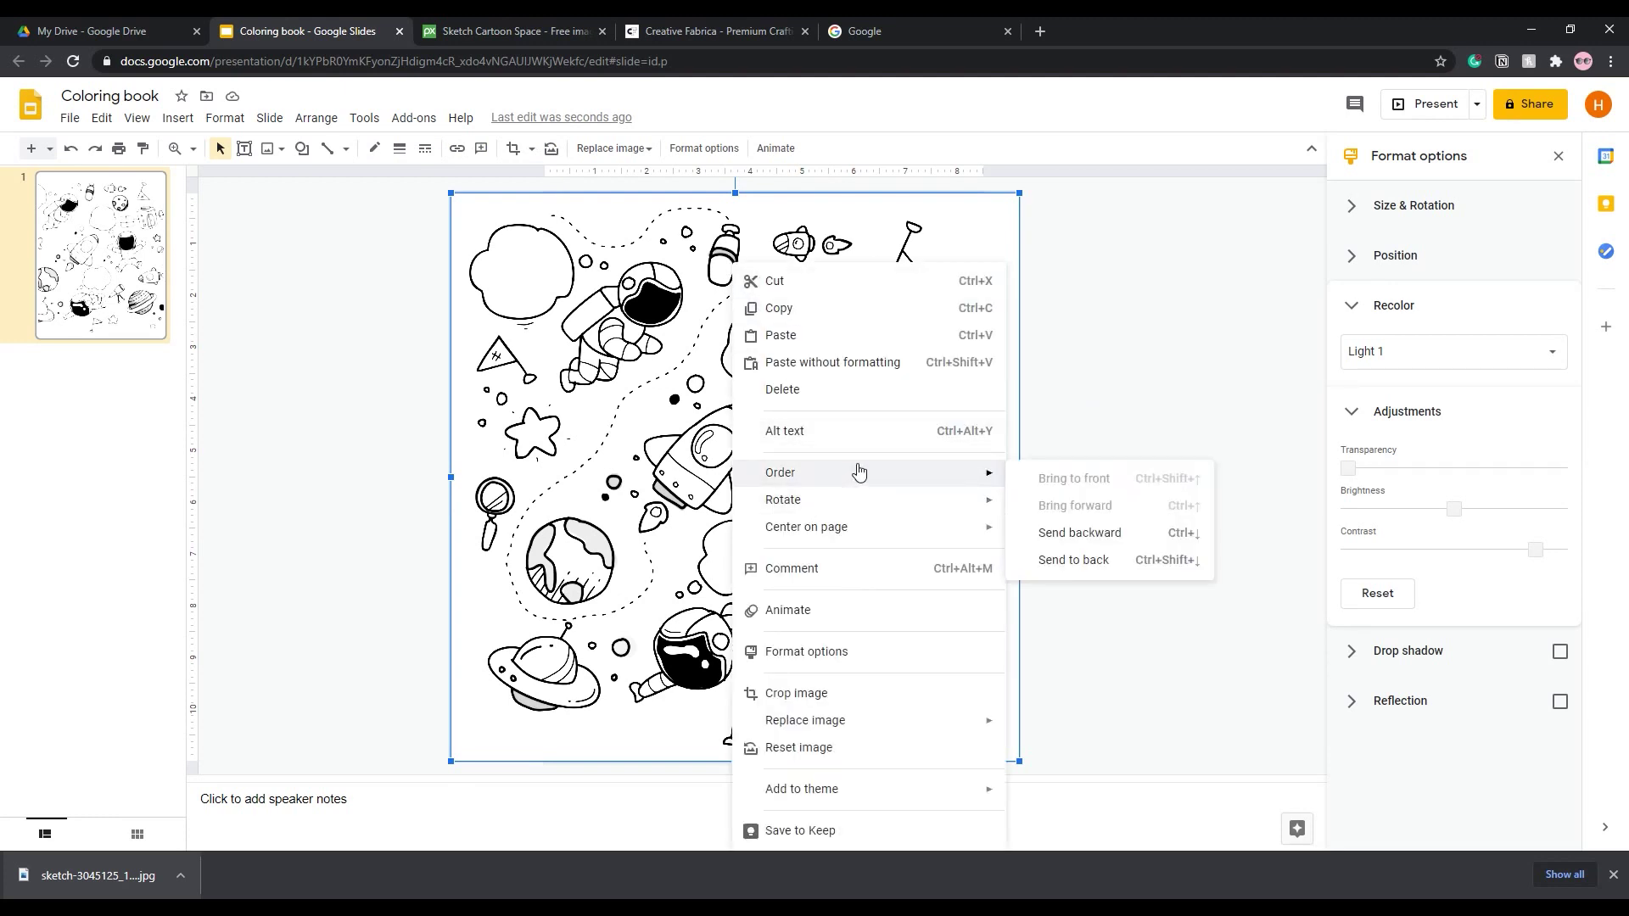
click(1077, 561)
click(1154, 494)
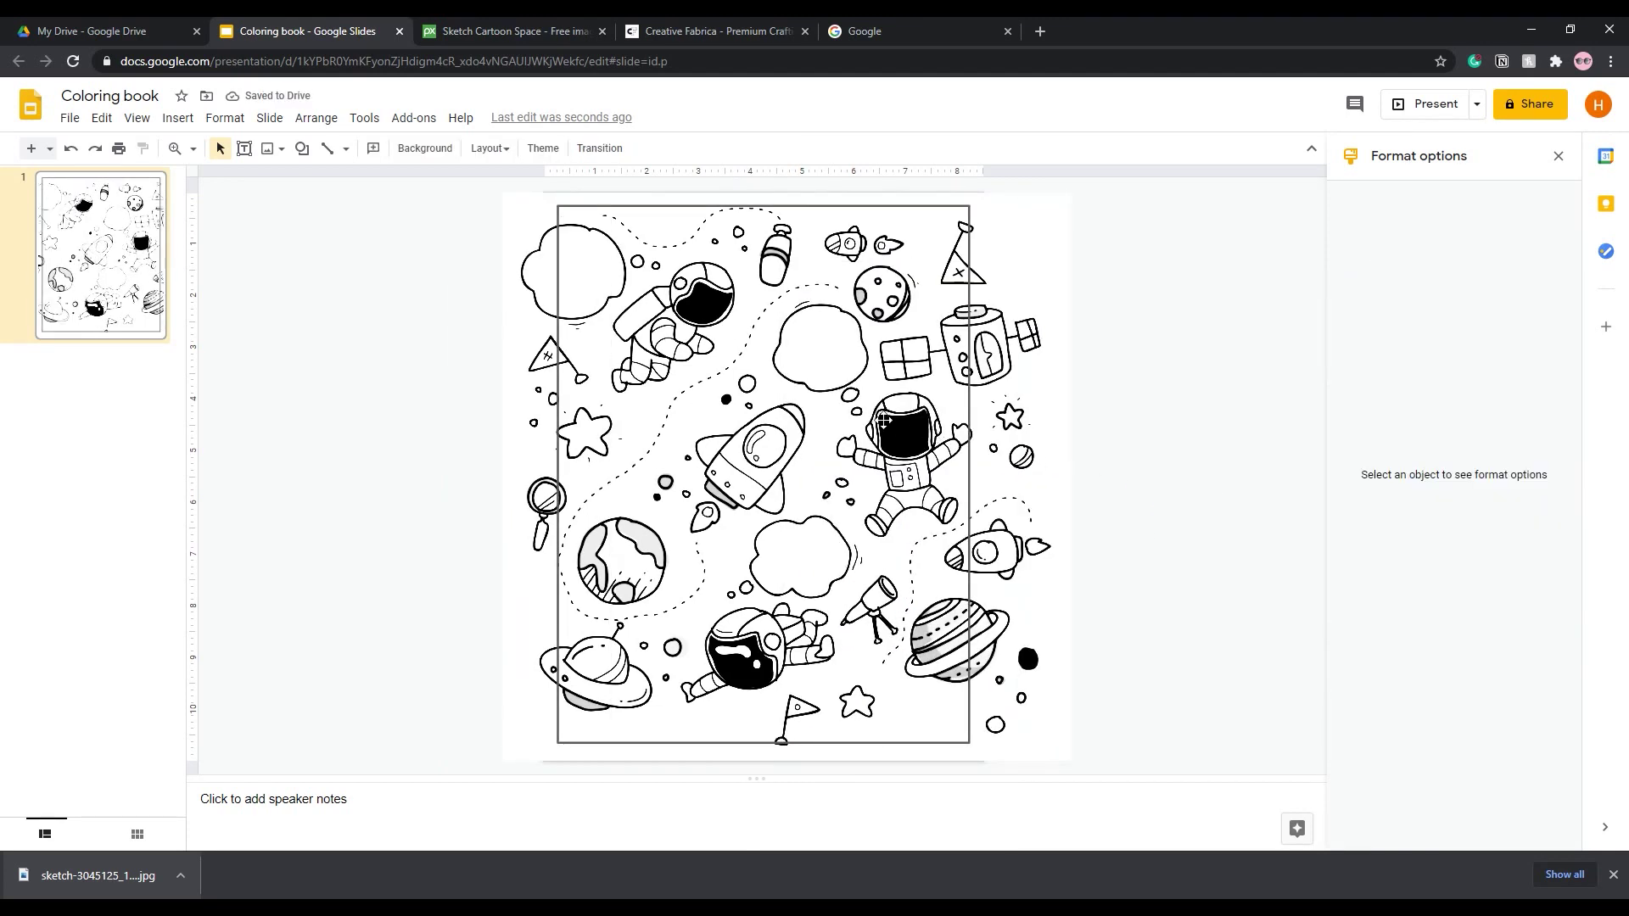
Crop the doodle image's left and right sides in to the border edges
click(506, 310)
click(512, 147)
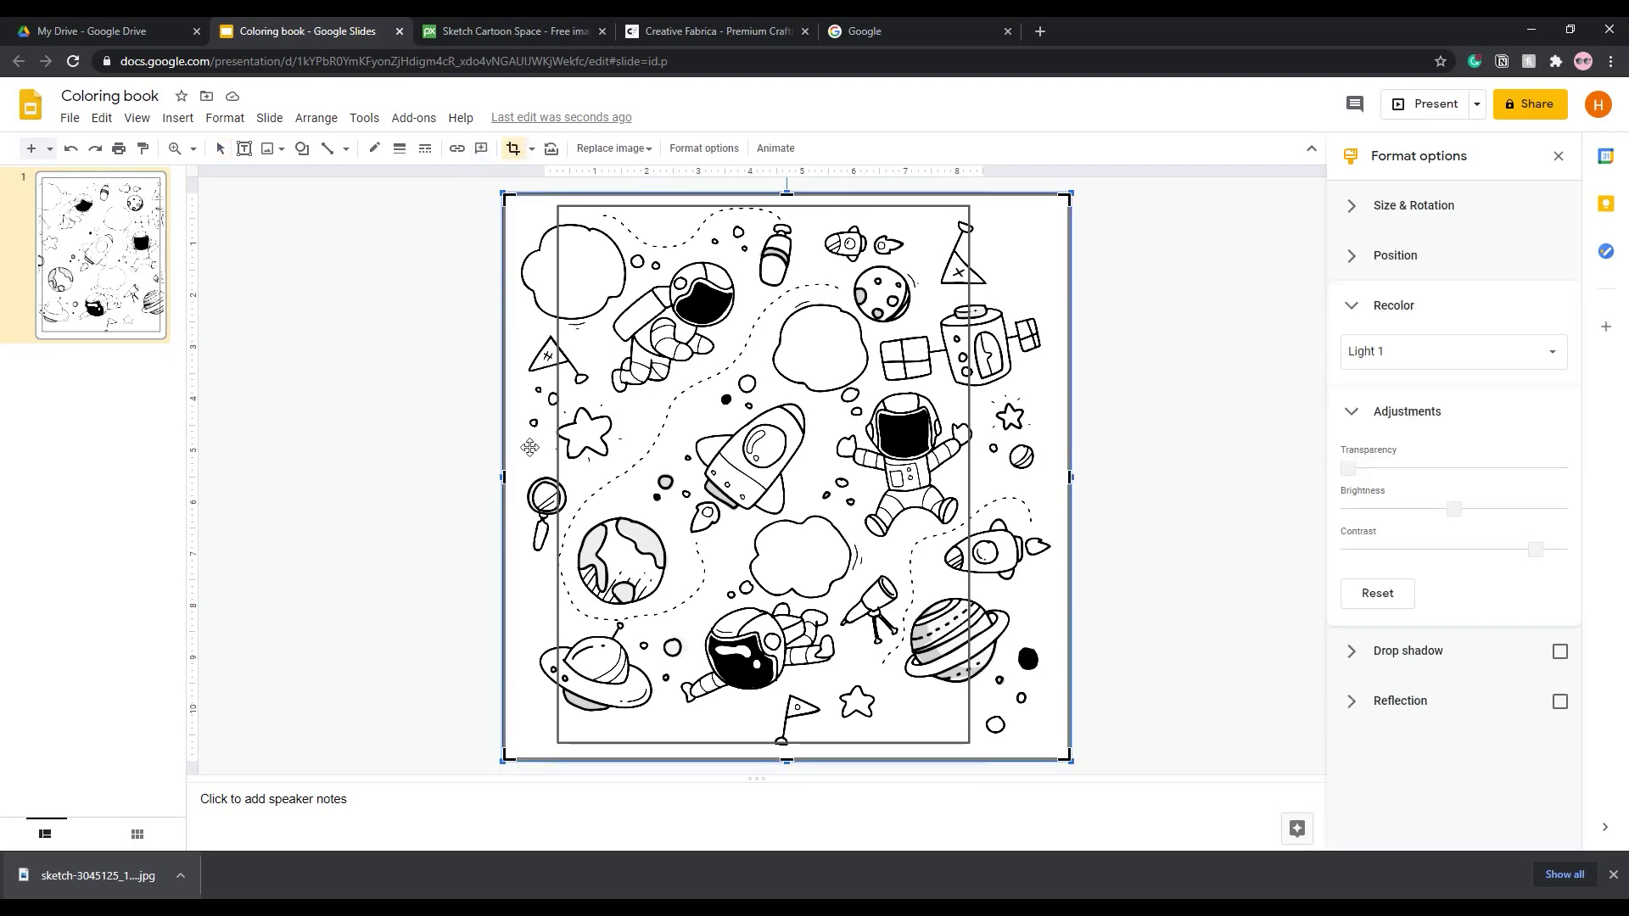
drag(506, 476, 560, 476)
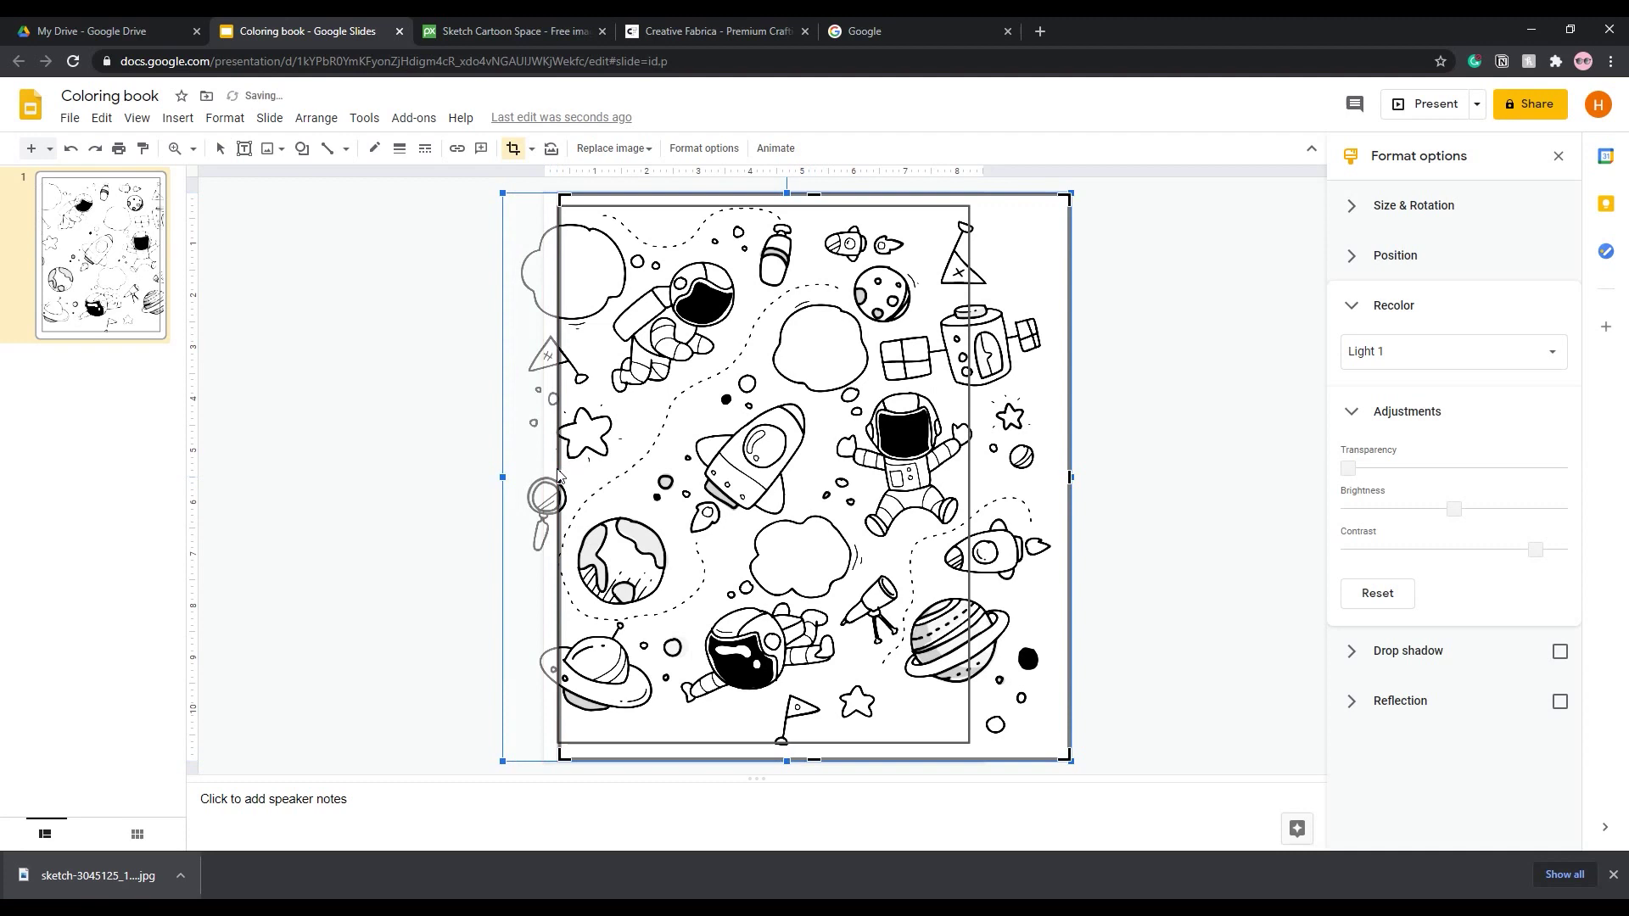
drag(1071, 475, 968, 476)
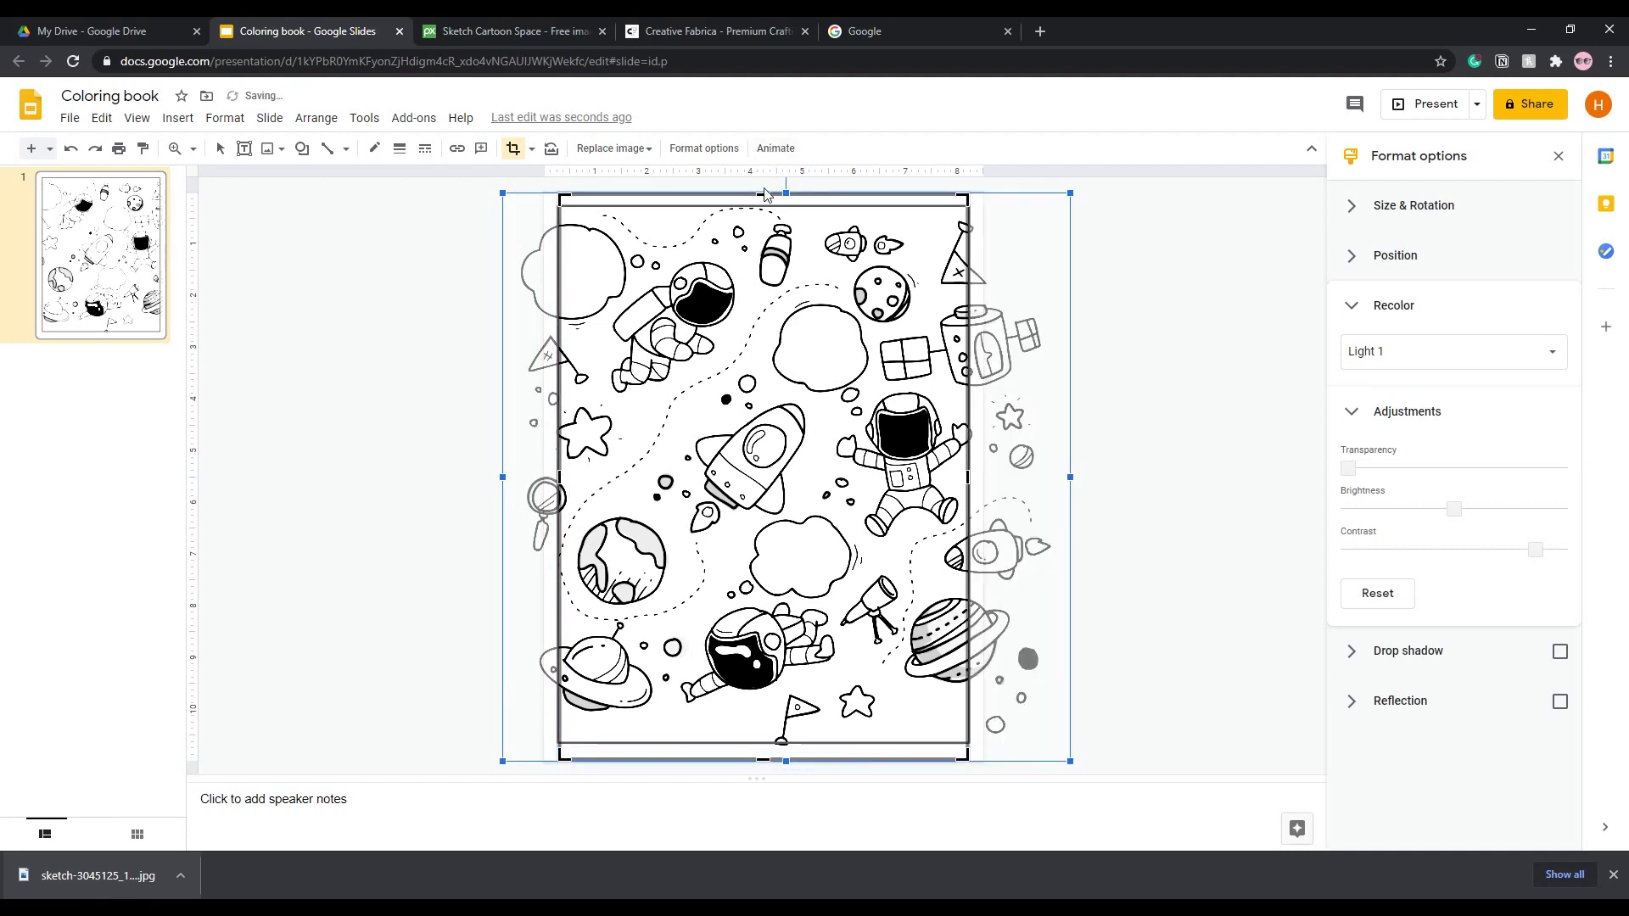
click(1134, 607)
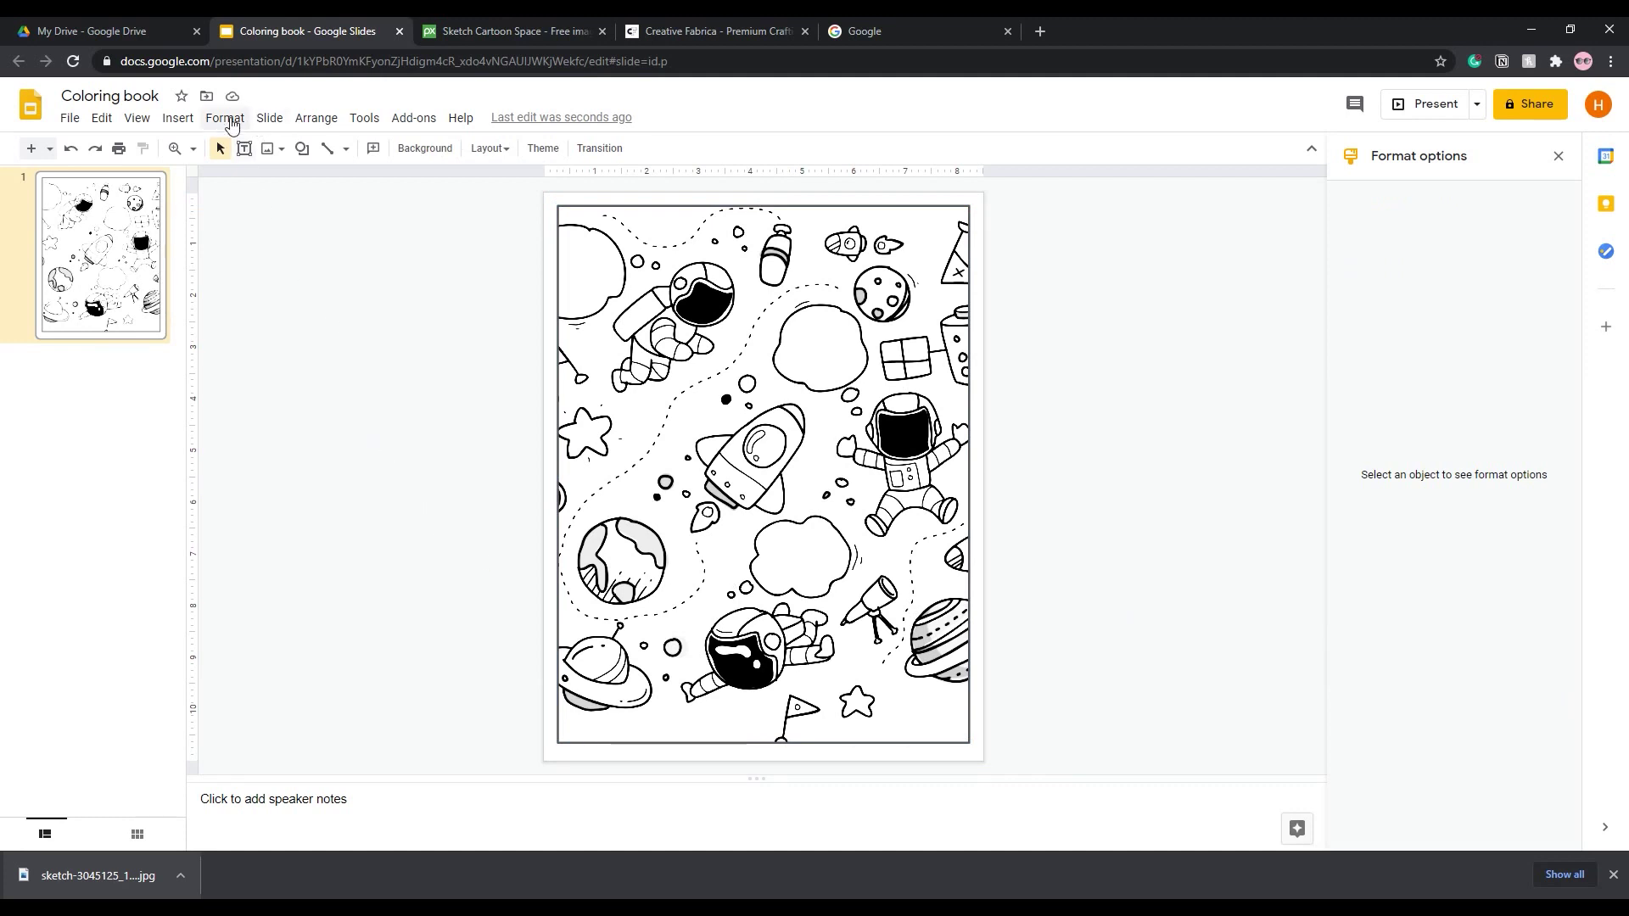
Draw a cloud shape on the page and move it up to the centre
click(302, 153)
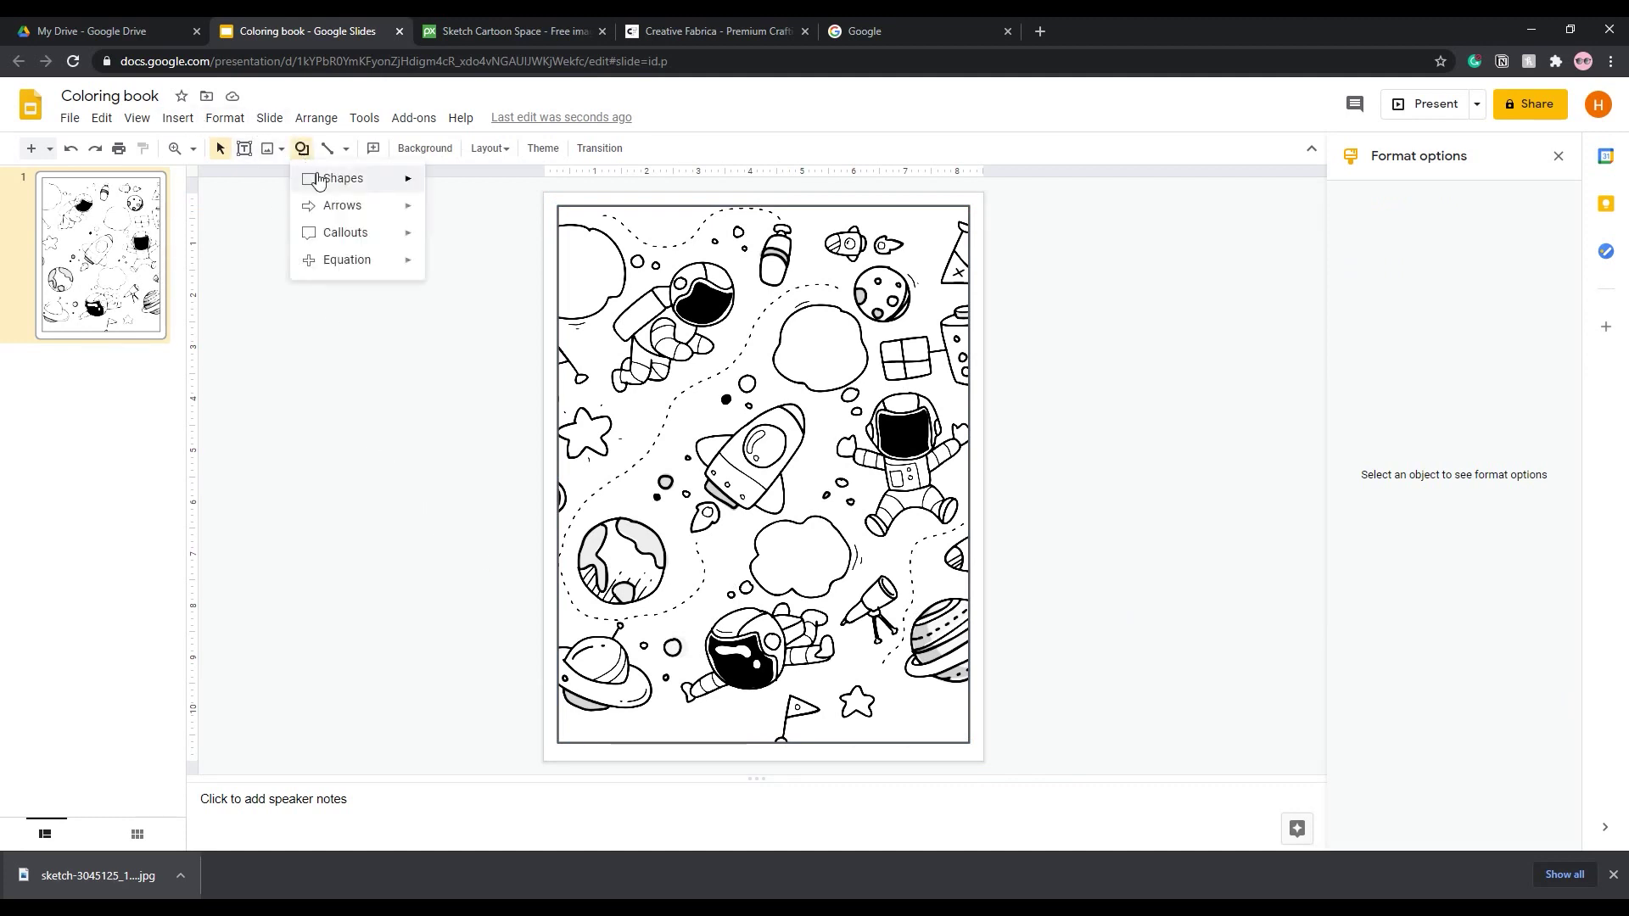
mouse_move(343, 178)
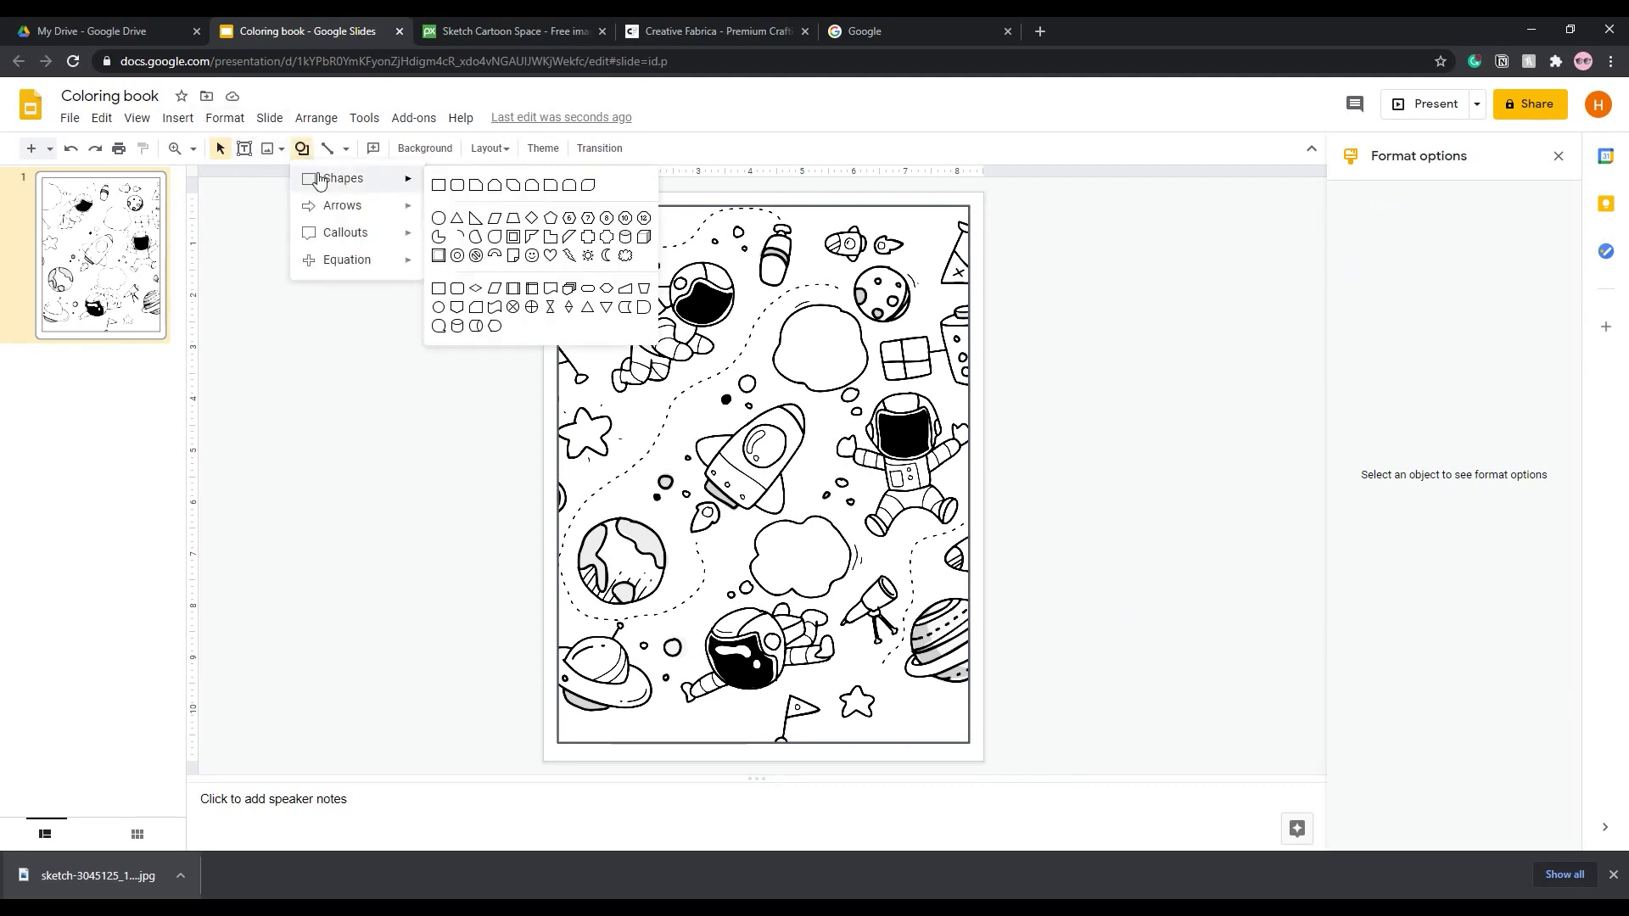
click(626, 256)
drag(673, 531, 882, 674)
click(979, 541)
click(782, 584)
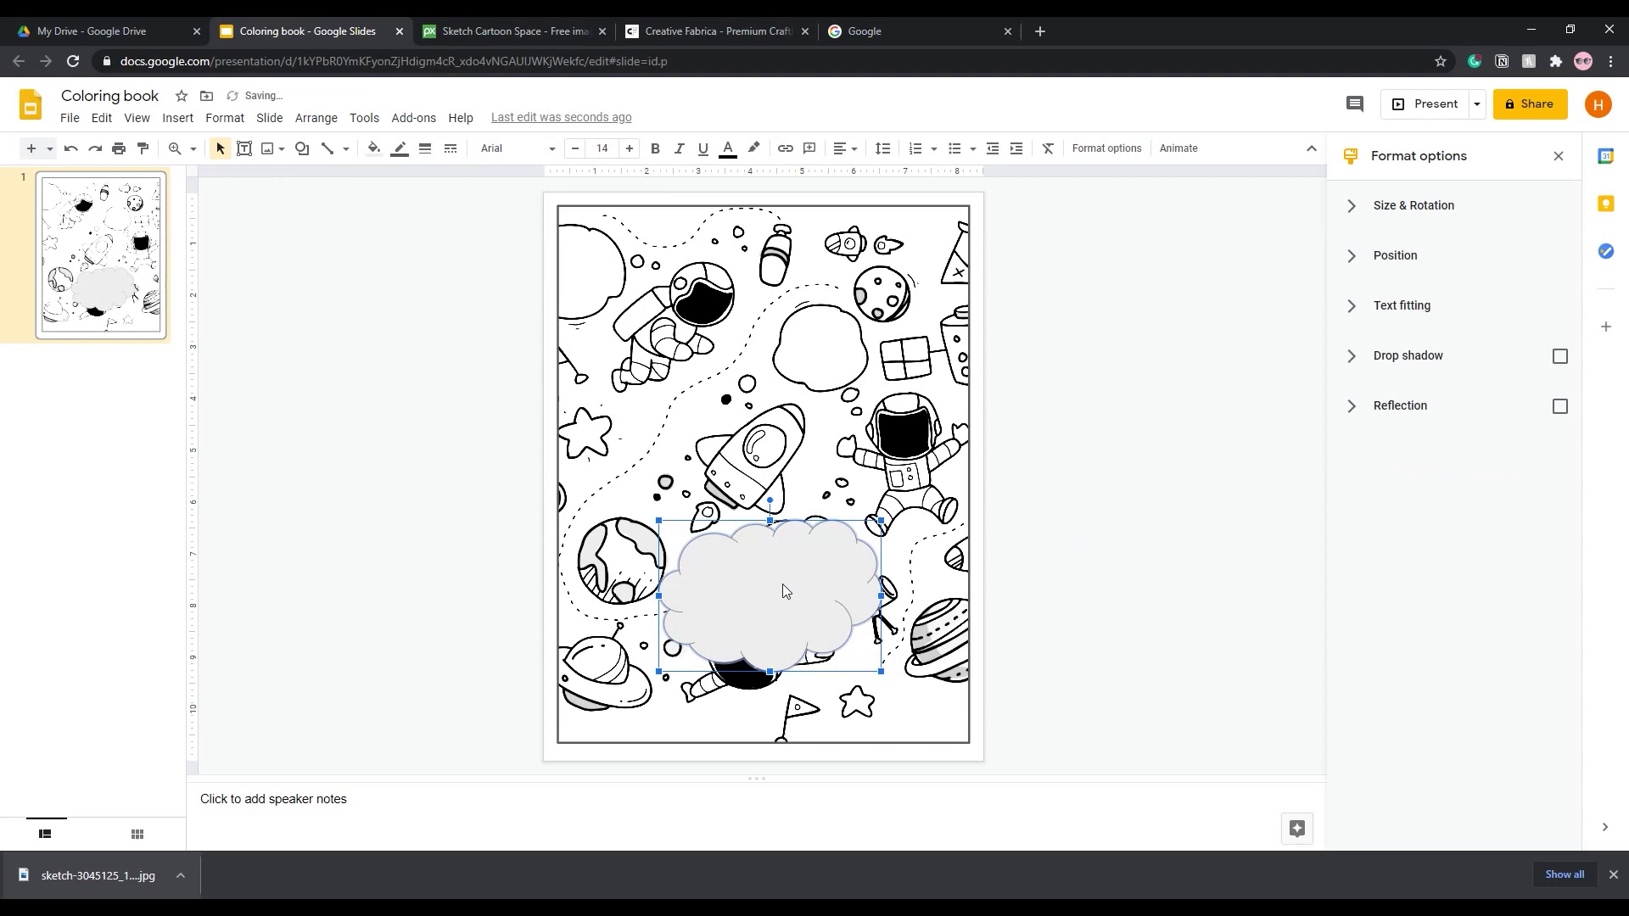
drag(782, 584, 775, 462)
click(1011, 484)
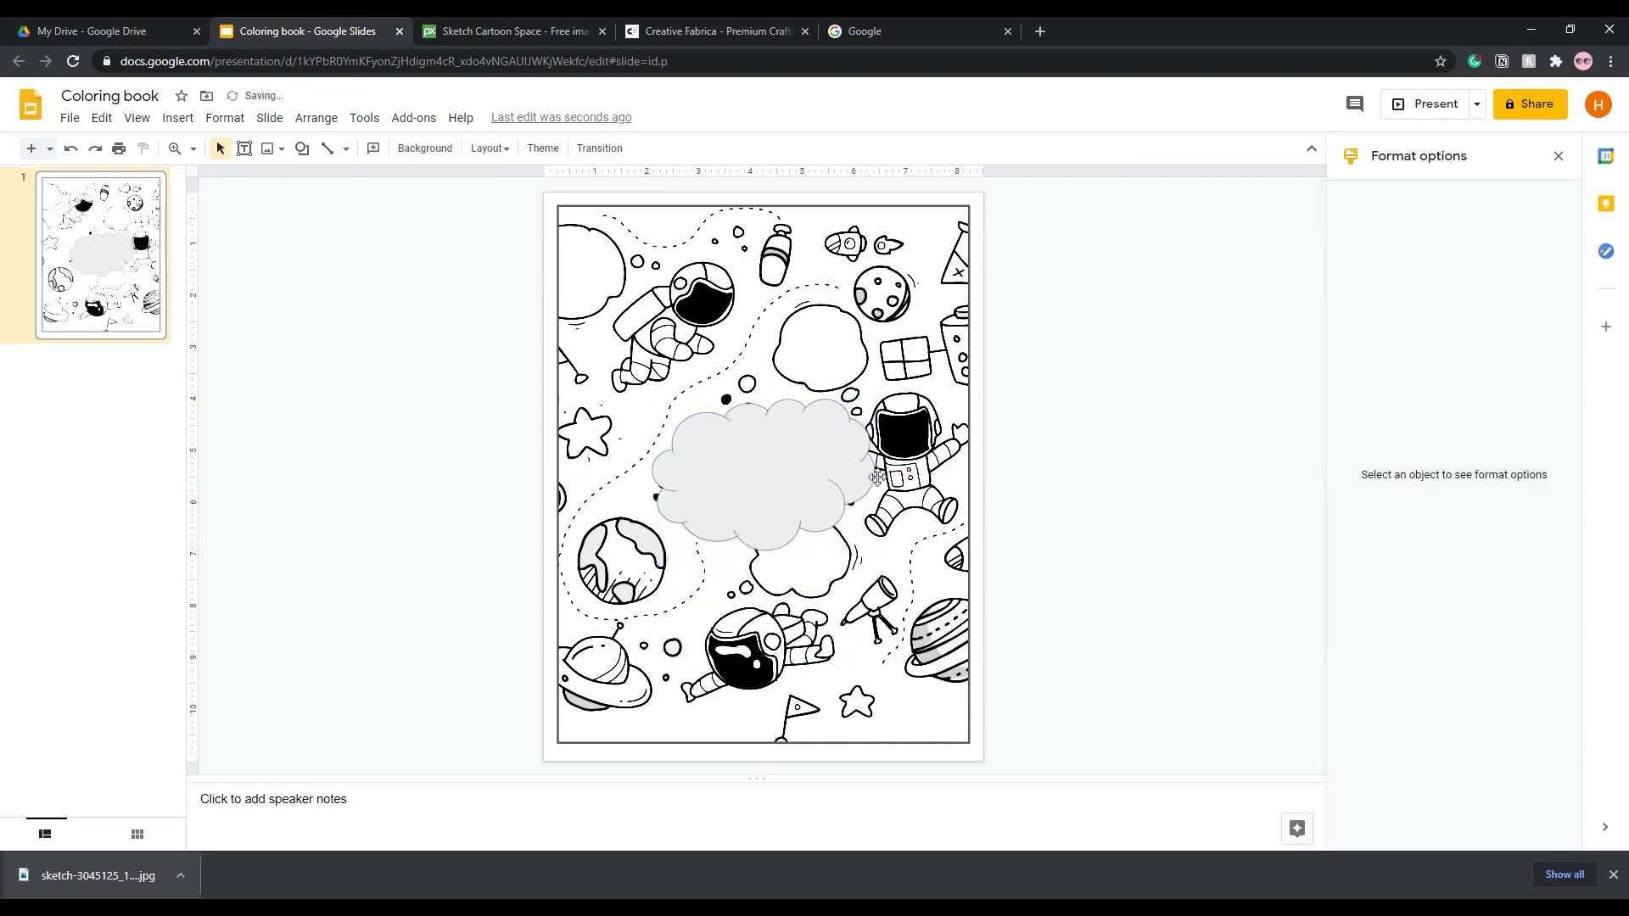
click(803, 461)
click(1055, 483)
Fill the cloud with white, enlarge it slightly and re-centre it
click(779, 435)
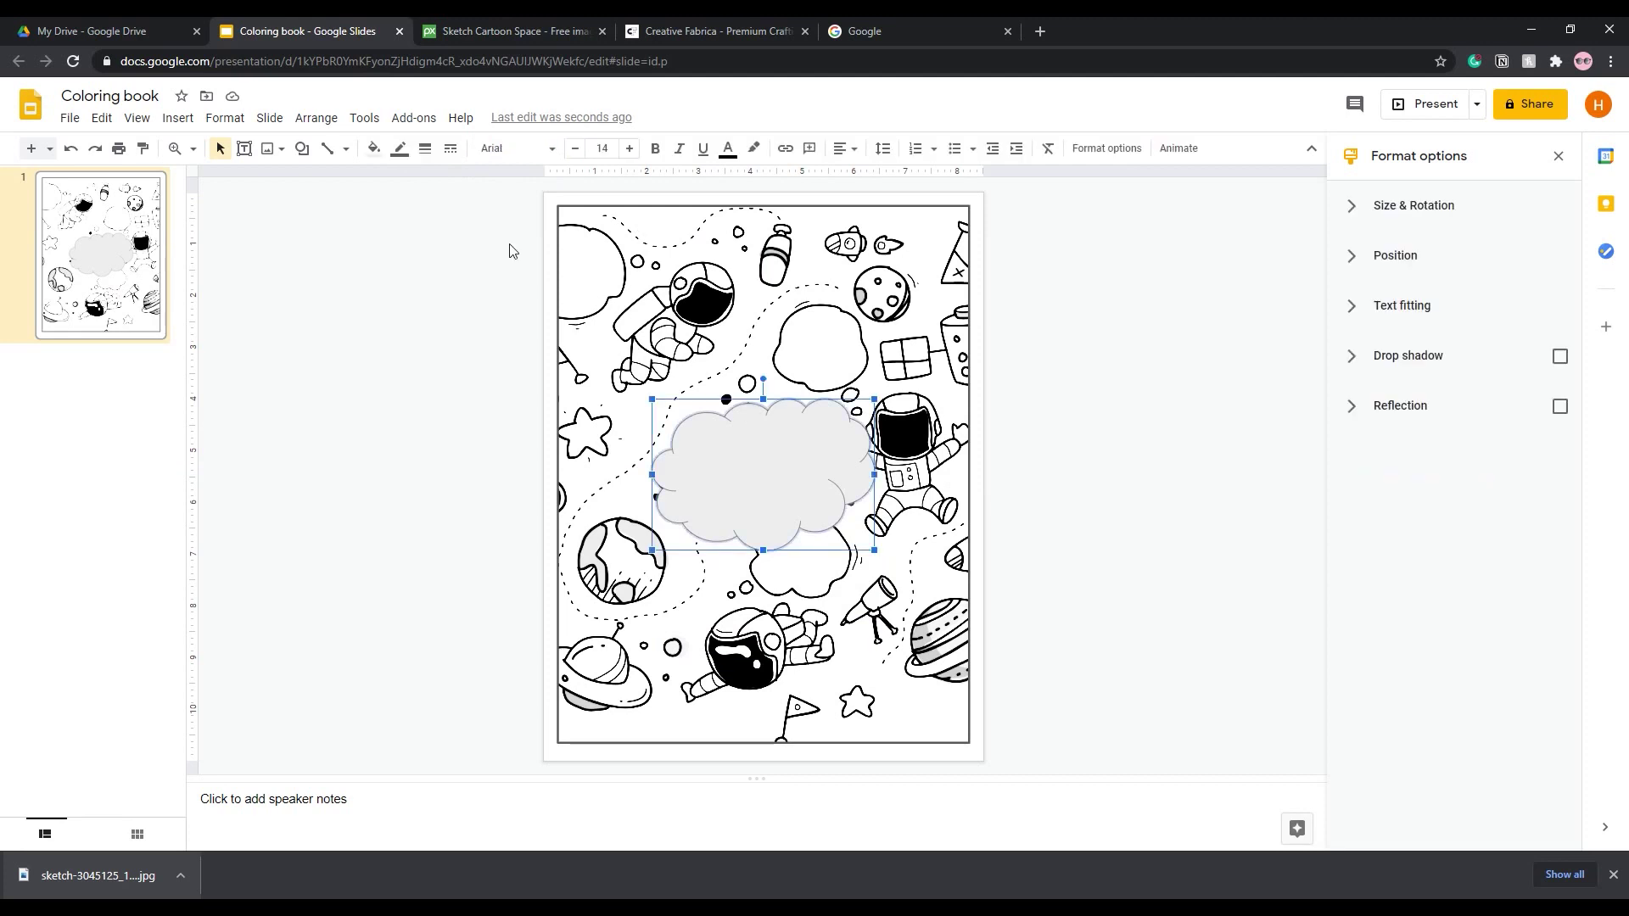
click(373, 149)
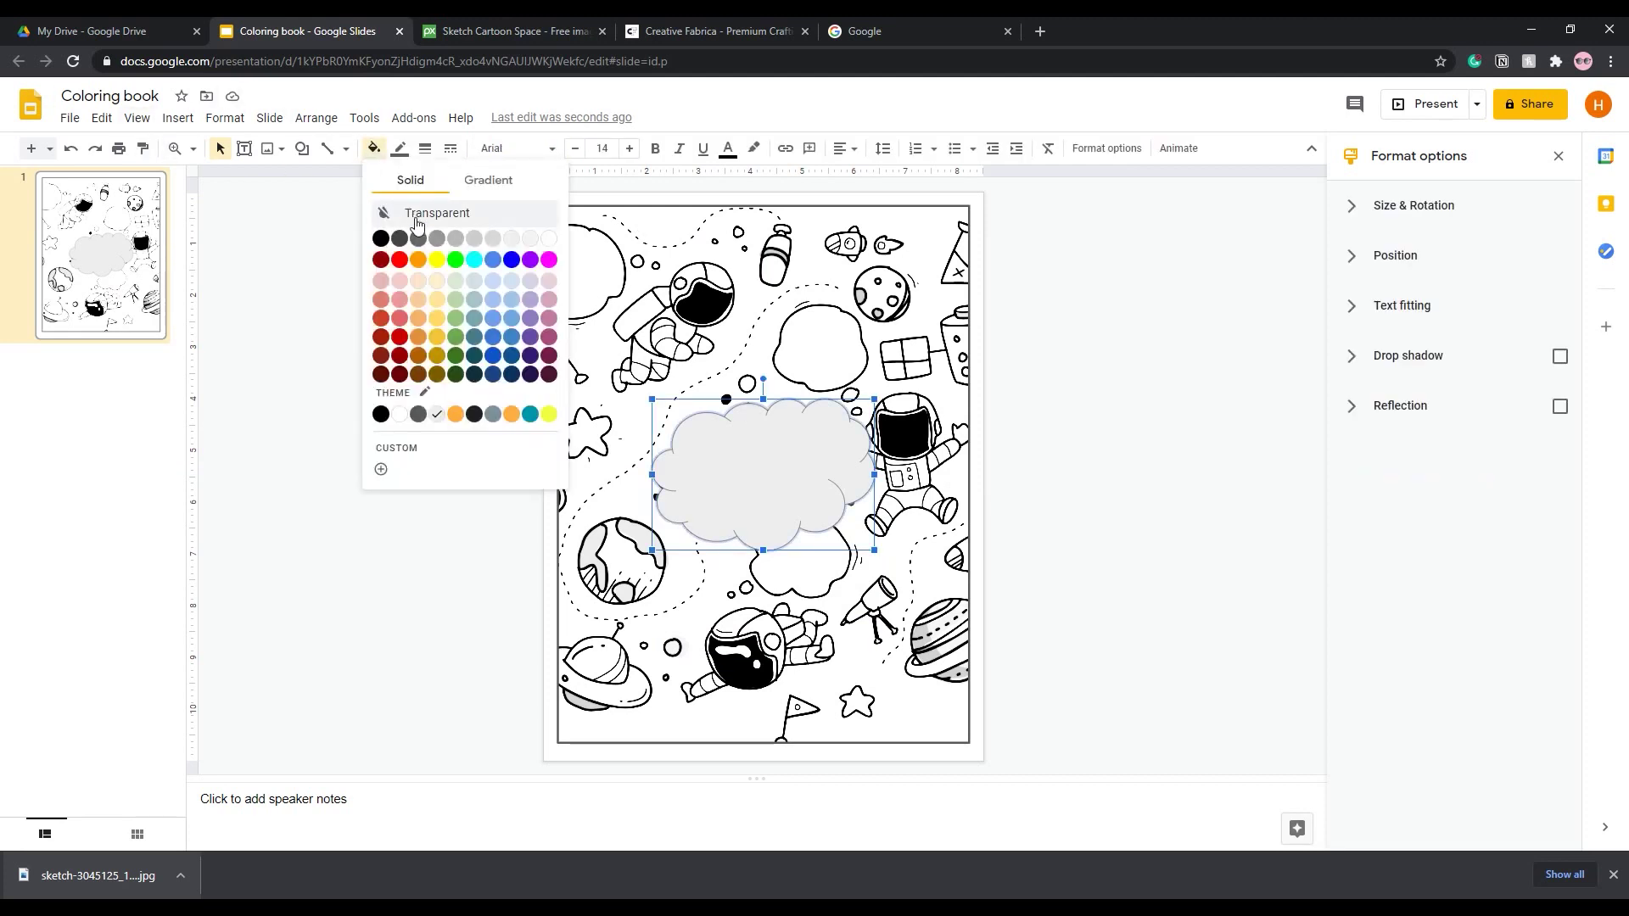
click(399, 414)
click(335, 484)
click(747, 512)
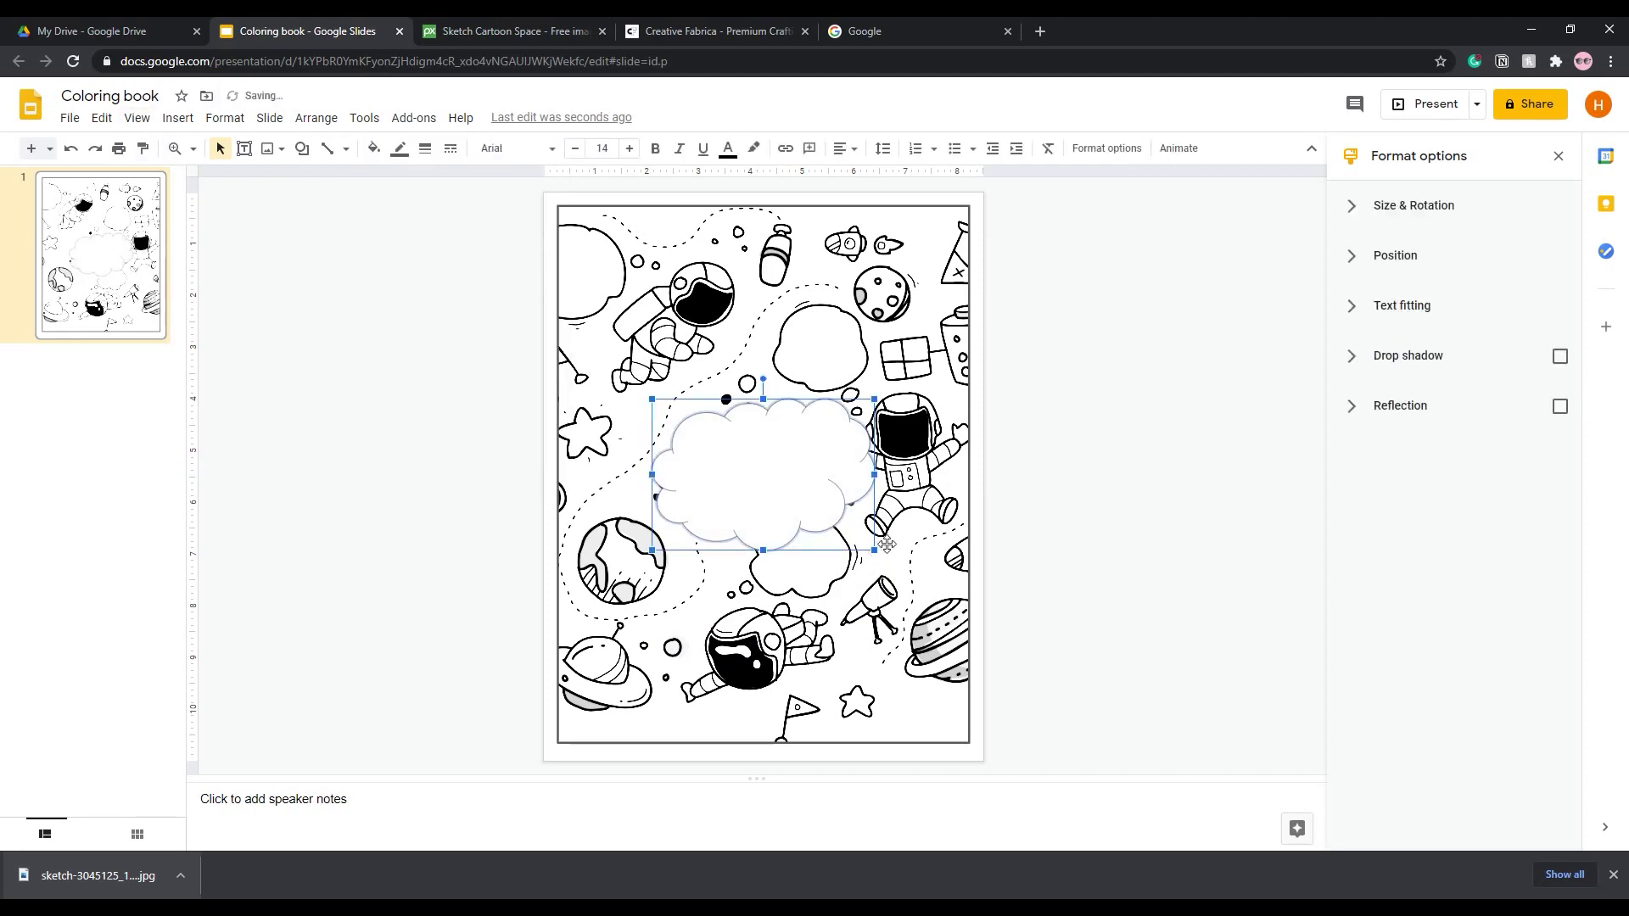
drag(873, 550, 901, 567)
drag(827, 505, 809, 497)
click(1120, 503)
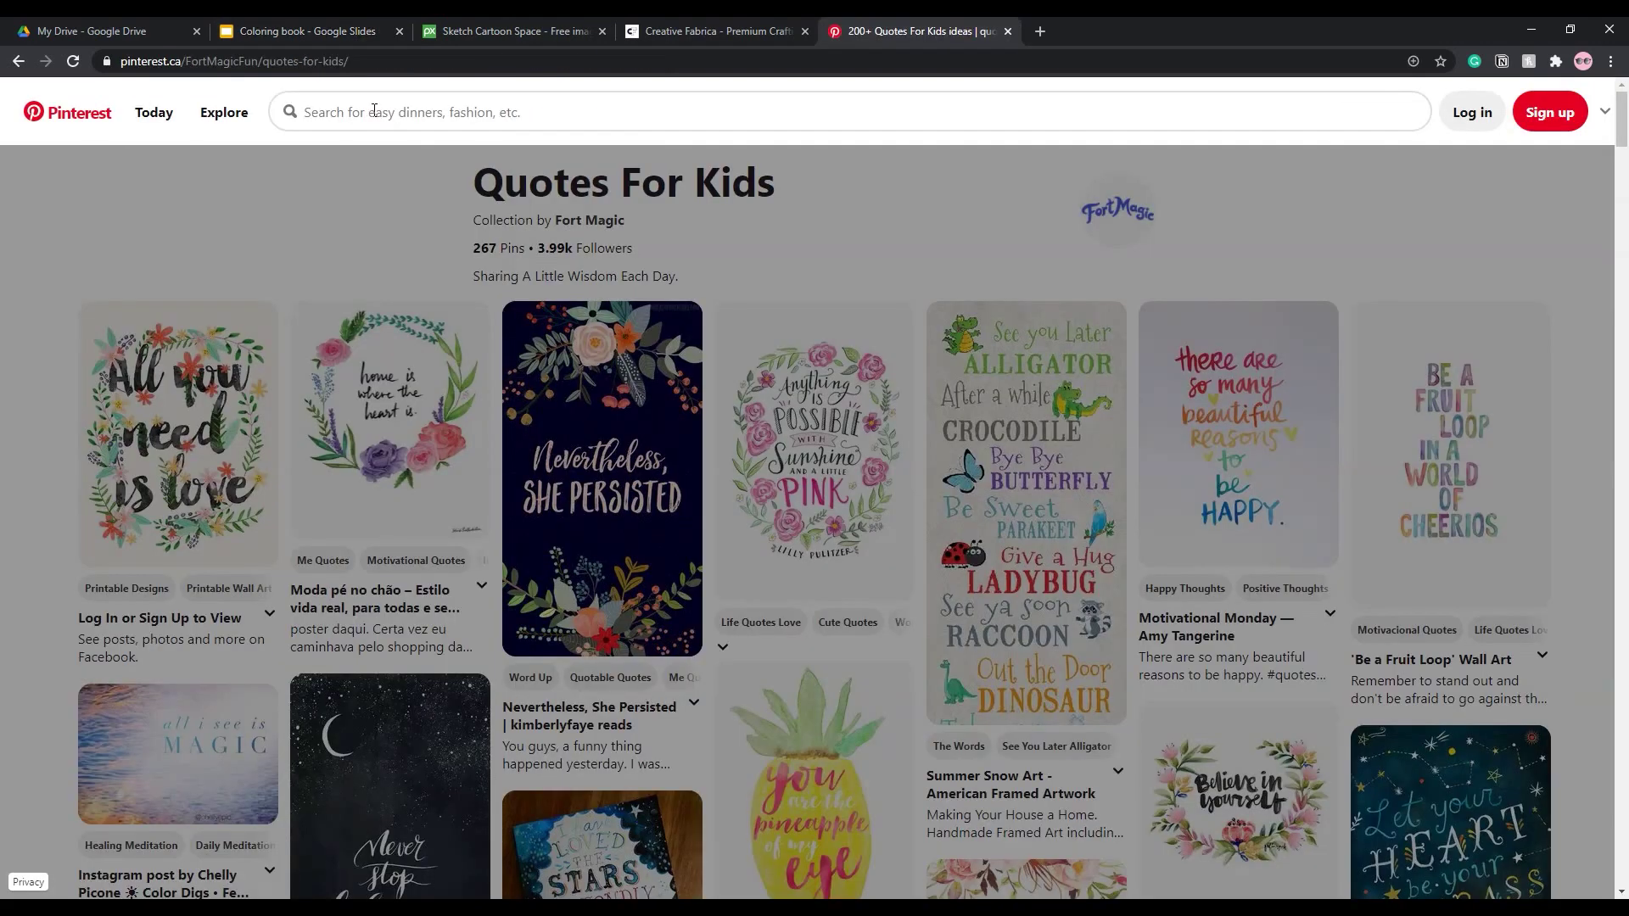
Search Pinterest for 'kids quotes' for ideas, then type 'You Are Amazing' on the slide
text(kids)
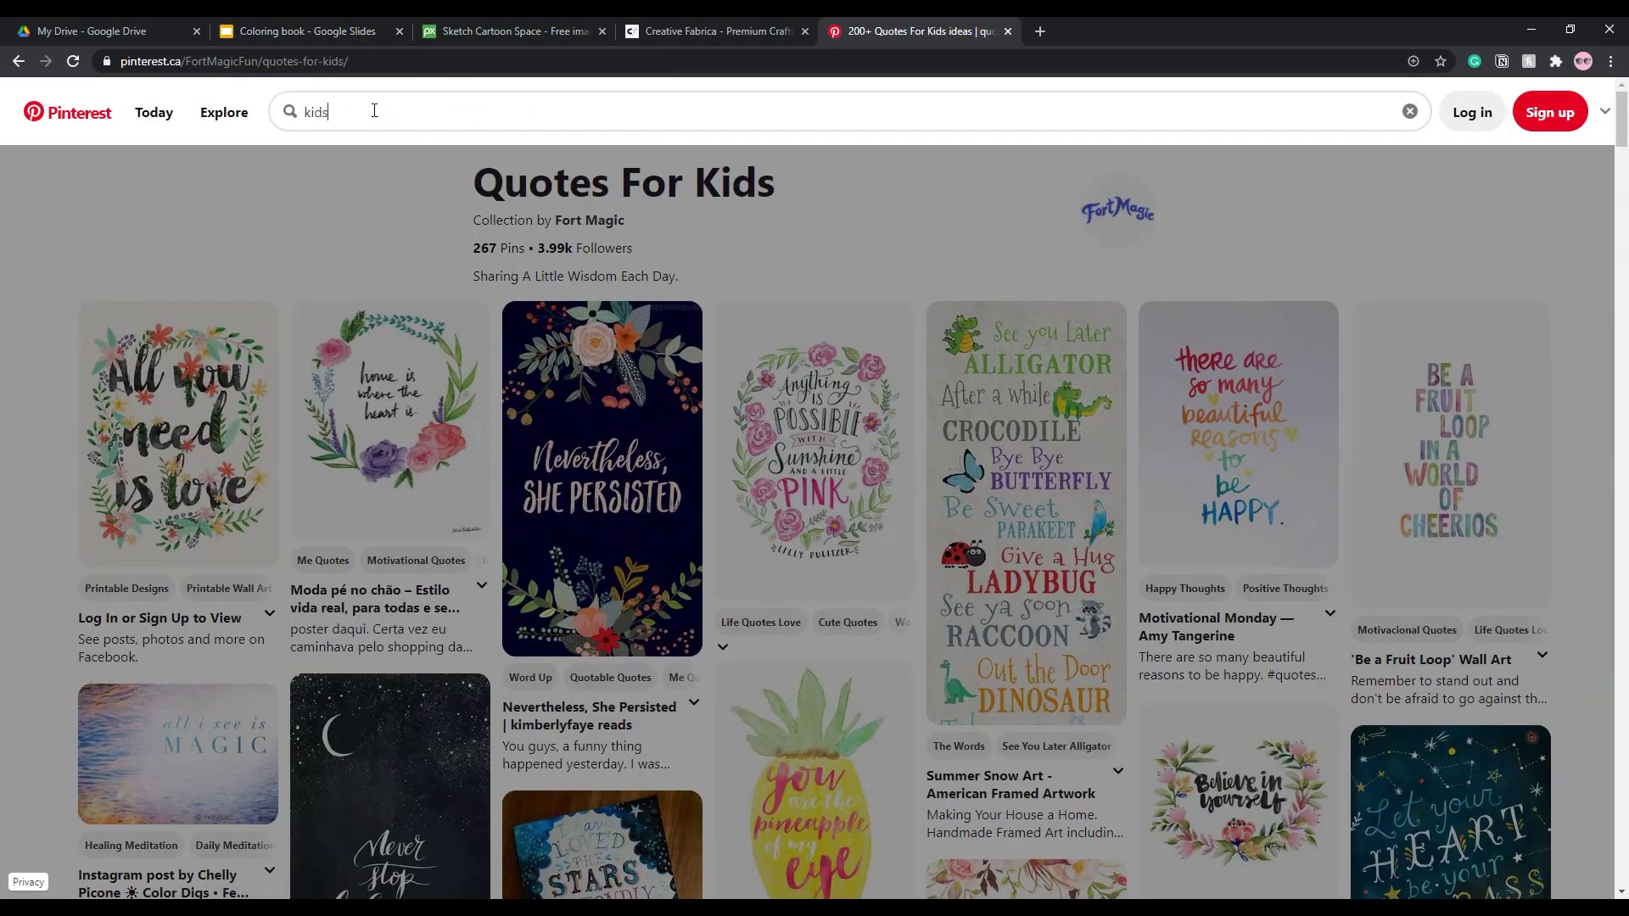
text( quotes)
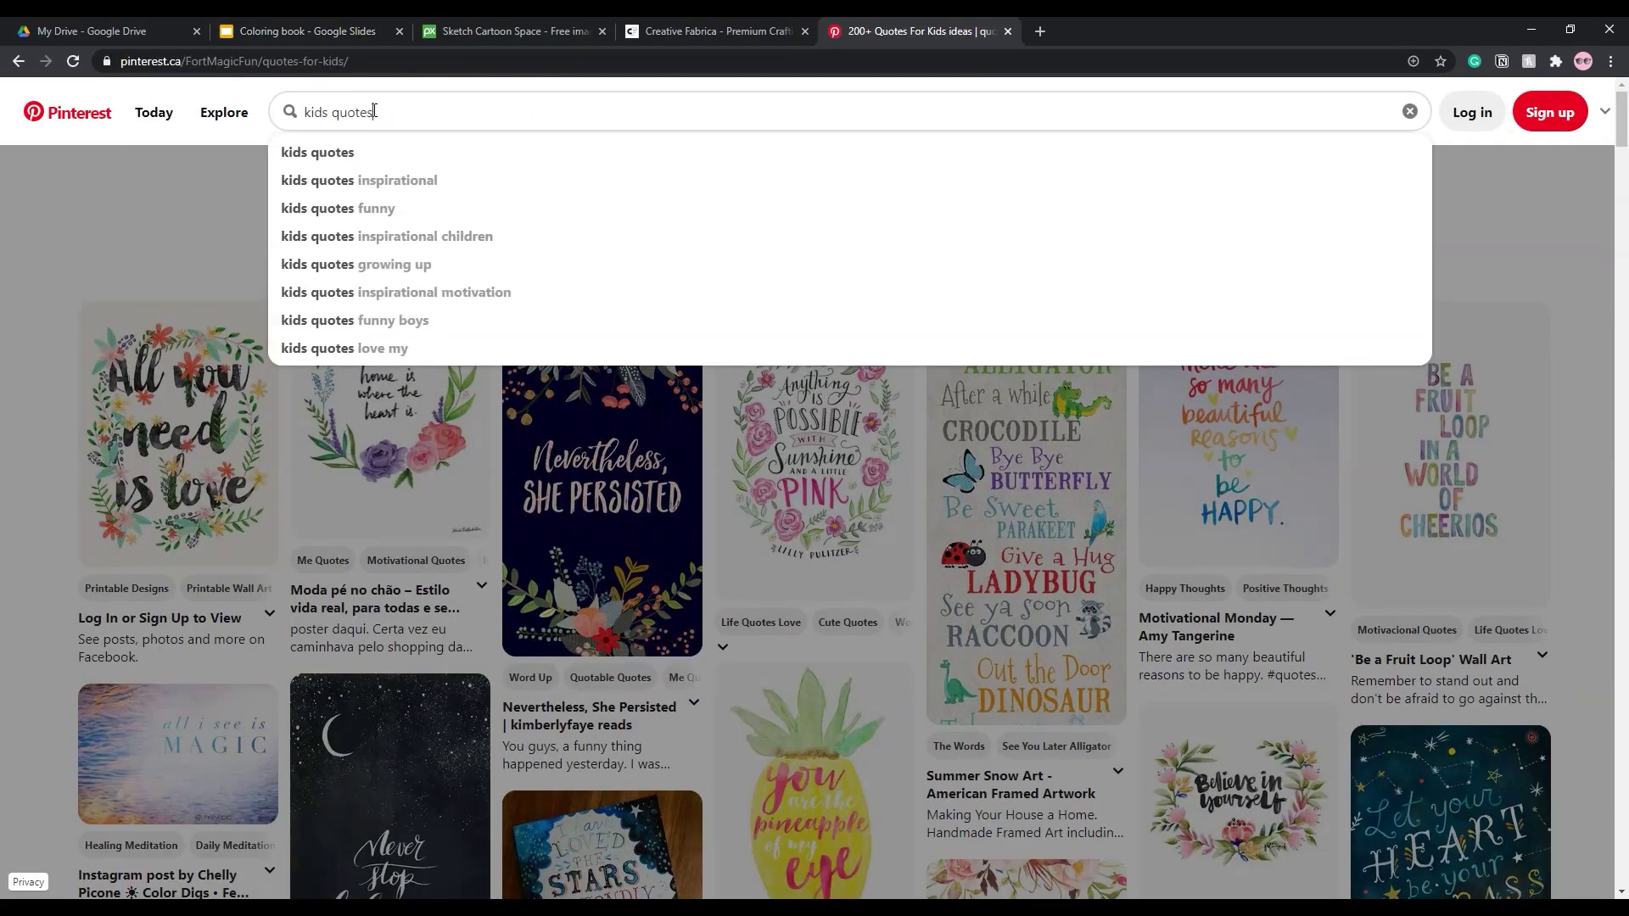
key(Return)
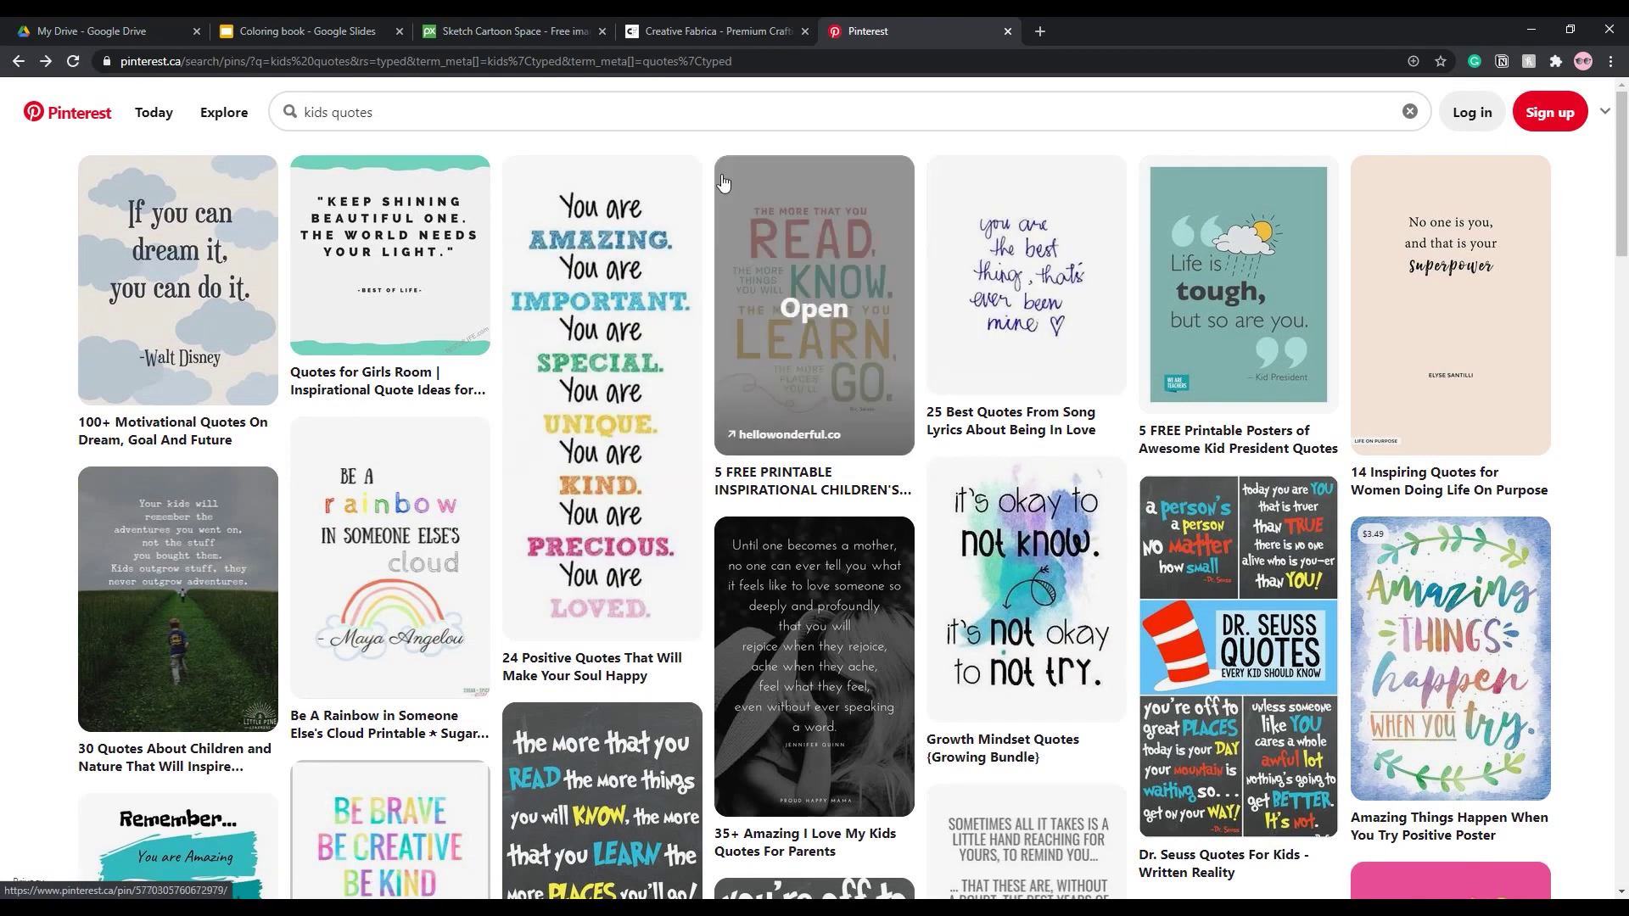
scroll(687, 227, down, 2)
scroll(687, 228, up, 2)
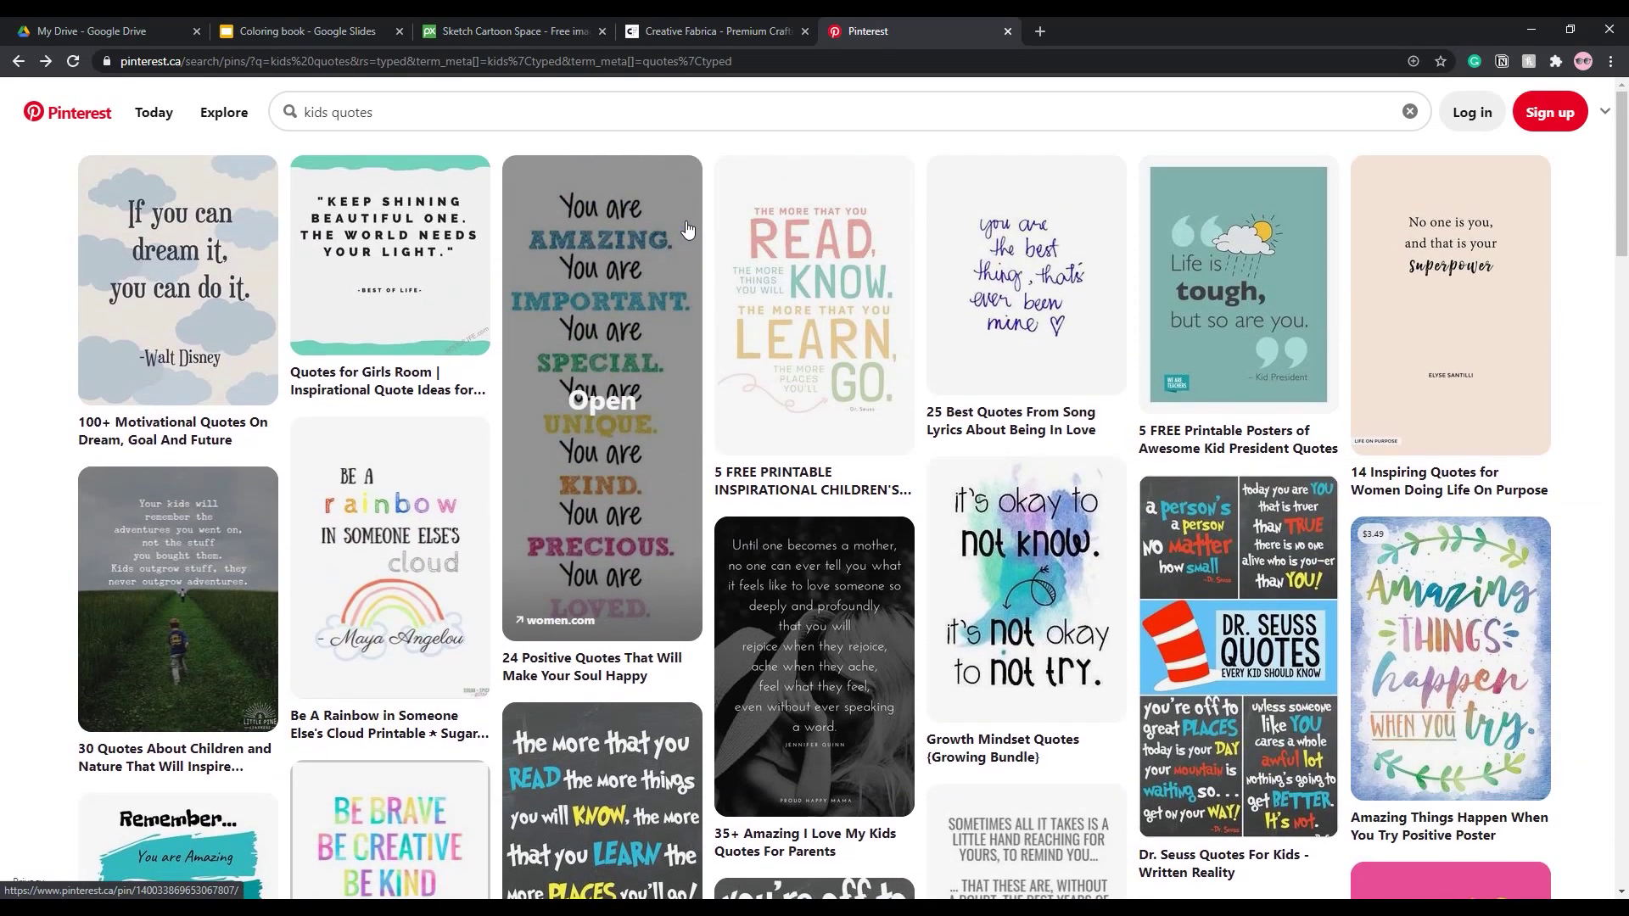
key(ctrl+2)
text(You)
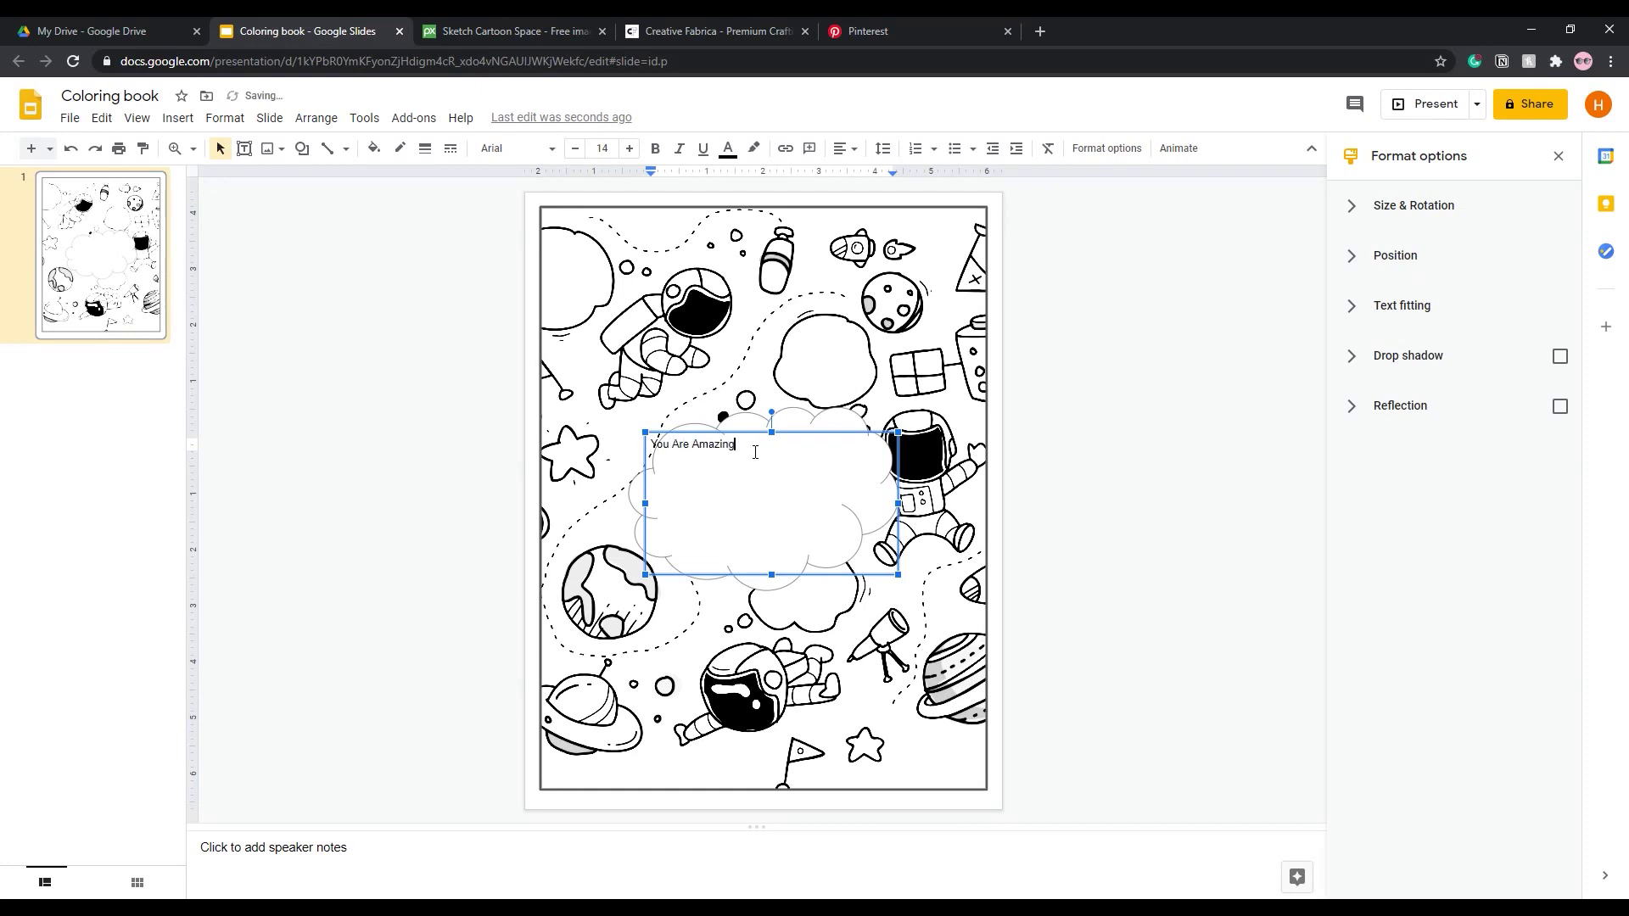
text( Are Amazing)
Set the 'You Are Amazing' text to Amatic SC at size 90
key(ctrl+a)
click(517, 149)
click(553, 399)
click(597, 148)
text(90)
key(Return)
click(597, 148)
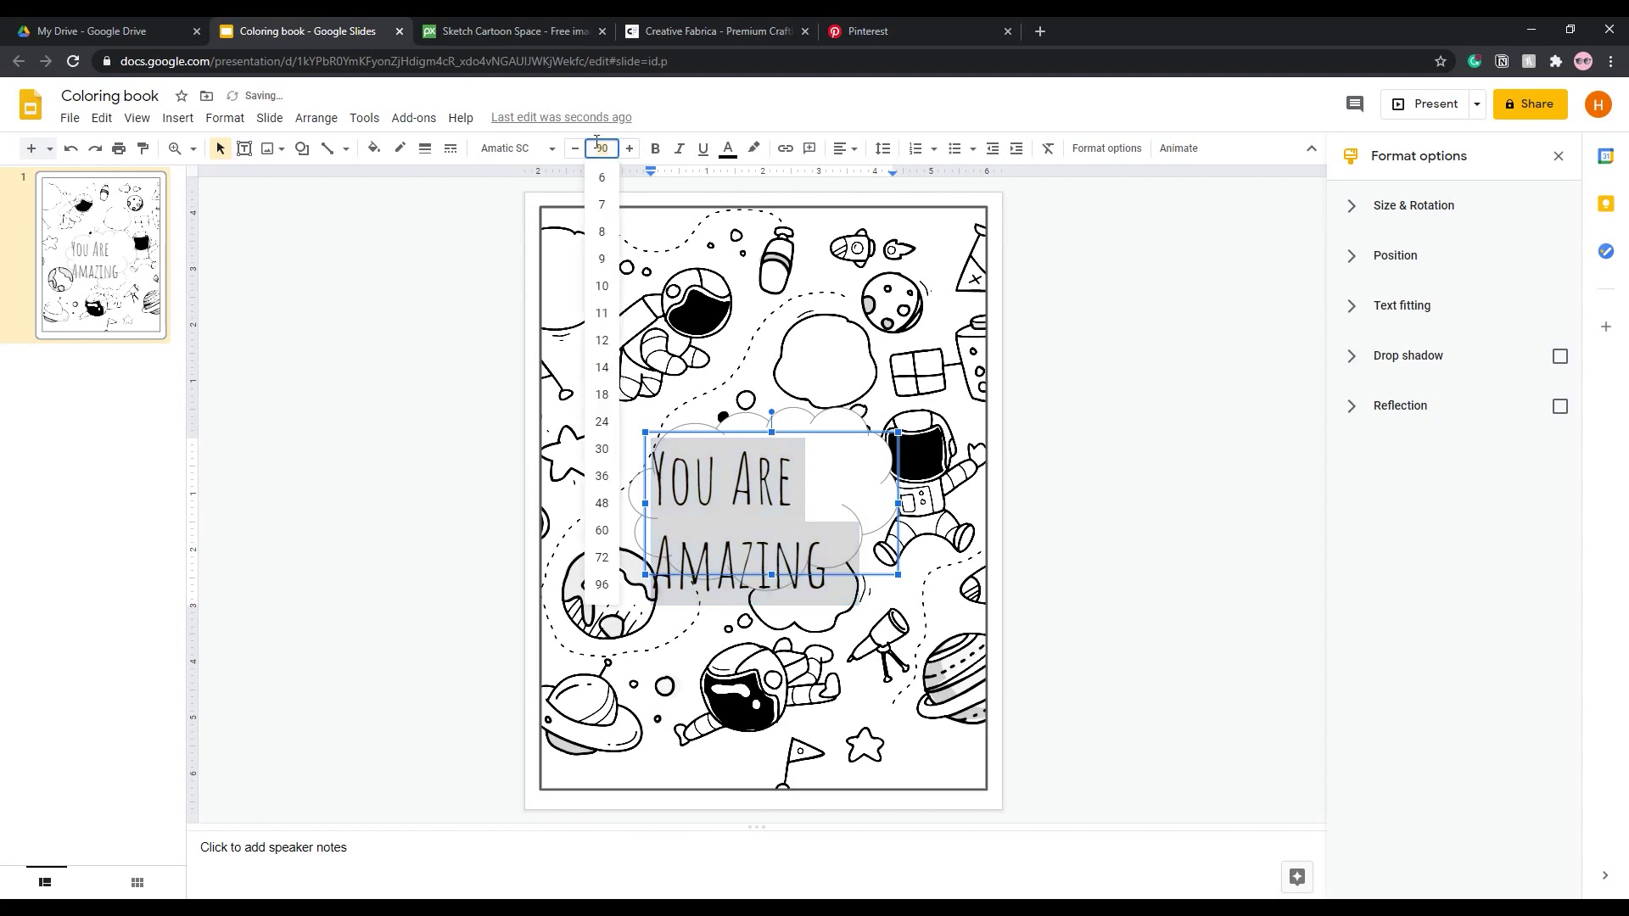
click(598, 148)
Move the quote onto the cloud, centre-align it and nudge it up slightly
click(1127, 392)
click(761, 429)
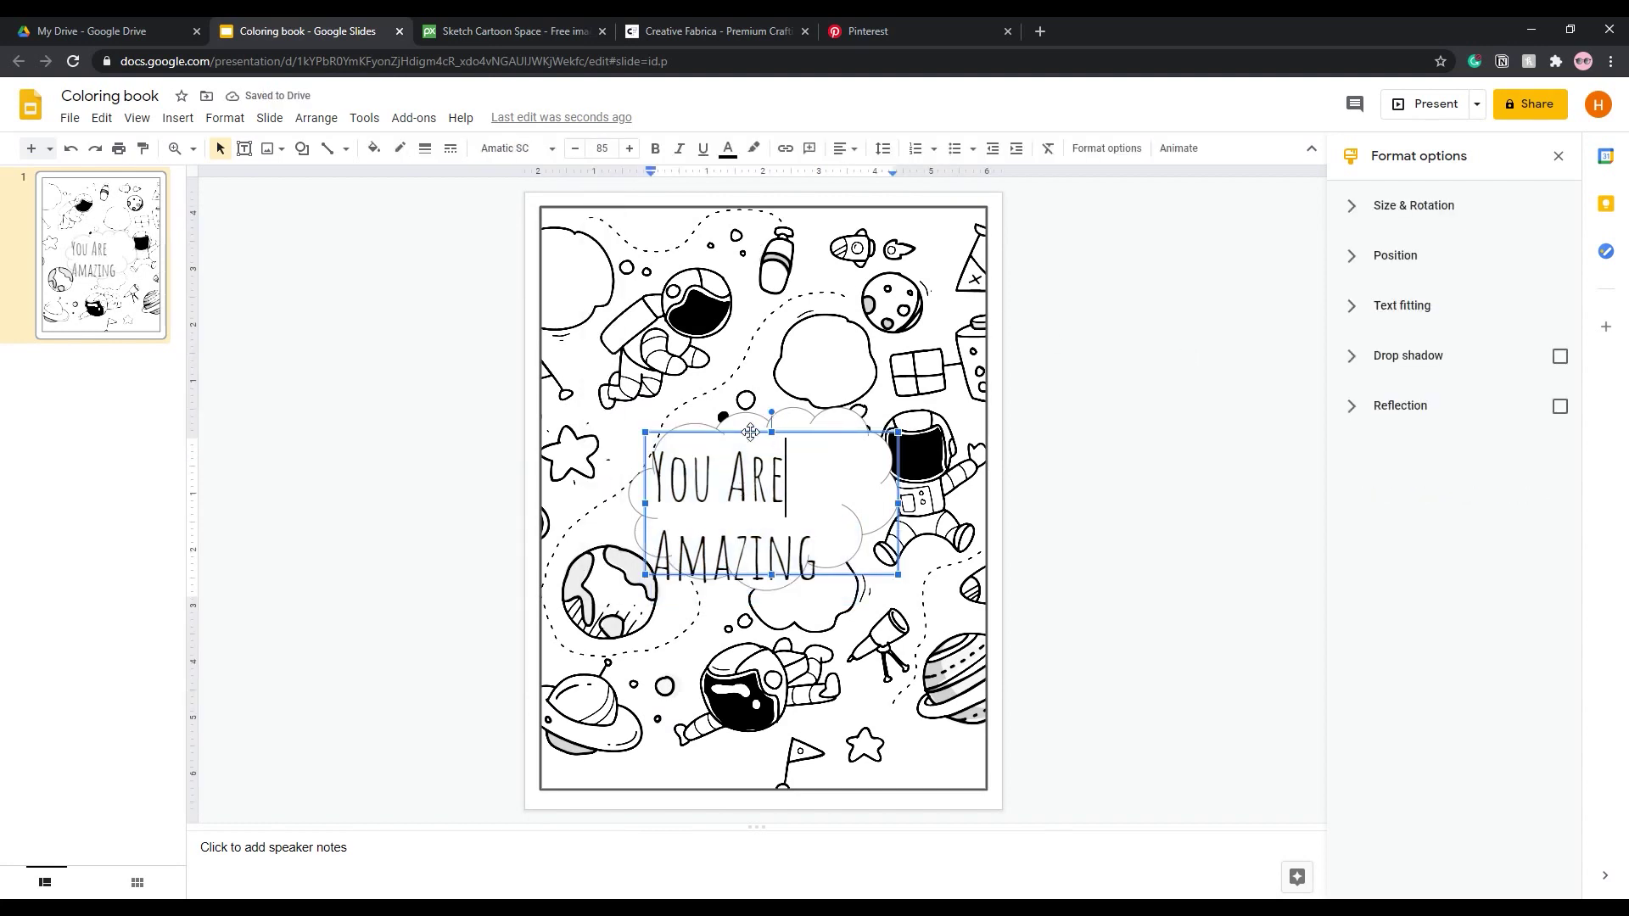
drag(761, 429, 778, 415)
key(ctrl+z)
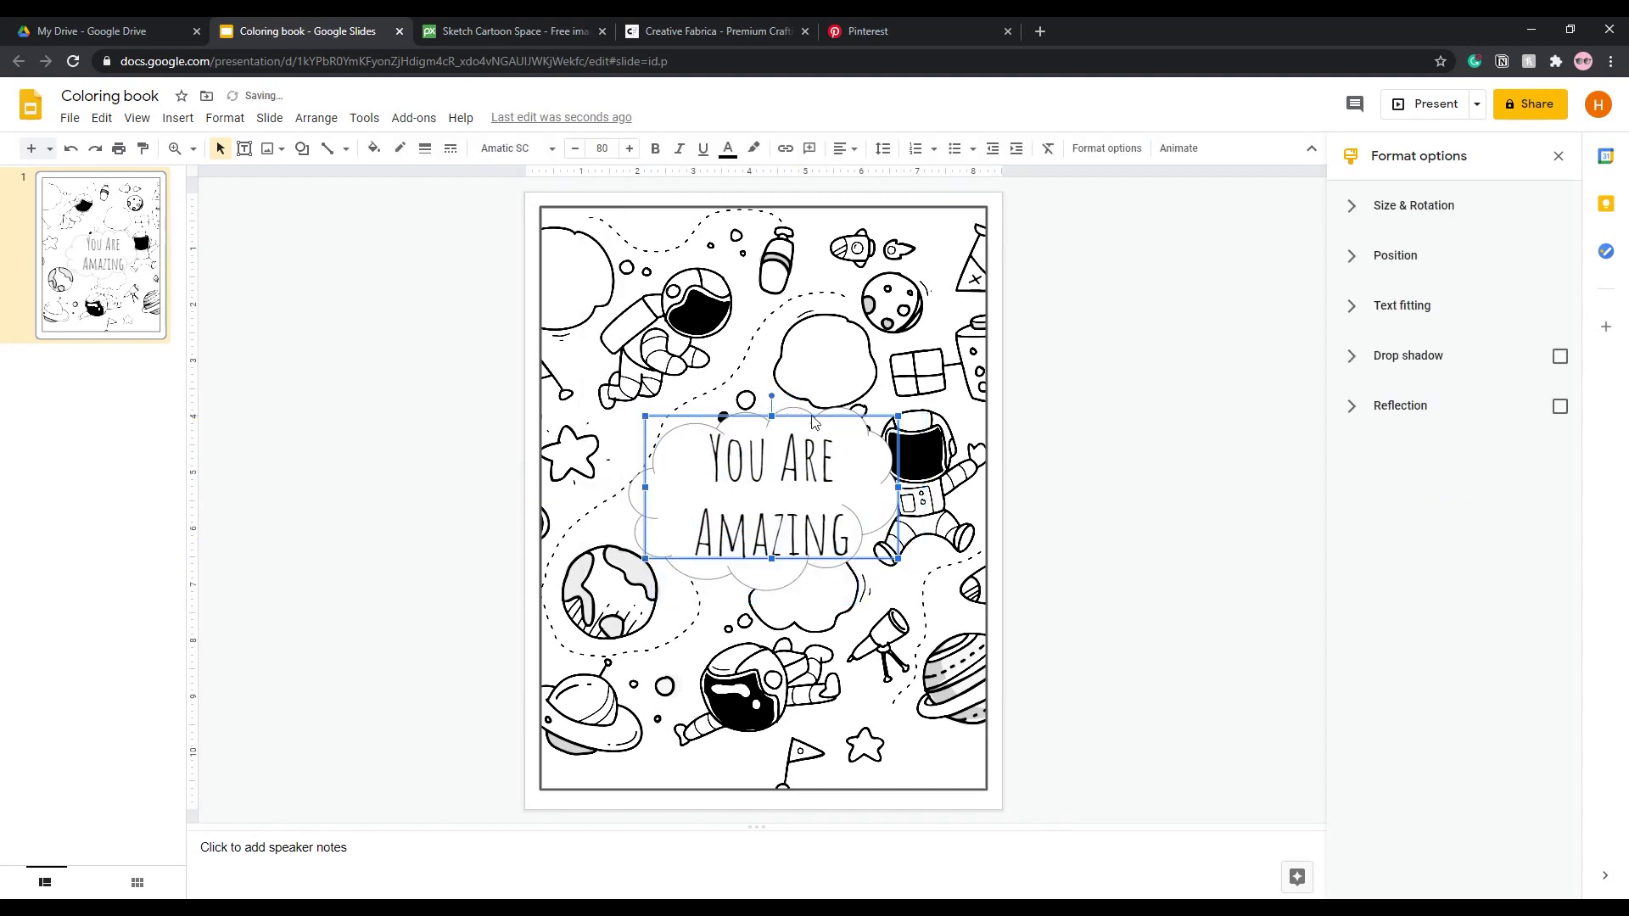
key(Up)
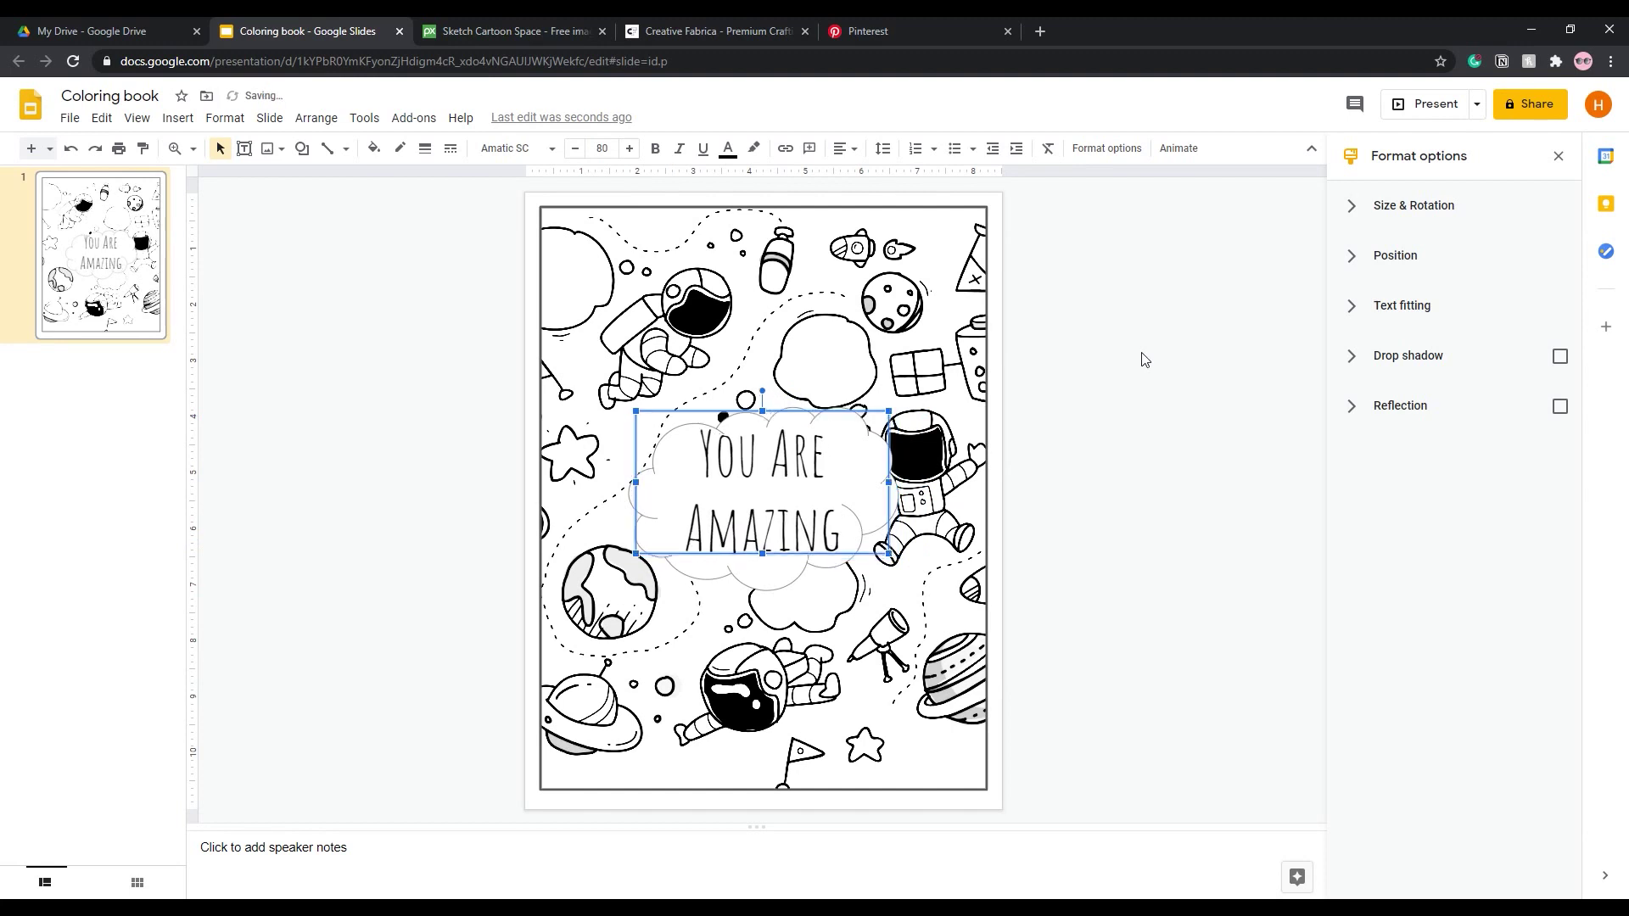
click(1143, 359)
Give the cloud shape an 8px outline
click(872, 443)
click(863, 412)
click(770, 593)
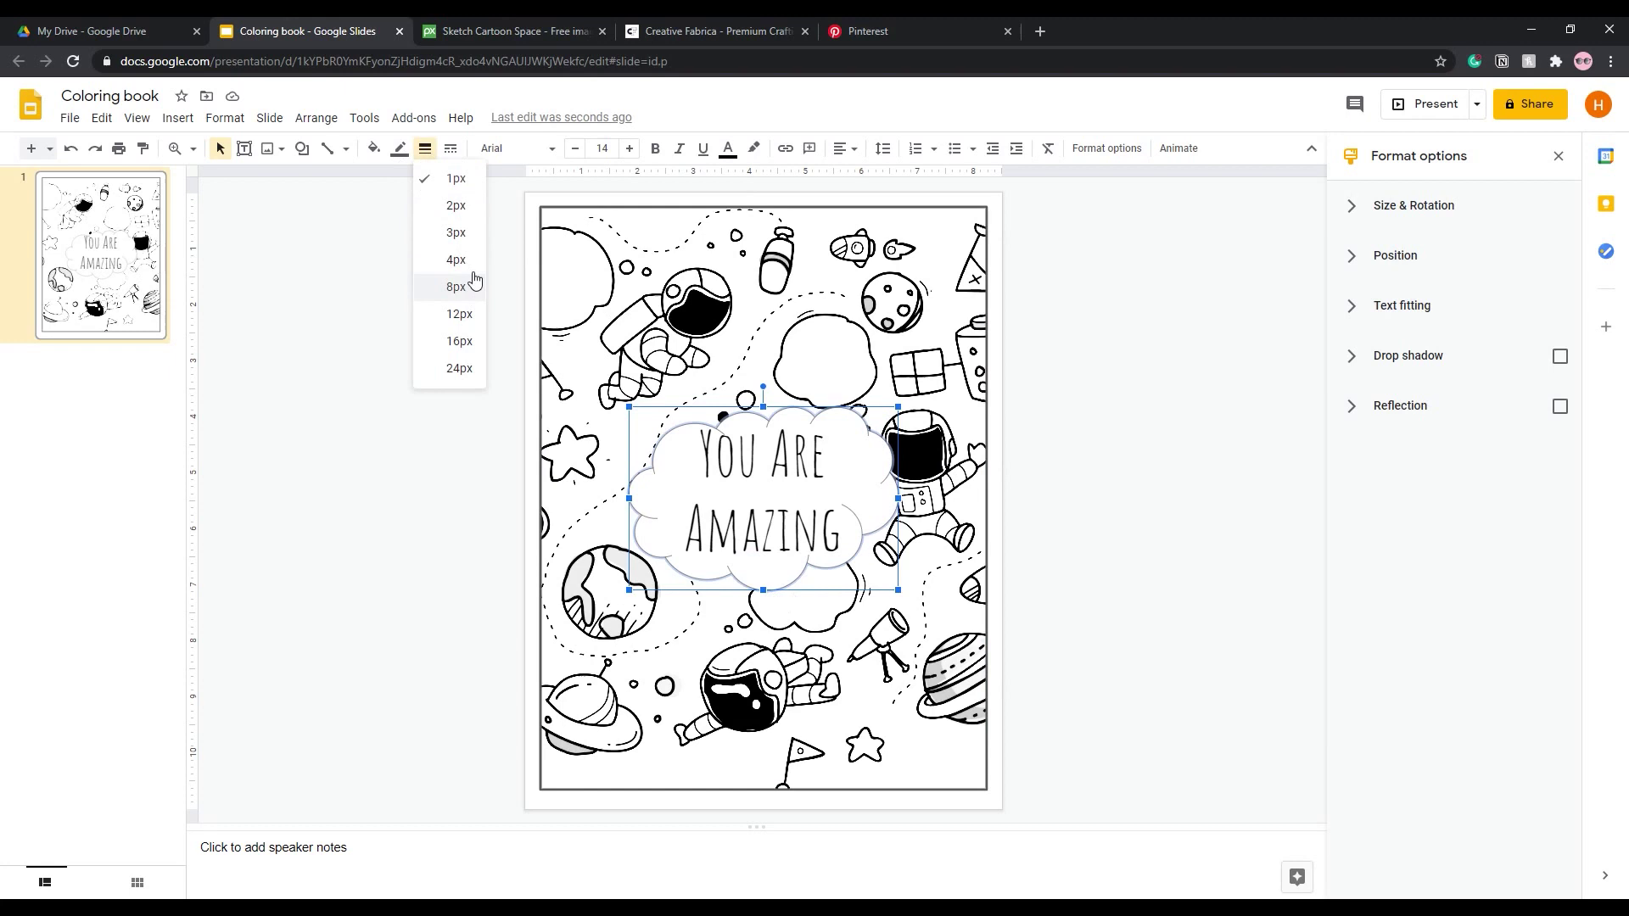
click(458, 287)
click(1191, 383)
click(838, 457)
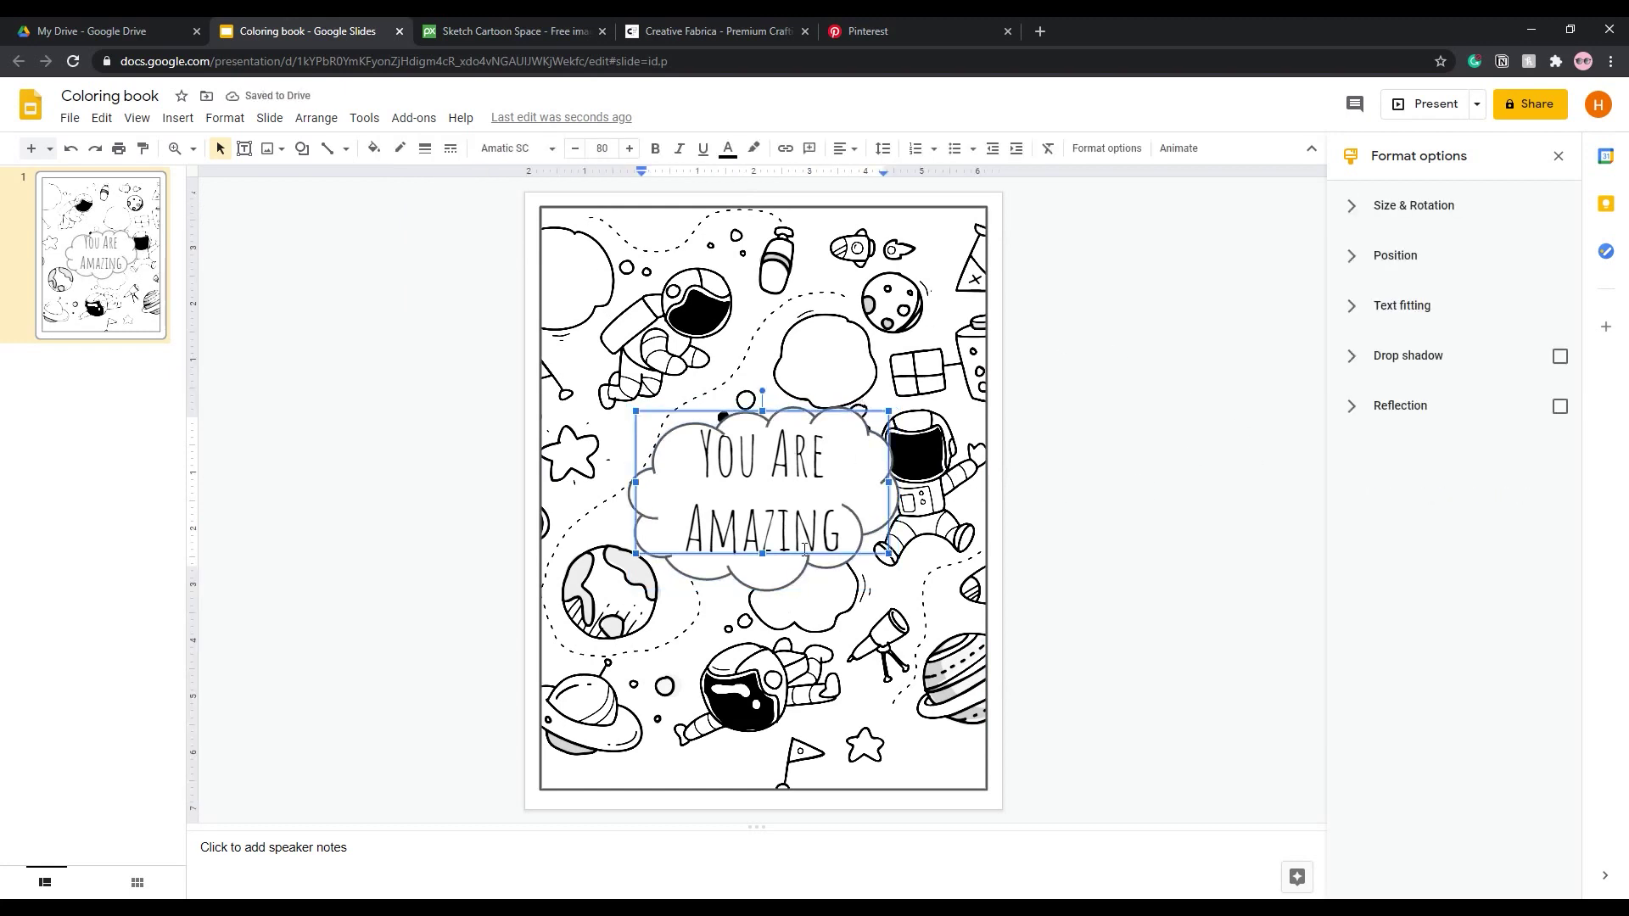
click(1205, 534)
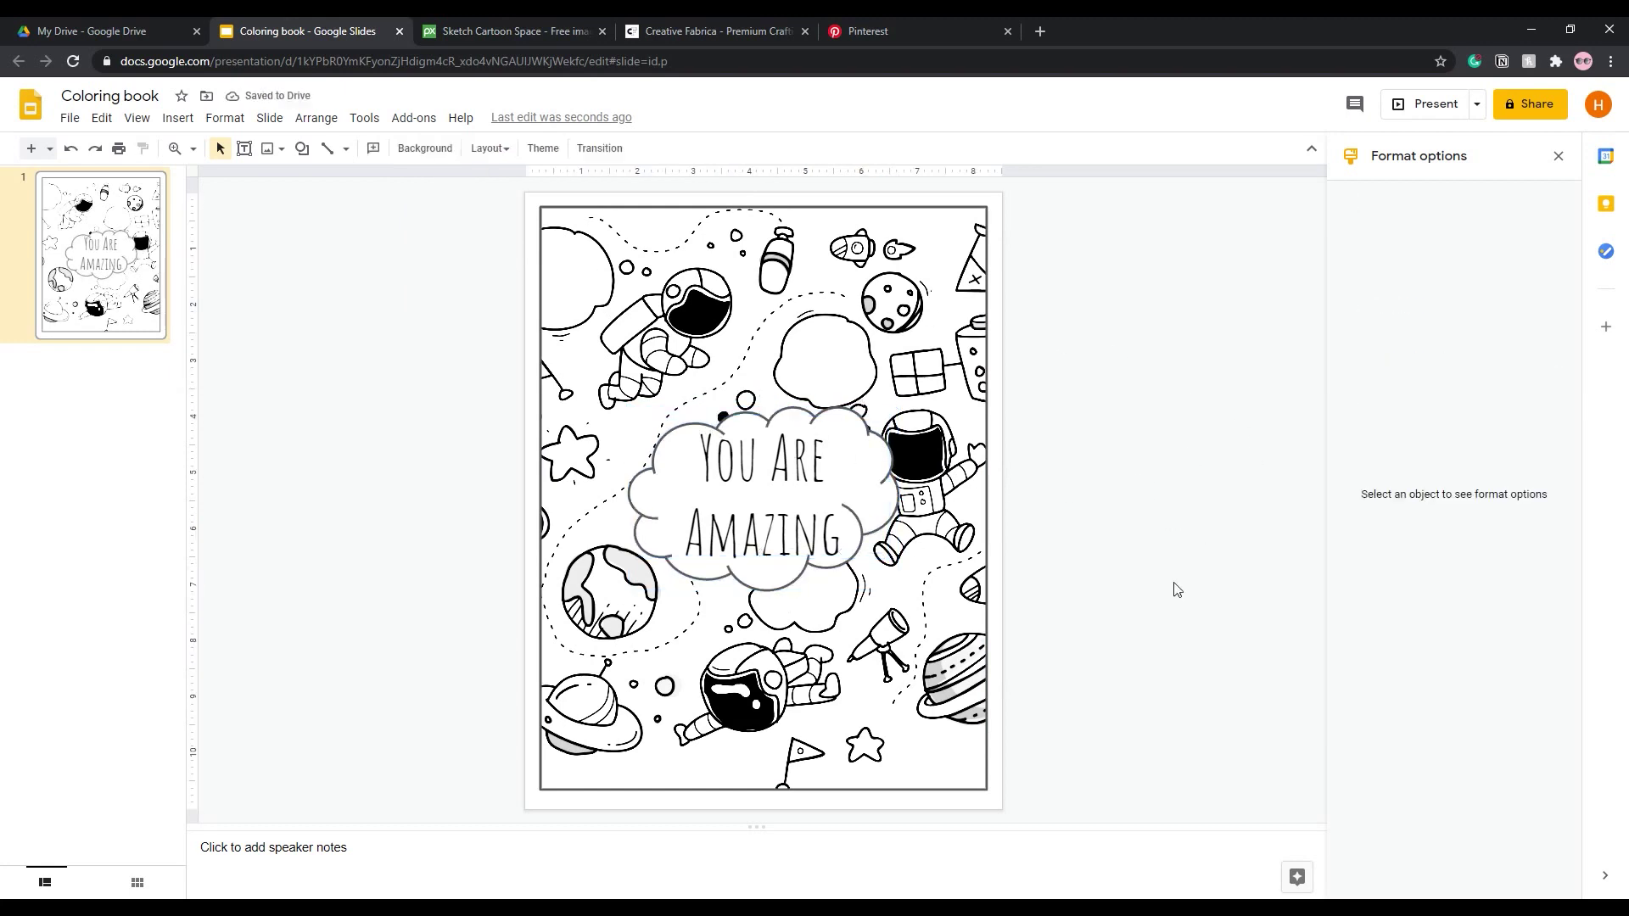
click(668, 26)
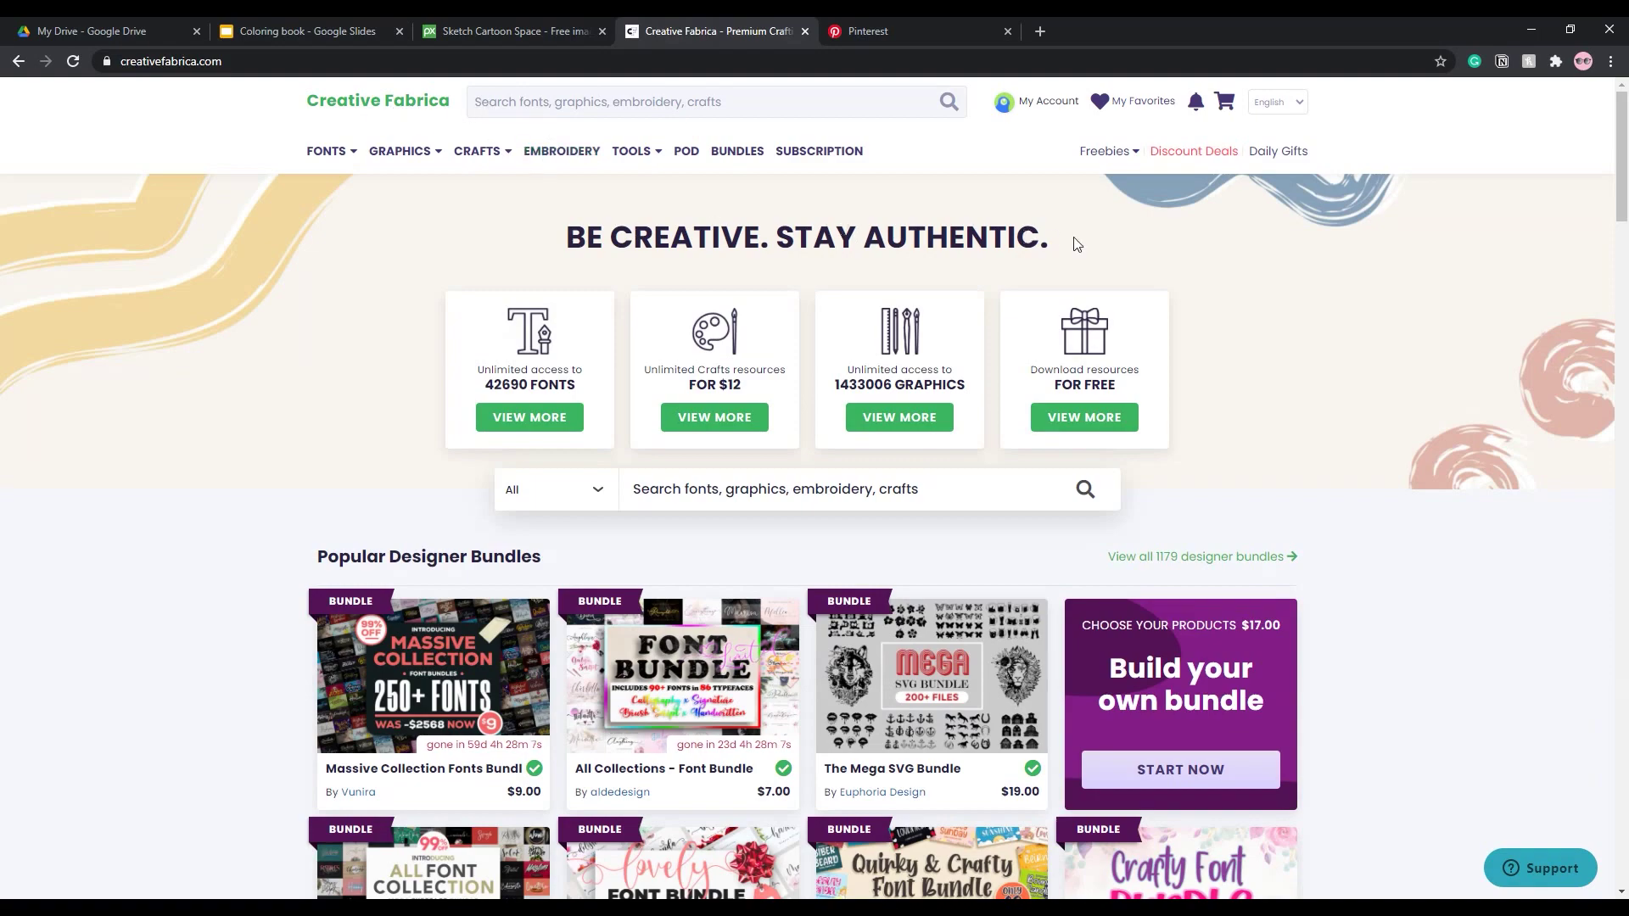
Search Creative Fabrica for 'doodle', bringing up 33339 results
scroll(859, 296, down, 13)
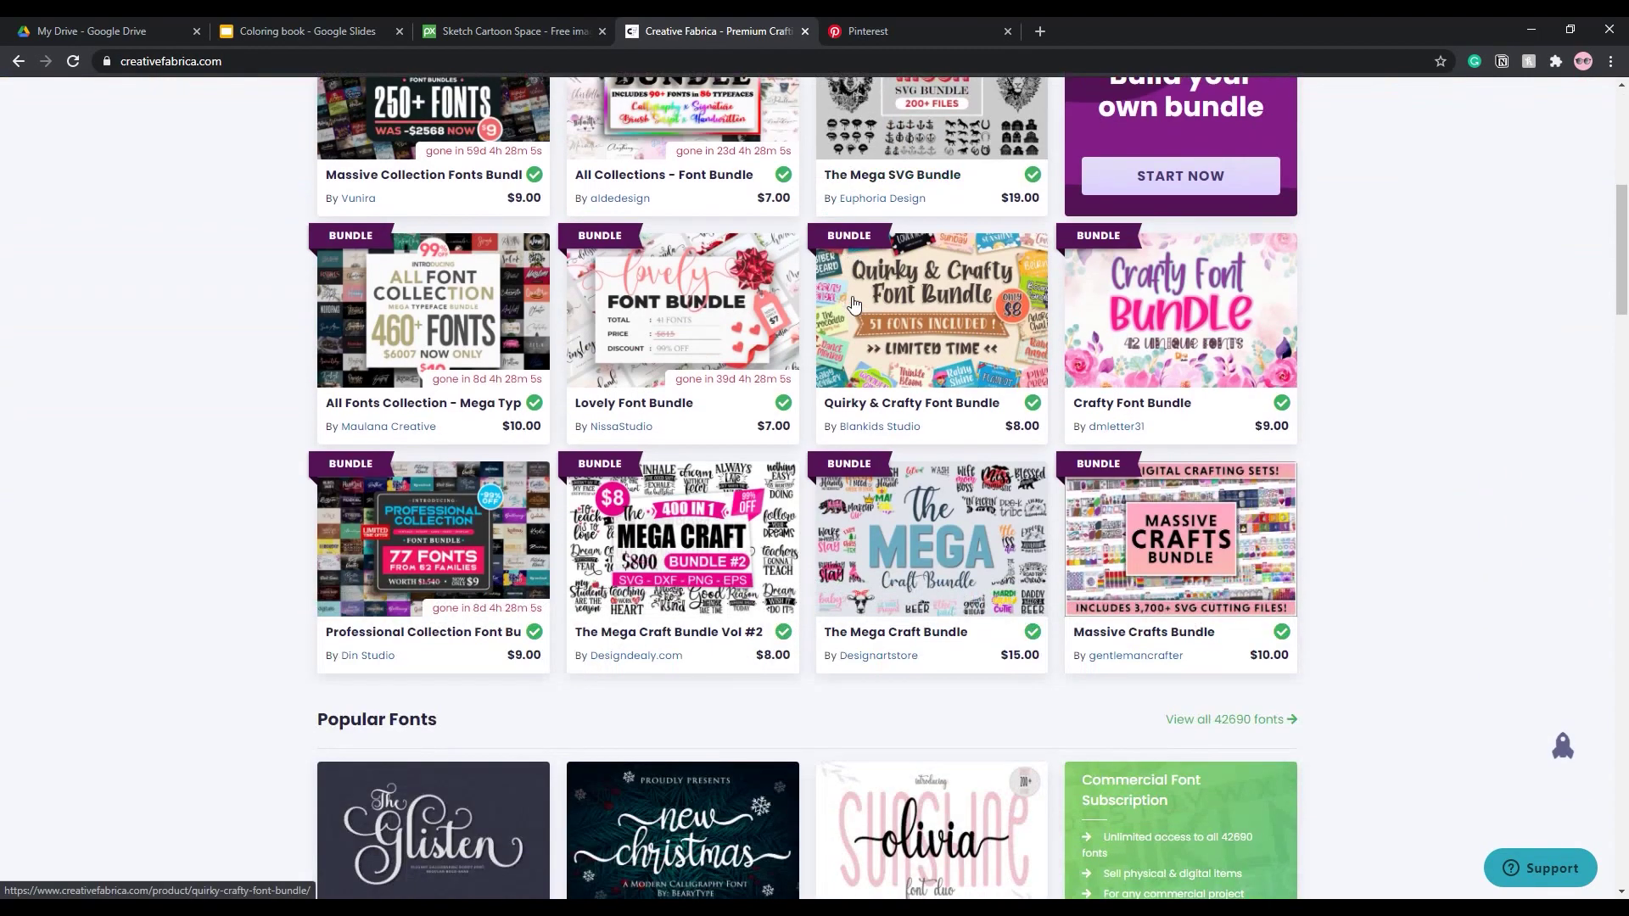
scroll(840, 312, down, 15)
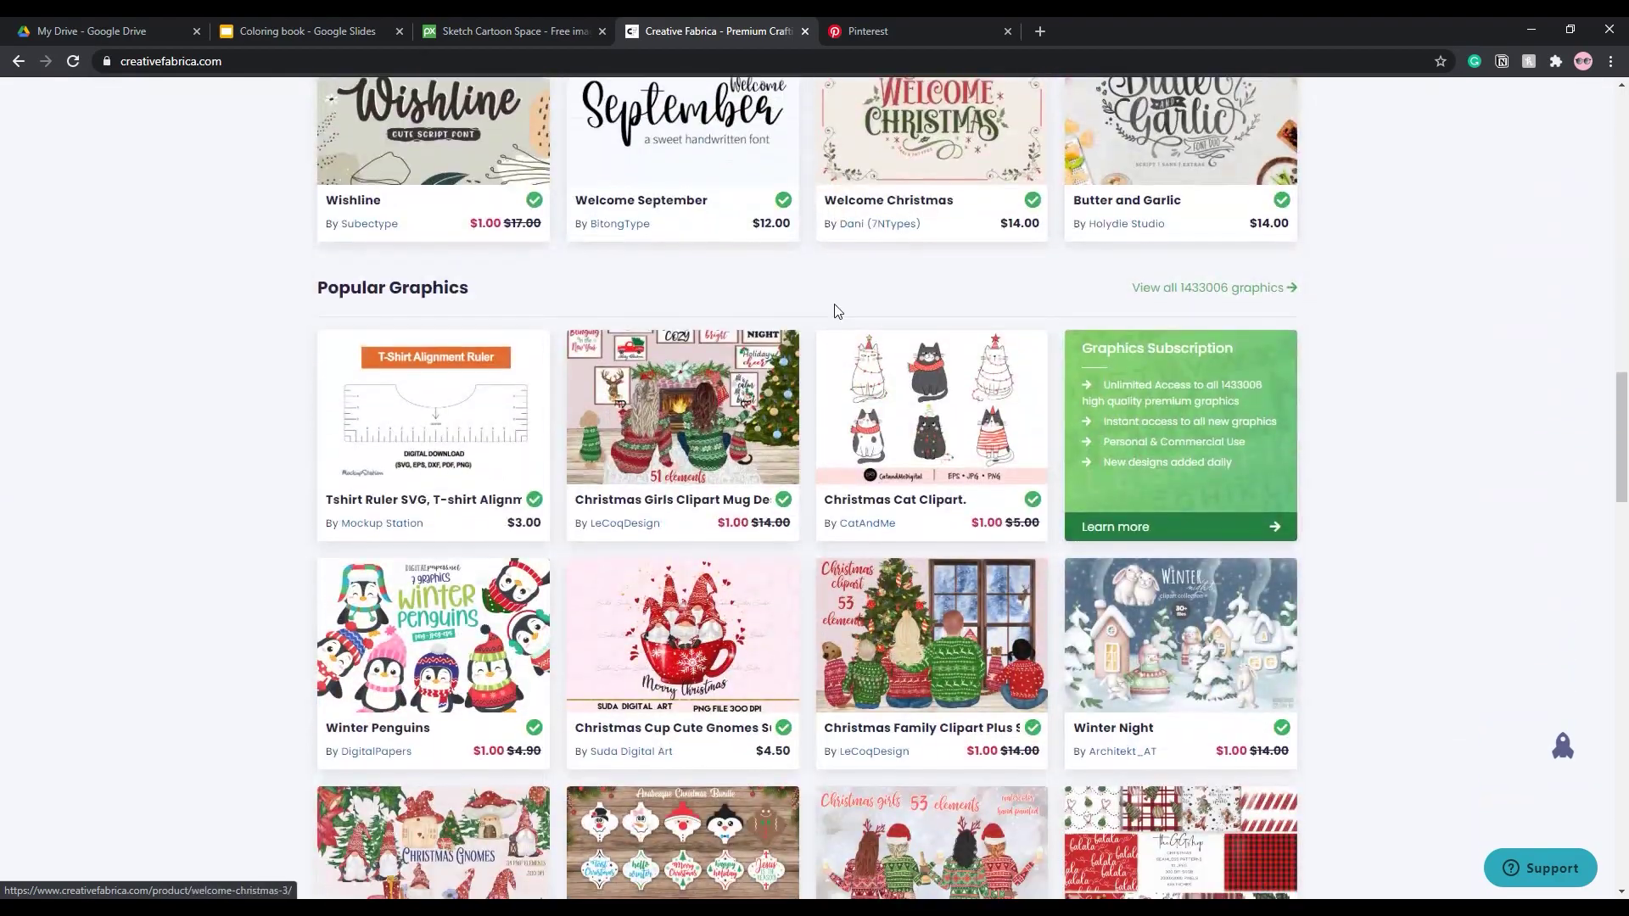
scroll(836, 310, up, 17)
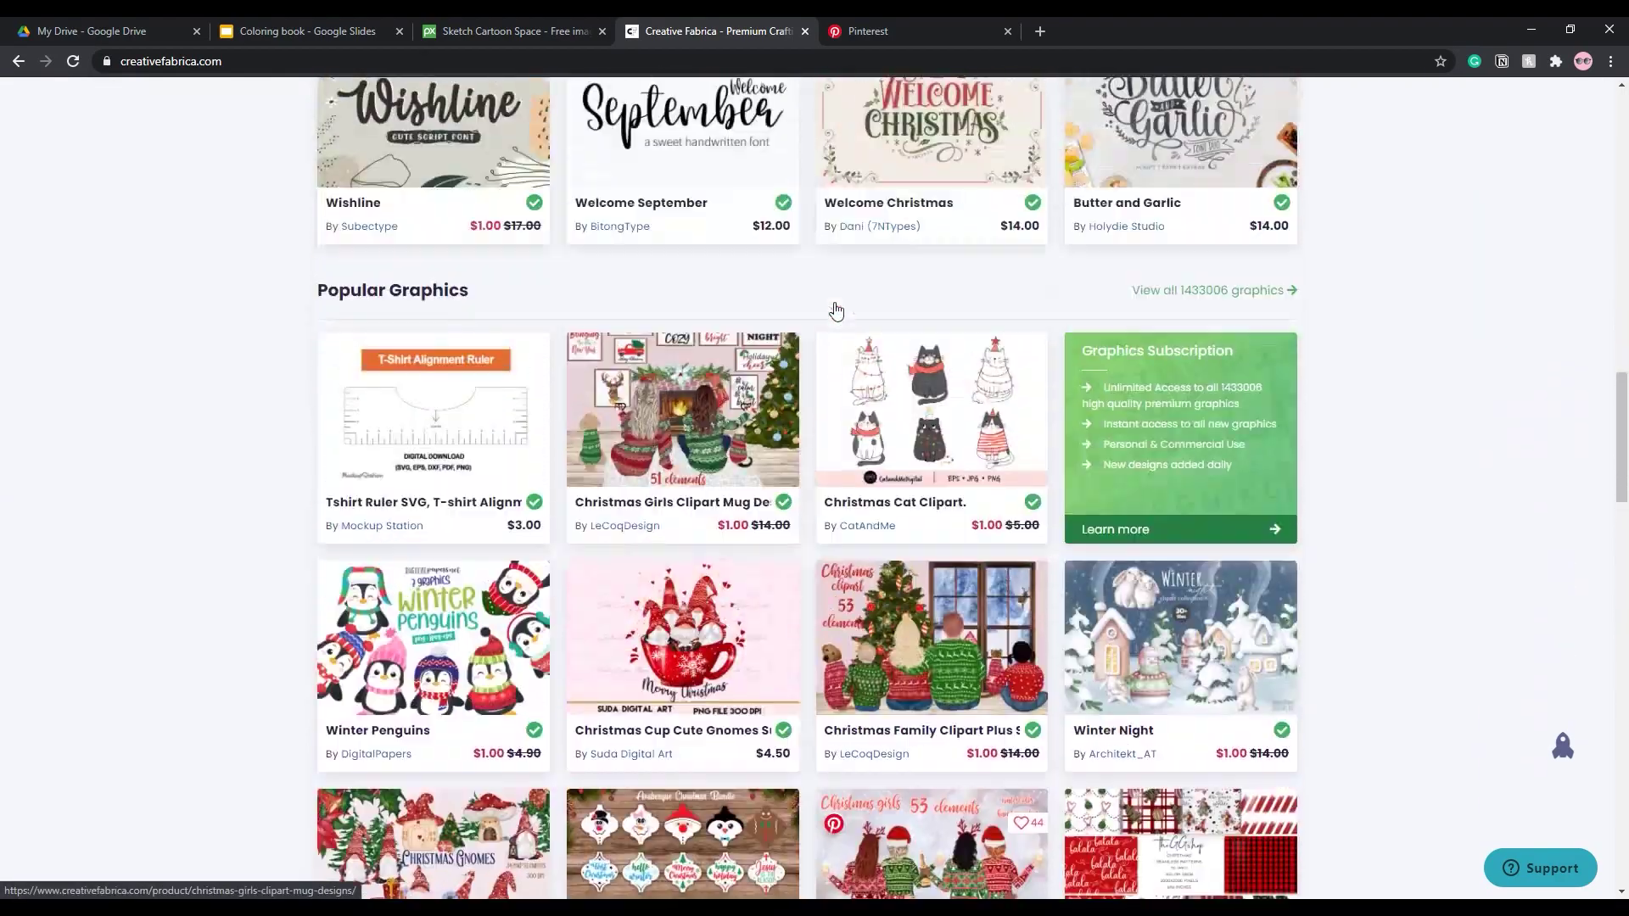
scroll(835, 309, up, 7)
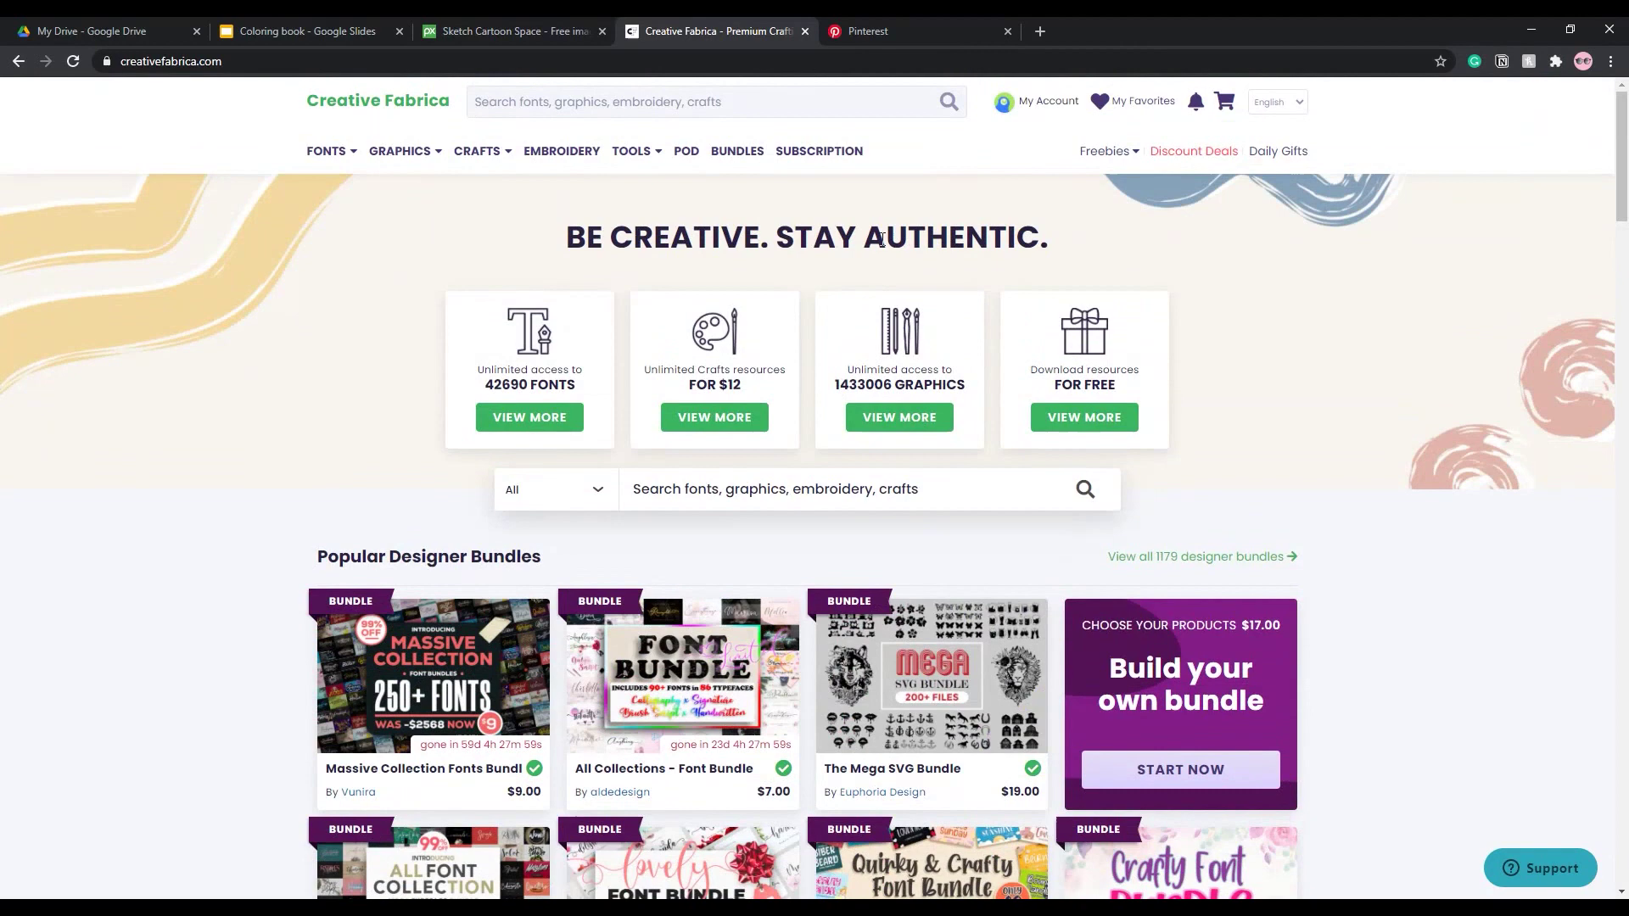
click(826, 150)
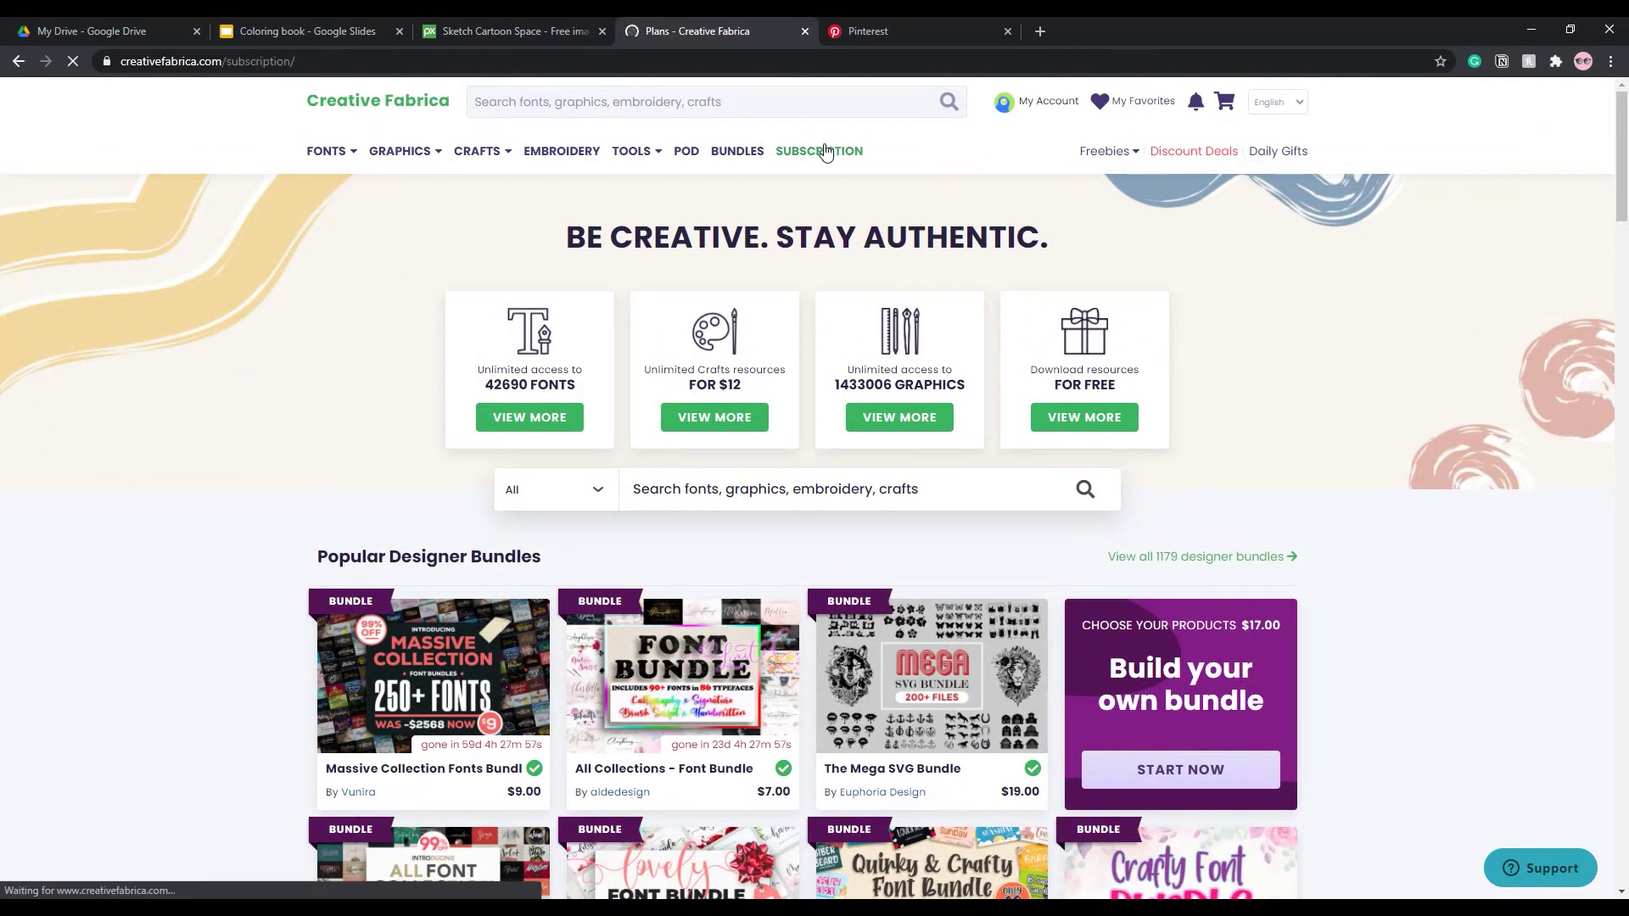
scroll(822, 163, down, 2)
key(alt+Left)
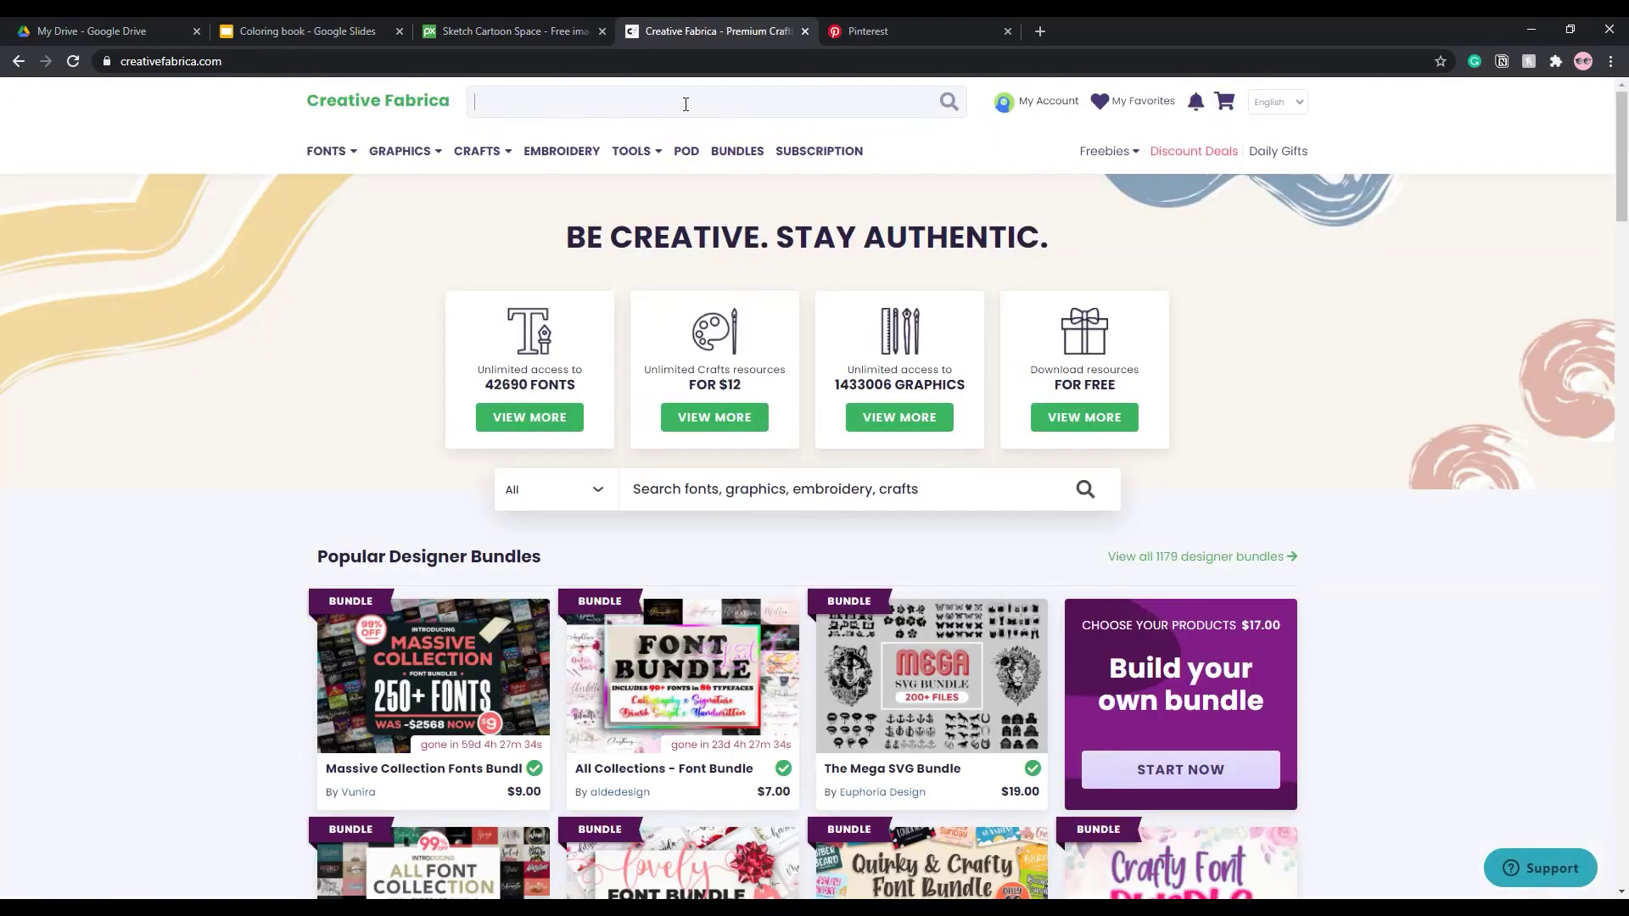
text(doodle)
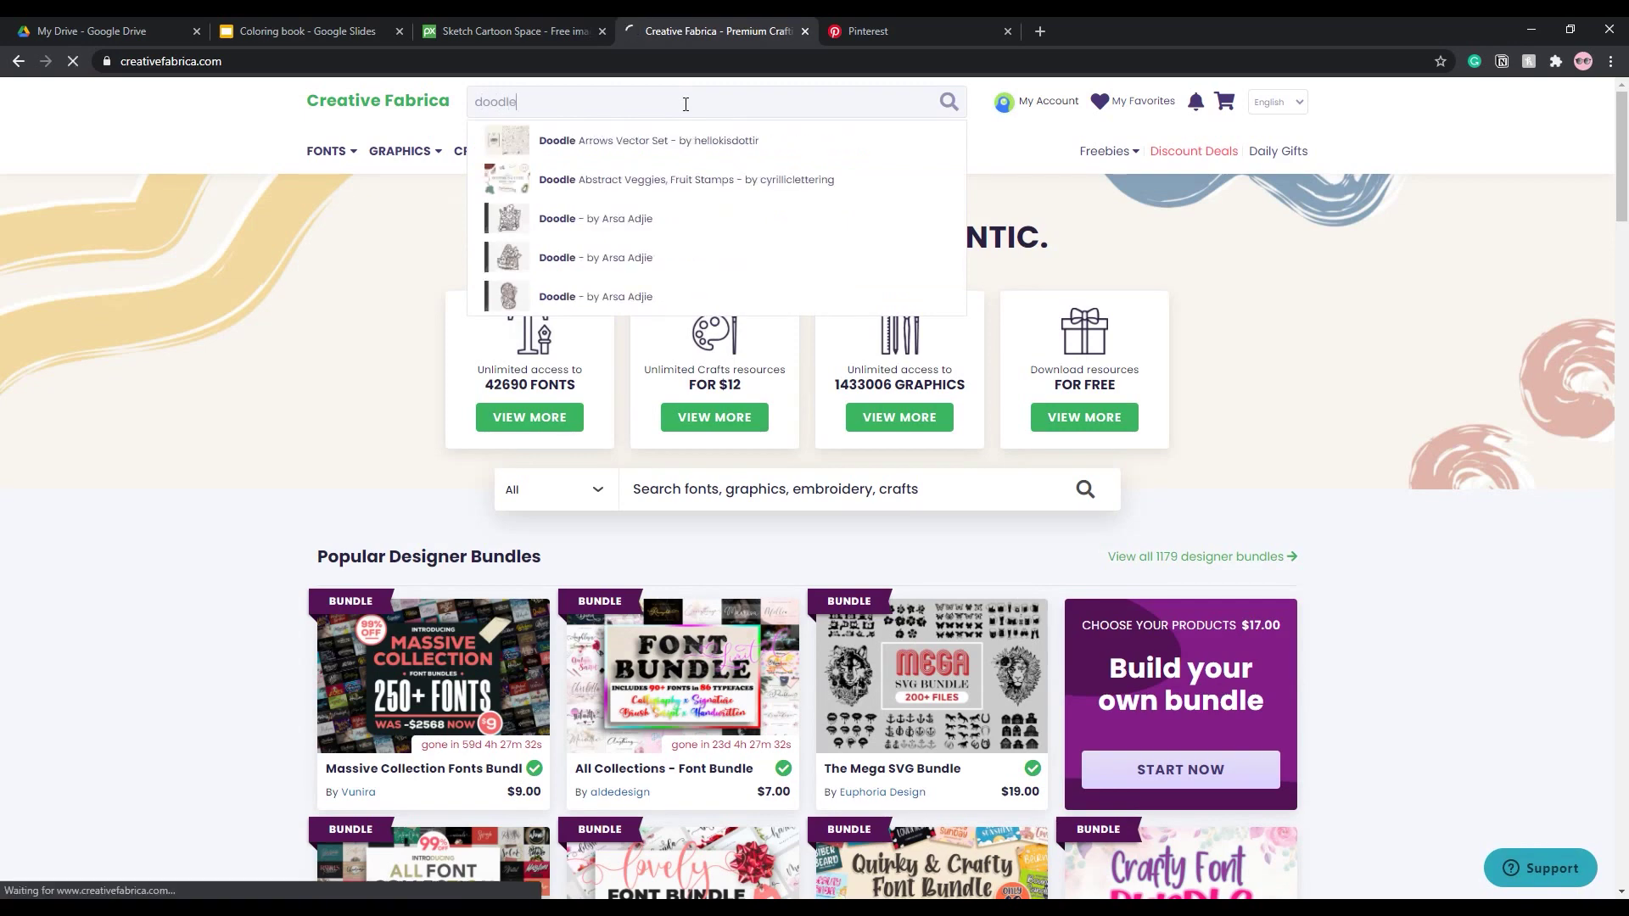
key(Return)
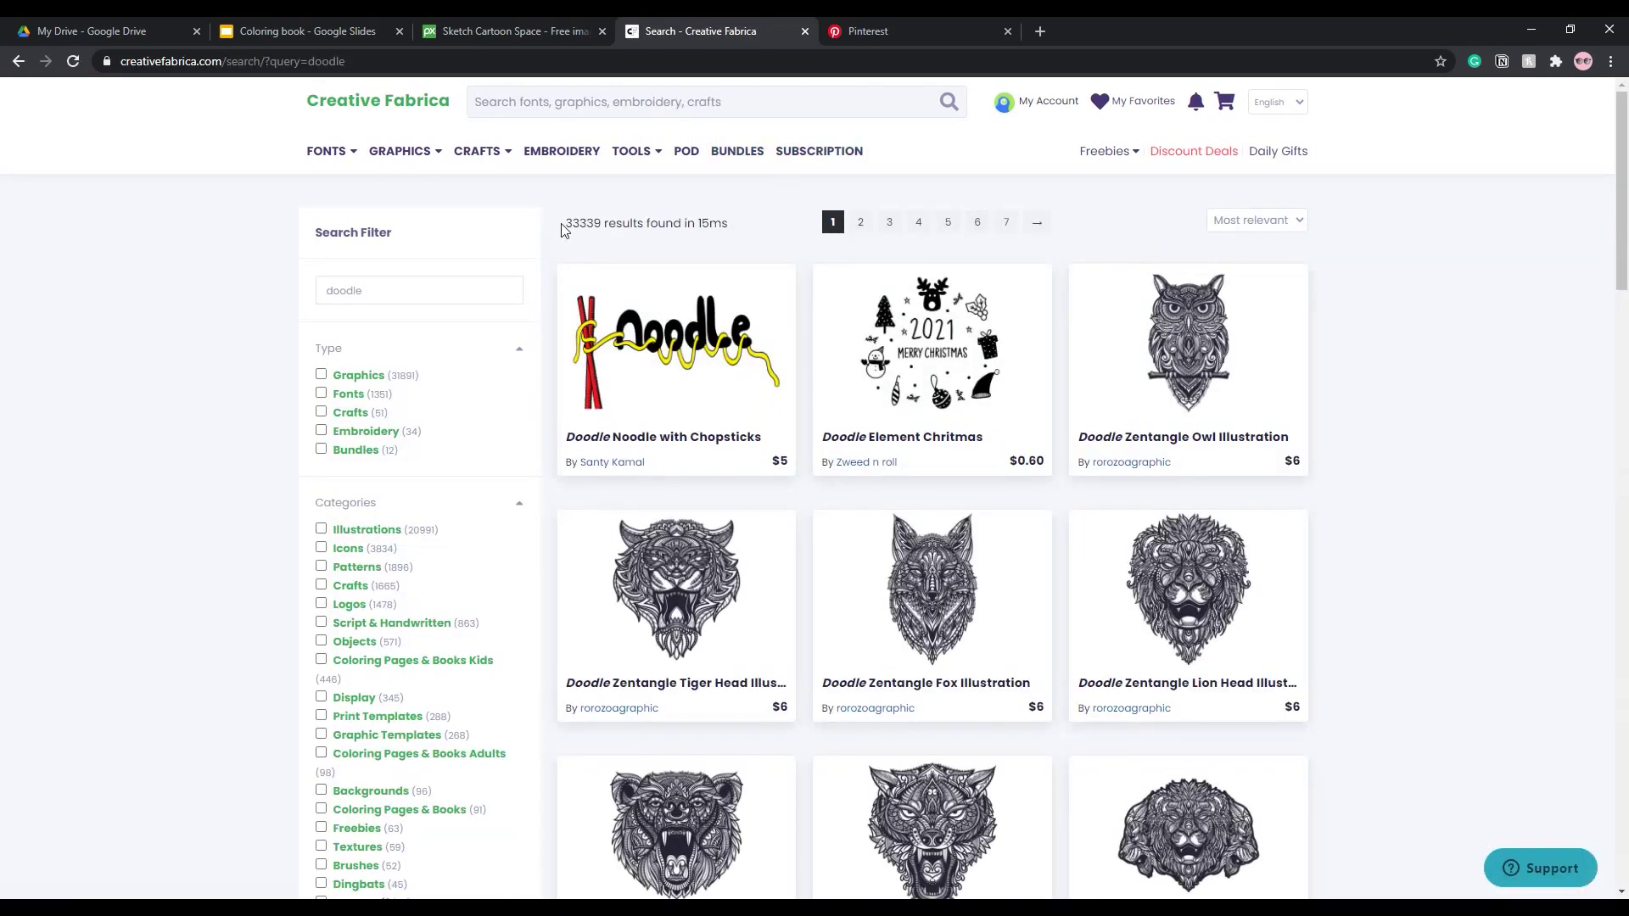
Filter the doodle results to Graphics and Patterns and download the Doodle Seamless Digital Paper zip
drag(562, 226, 591, 223)
double_click(591, 222)
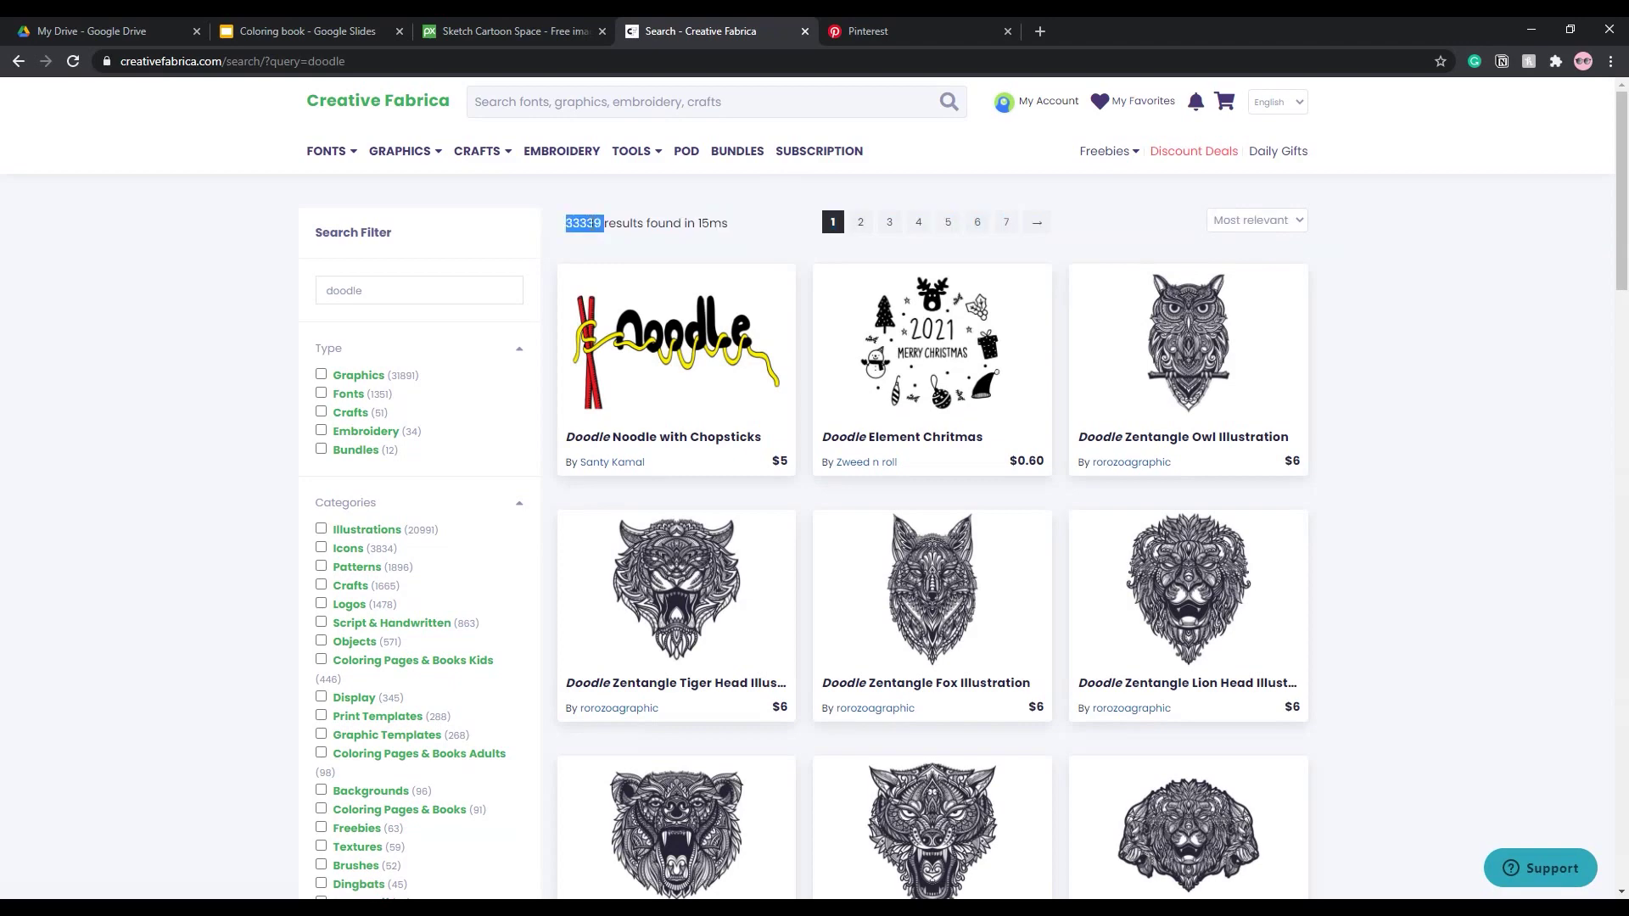
click(562, 258)
click(321, 377)
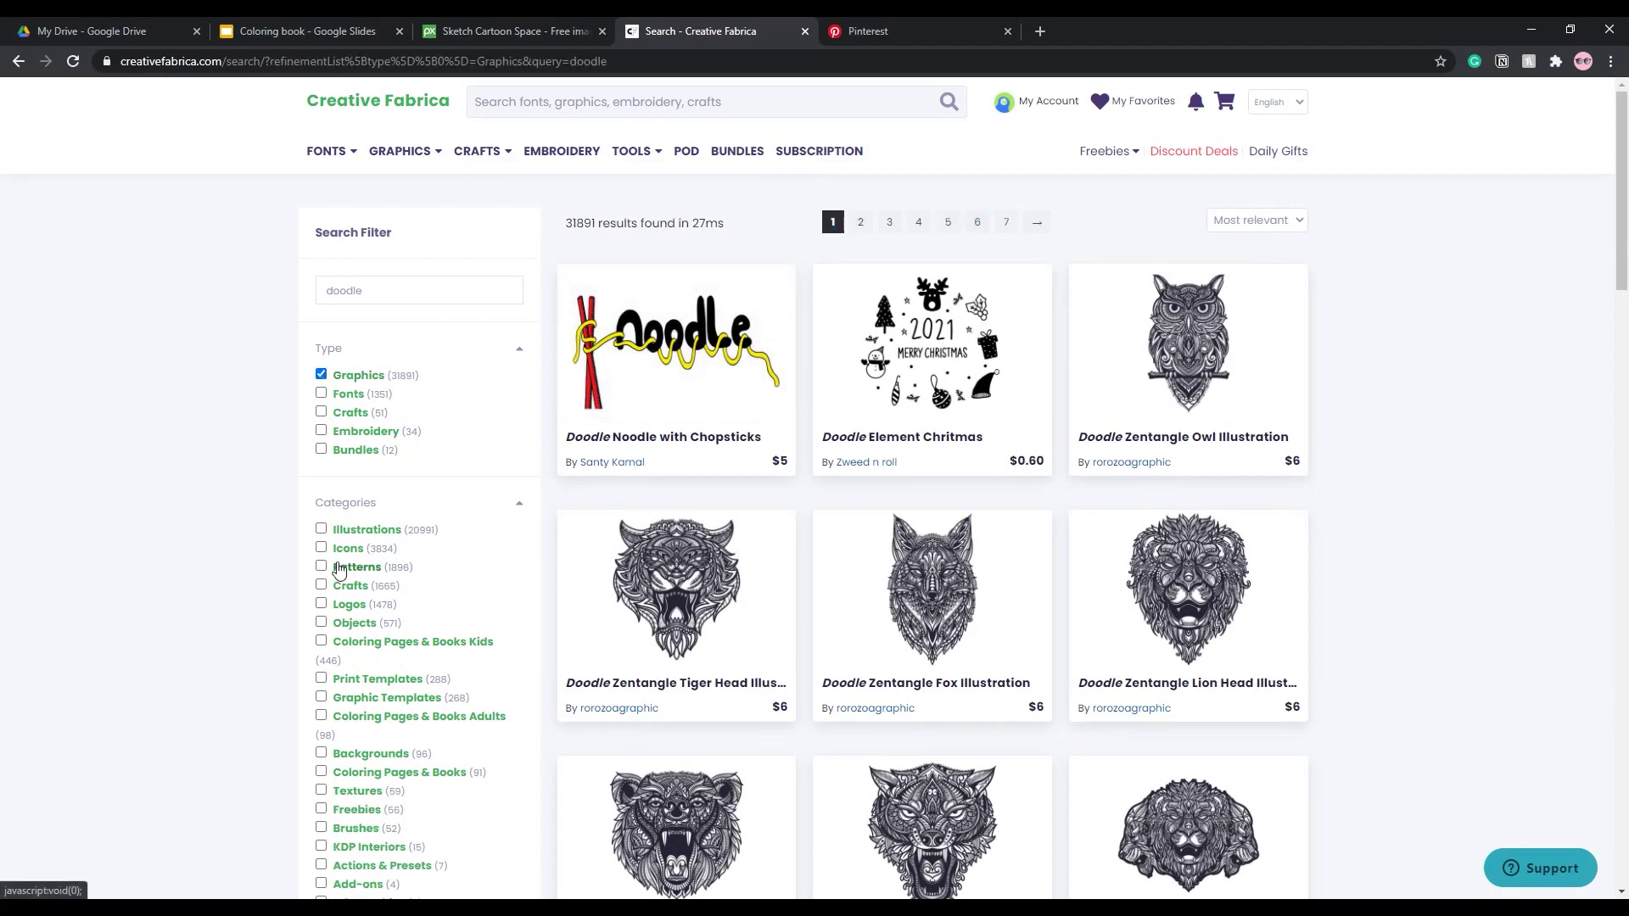
click(322, 567)
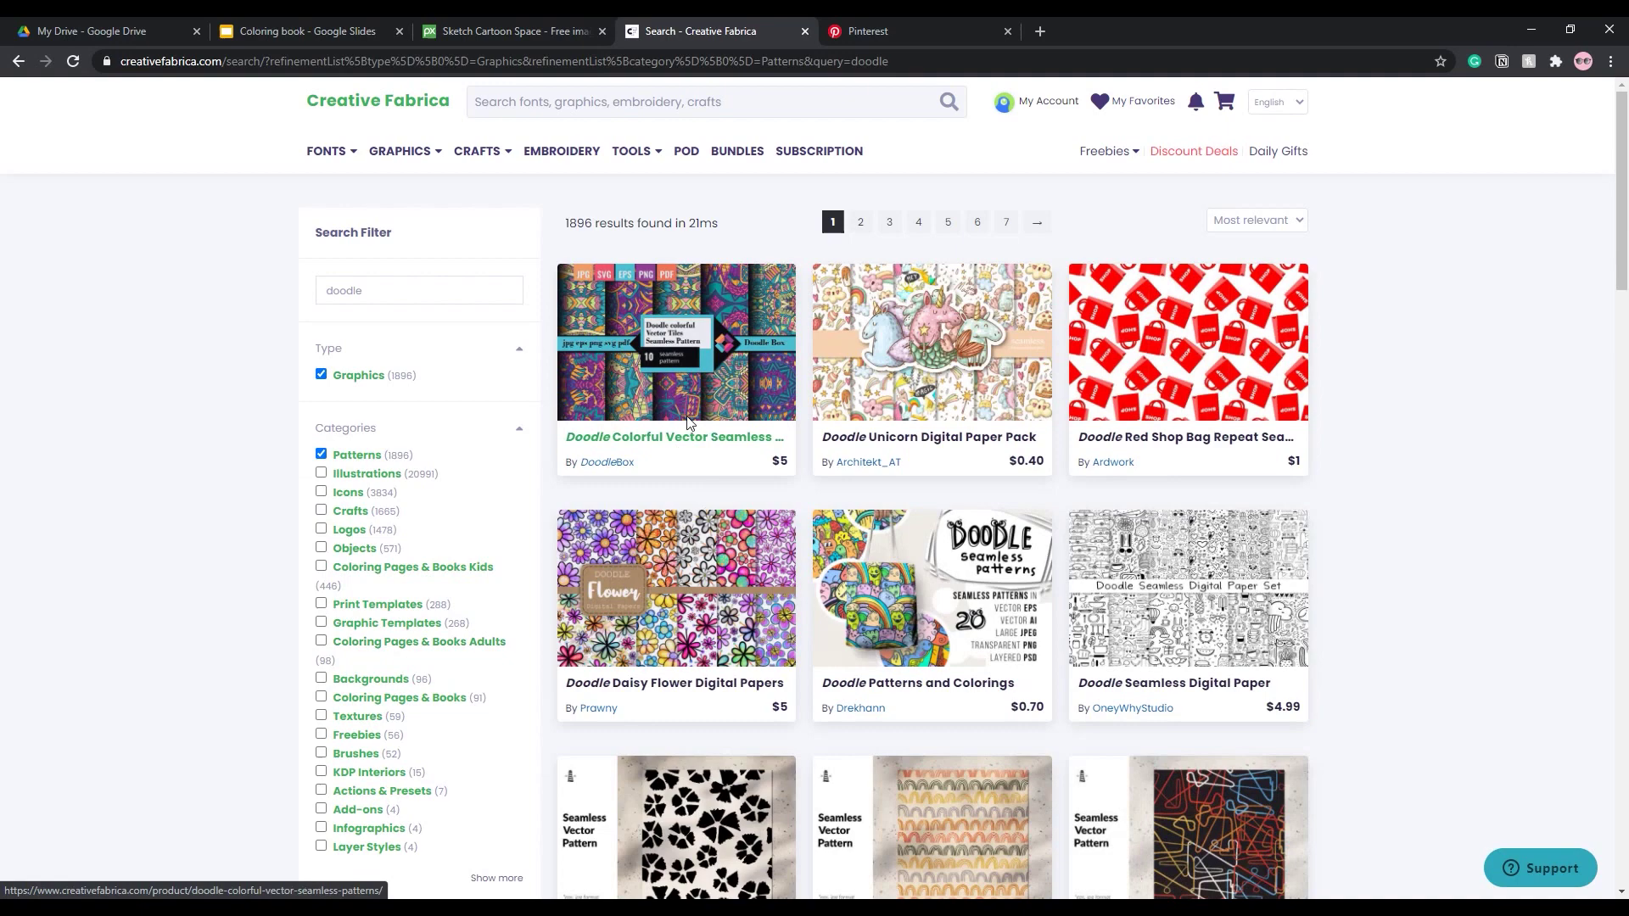
scroll(1245, 394, down, 5)
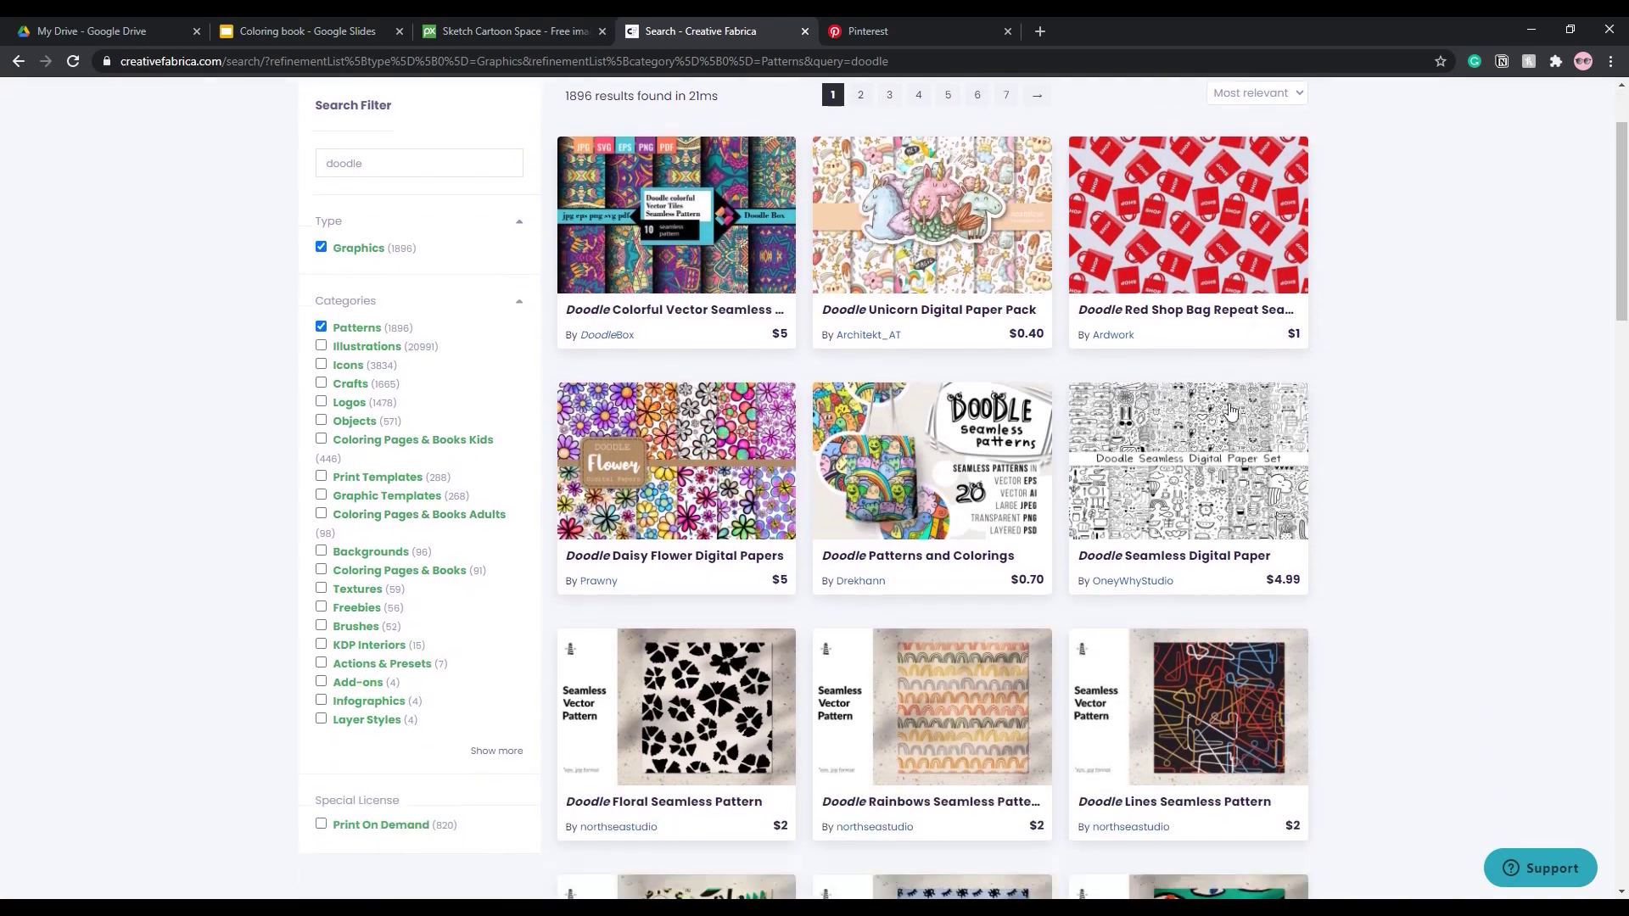
scroll(1103, 458, down, 2)
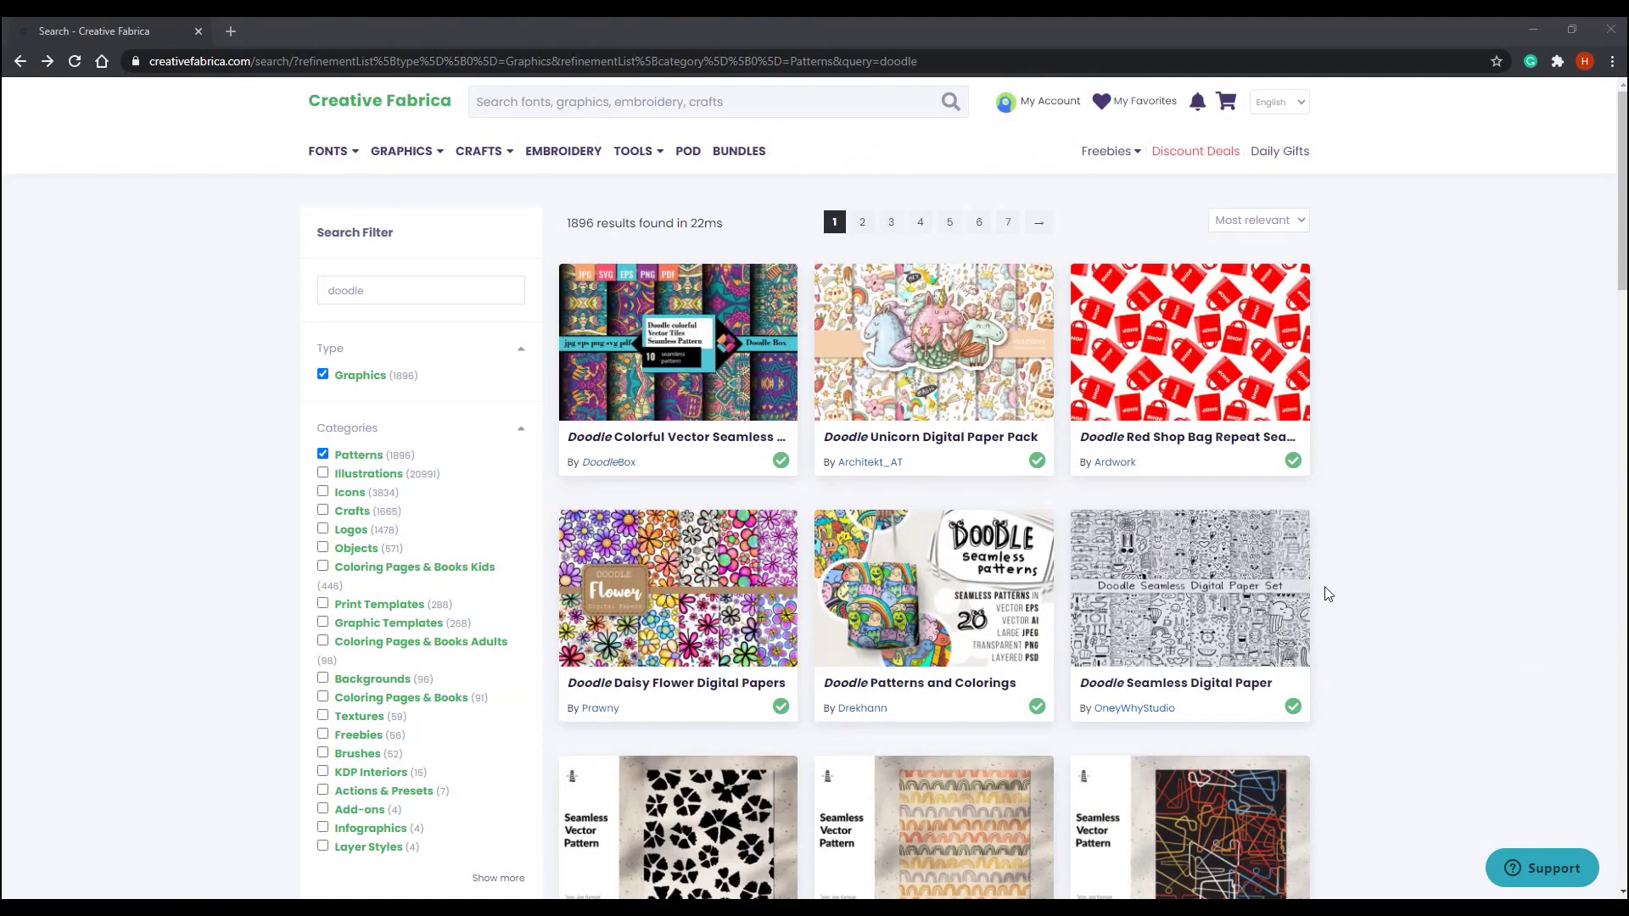
click(1237, 576)
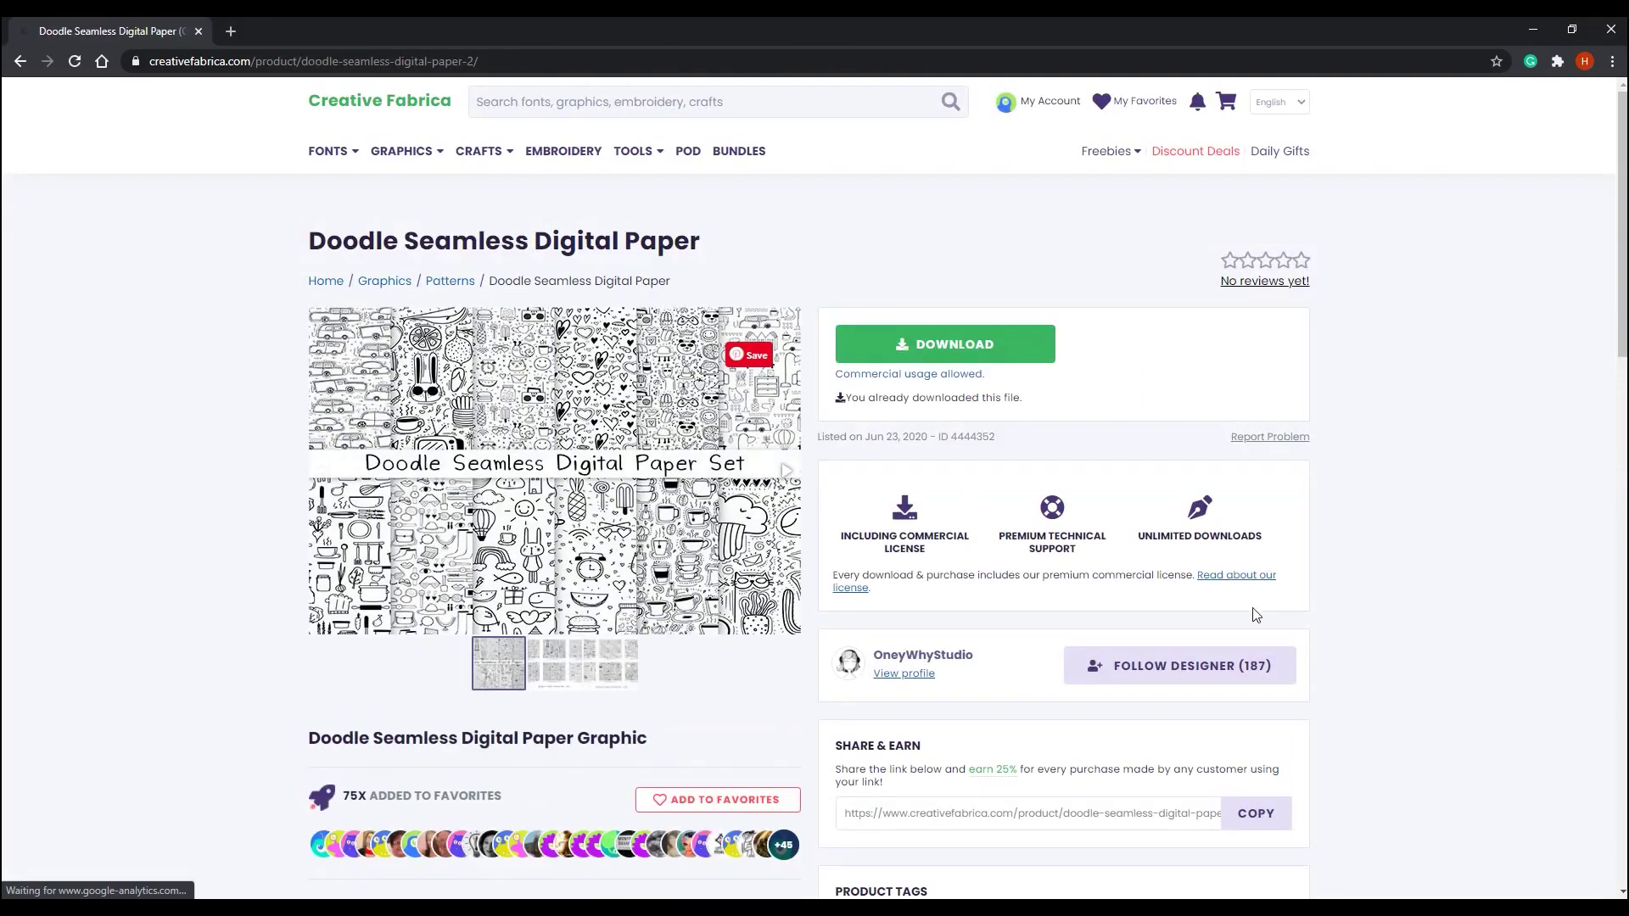
click(941, 343)
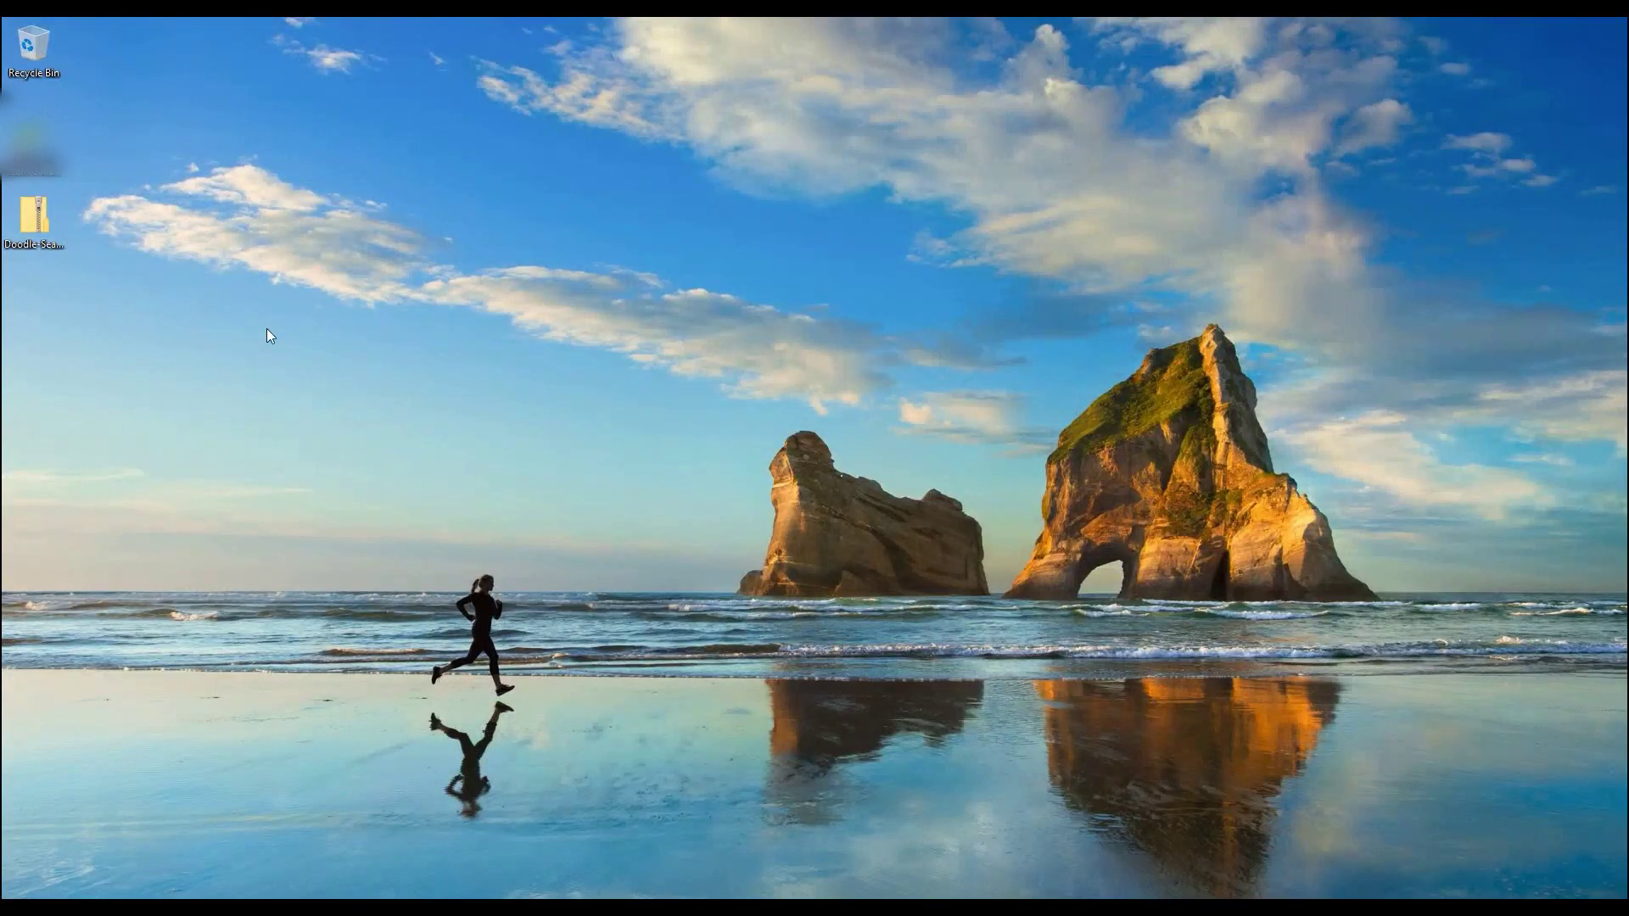
Extract the doodle paper zip with 7-Zip and open its 1-6 folder
right_click(36, 213)
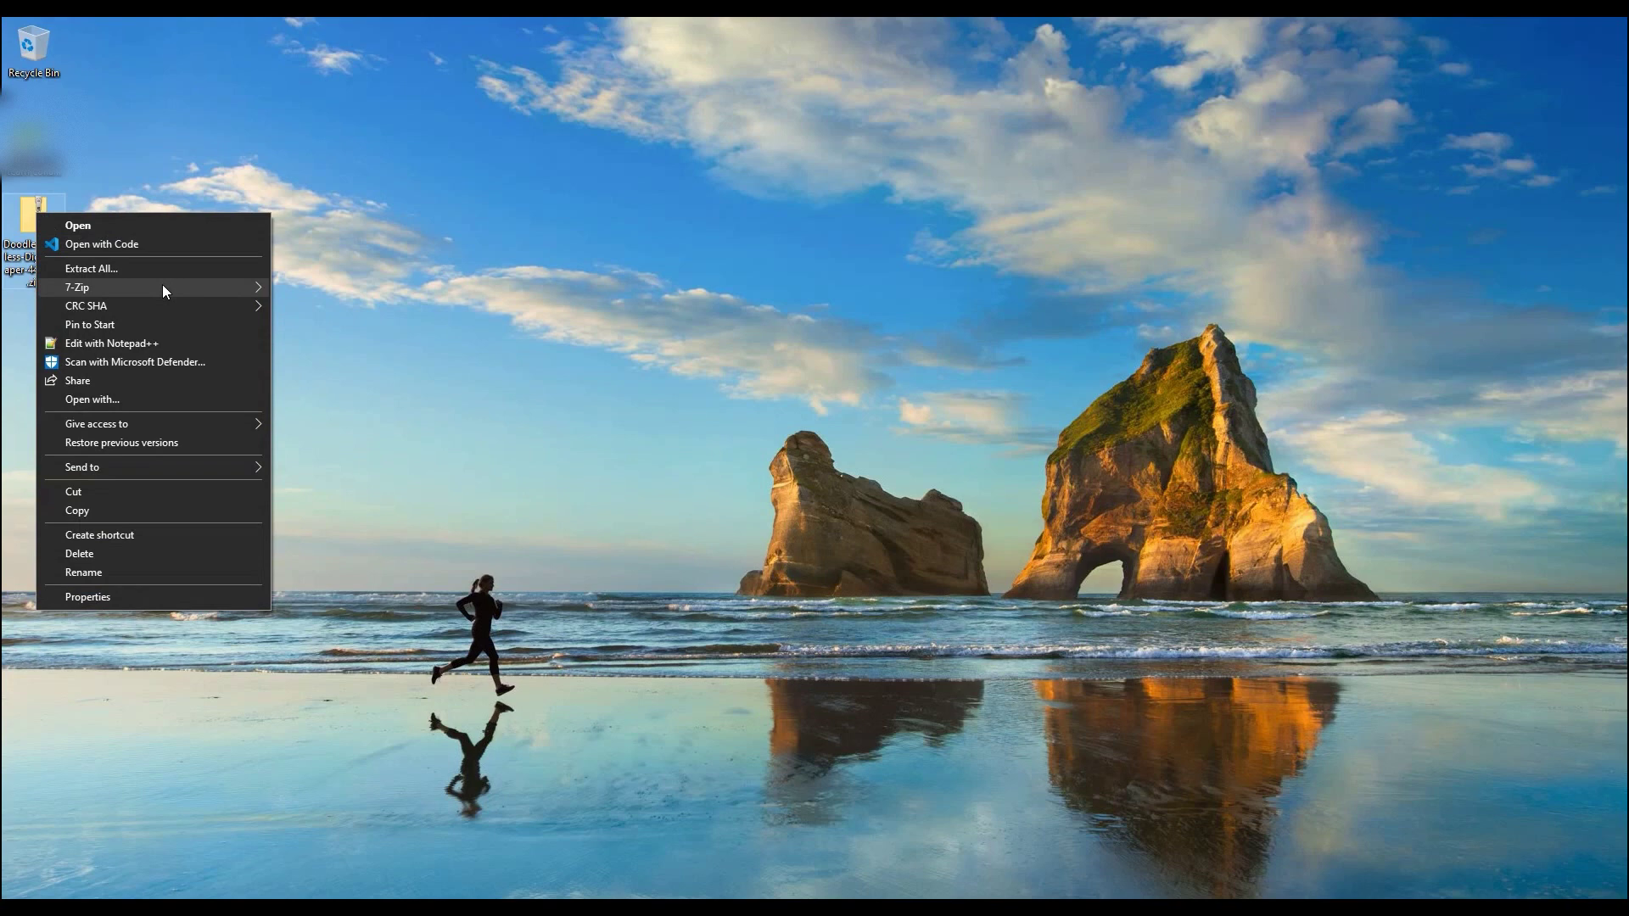
mouse_move(161, 287)
click(375, 364)
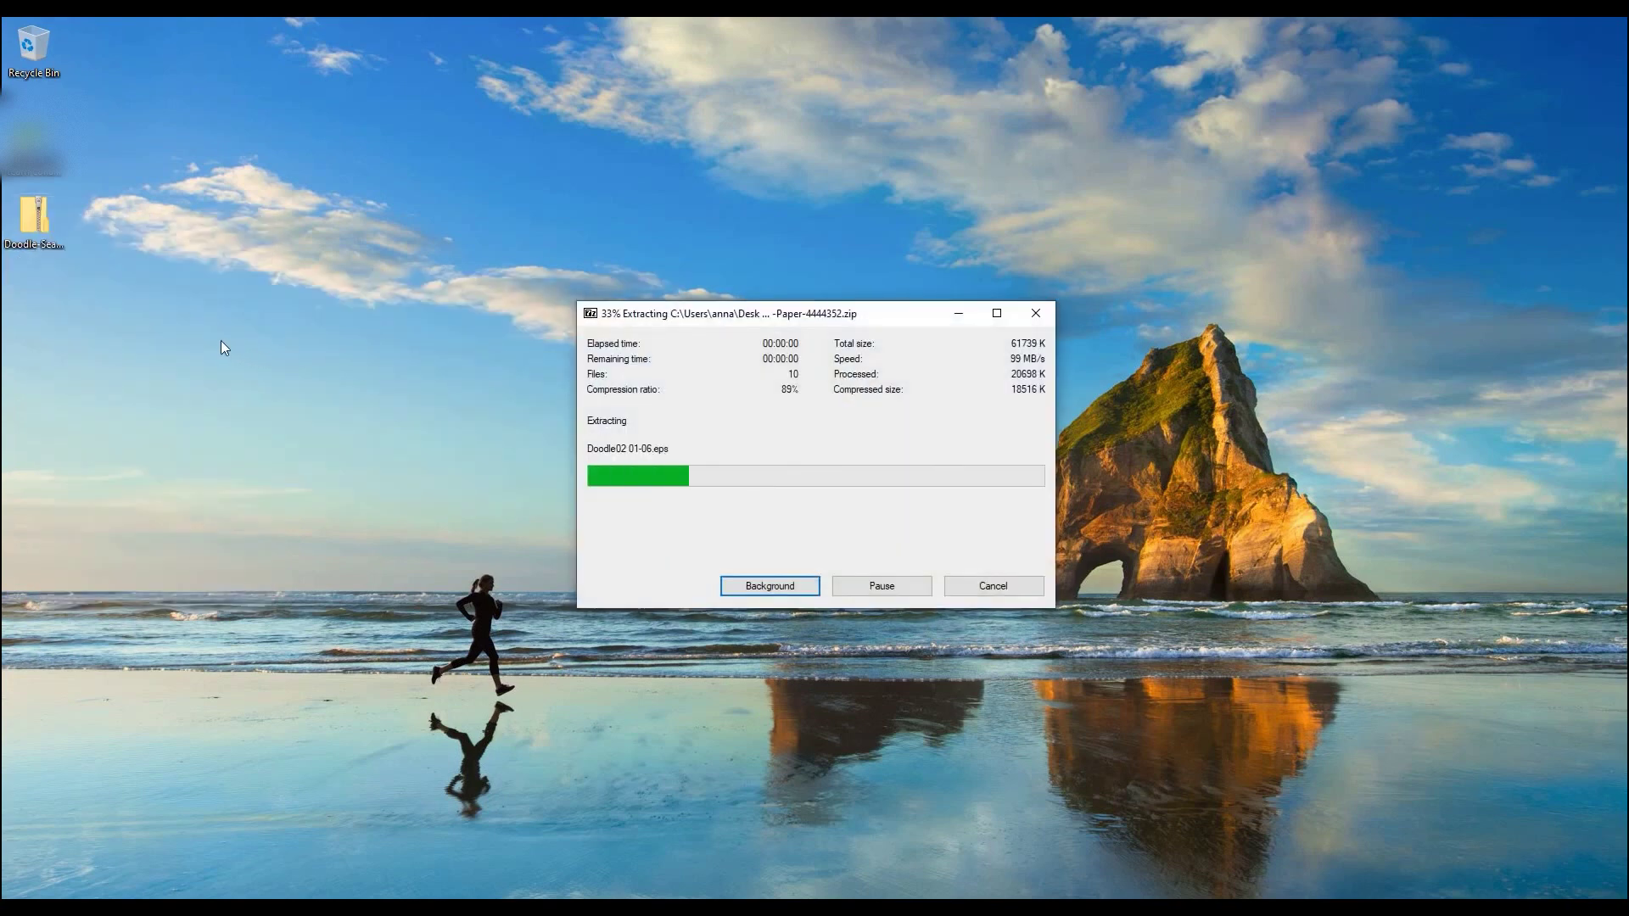
double_click(34, 308)
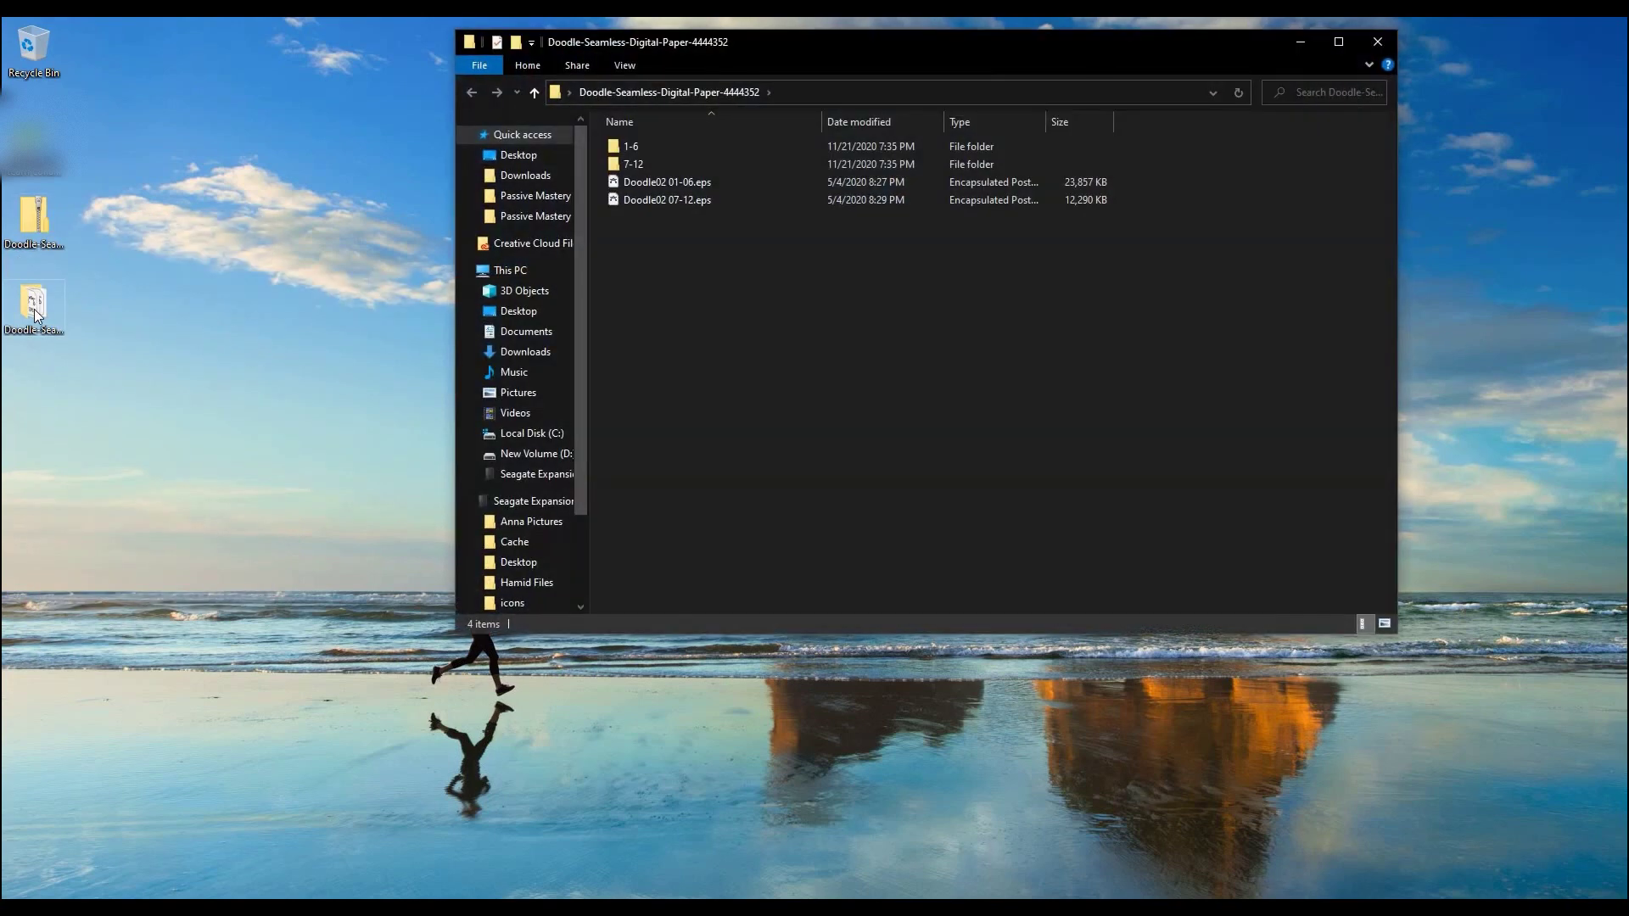
drag(835, 51, 815, 197)
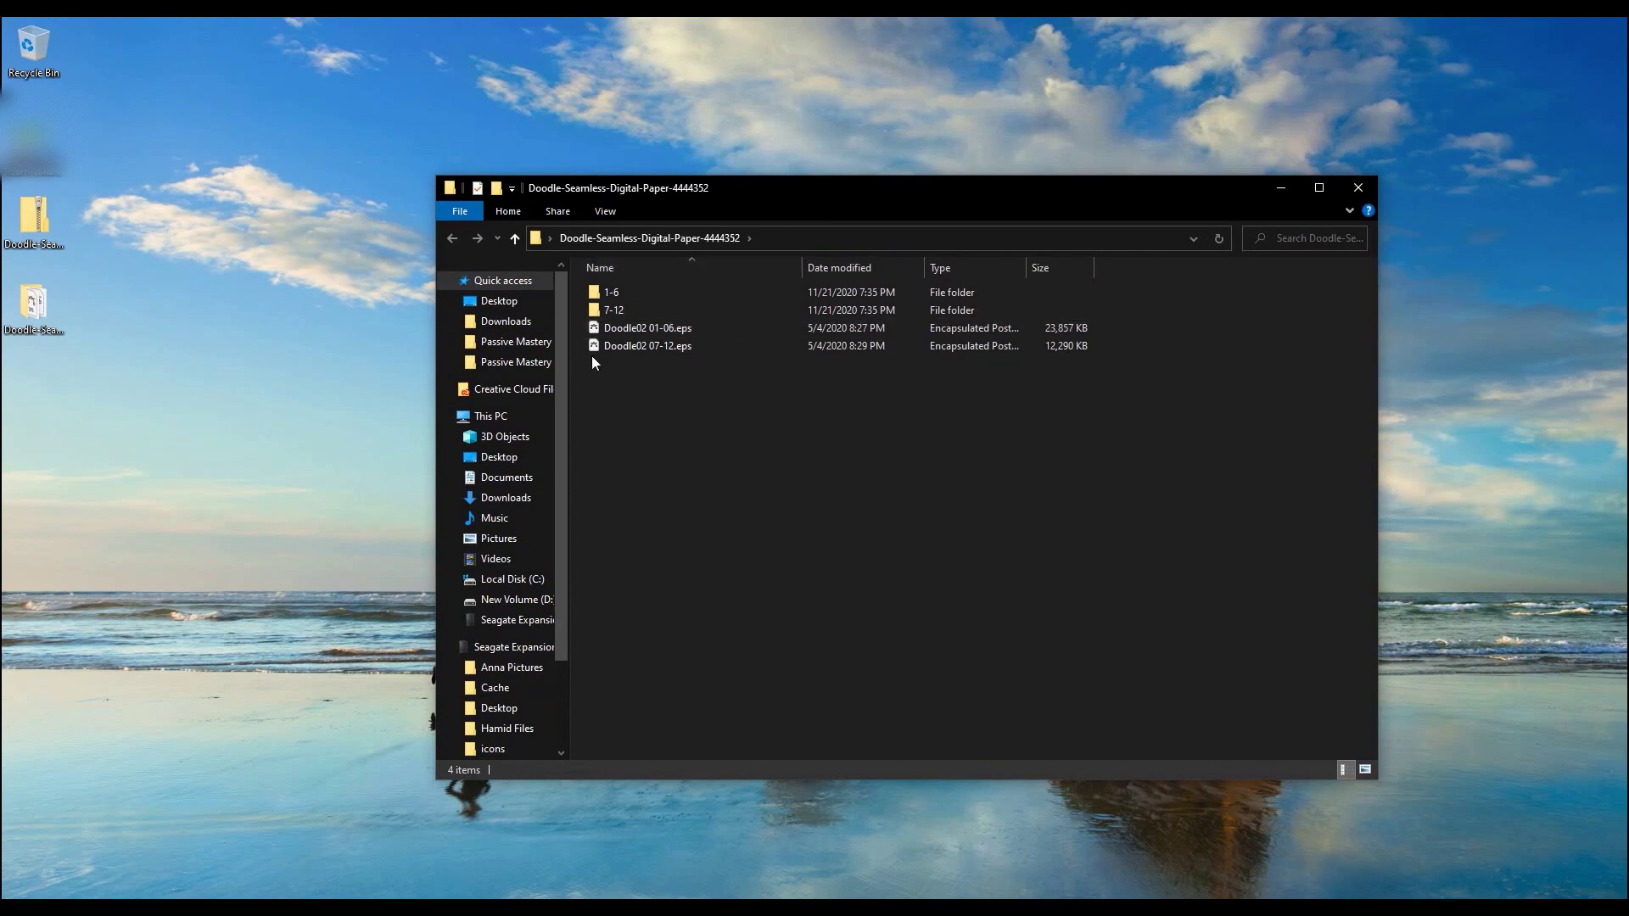
double_click(622, 294)
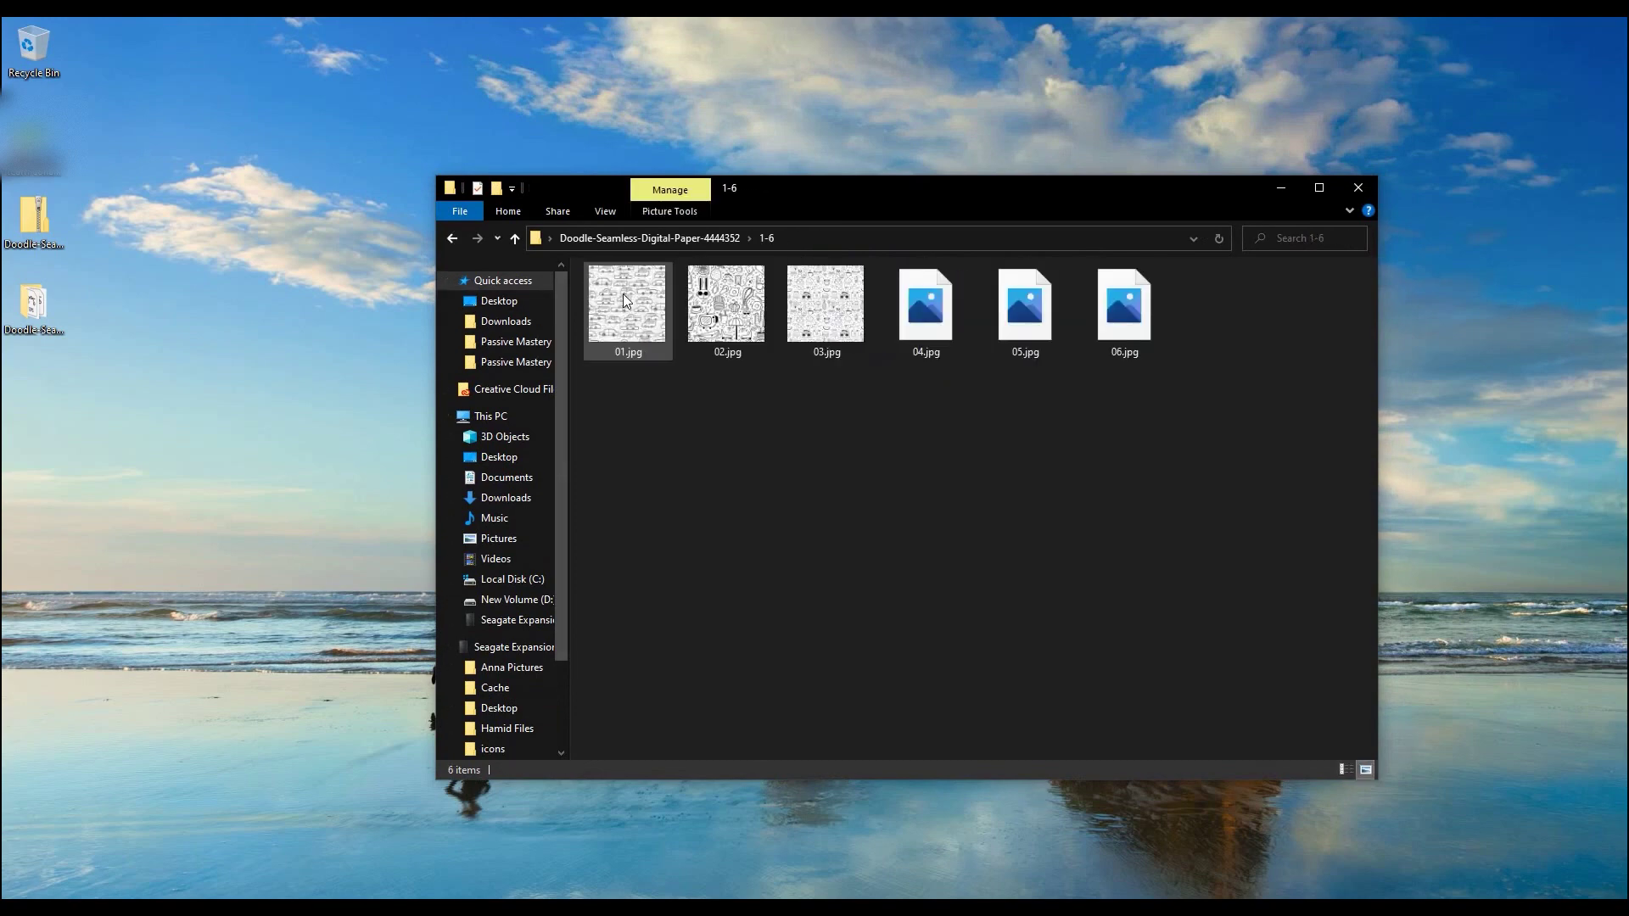
Preview the patterned JPGs in Photos, ending on 02.jpg
click(625, 297)
double_click(625, 297)
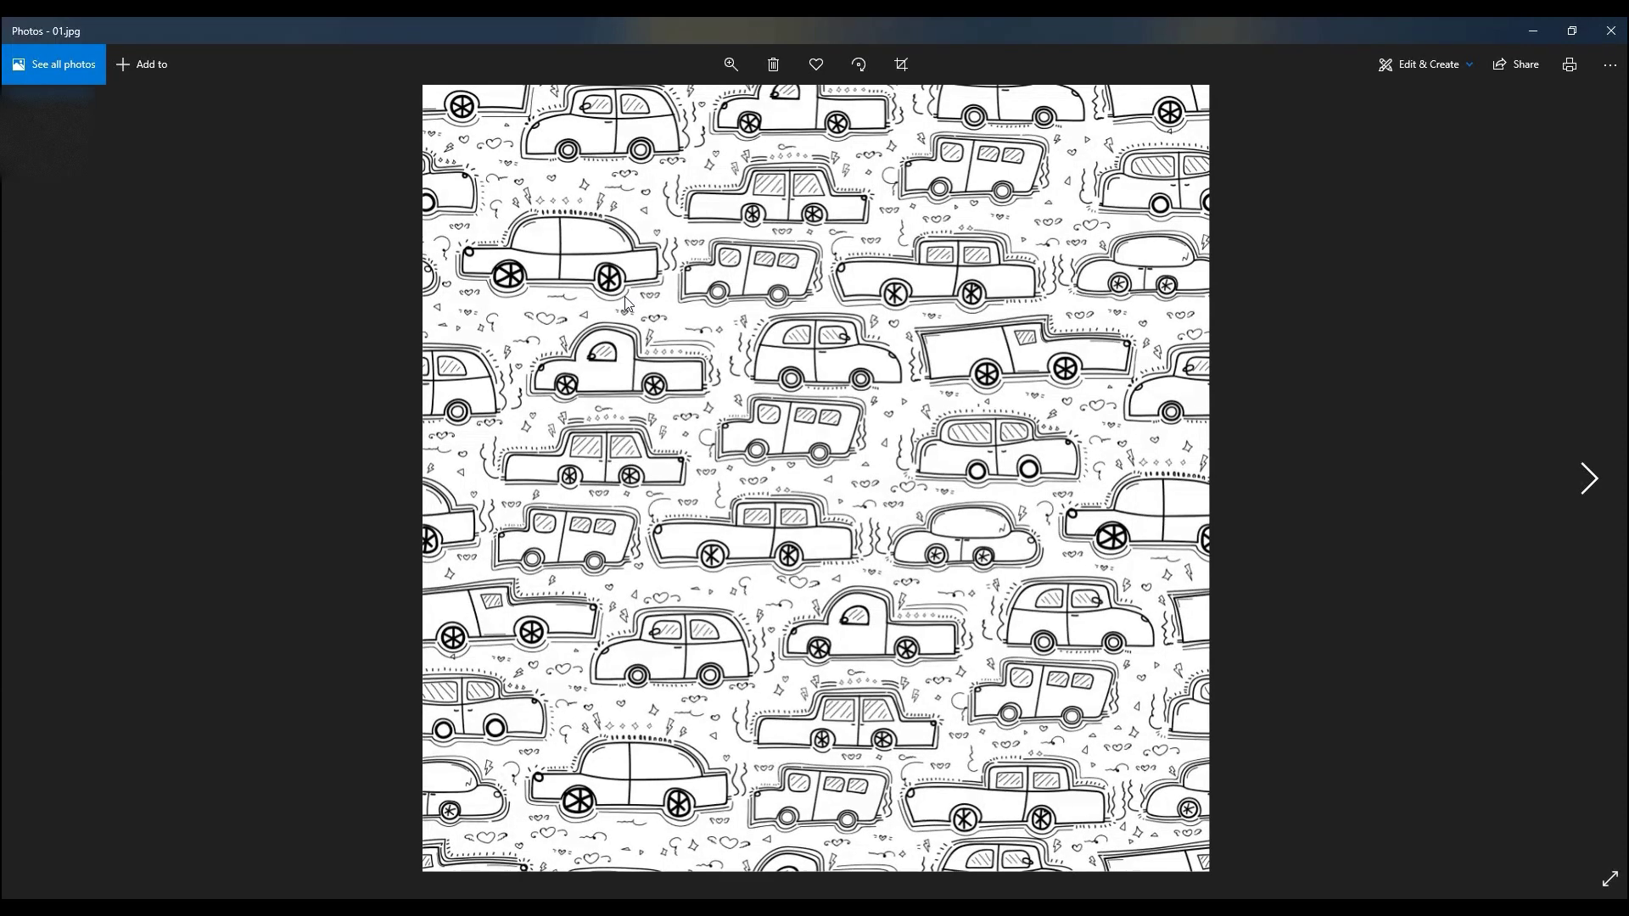
key(Right)
key(Right)
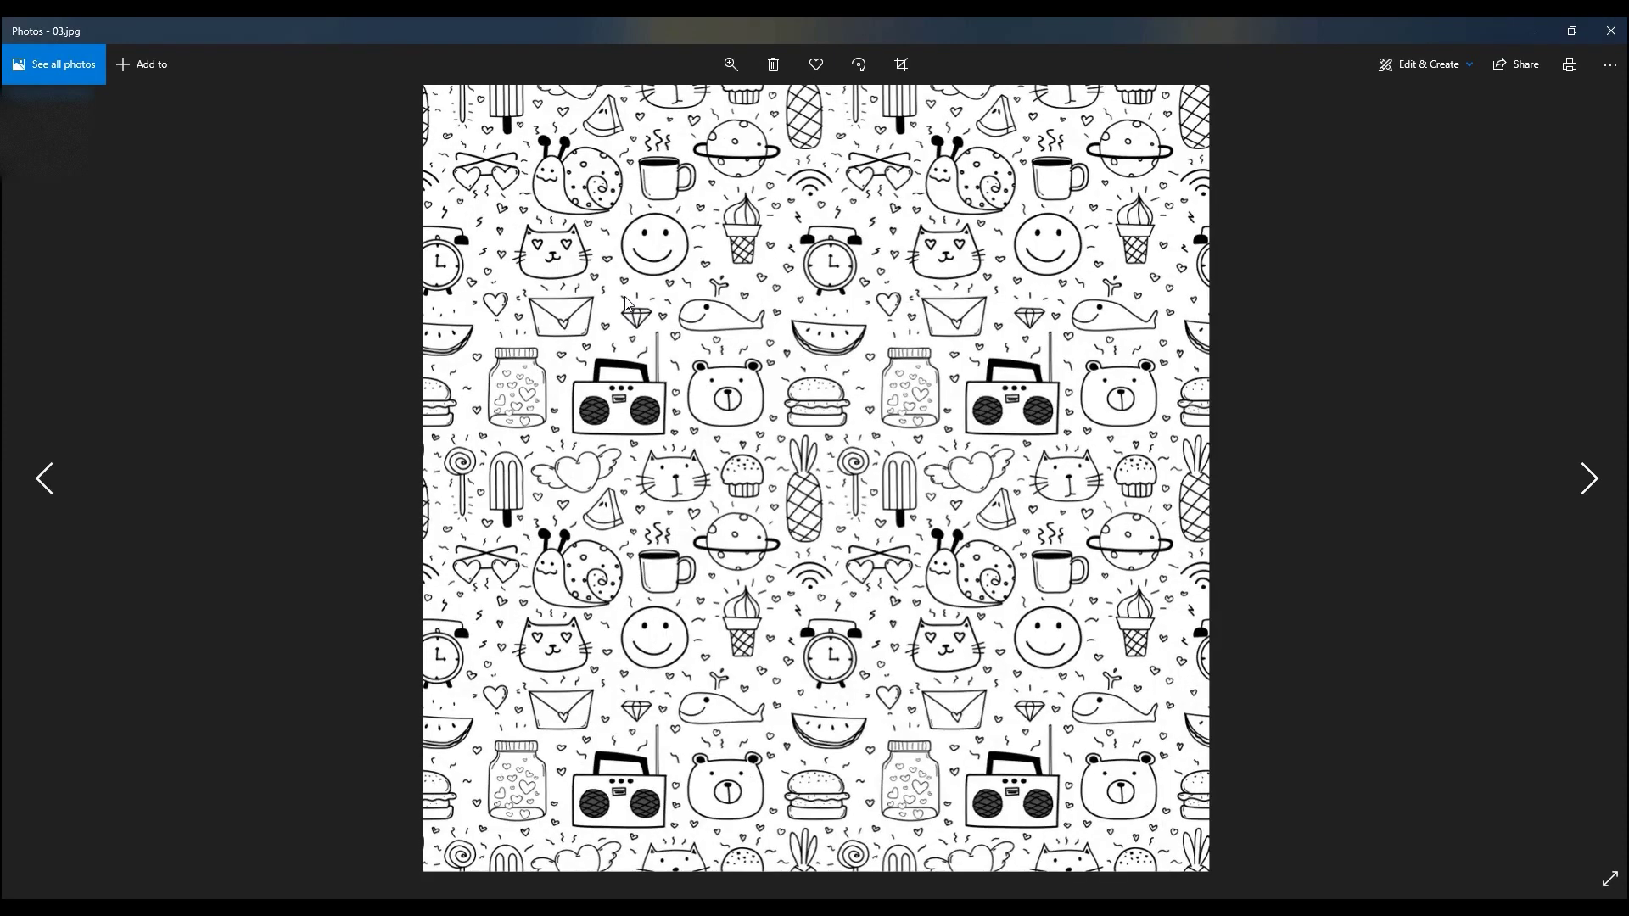
key(Right)
key(Left)
key(Left)
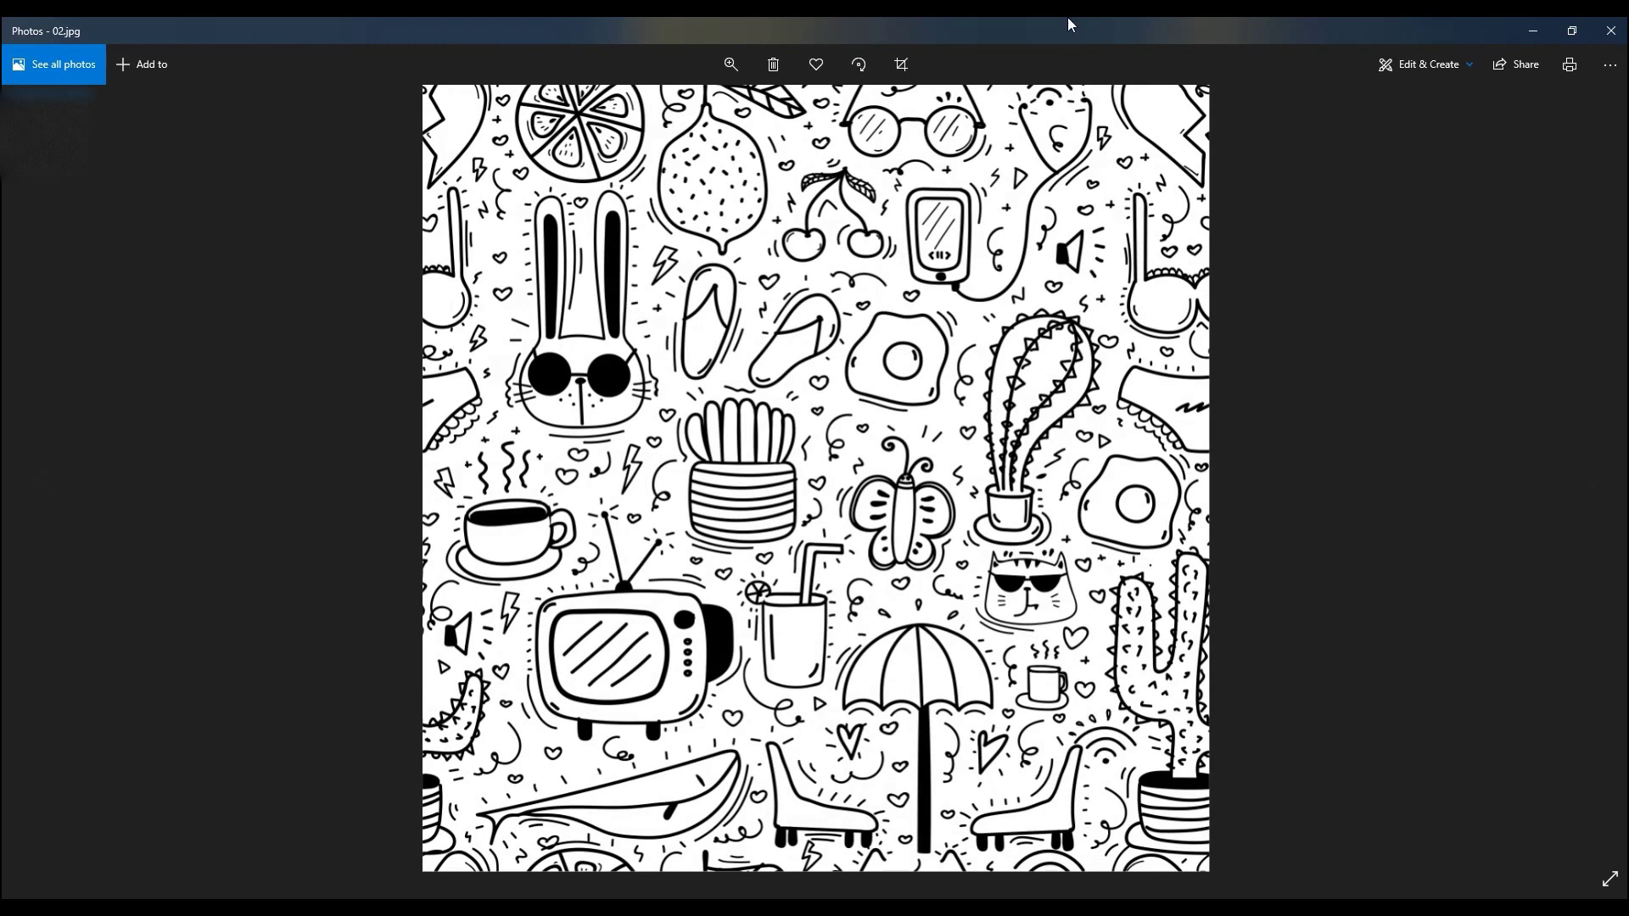
Drop 02.jpg onto slide 2 as a trial placement, then delete it
click(1596, 29)
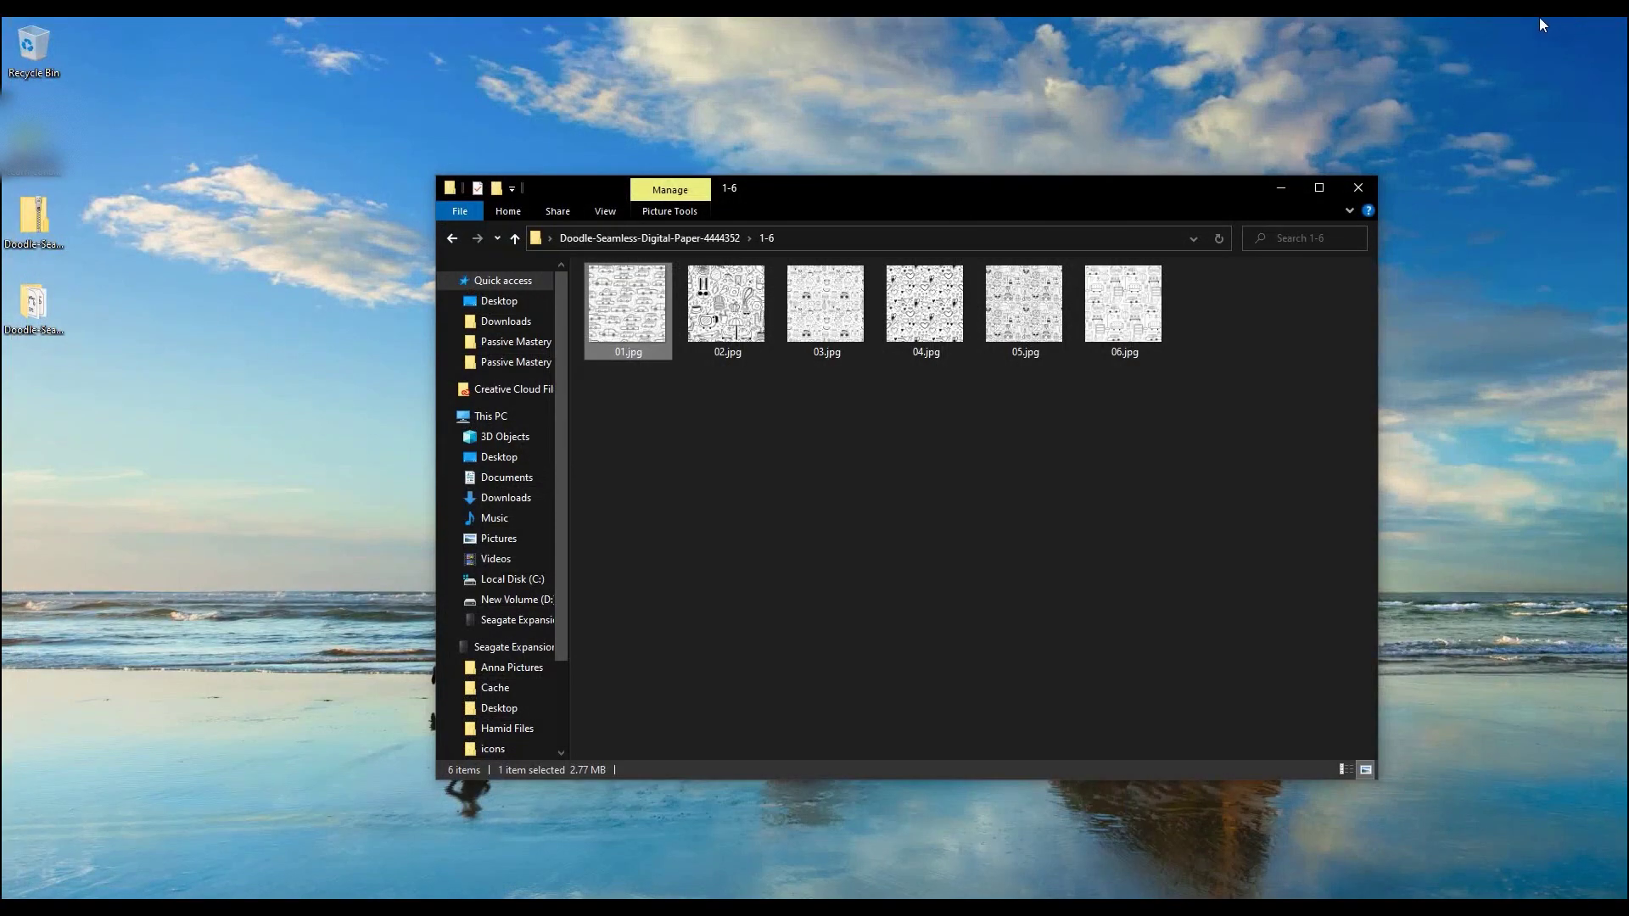
key(alt+Tab)
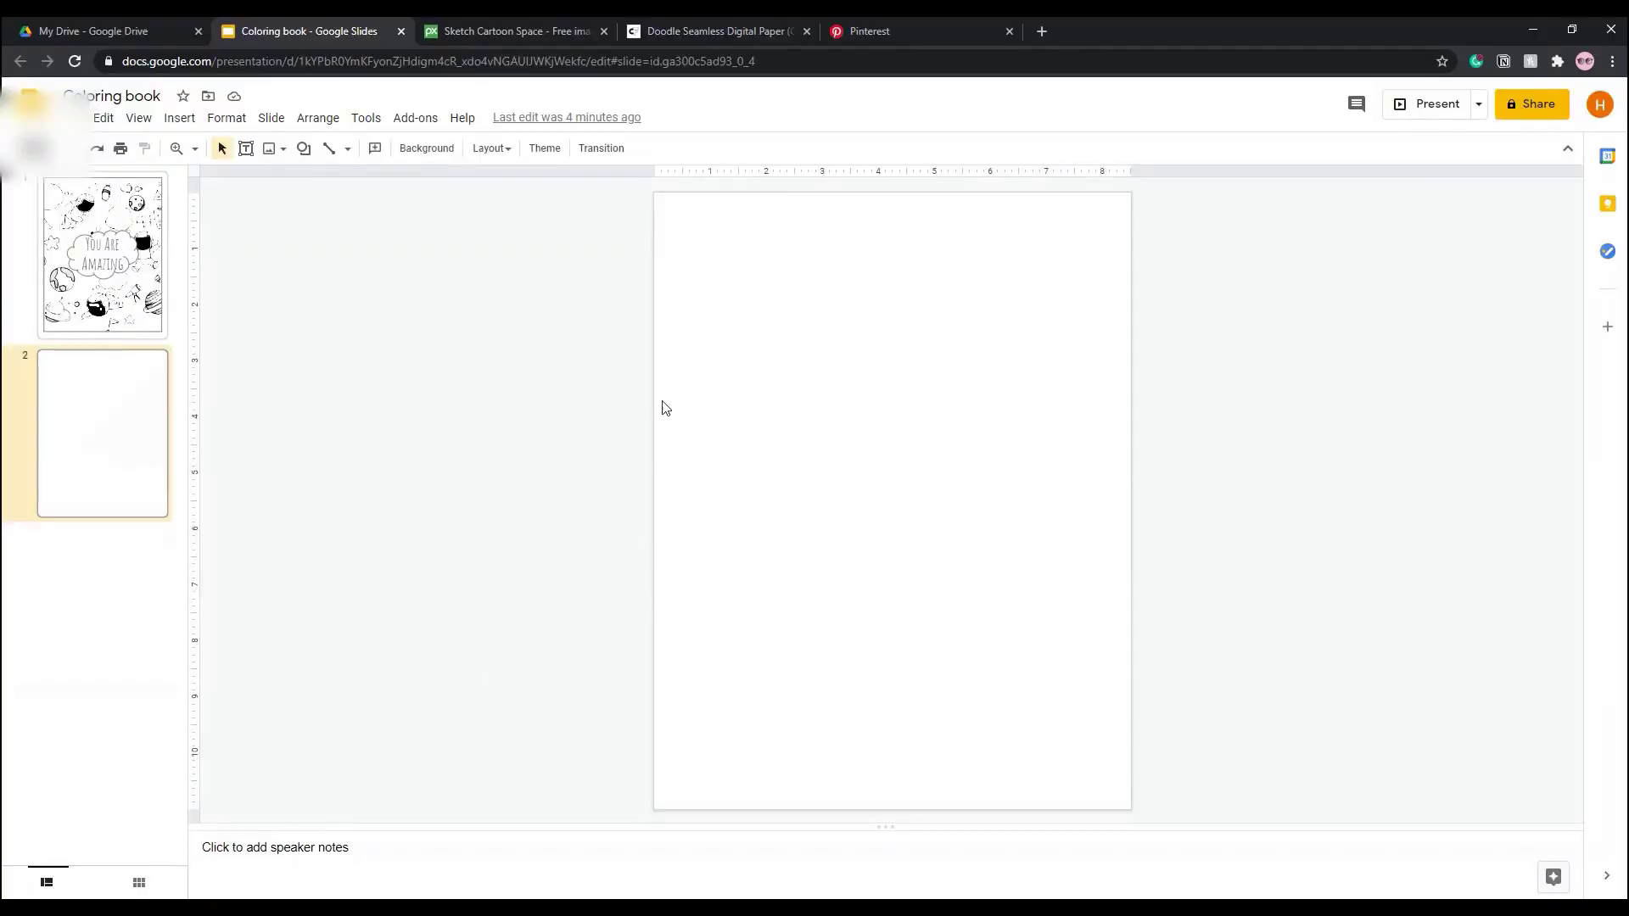
key(alt+Tab)
drag(957, 222, 1027, 463)
drag(782, 568, 761, 684)
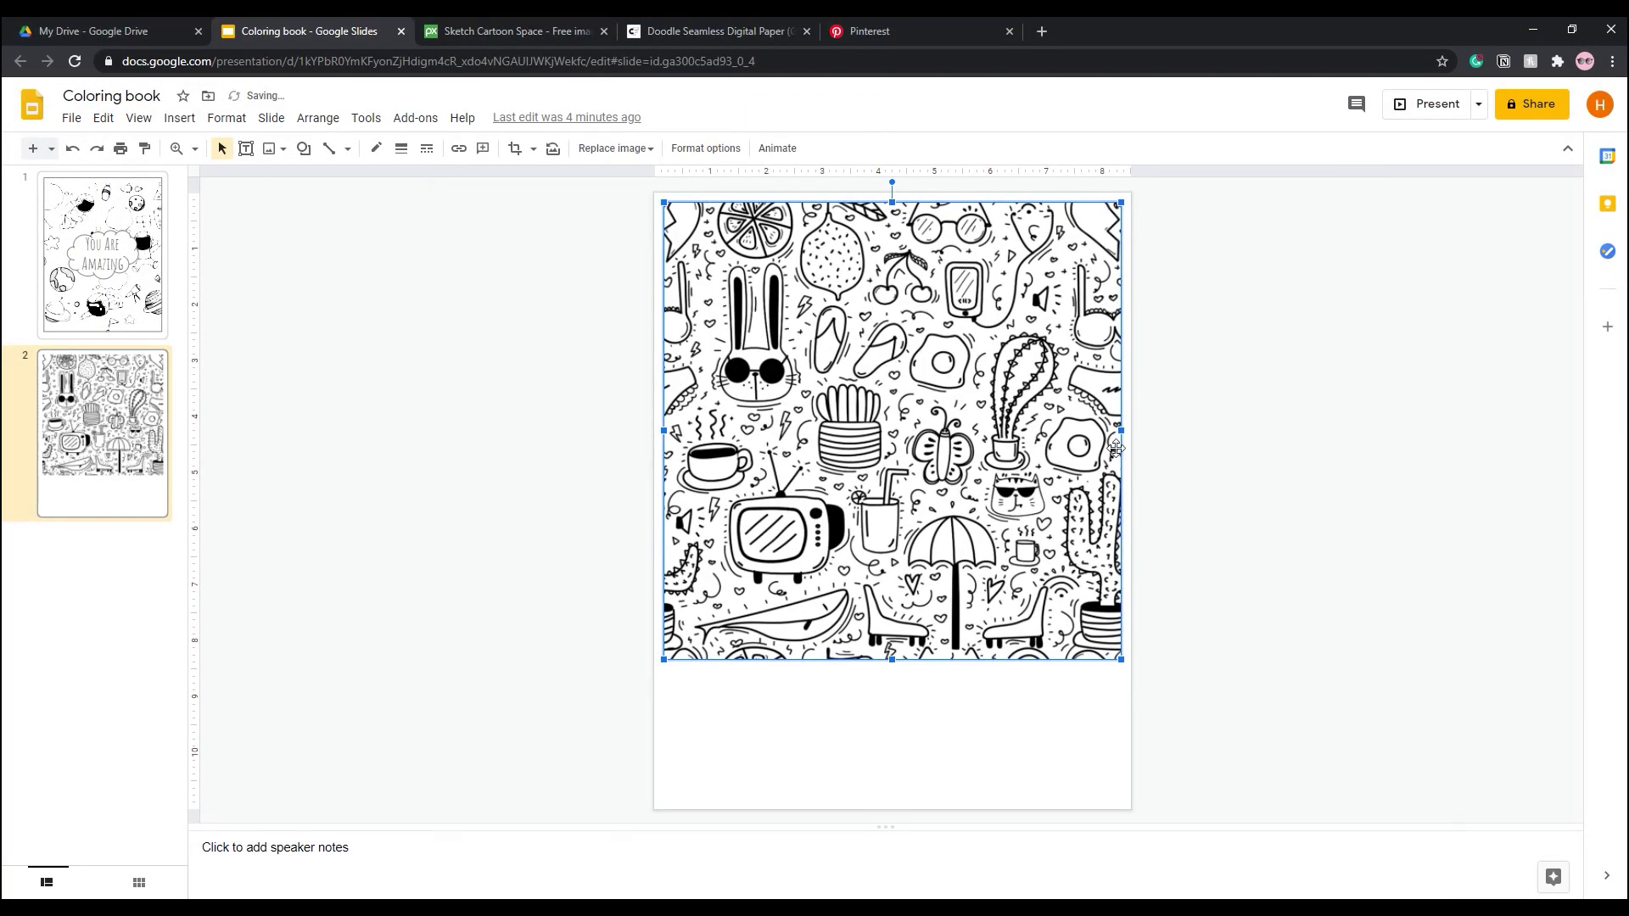
drag(926, 406, 924, 388)
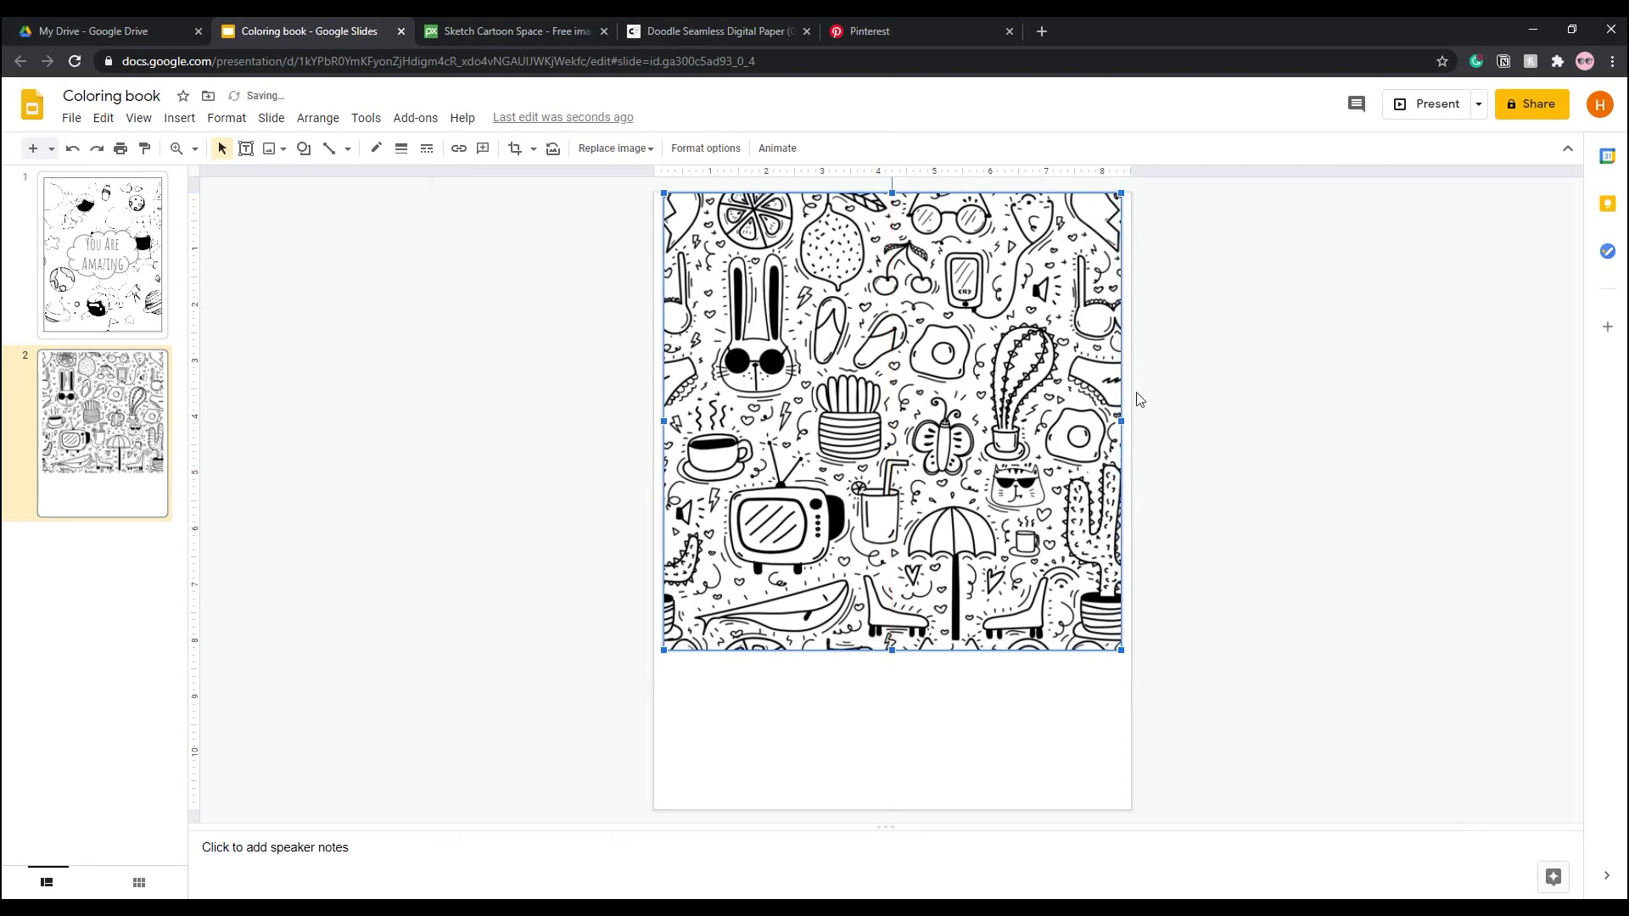
key(Escape)
click(1113, 370)
key(Delete)
Draw a page-sized rectangle with a dashed border and white fill
click(304, 149)
mouse_move(314, 177)
click(440, 182)
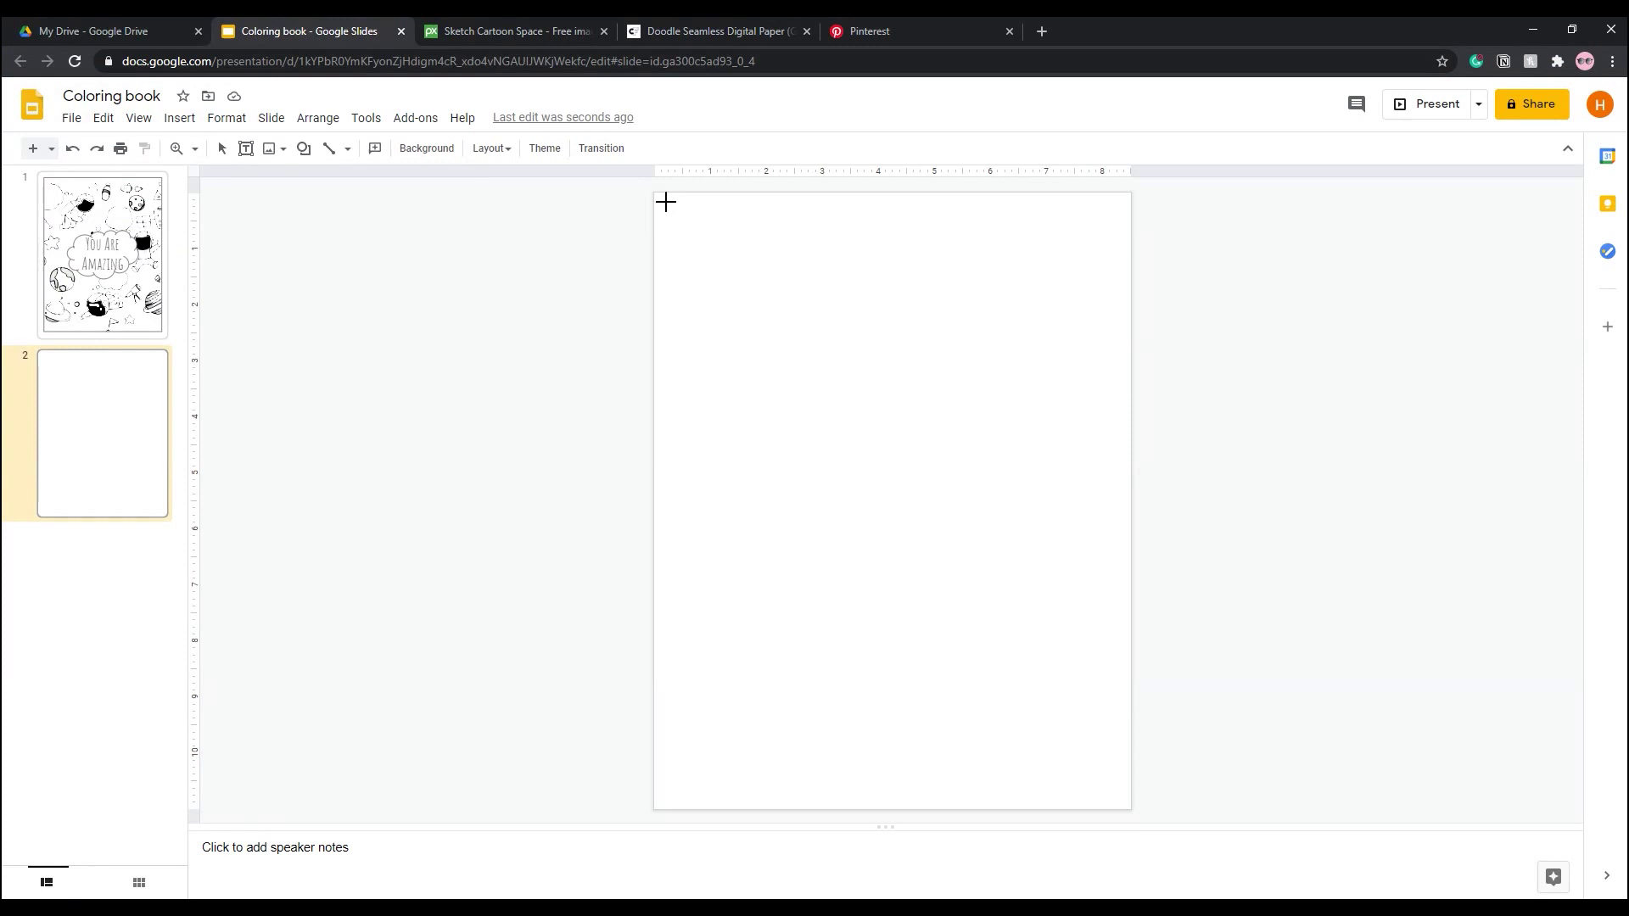
drag(666, 201, 1117, 791)
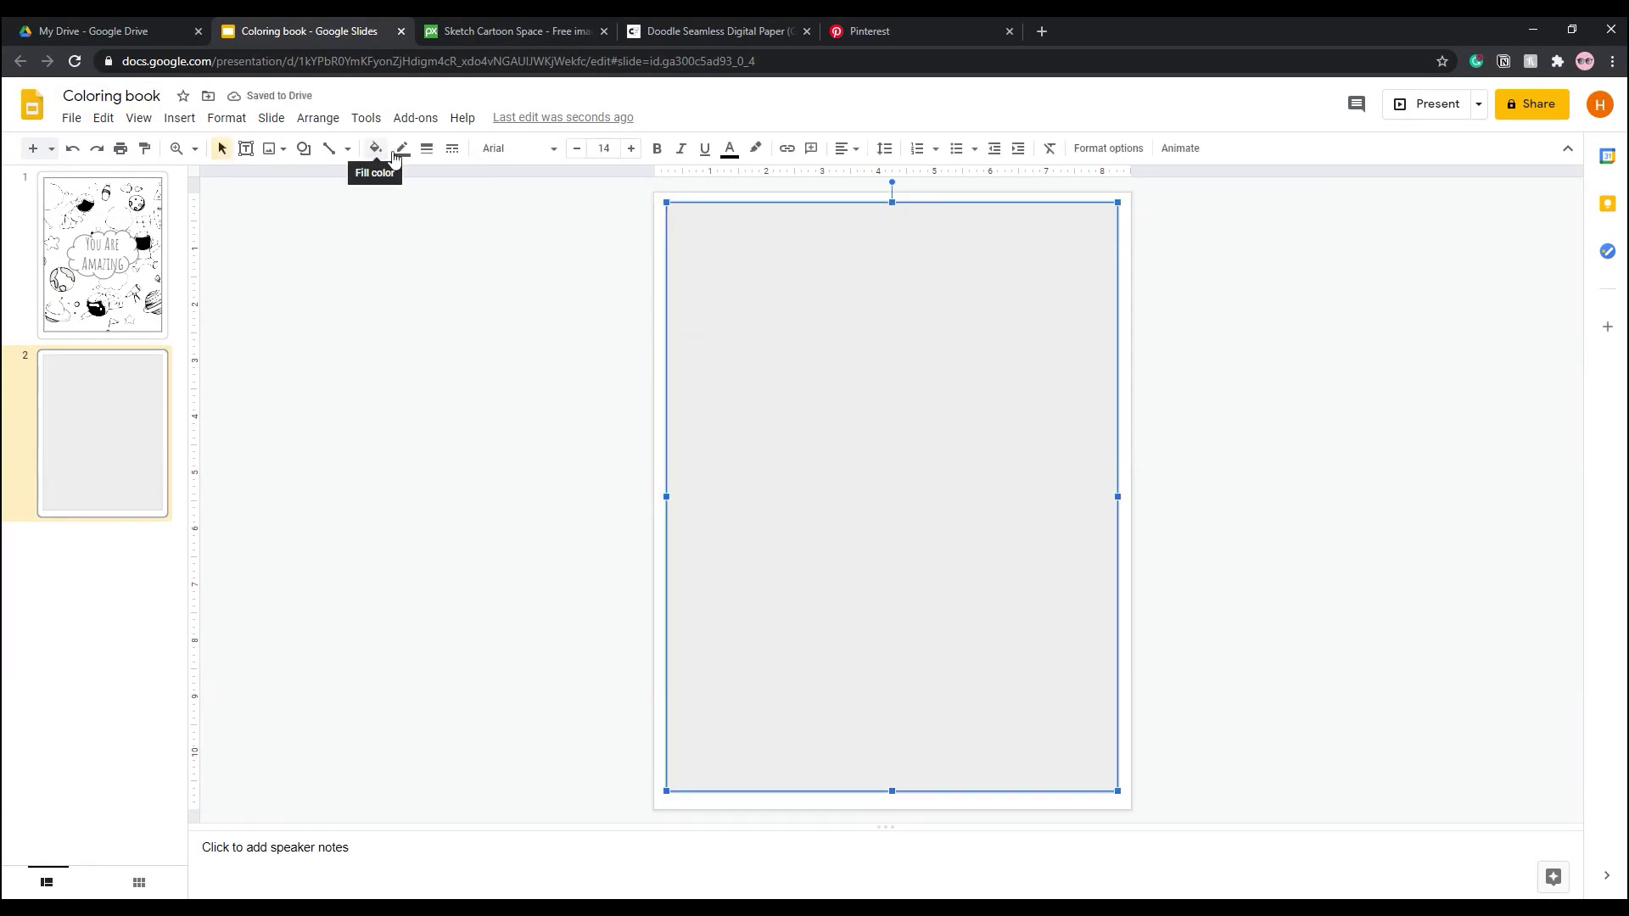
click(452, 150)
click(462, 231)
click(376, 150)
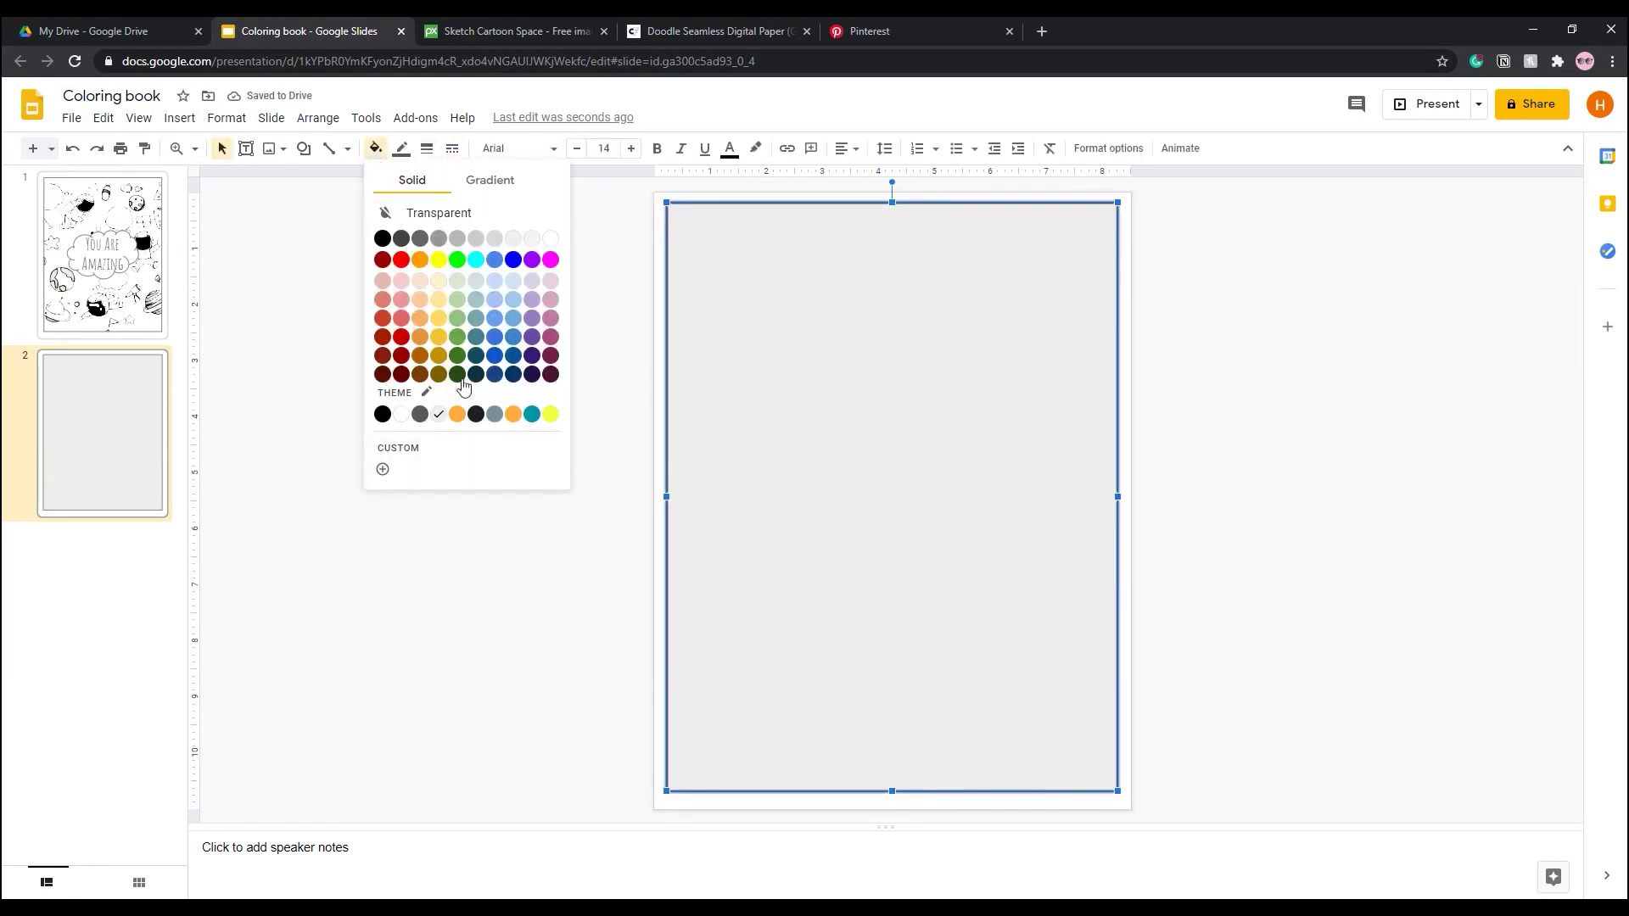
click(433, 251)
click(456, 255)
Place 02.jpg at the slide's top-left corner and stack a duplicate directly below it
key(alt+Tab)
drag(778, 563, 535, 415)
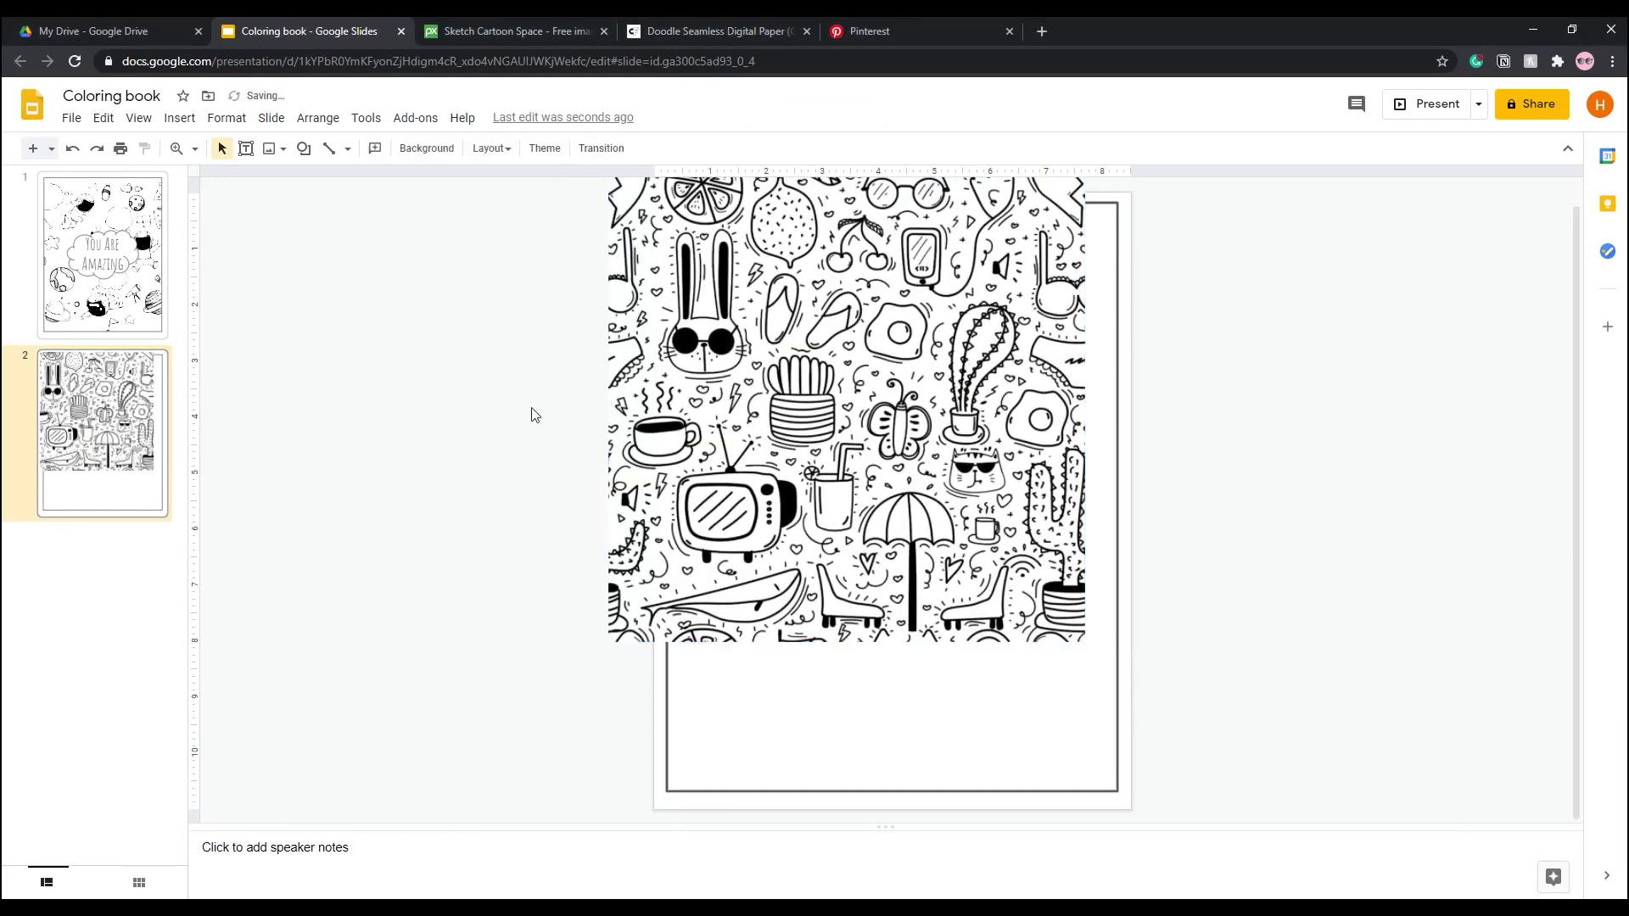
drag(933, 392, 945, 369)
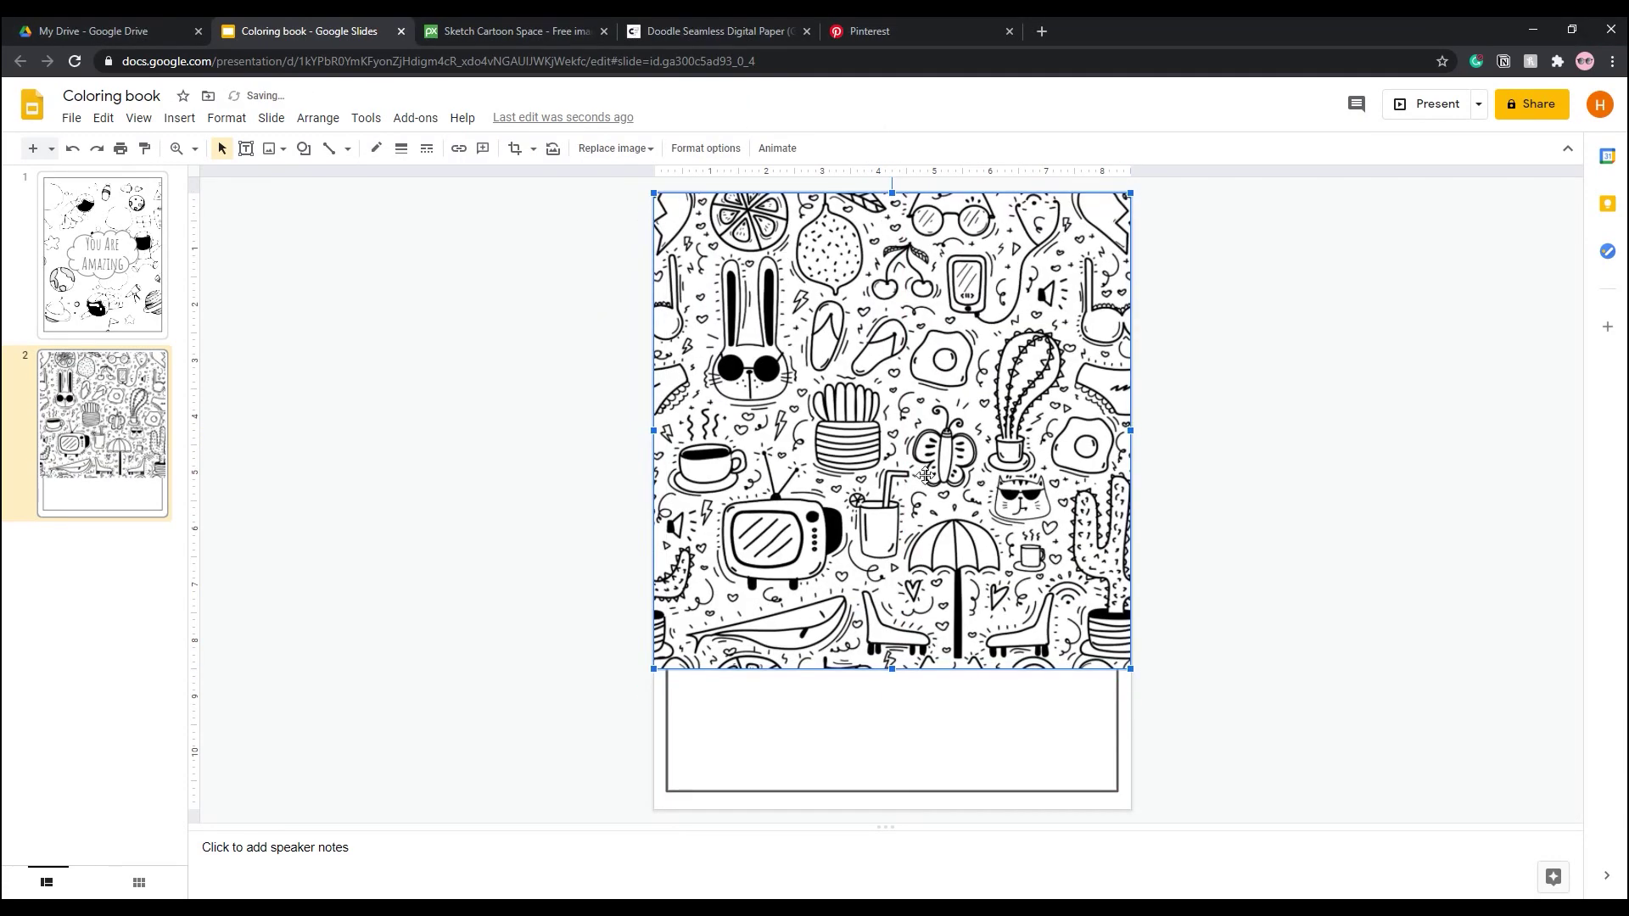
key(ctrl+d)
mouse_move(875, 268)
mouse_down()
mouse_move(862, 735)
mouse_move(908, 779)
mouse_up()
click(1214, 677)
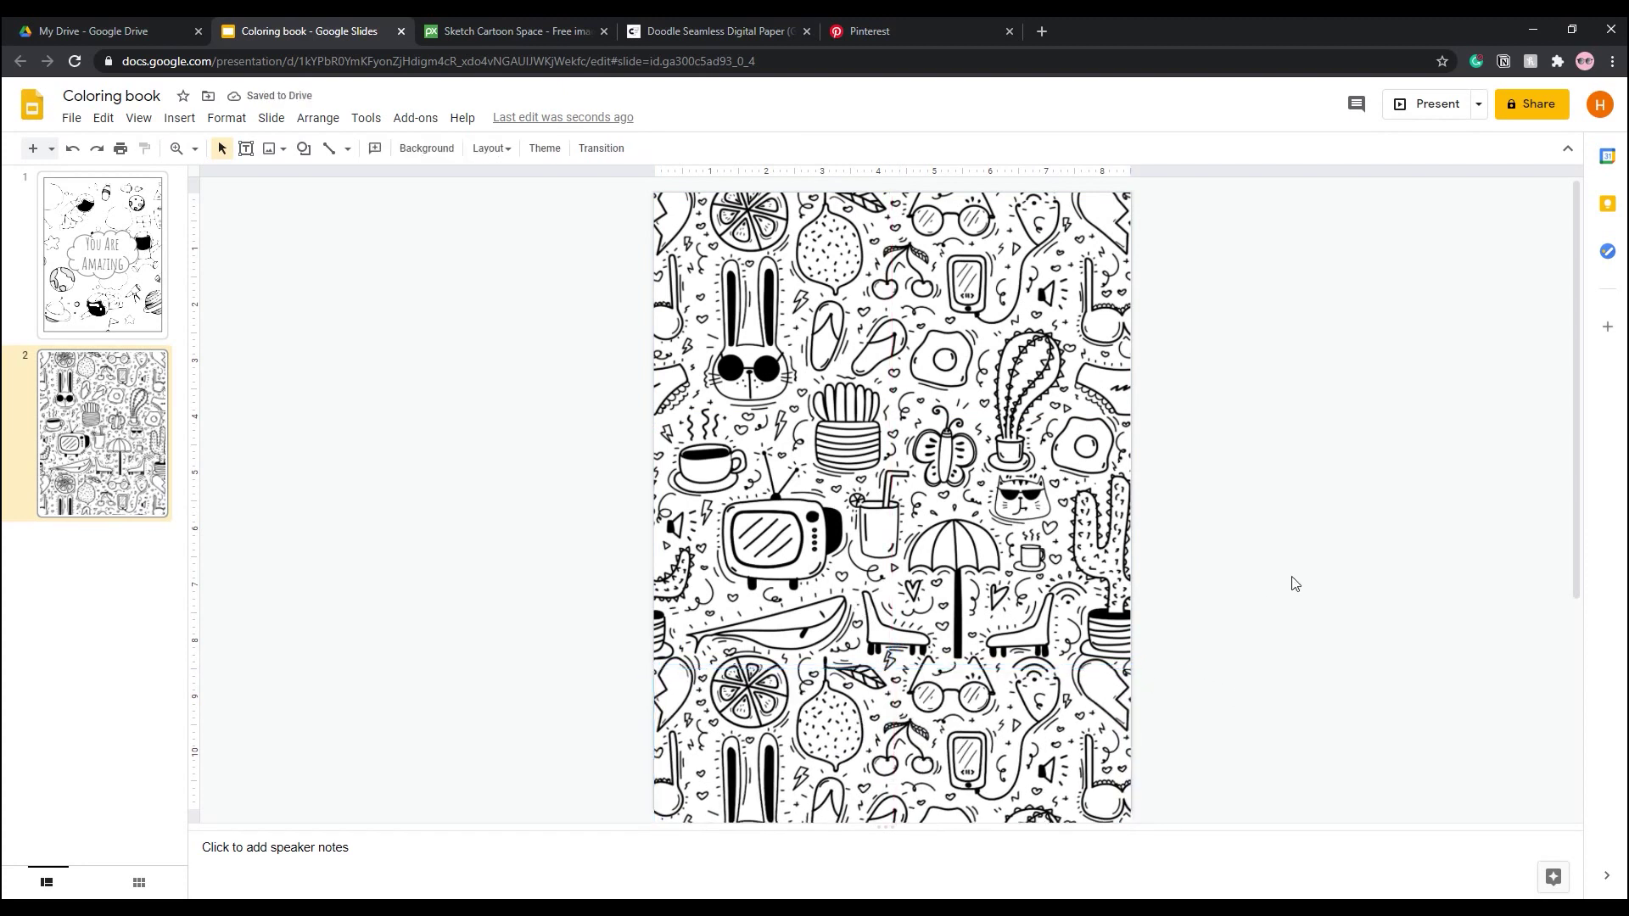
Group the two doodle images and select one copy inside the group
key(ctrl+a)
right_click(1311, 549)
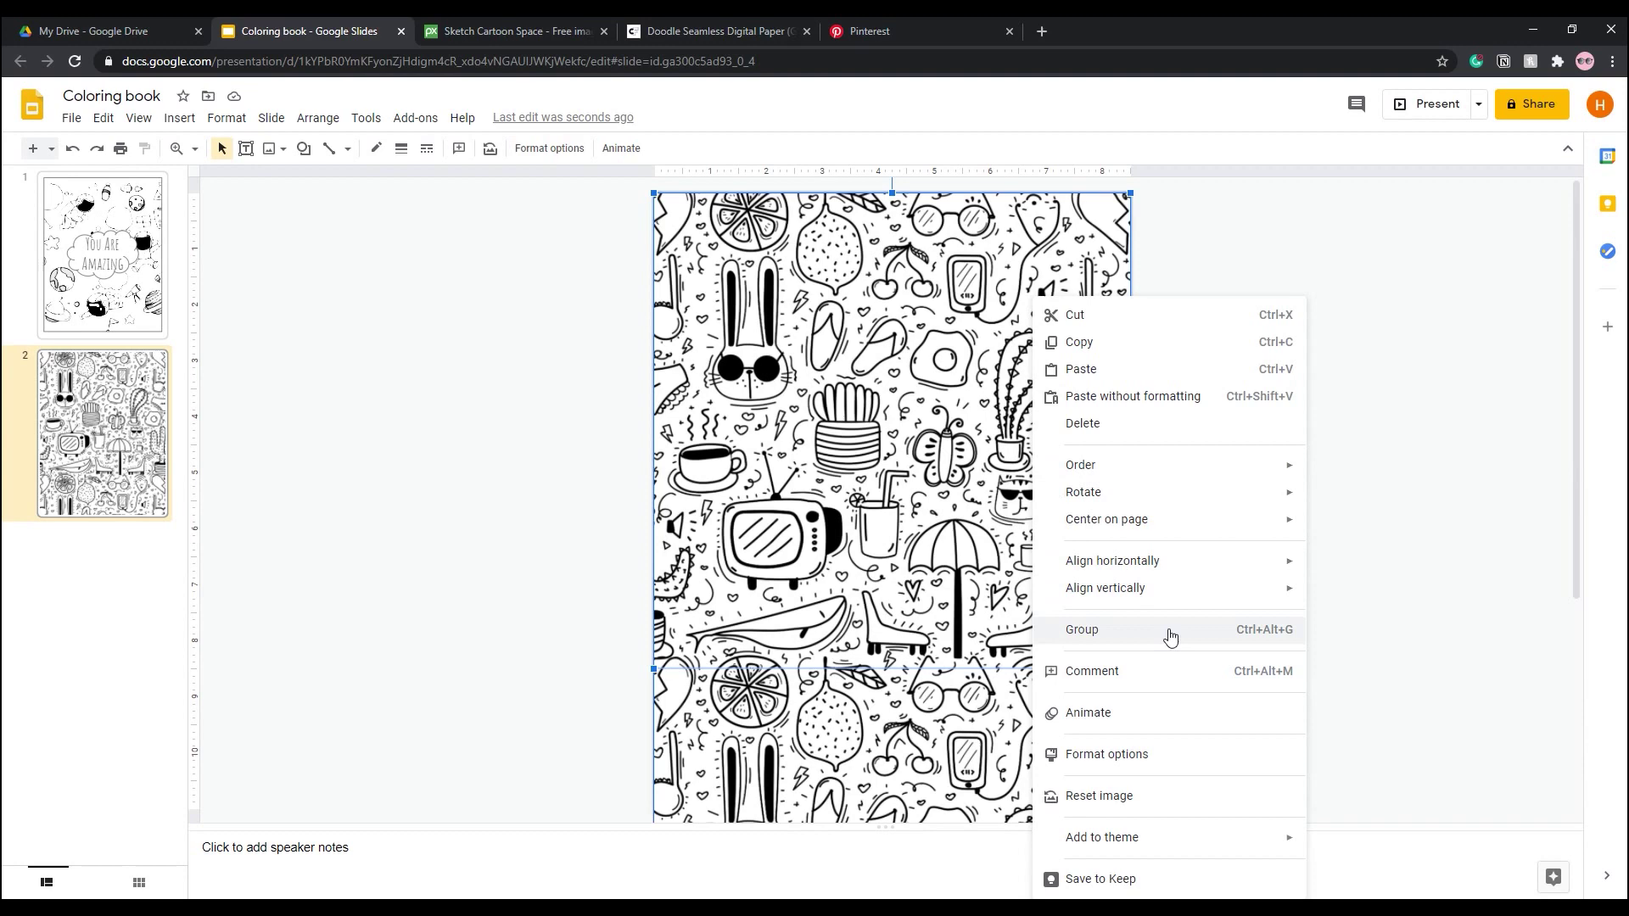
click(1094, 632)
click(1304, 506)
click(1071, 456)
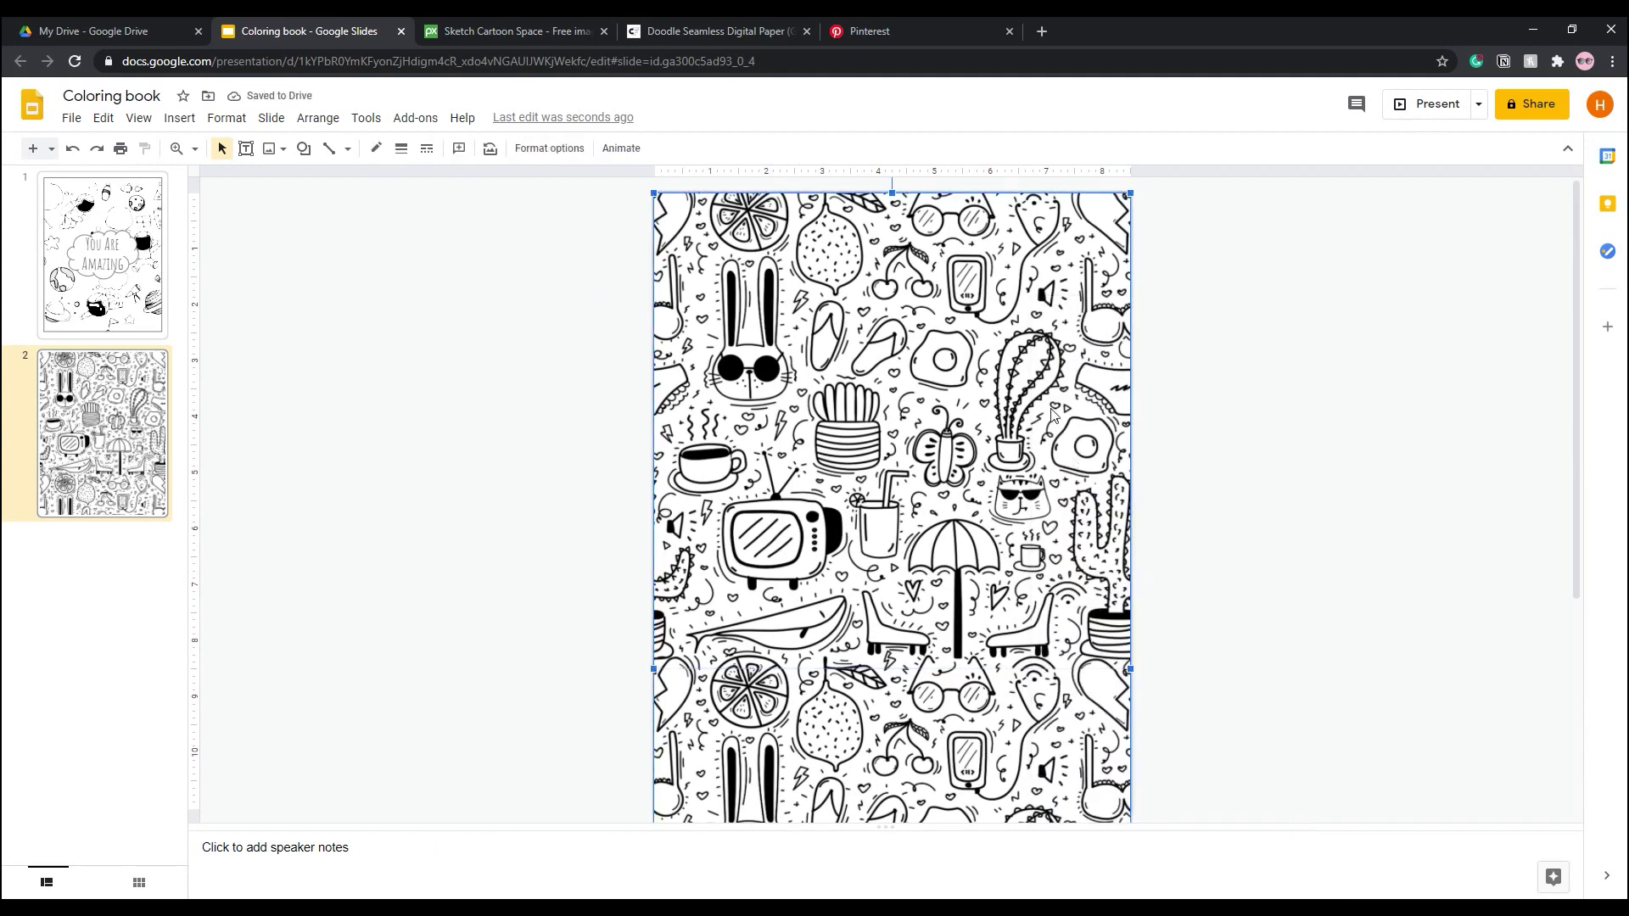
right_click(1052, 411)
click(914, 394)
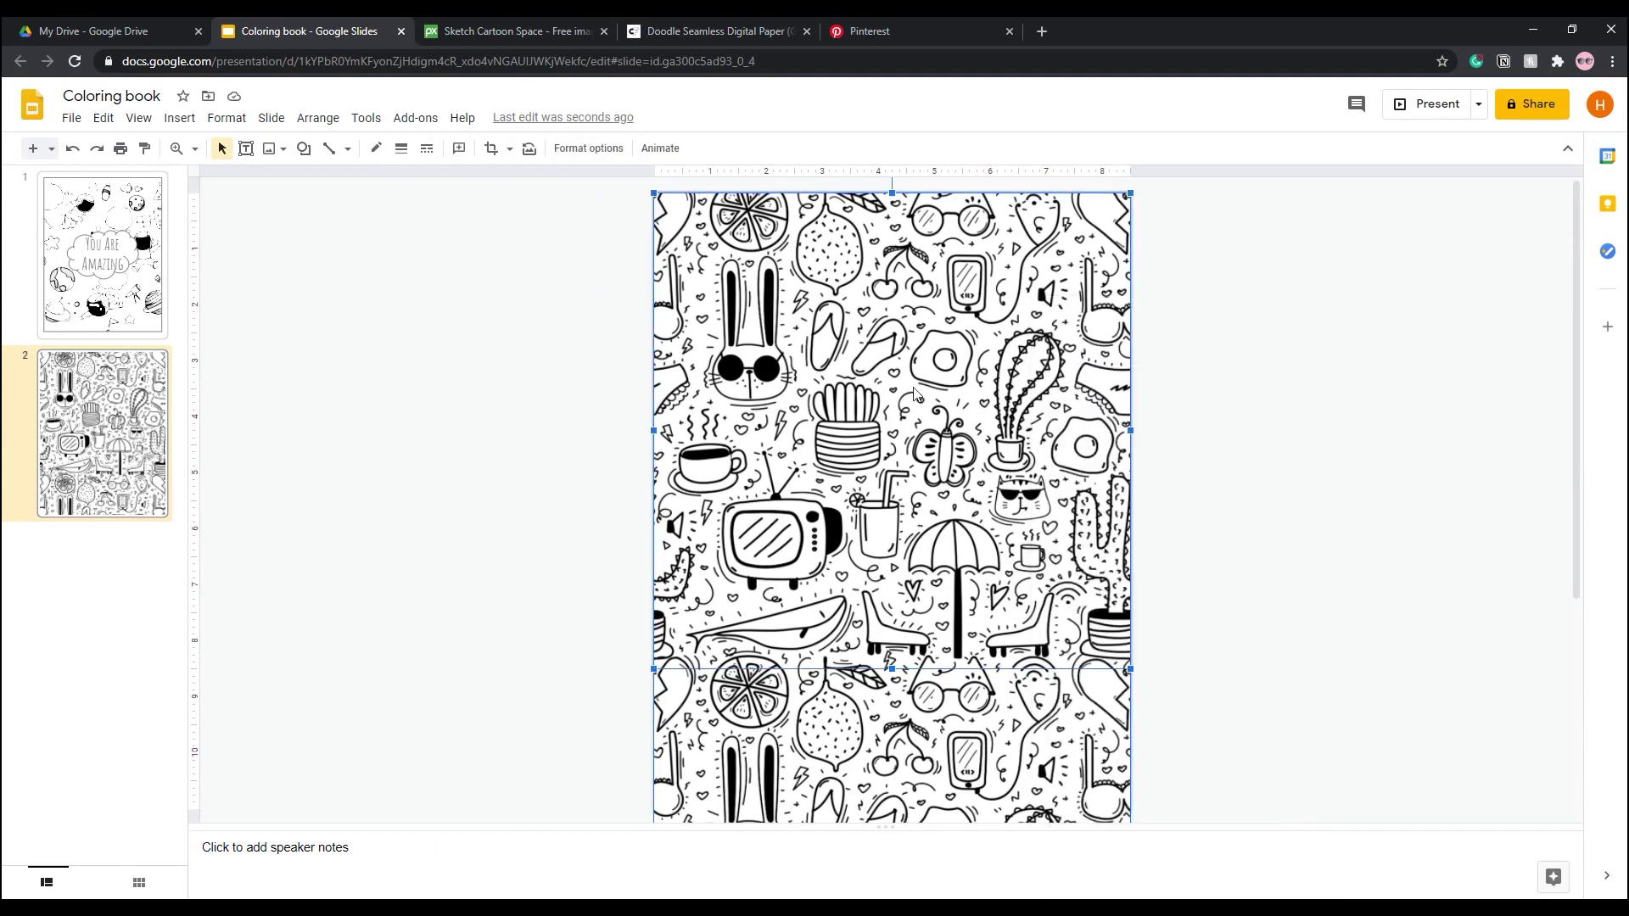
right_click(912, 313)
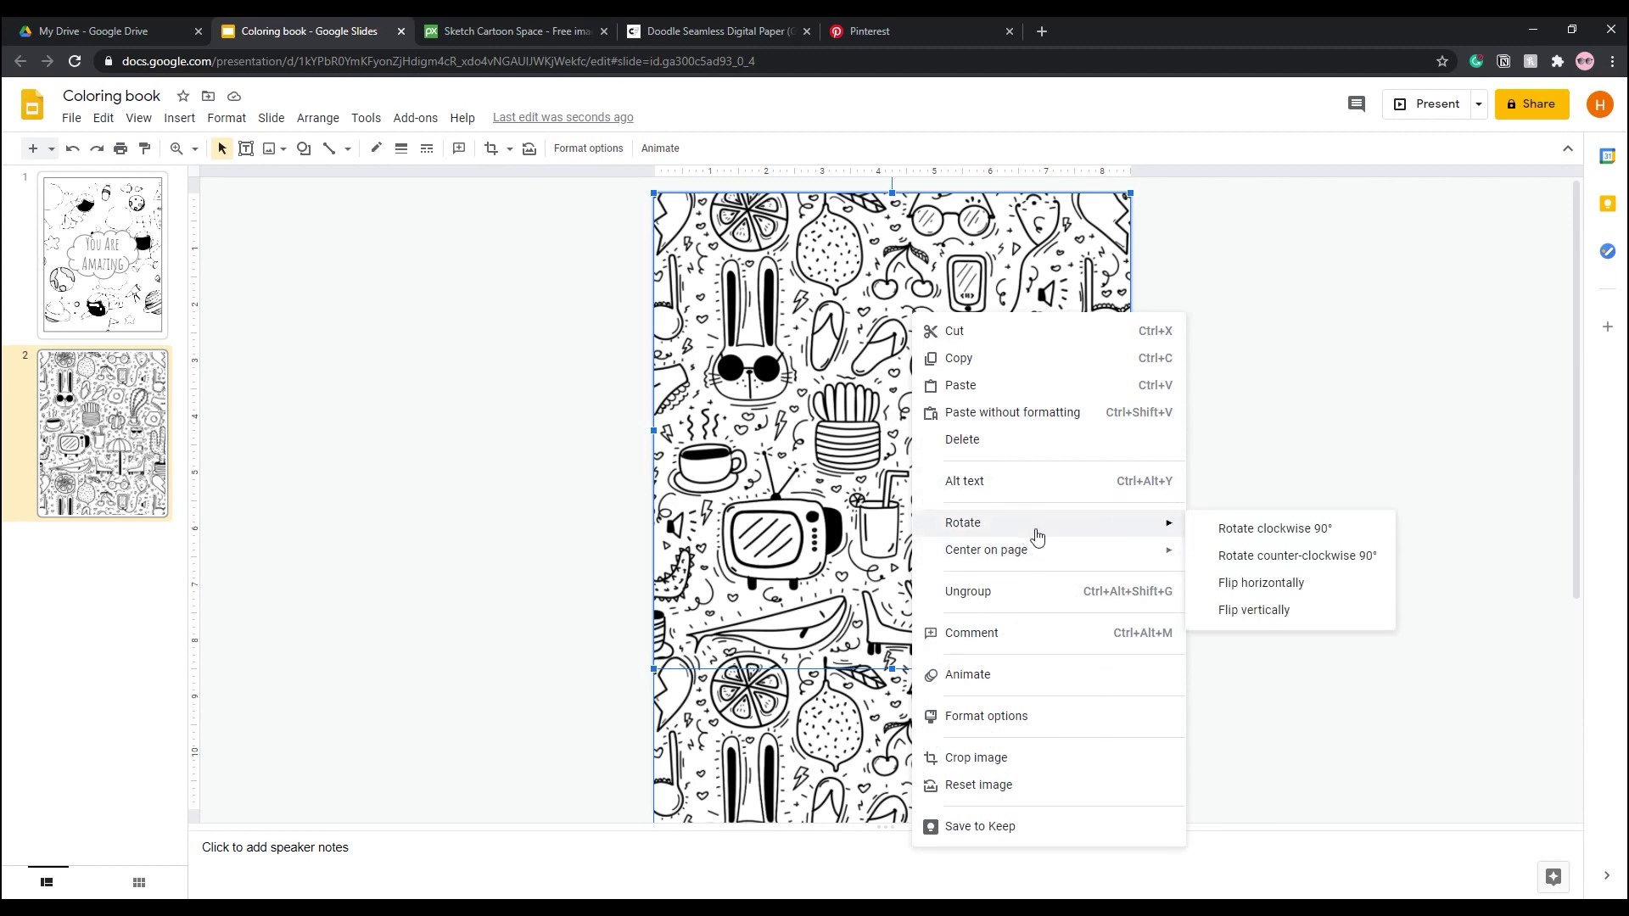
key(Delete)
key(ctrl+z)
key(ctrl+z)
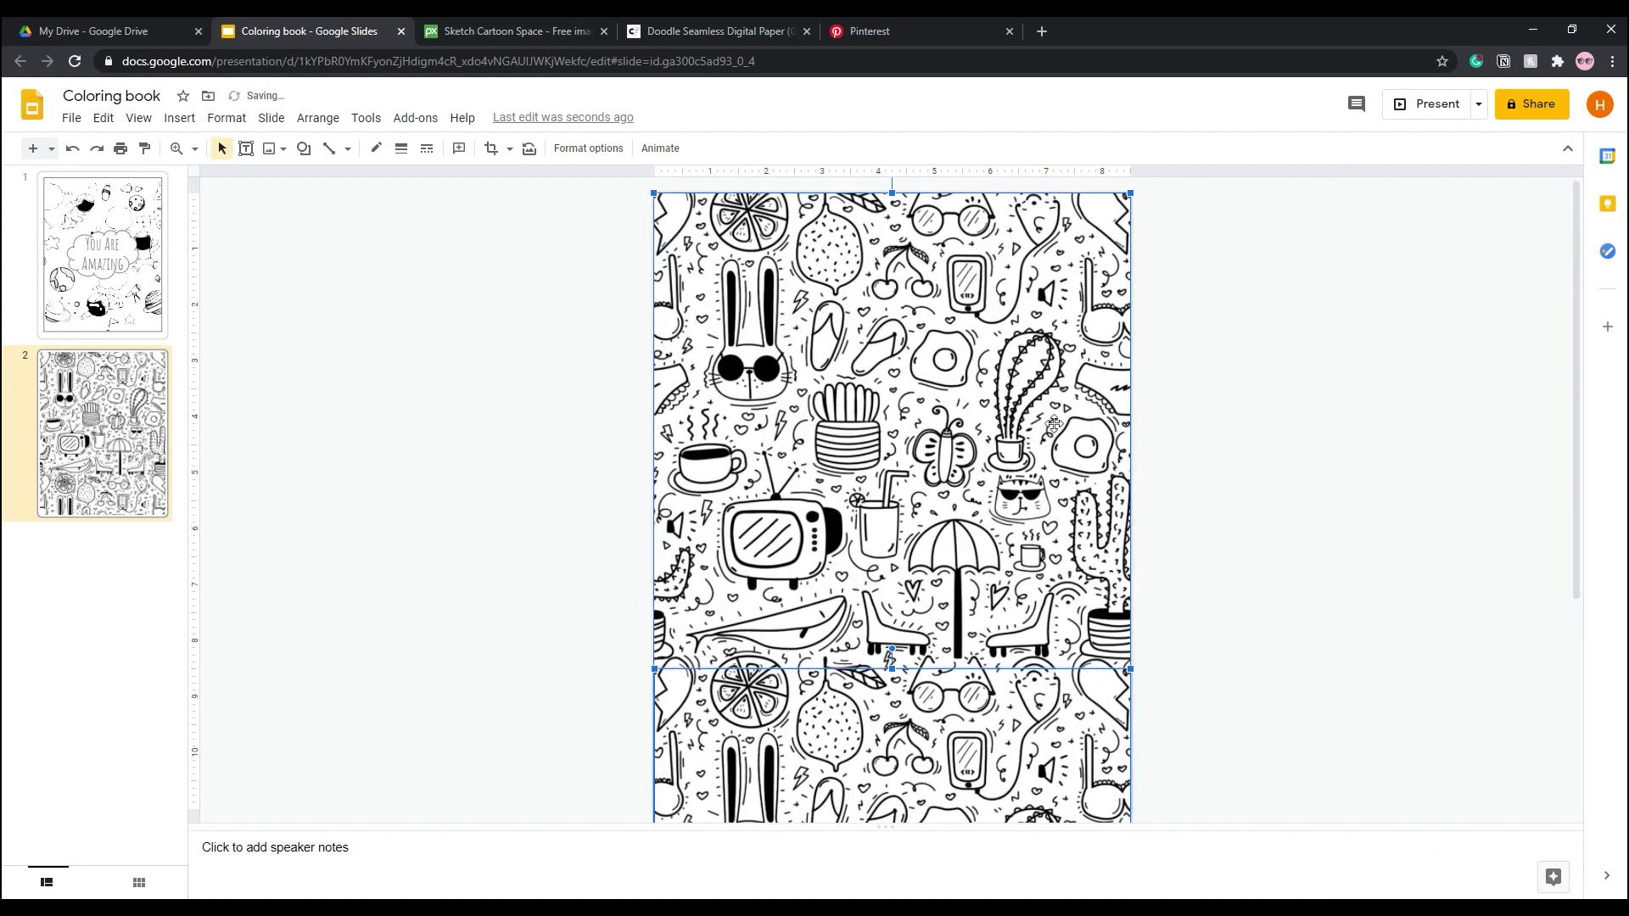
Send one doodle image to the back and delete the extra copy
click(1235, 326)
right_click(1088, 366)
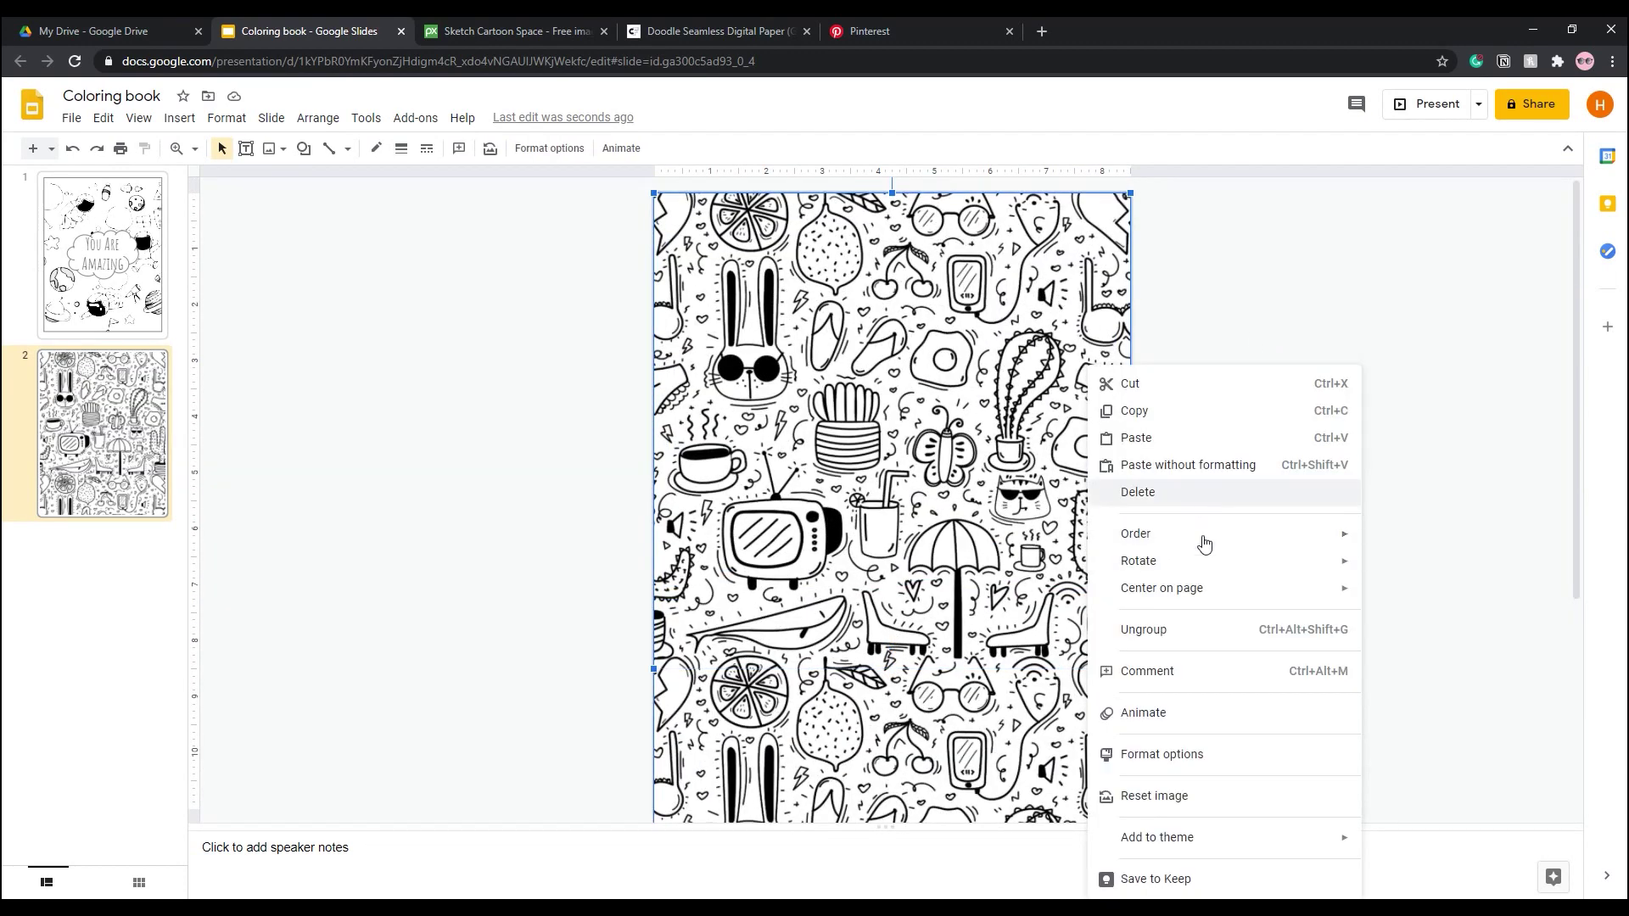
mouse_move(1199, 534)
click(1429, 621)
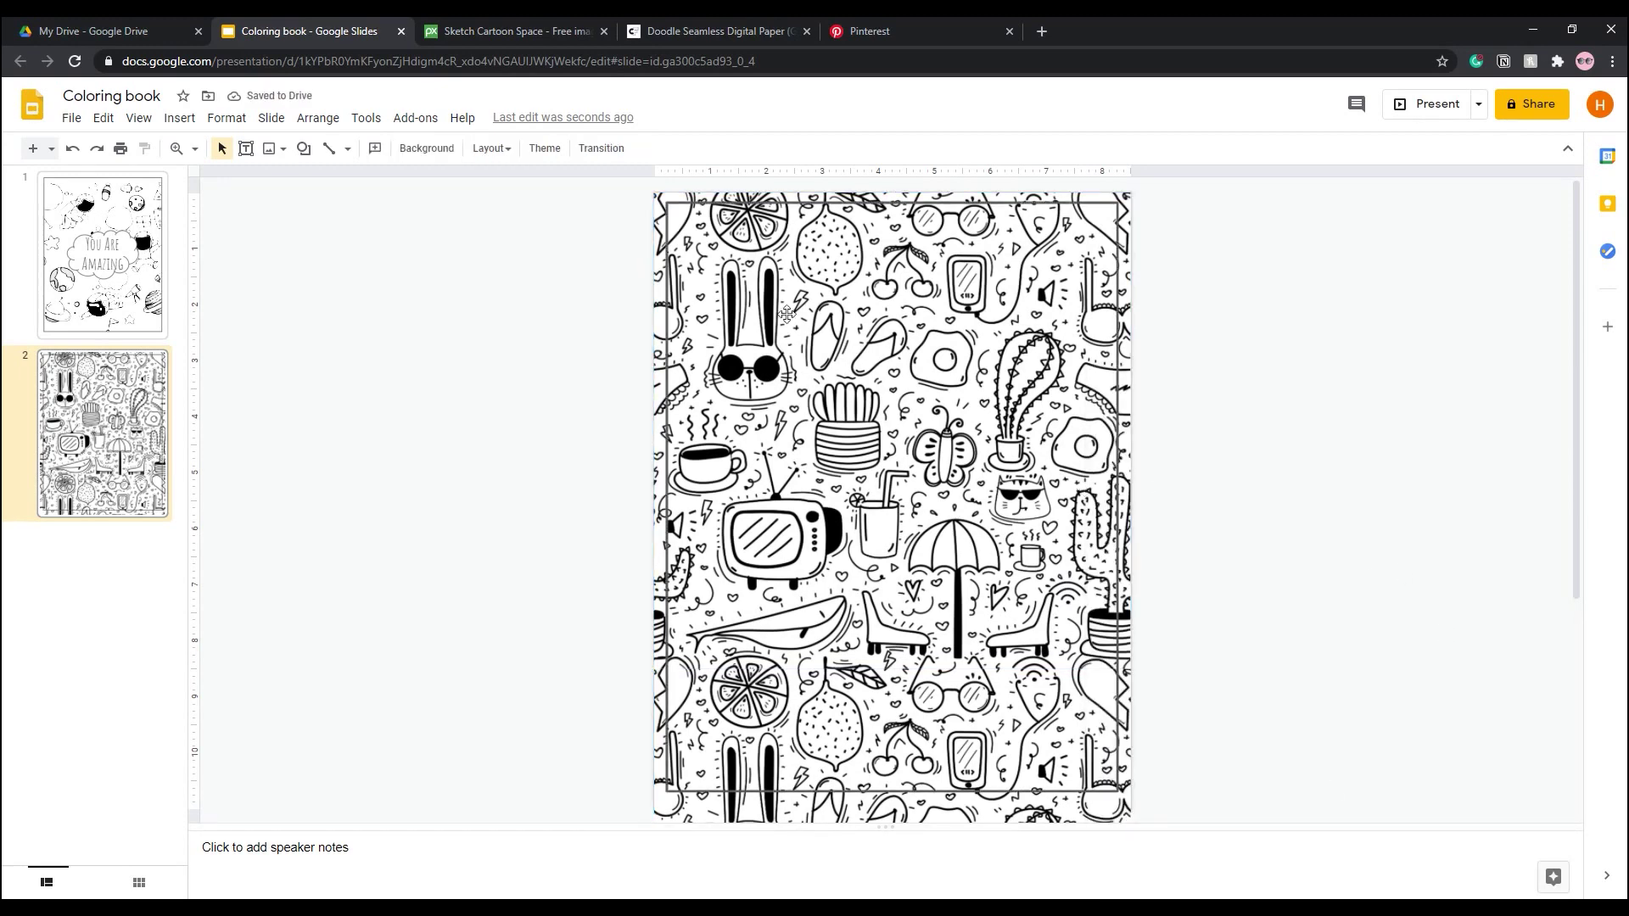
right_click(789, 806)
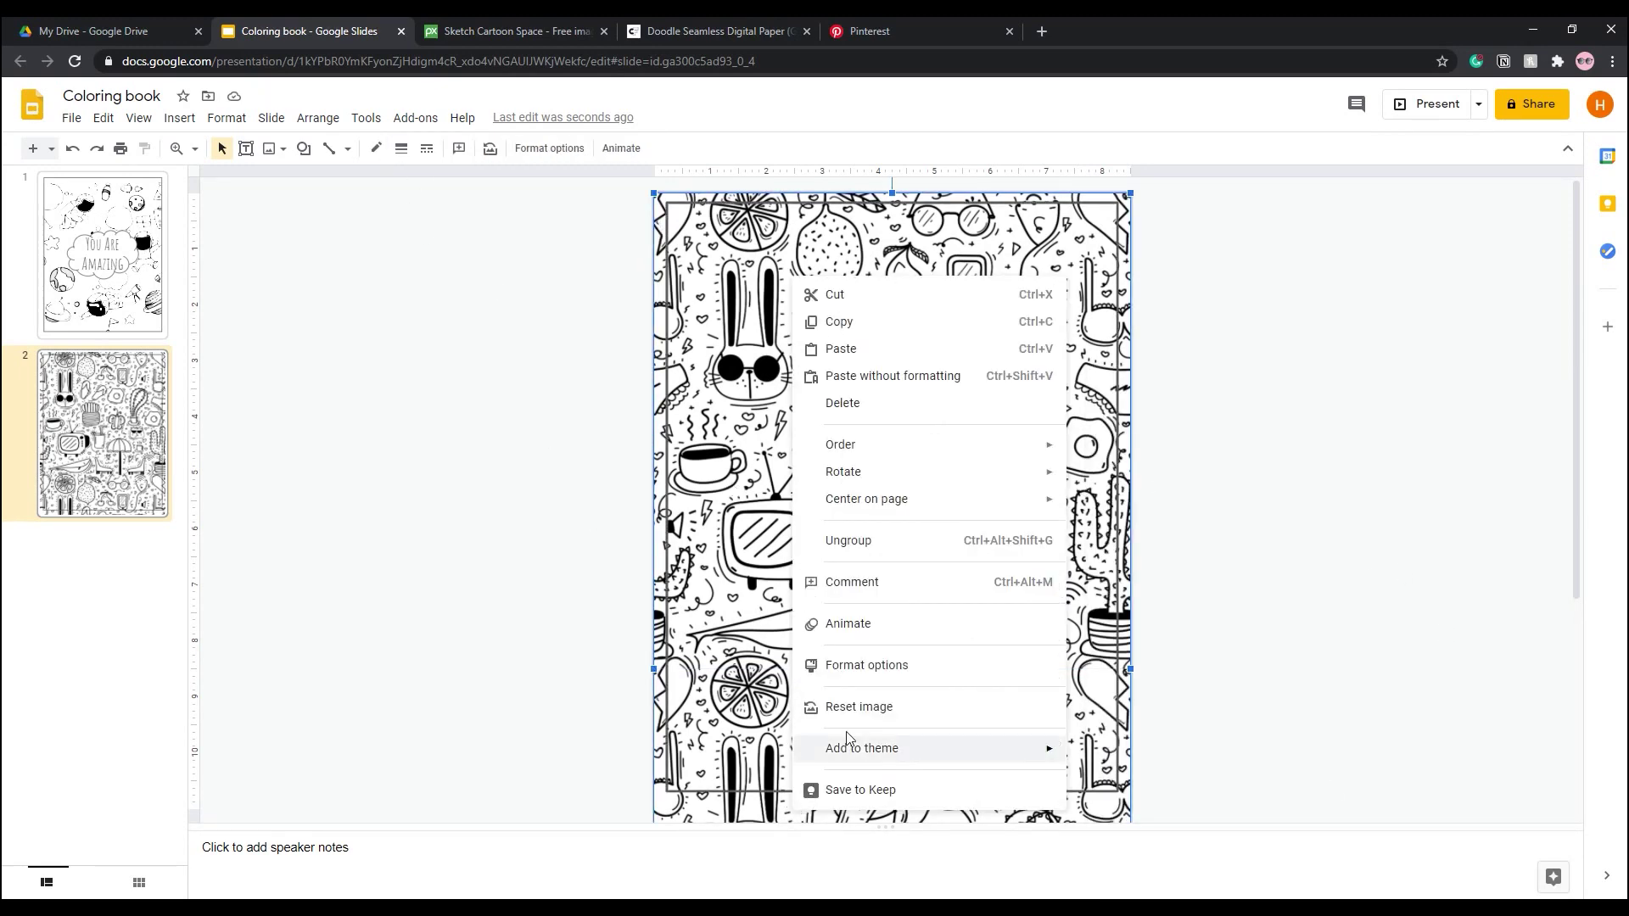
click(920, 403)
Crop the doodle images to the page border, trimming the upper one's left, top and right edges
click(925, 810)
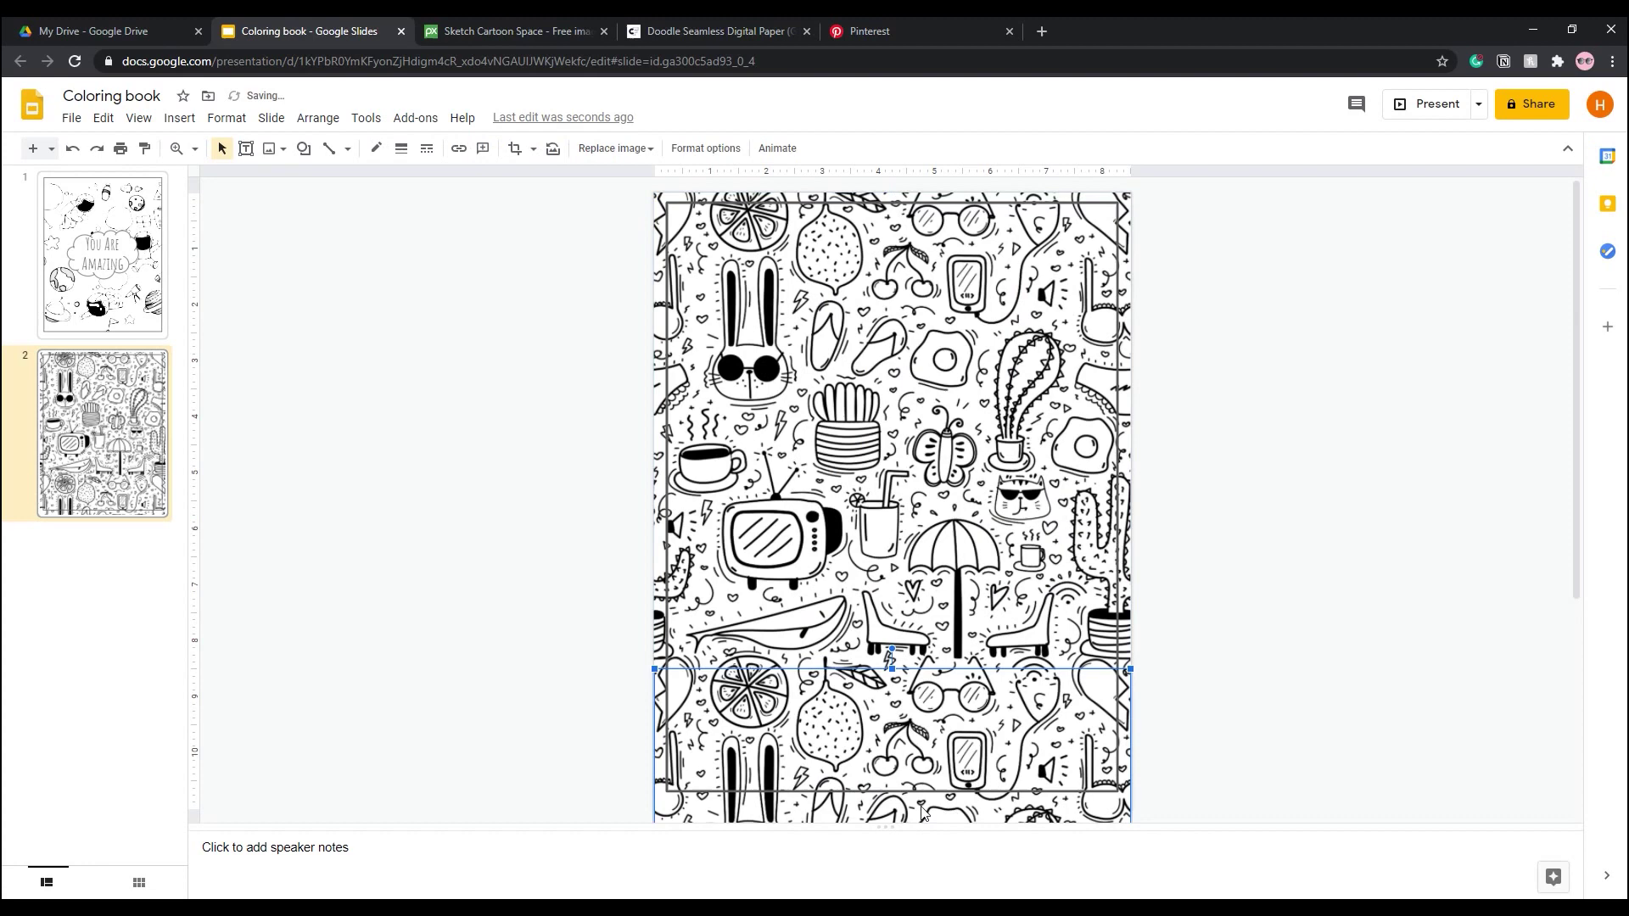
click(514, 148)
scroll(976, 679, down, 4)
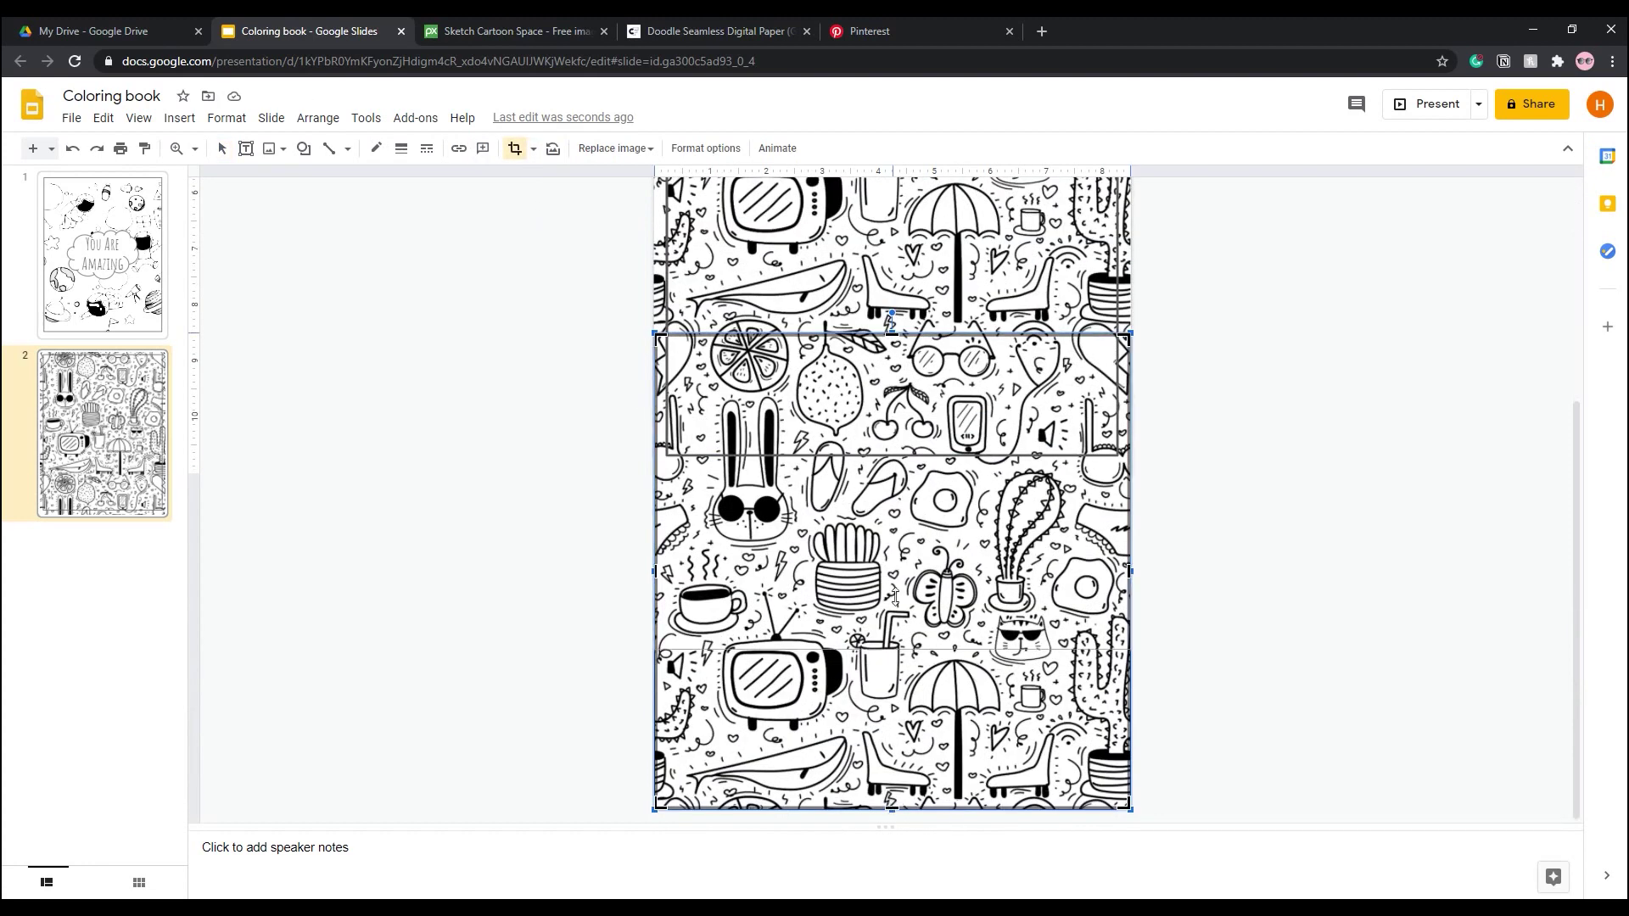
scroll(975, 424, up, 8)
scroll(1120, 439, down, 2)
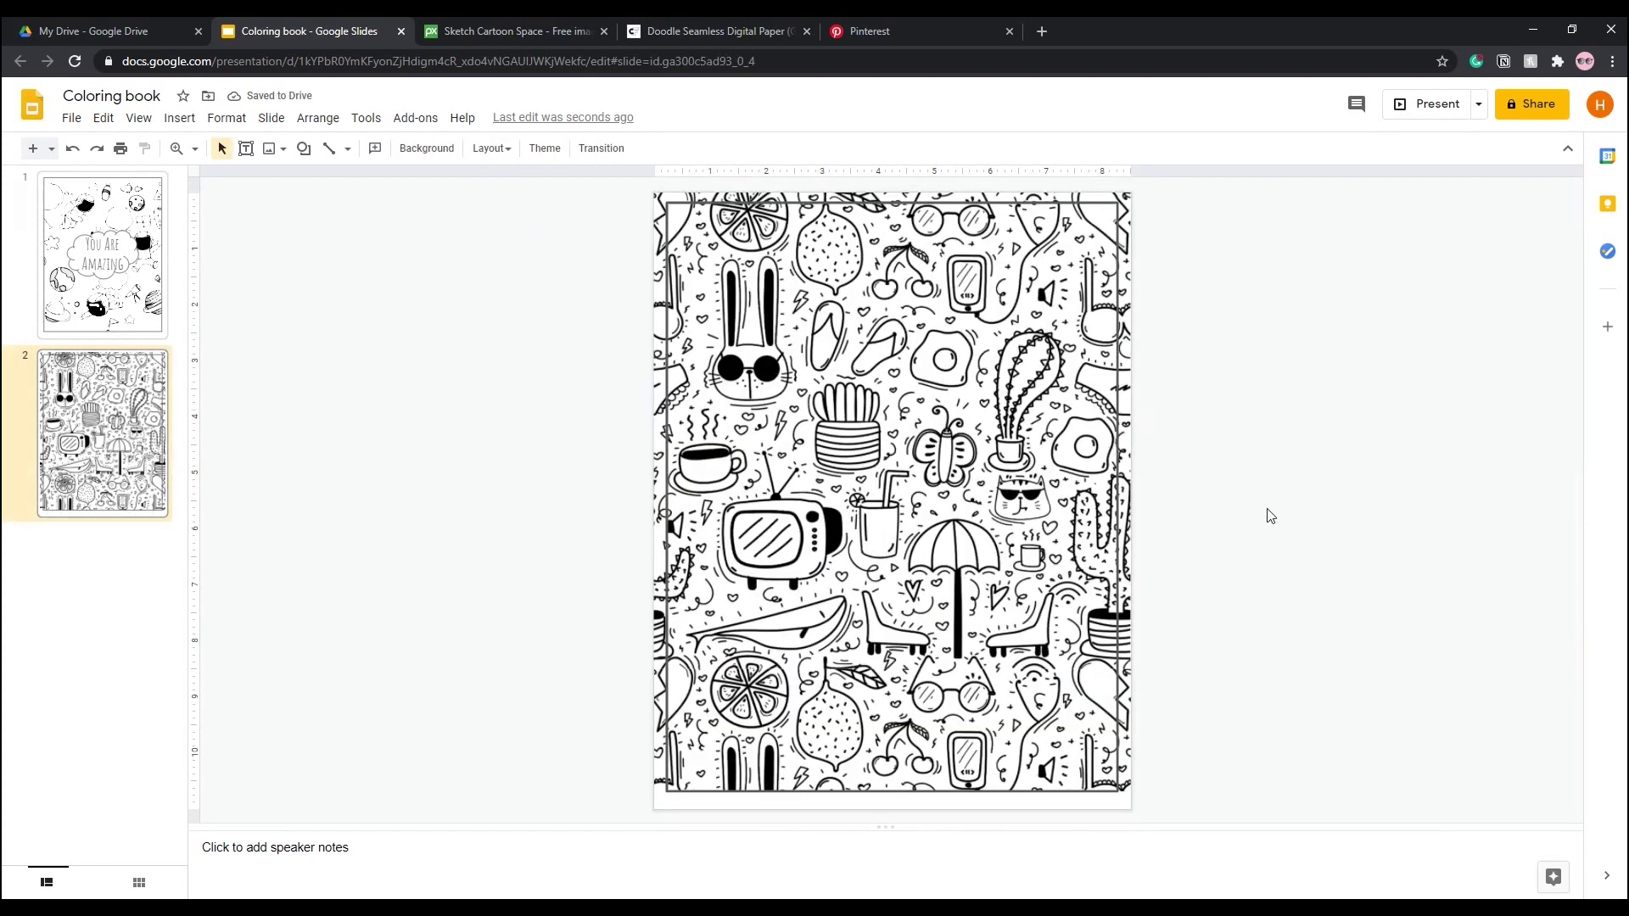
click(658, 454)
double_click(659, 475)
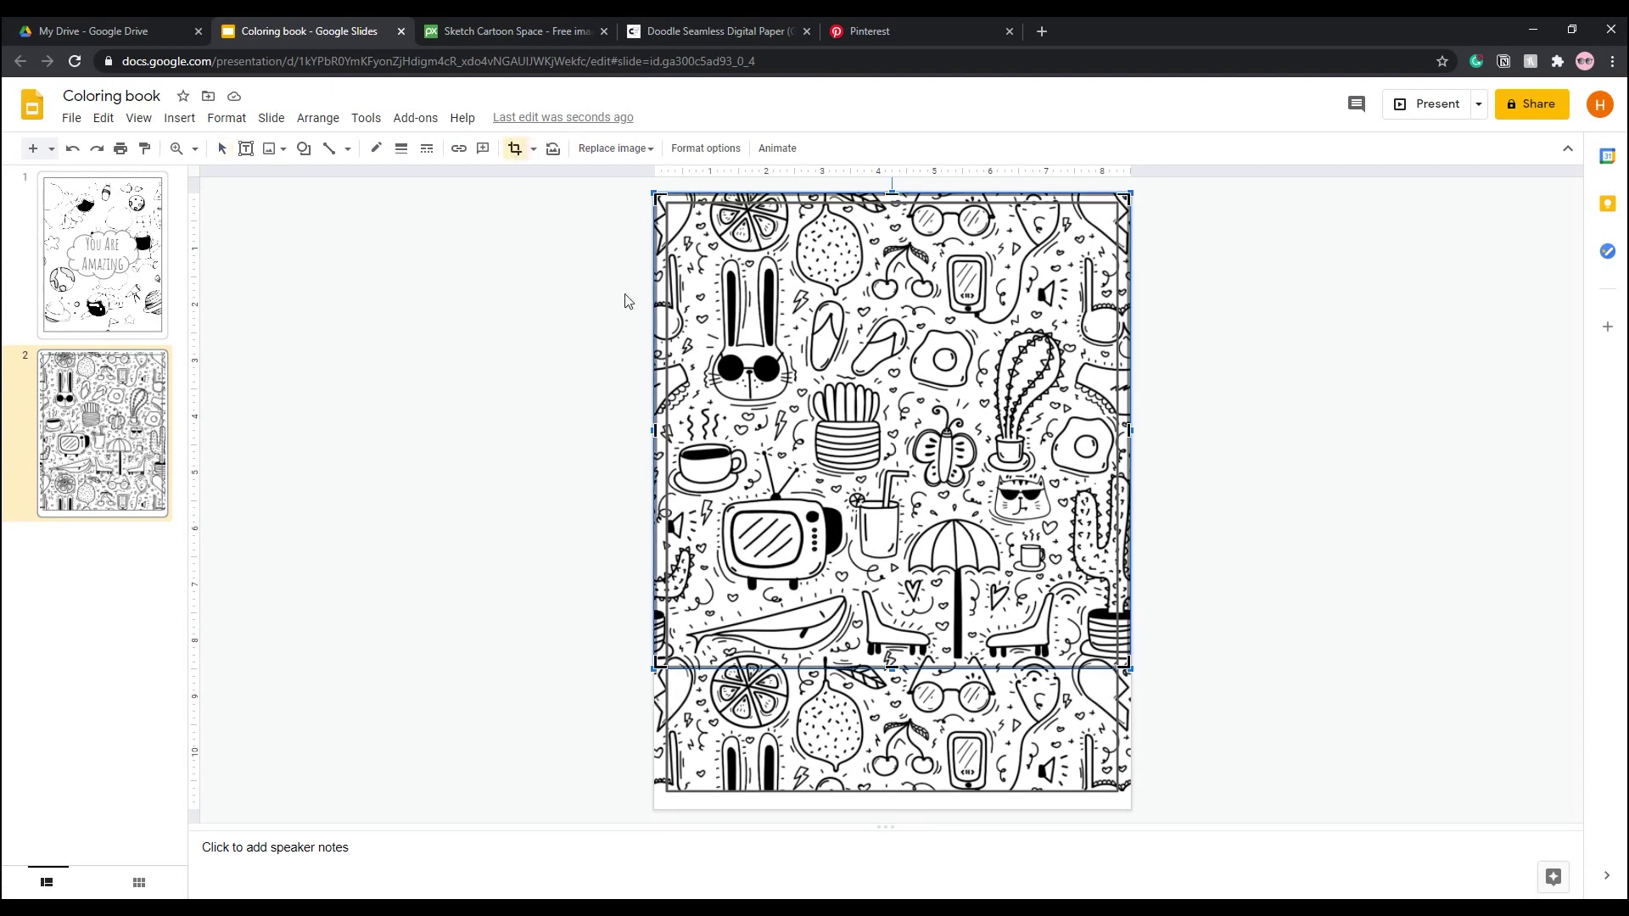
drag(656, 429, 669, 430)
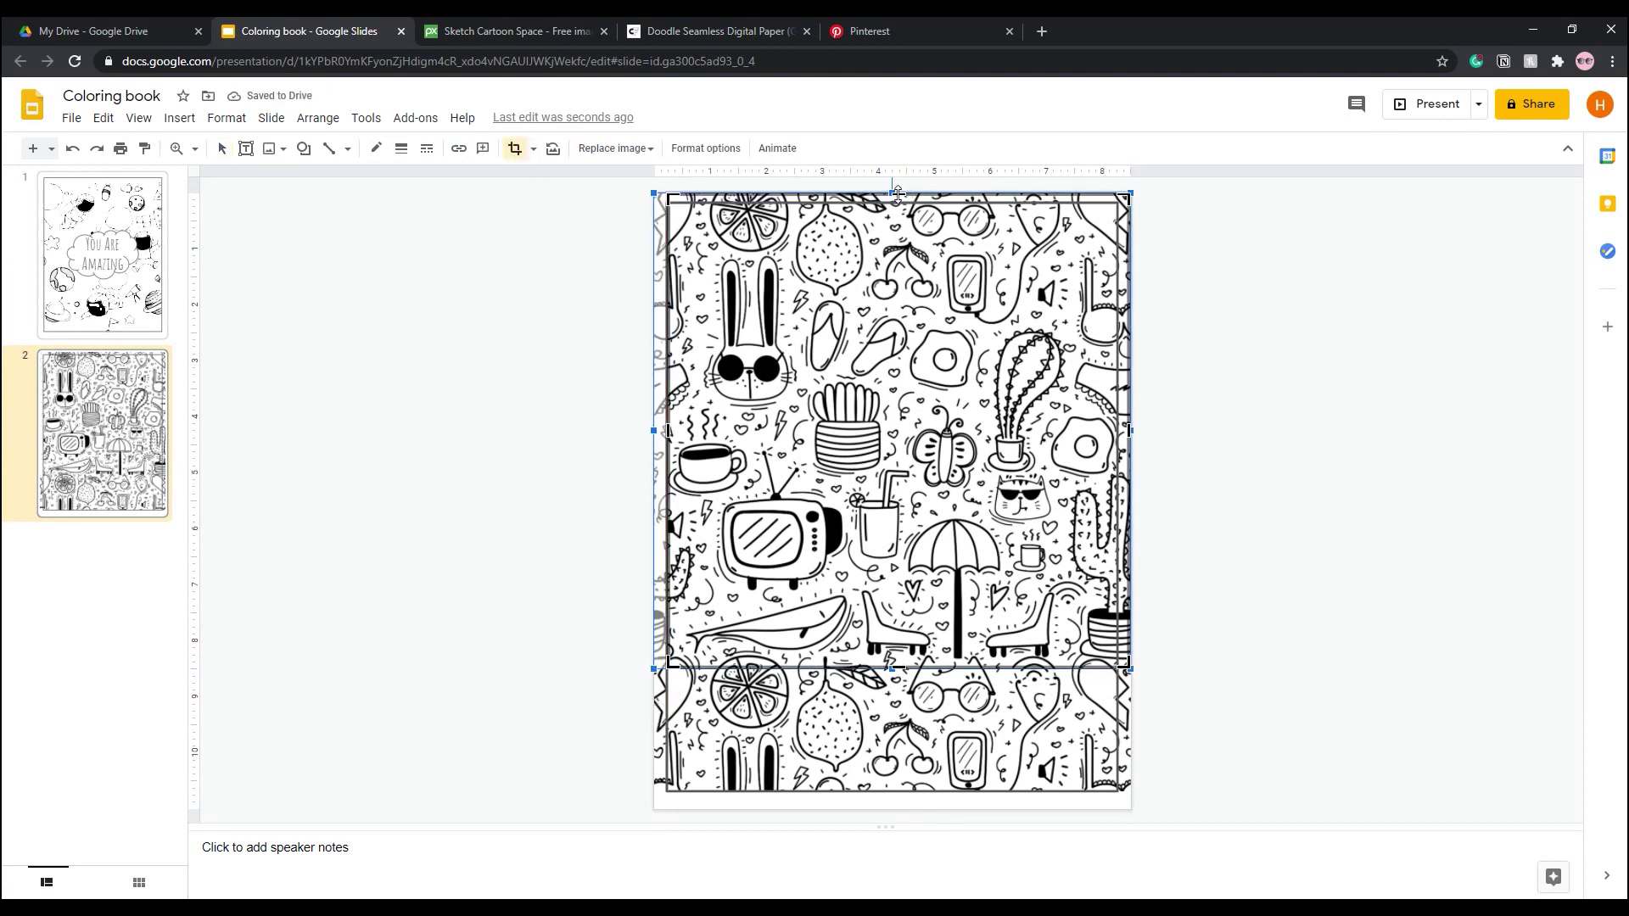
drag(898, 197, 898, 204)
drag(1129, 439, 1117, 439)
key(Return)
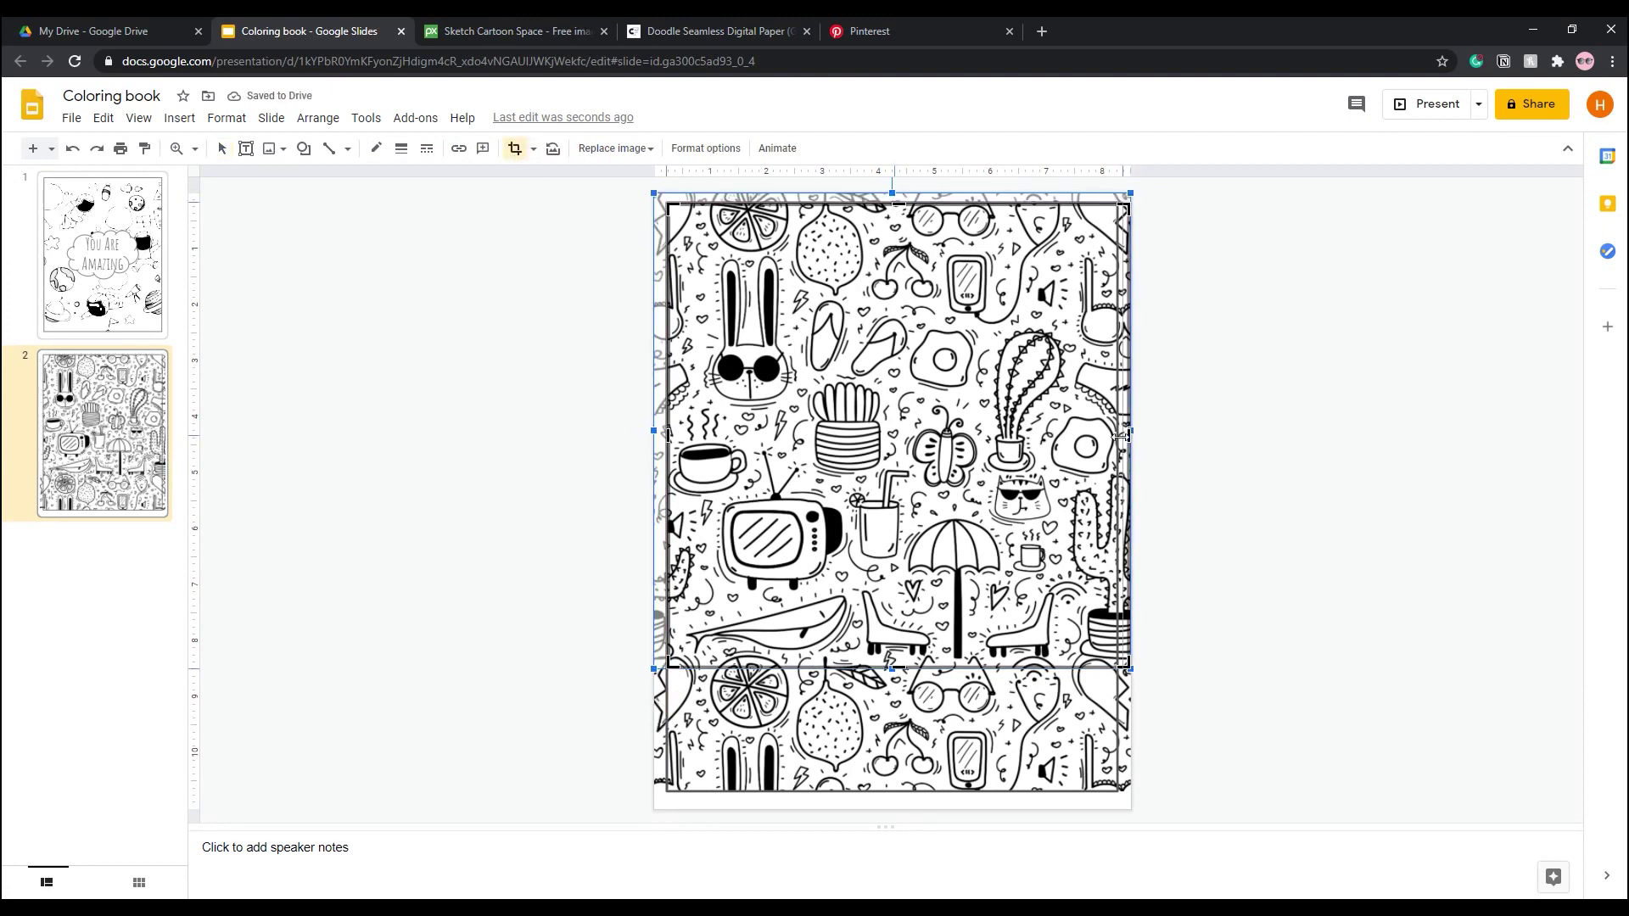
click(848, 730)
double_click(849, 730)
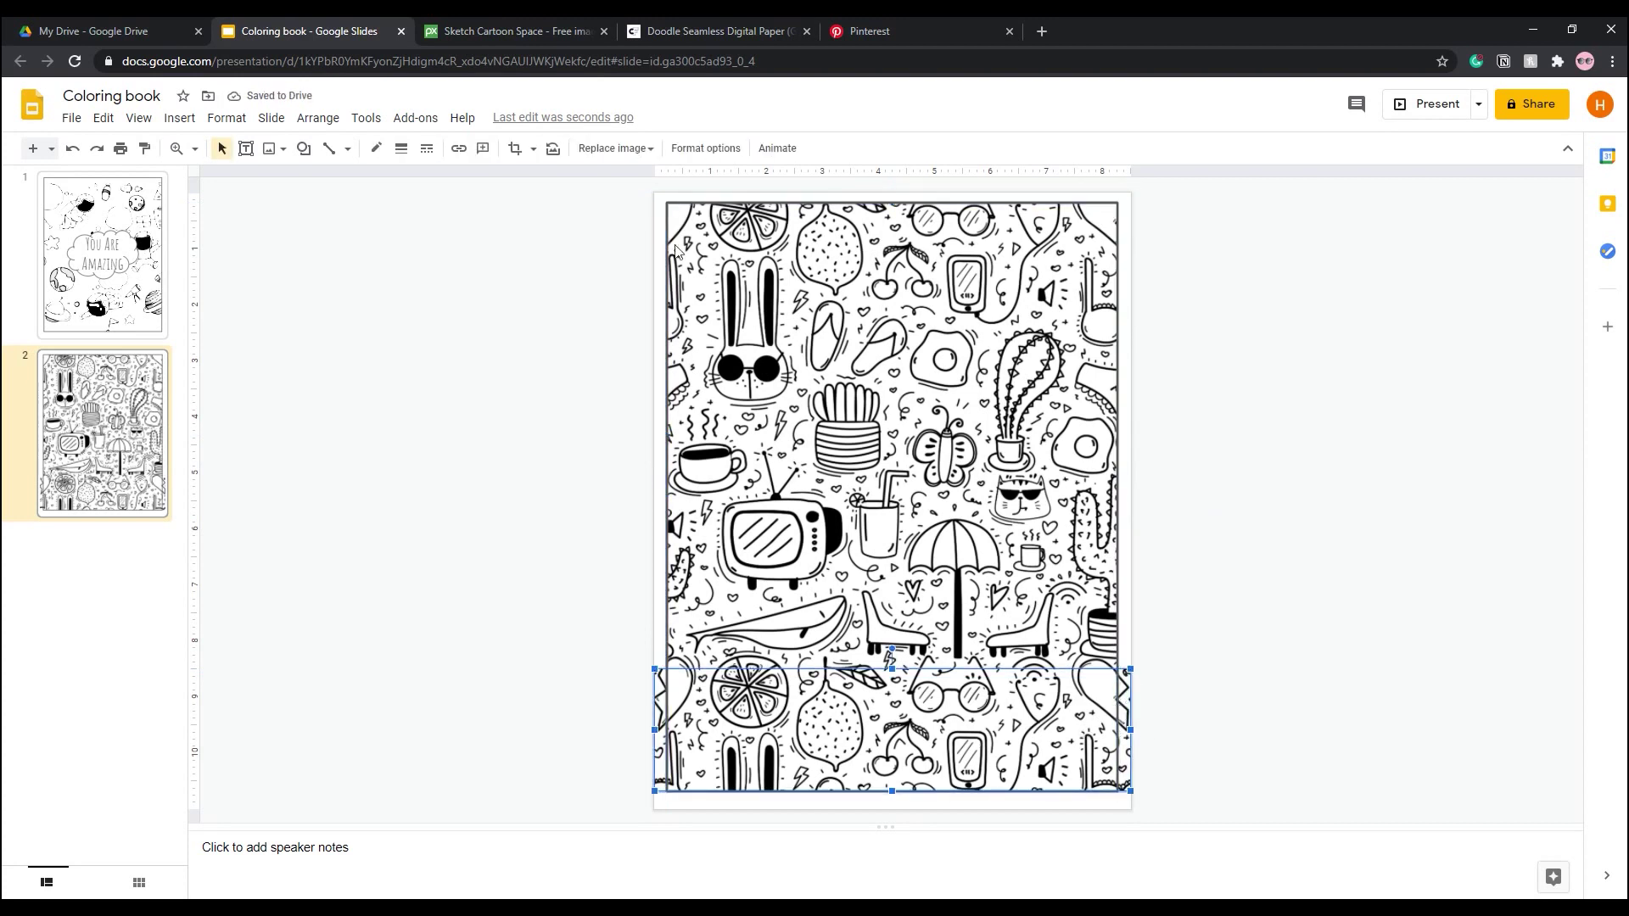
Draw a cloud shape centred on the doodle page
click(551, 509)
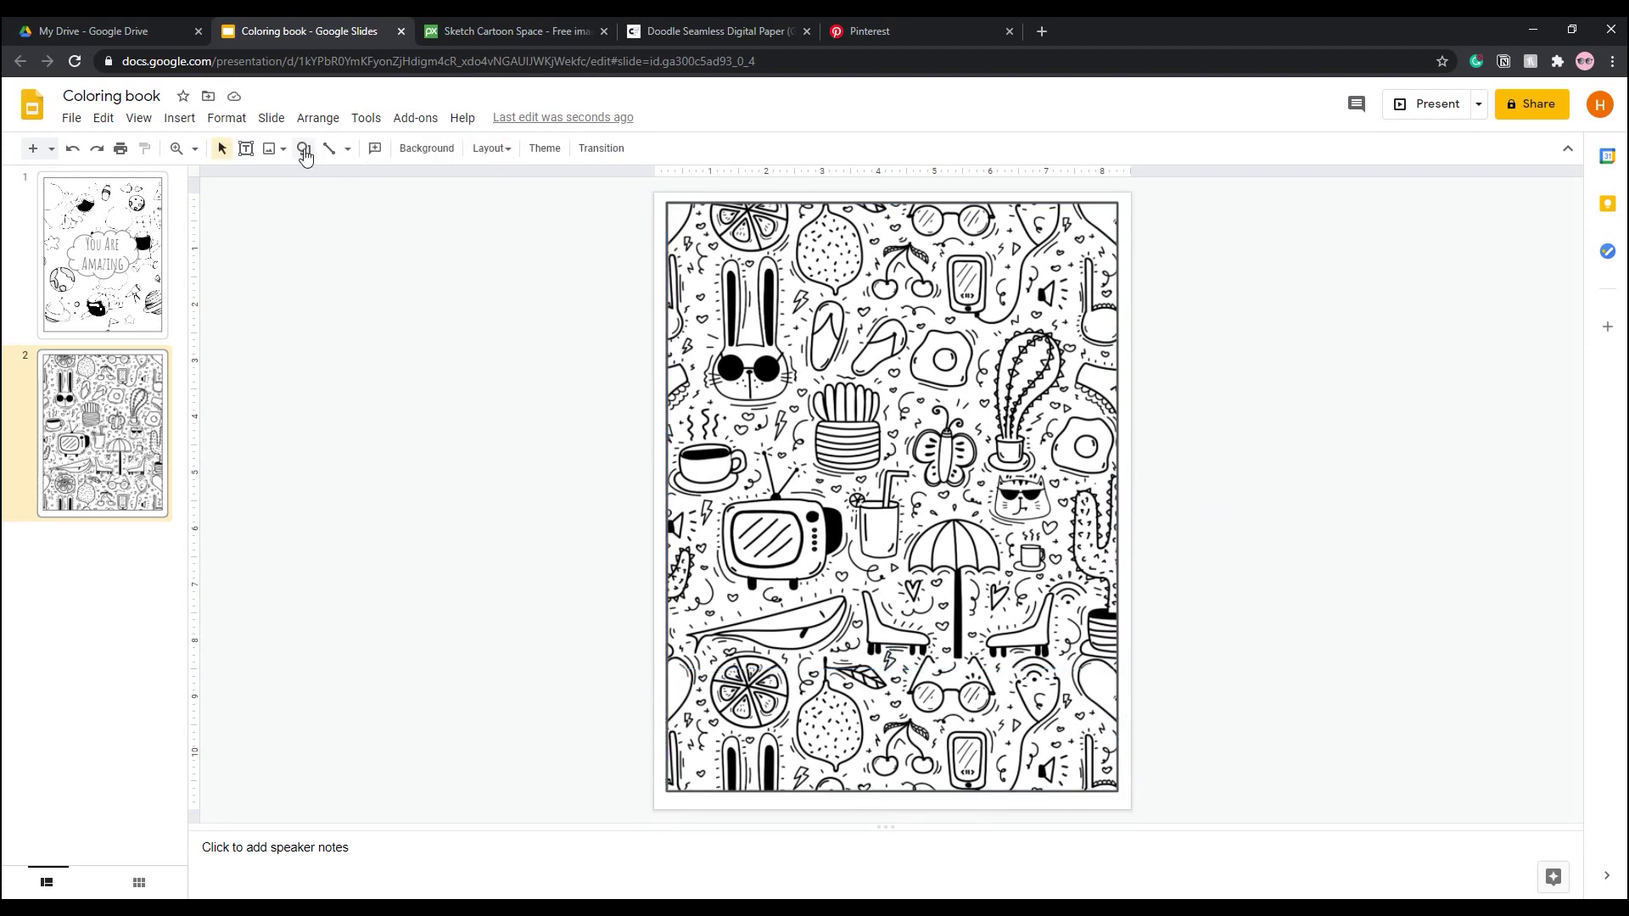
click(304, 148)
mouse_move(367, 178)
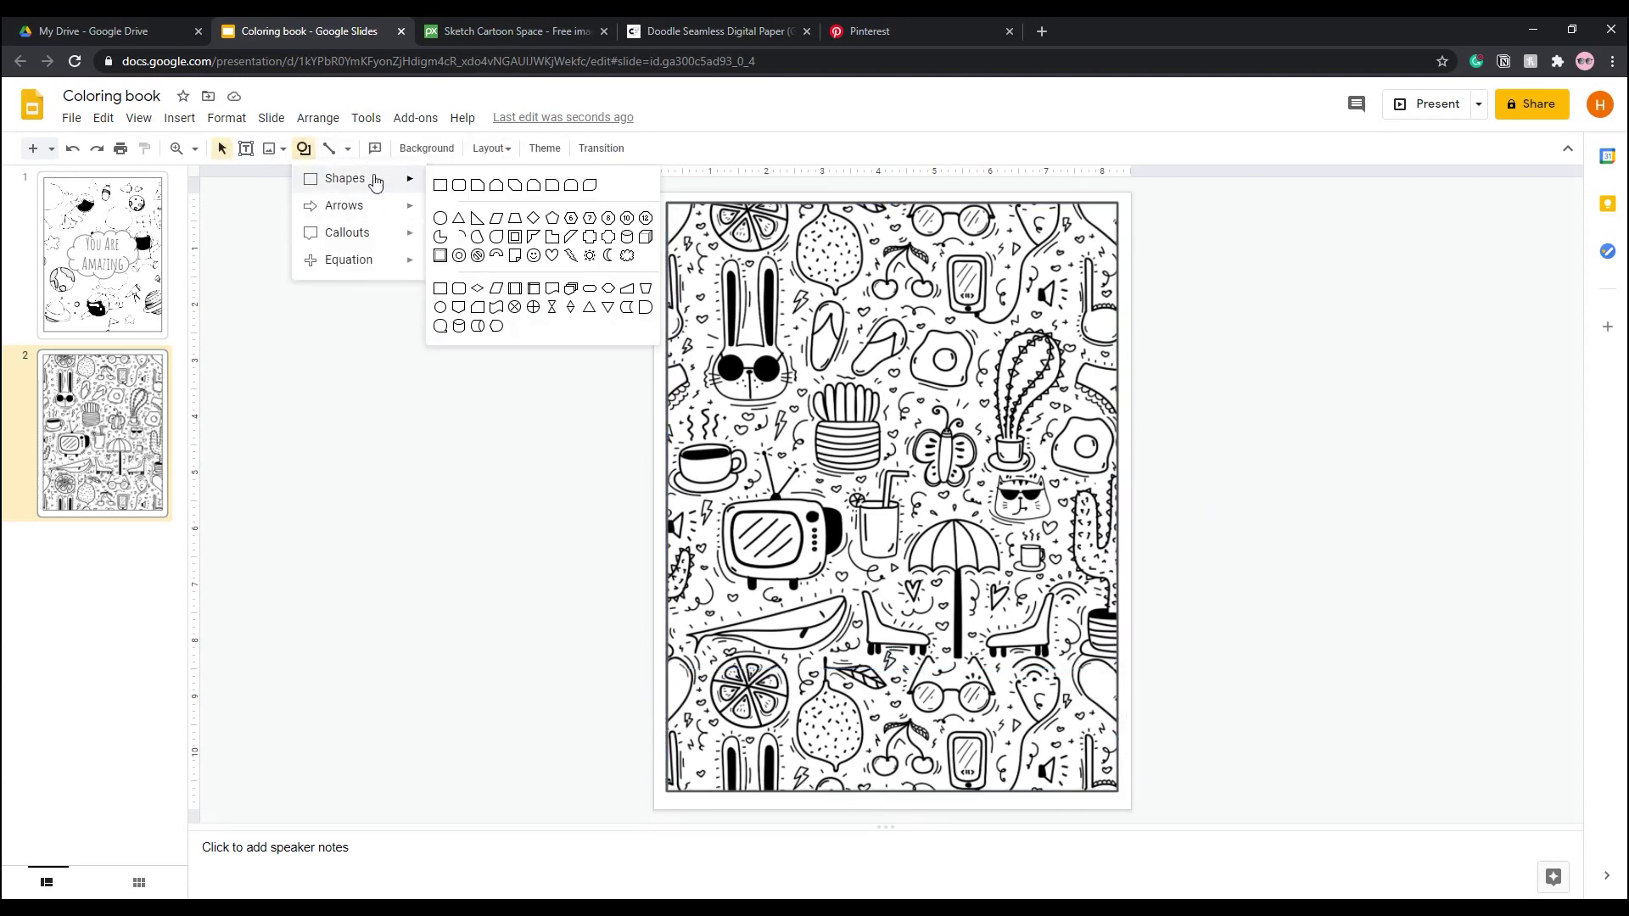
click(612, 258)
drag(793, 446, 1049, 625)
drag(950, 483, 895, 409)
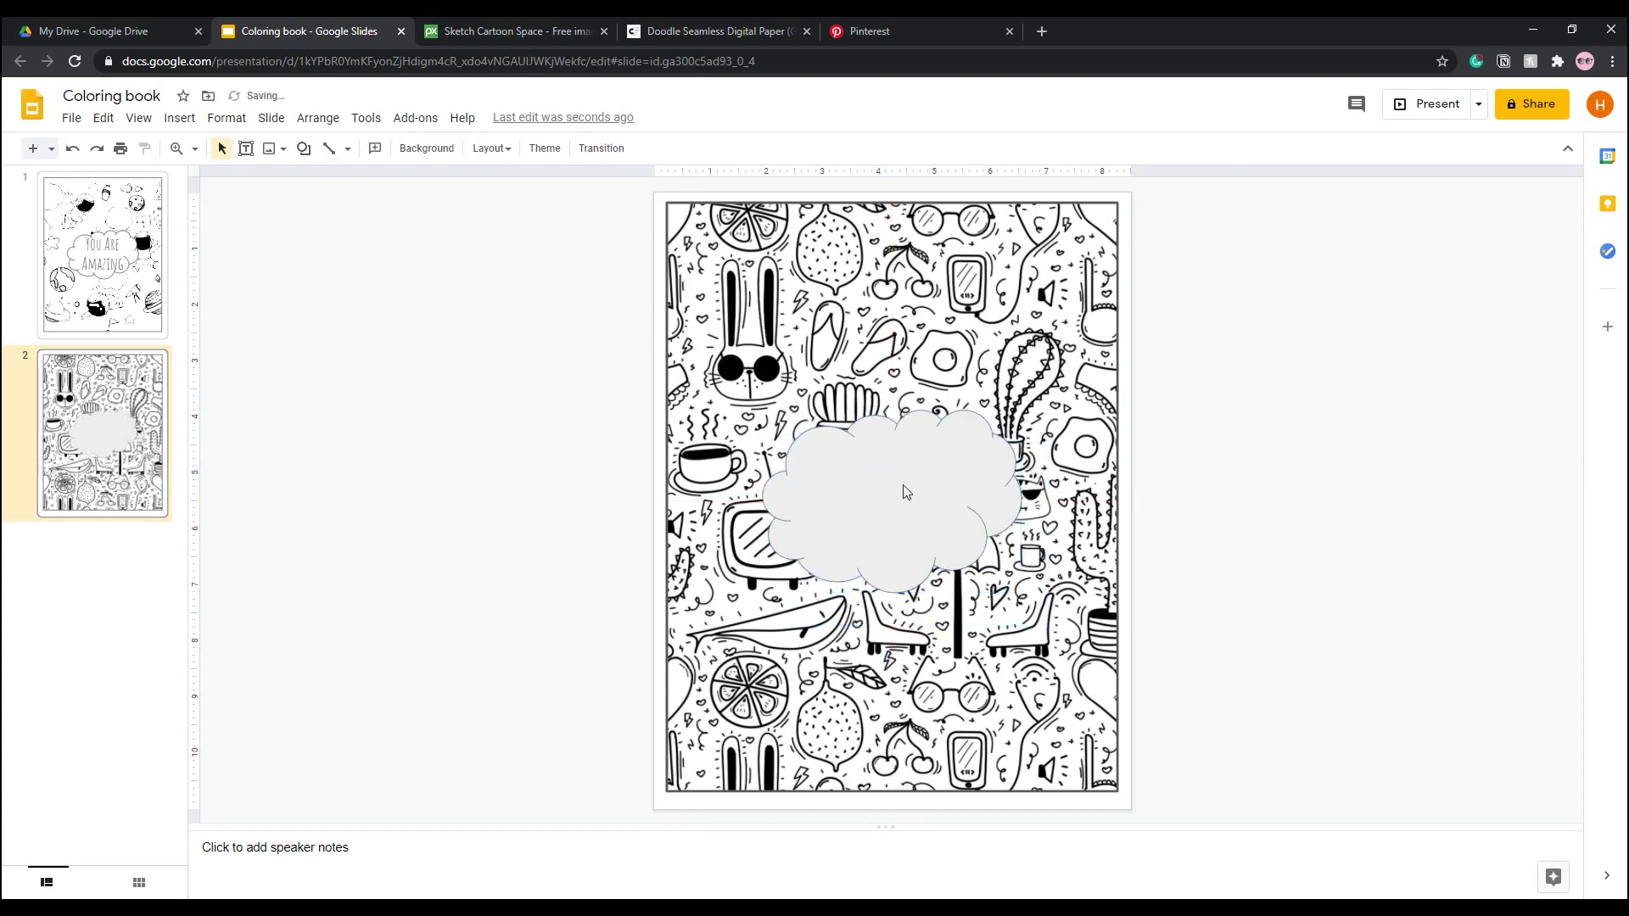
click(902, 486)
Fill the cloud white and add 'You Are Special' text inside it
click(375, 148)
click(402, 414)
click(494, 531)
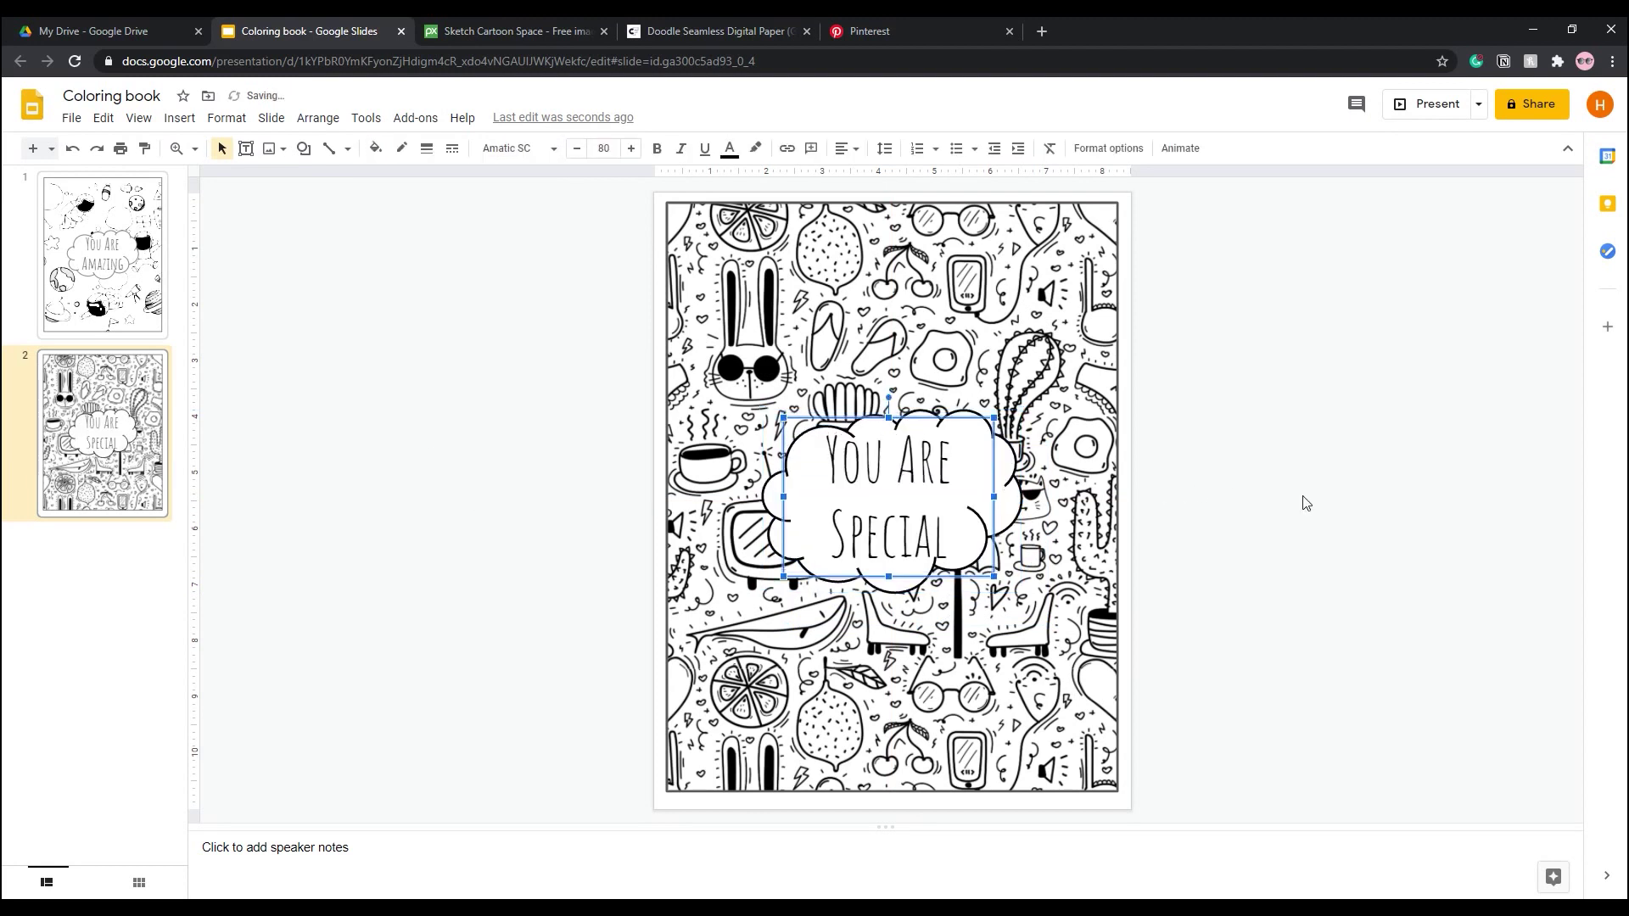
click(1343, 502)
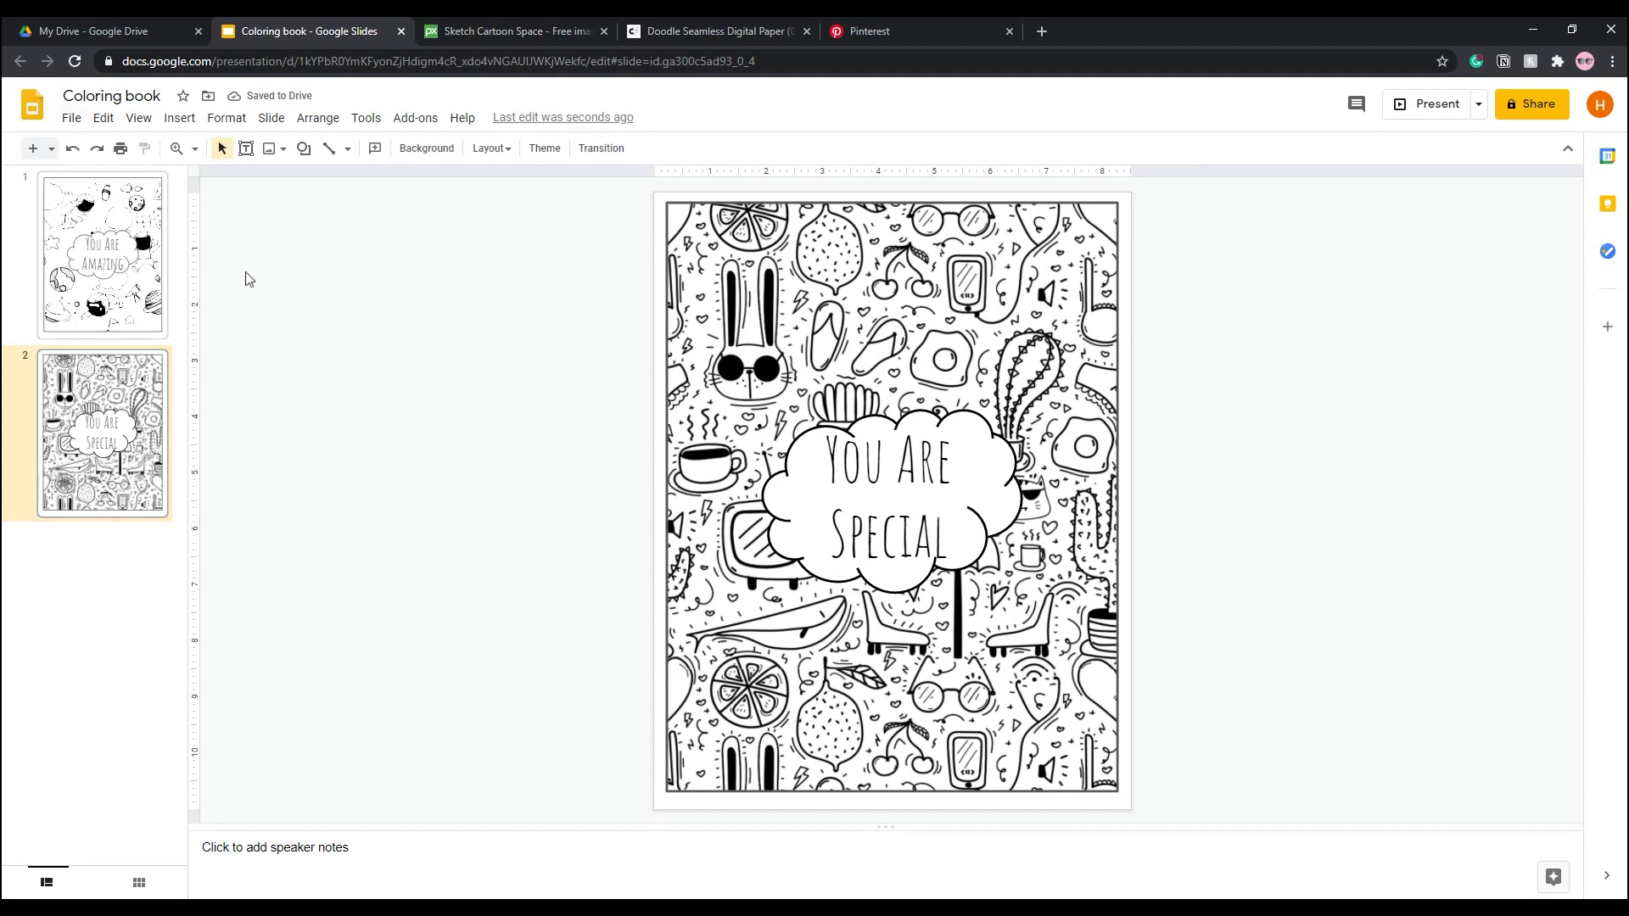
Compare the You Are Amazing and You Are Special slides
right_click(92, 611)
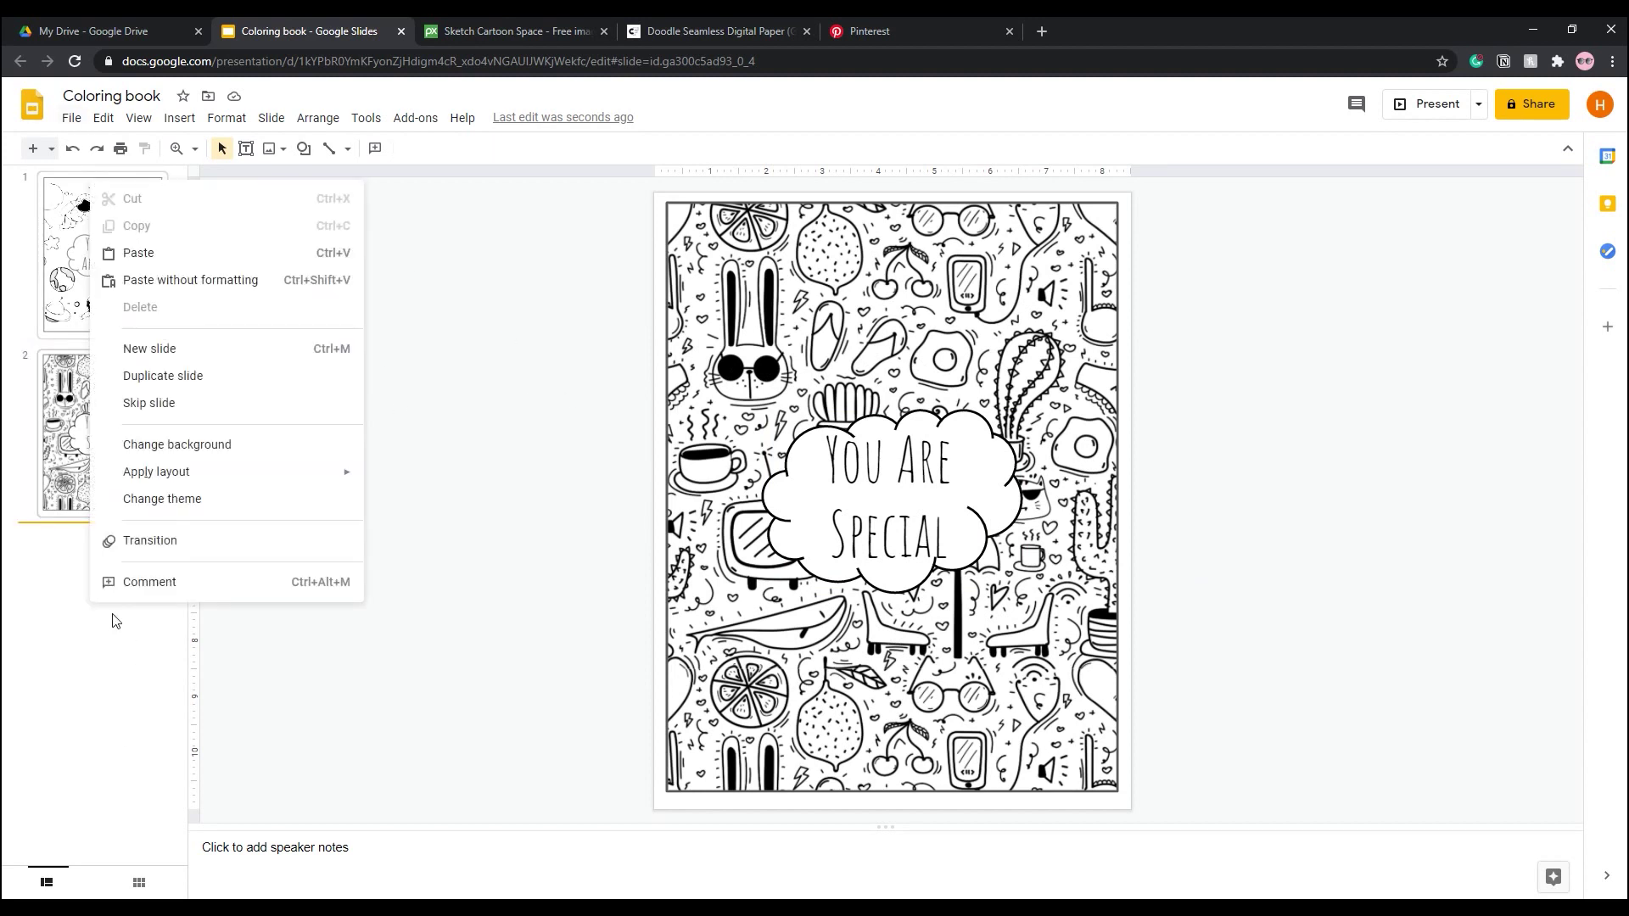
click(121, 723)
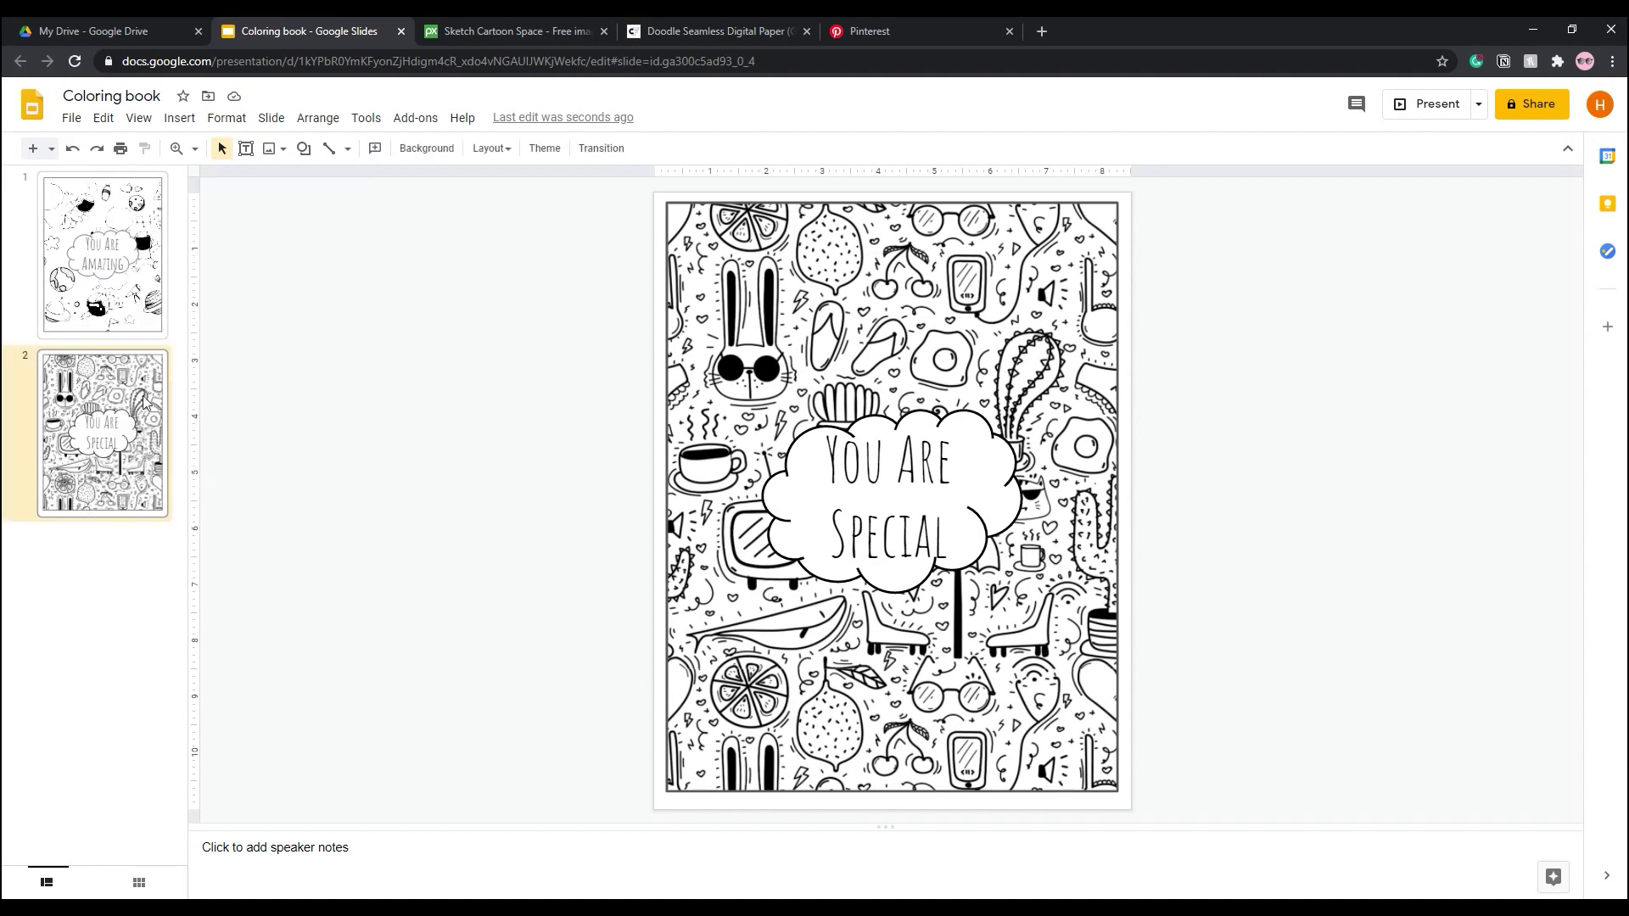
click(113, 287)
click(121, 429)
click(88, 270)
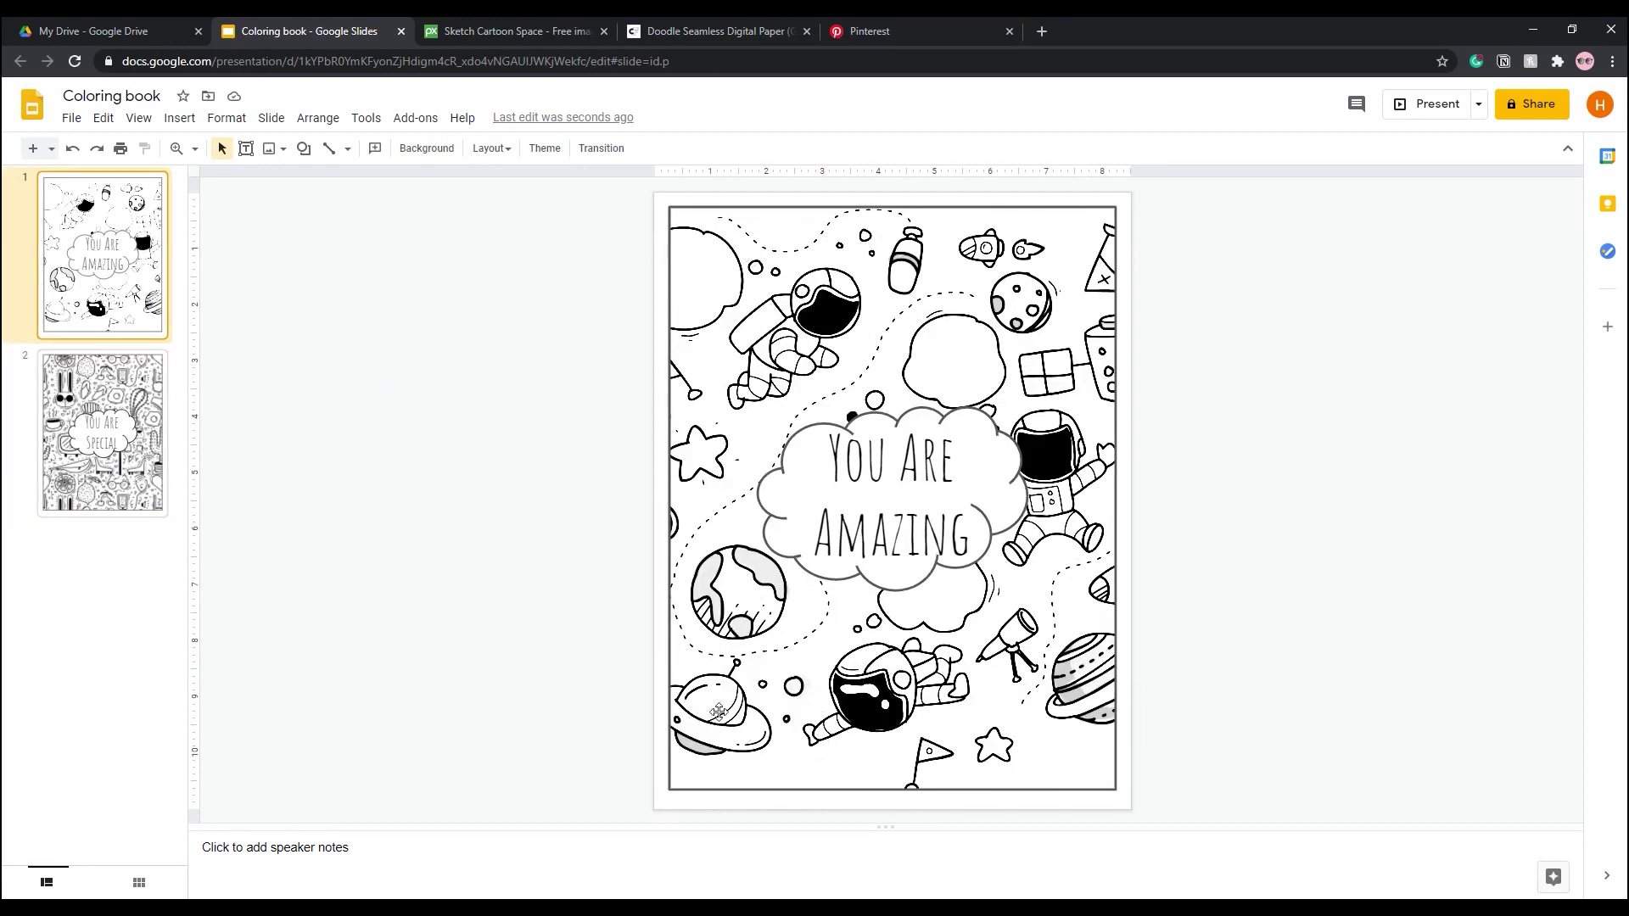
click(94, 418)
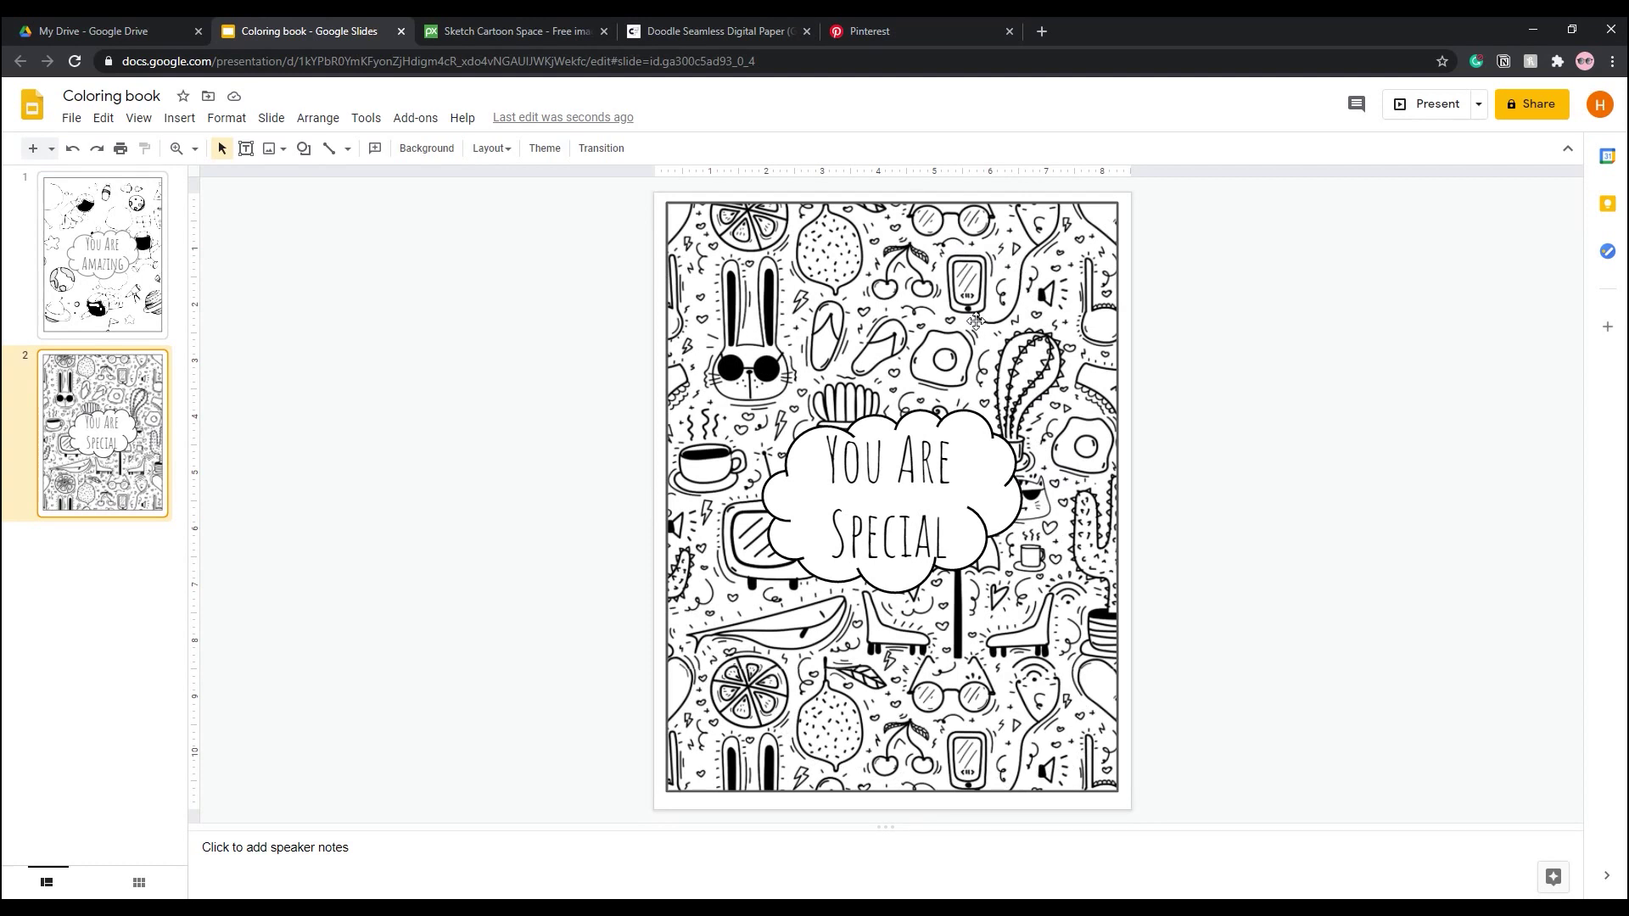
Make the cloud's 'You Are Special' text bold
click(917, 423)
click(889, 458)
key(ctrl+a)
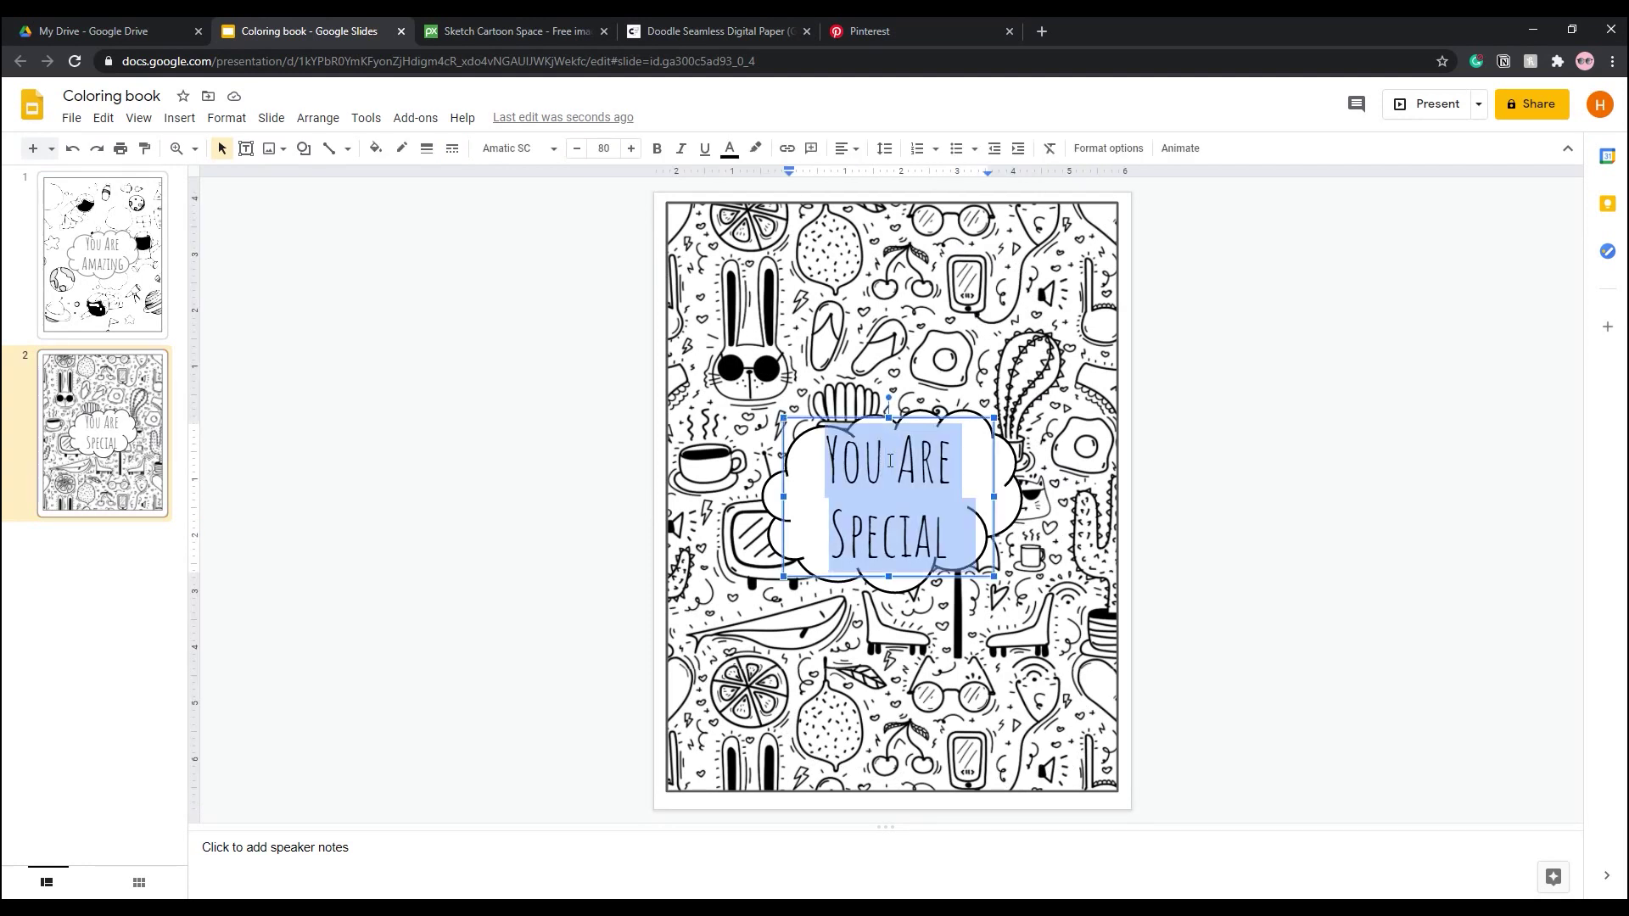
click(1279, 451)
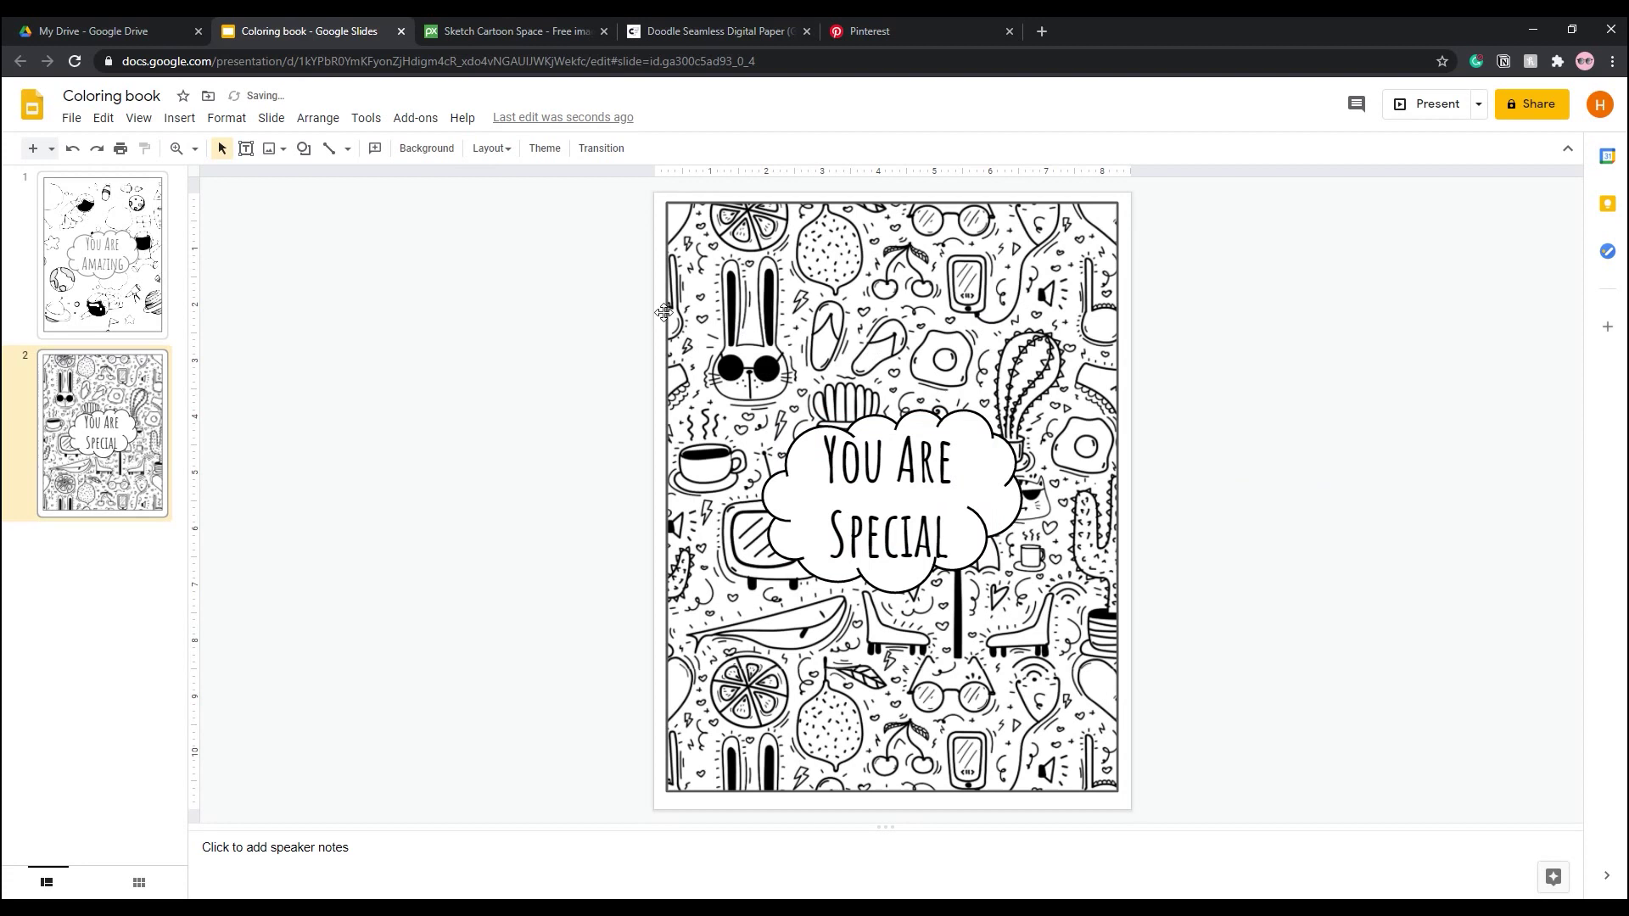
Download the presentation as a PDF Document (.pdf)
click(72, 117)
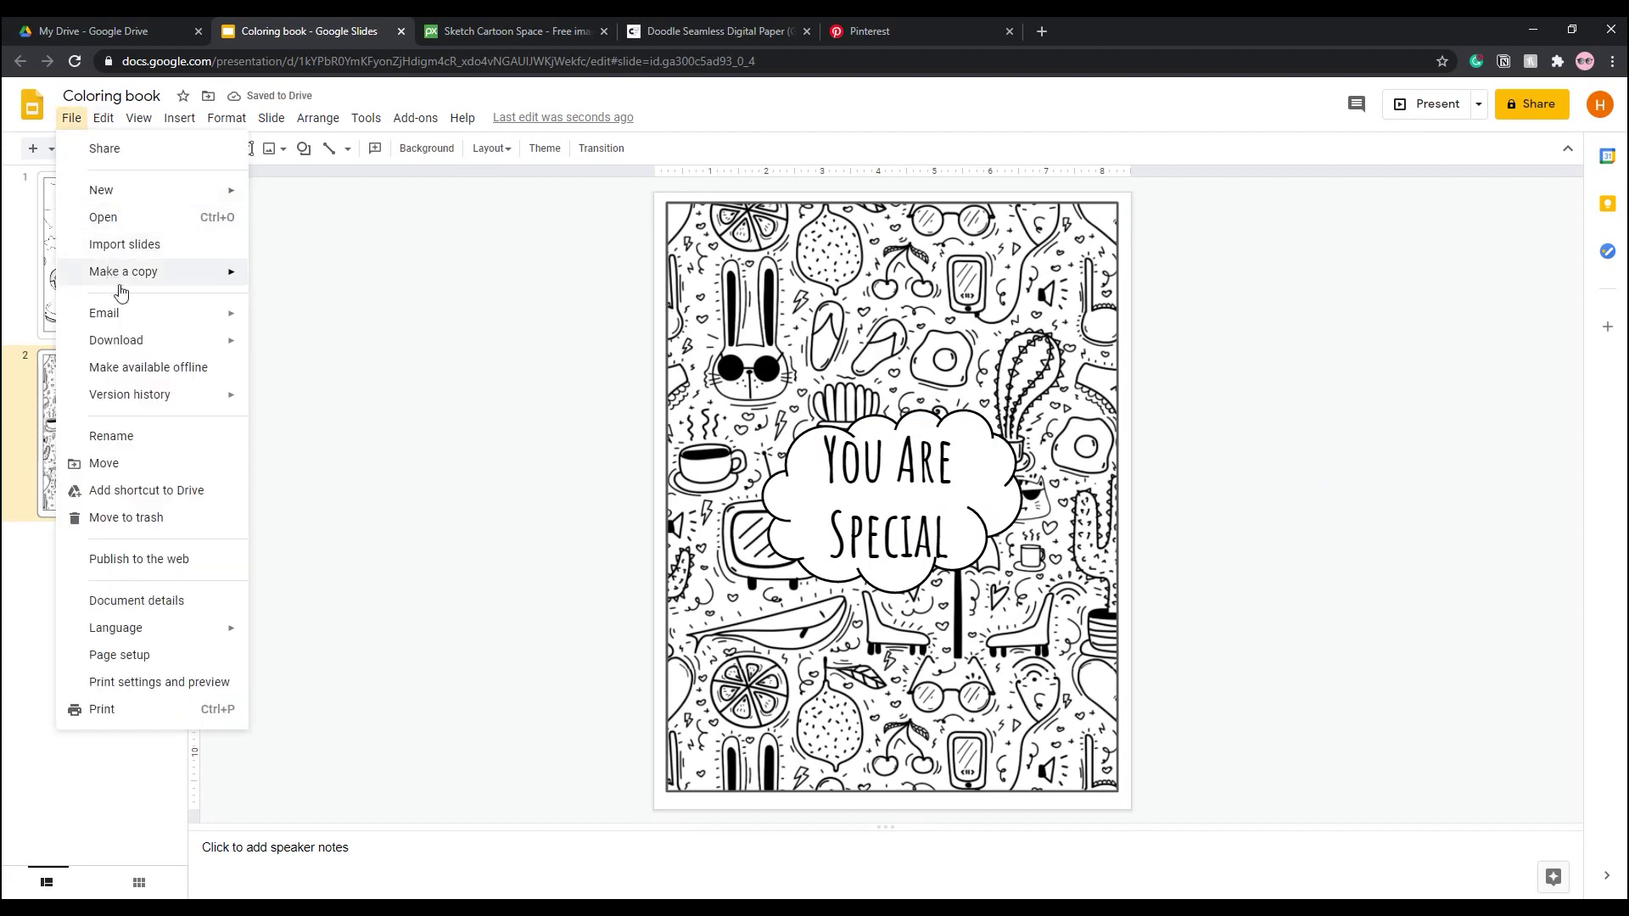
mouse_move(149, 352)
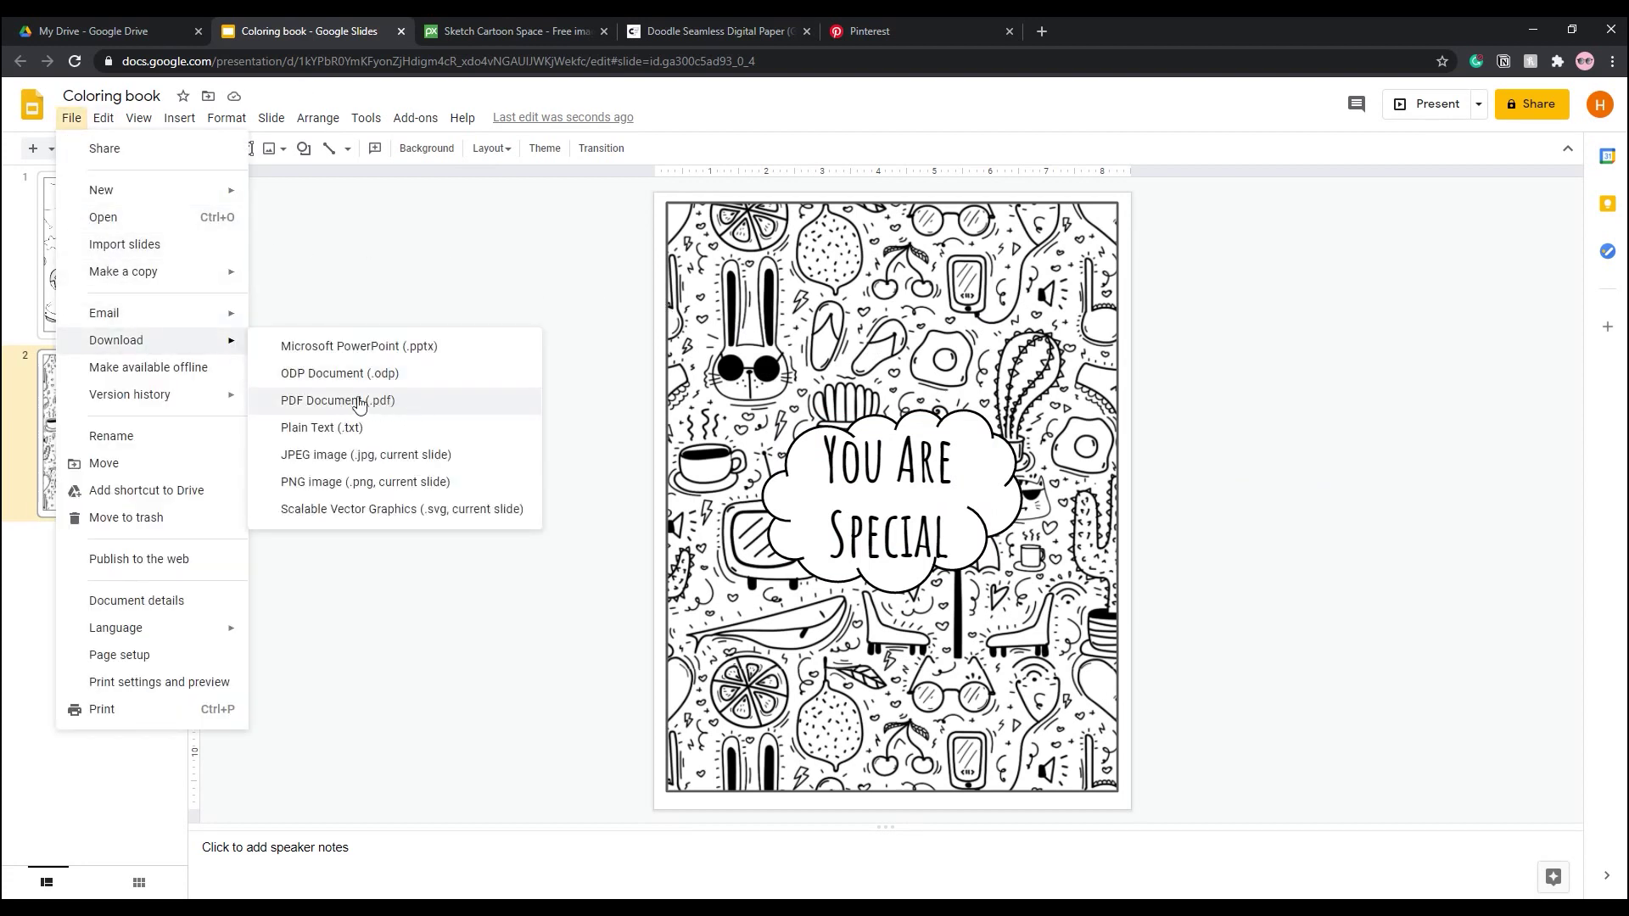
click(396, 409)
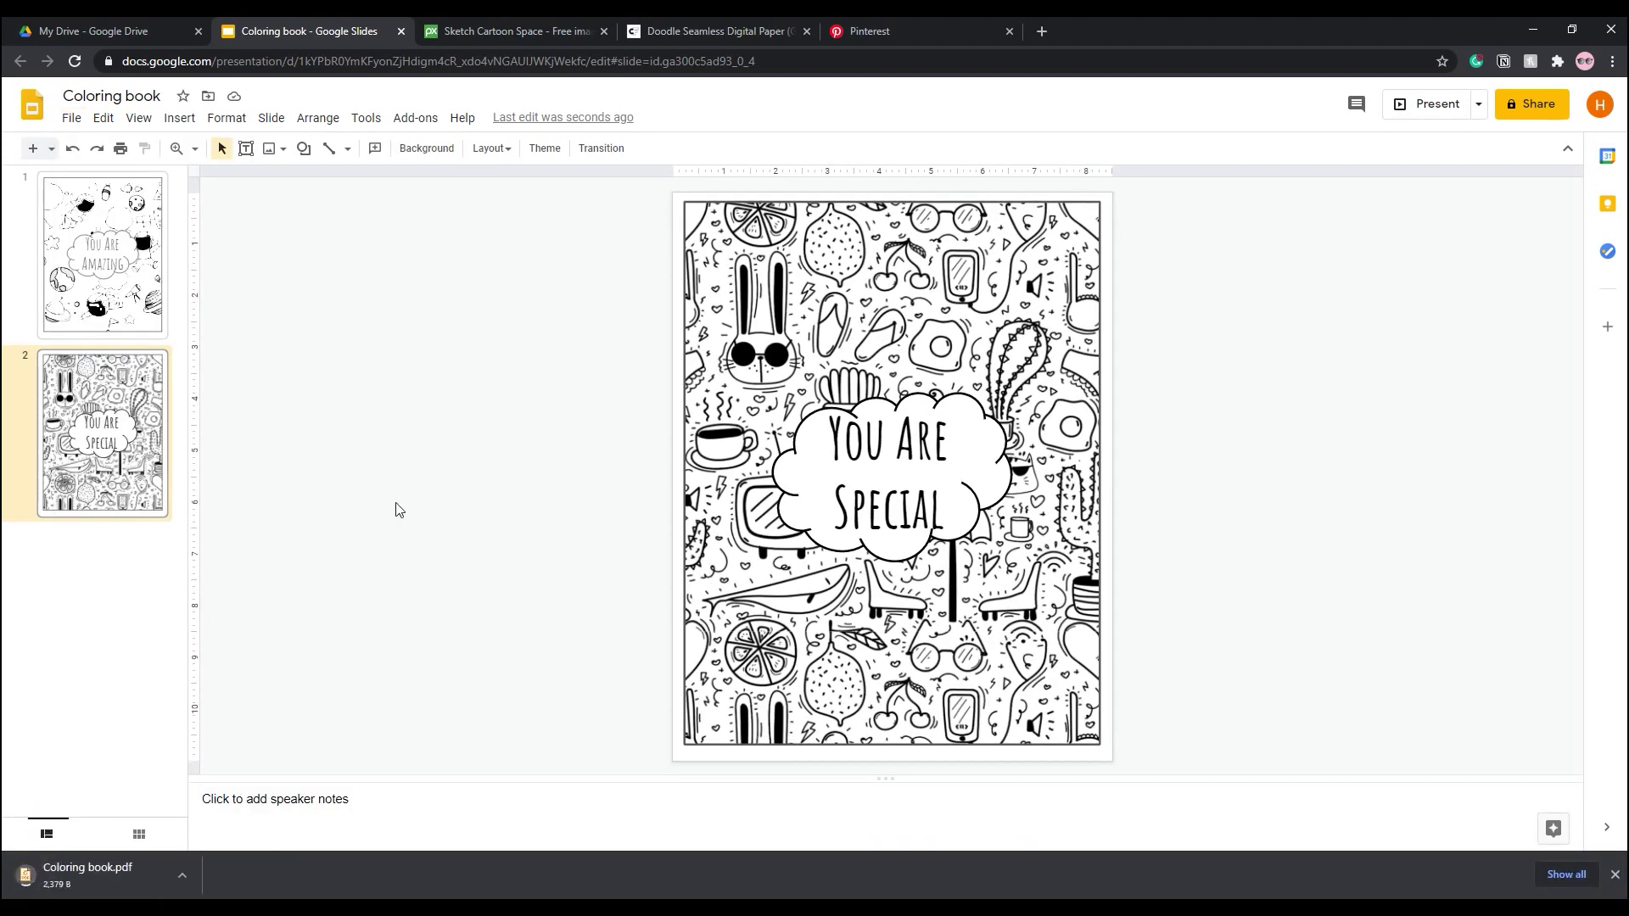
Open Coloring book.pdf from the download bar and scroll through both pages
click(89, 864)
scroll(867, 474, down, 4)
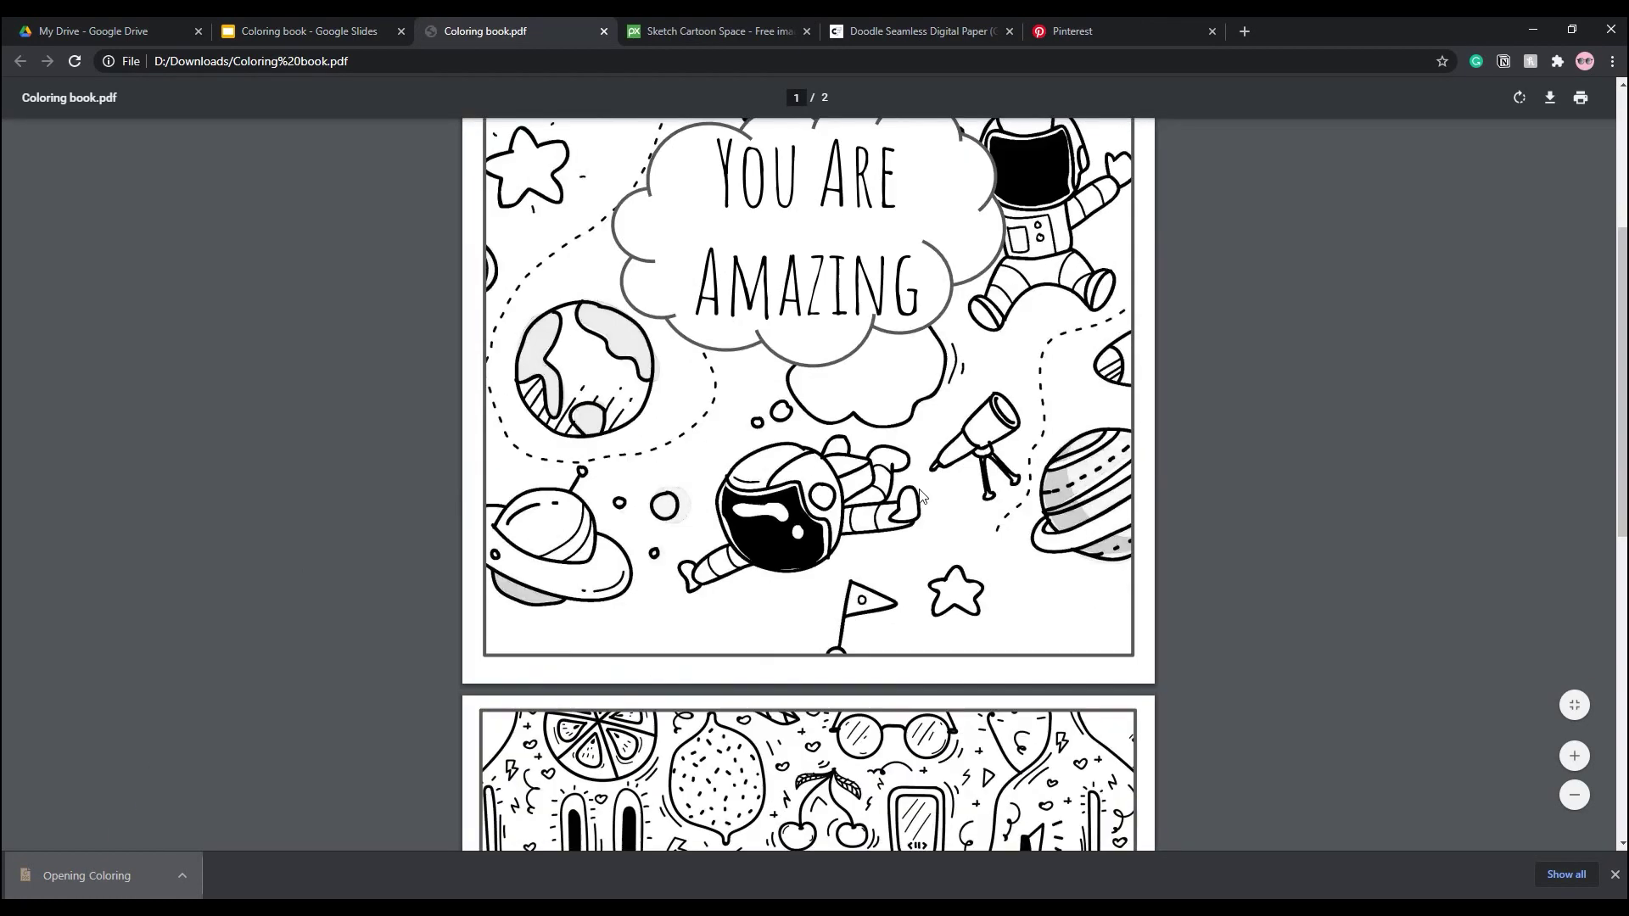
scroll(867, 473, down, 3)
scroll(867, 473, down, 3)
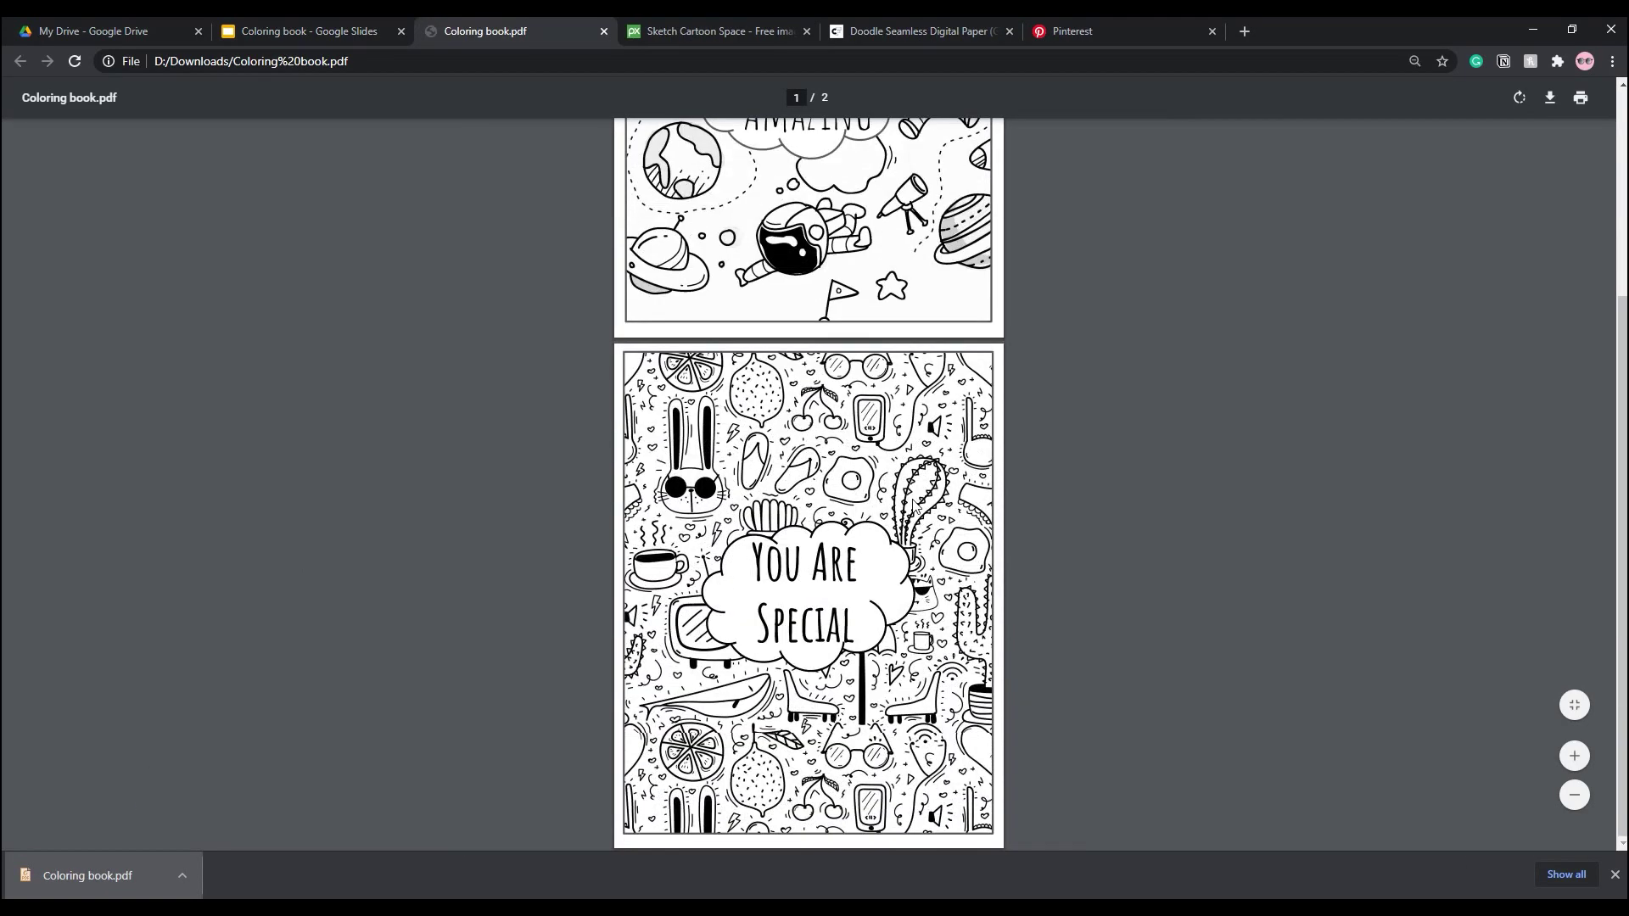
scroll(914, 507, up, 3)
scroll(913, 511, down, 3)
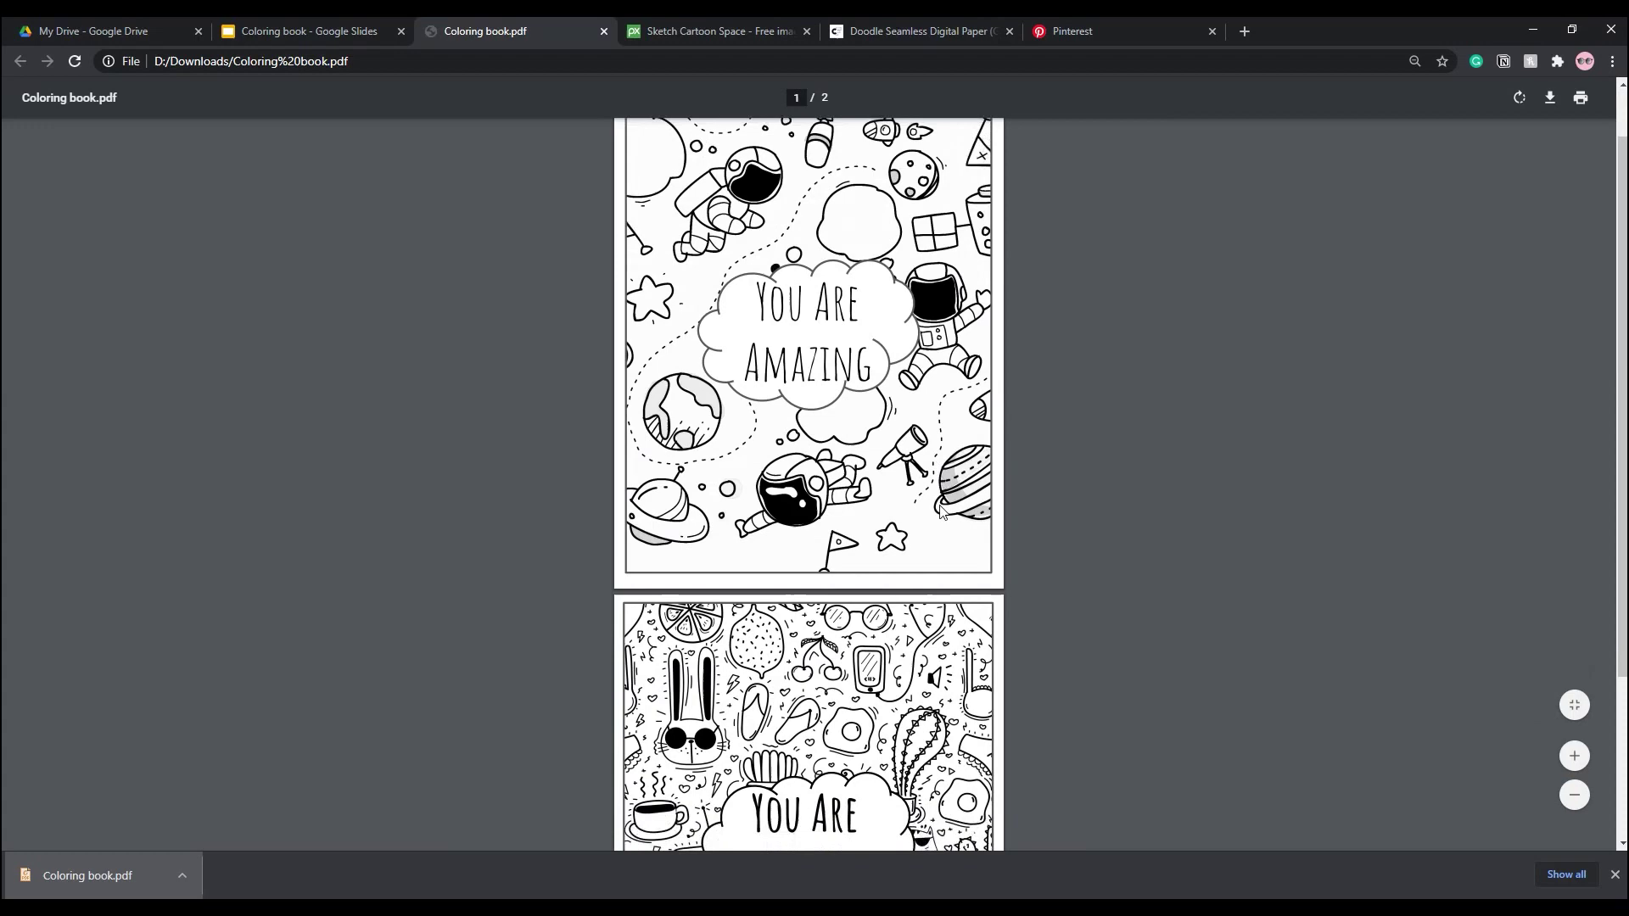
scroll(993, 554, up, 3)
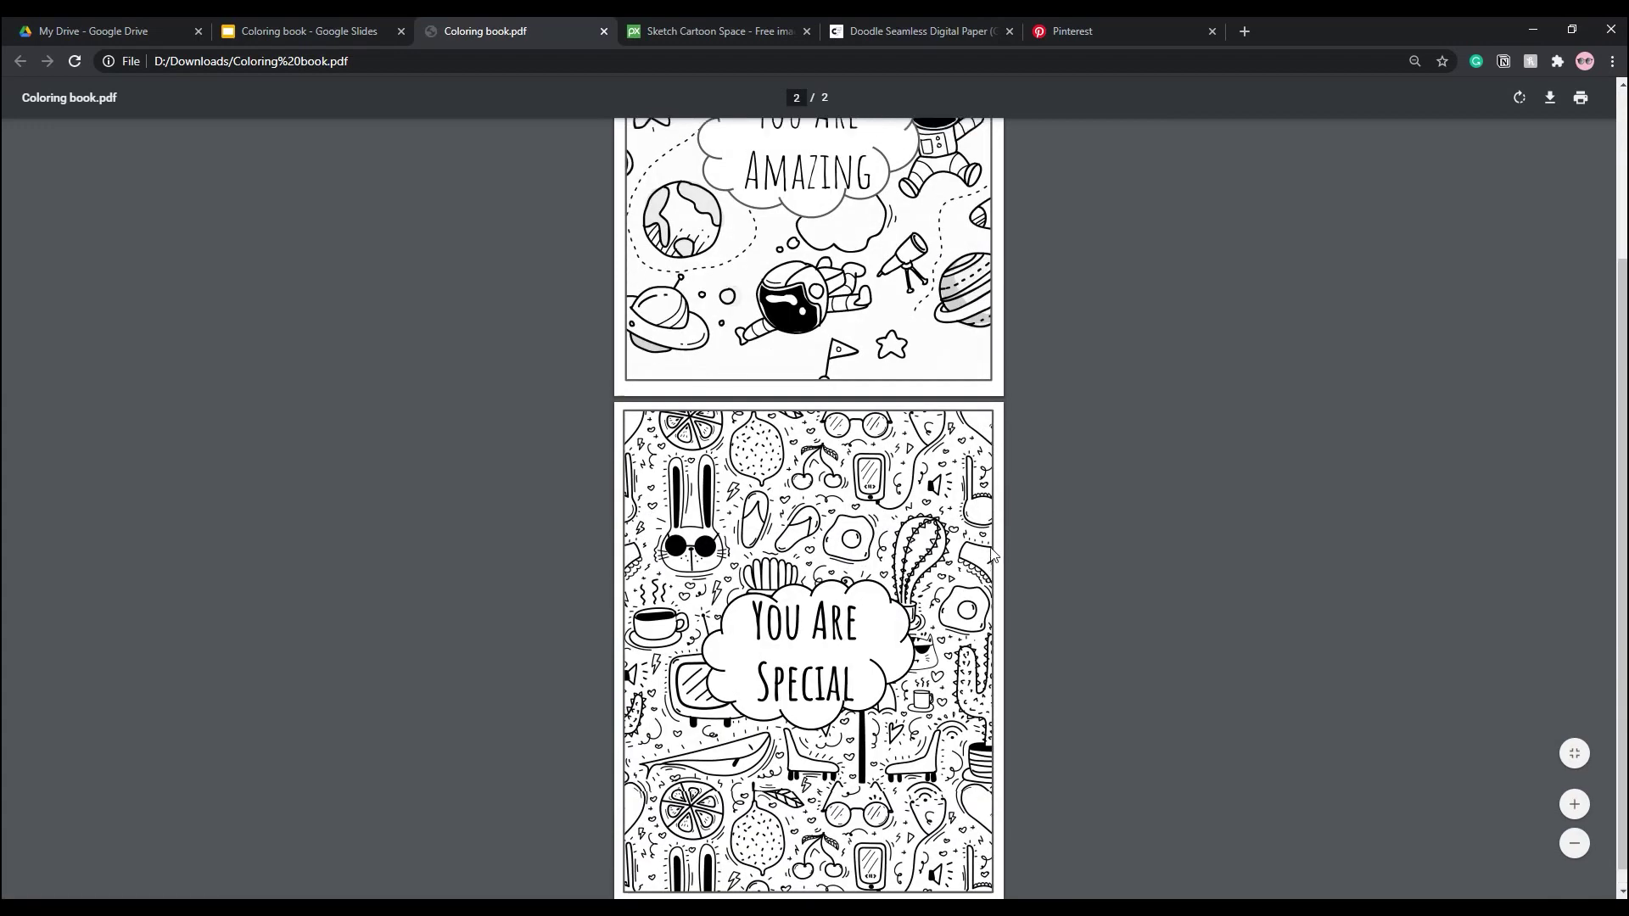